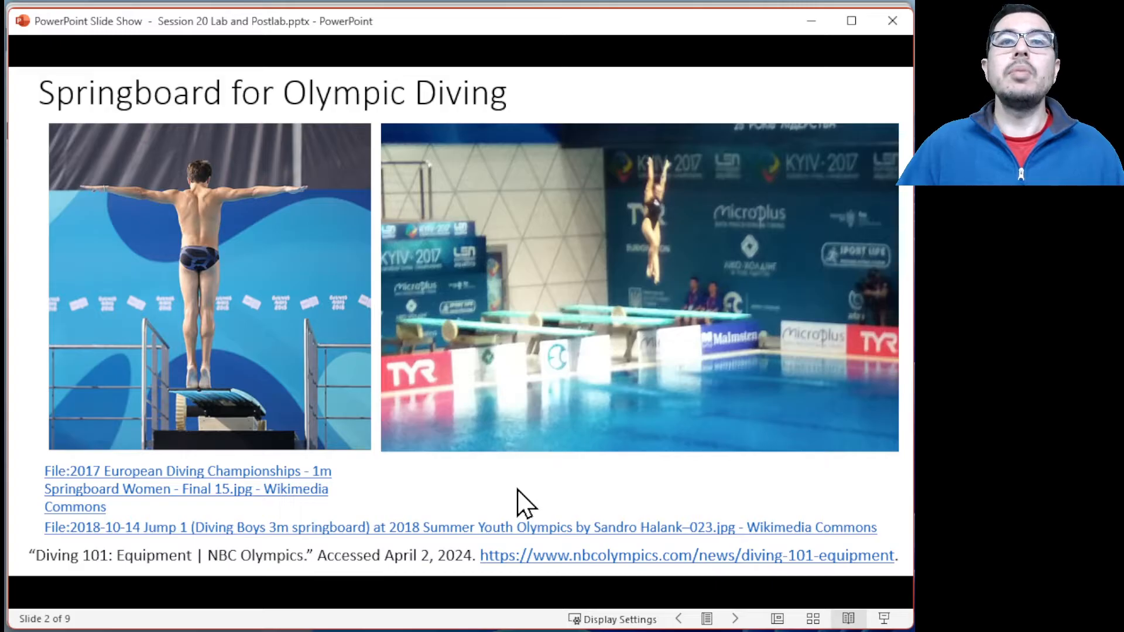
Advance the slide show to the Diving slide and pause the smaller diving video.
click(517, 489)
click(323, 448)
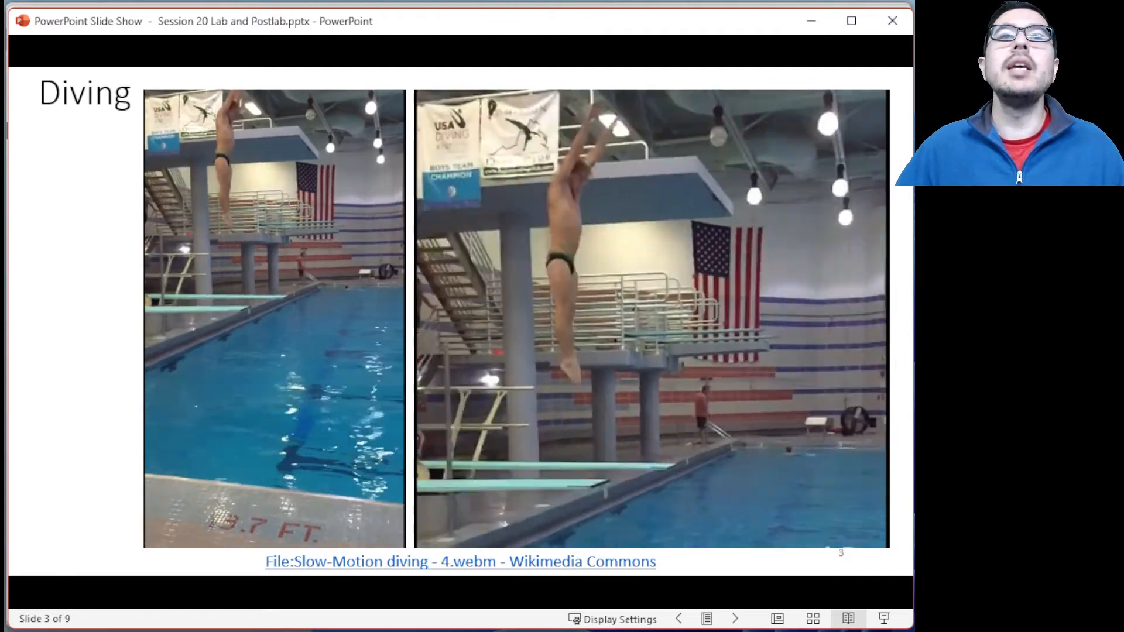
mouse_move(159, 463)
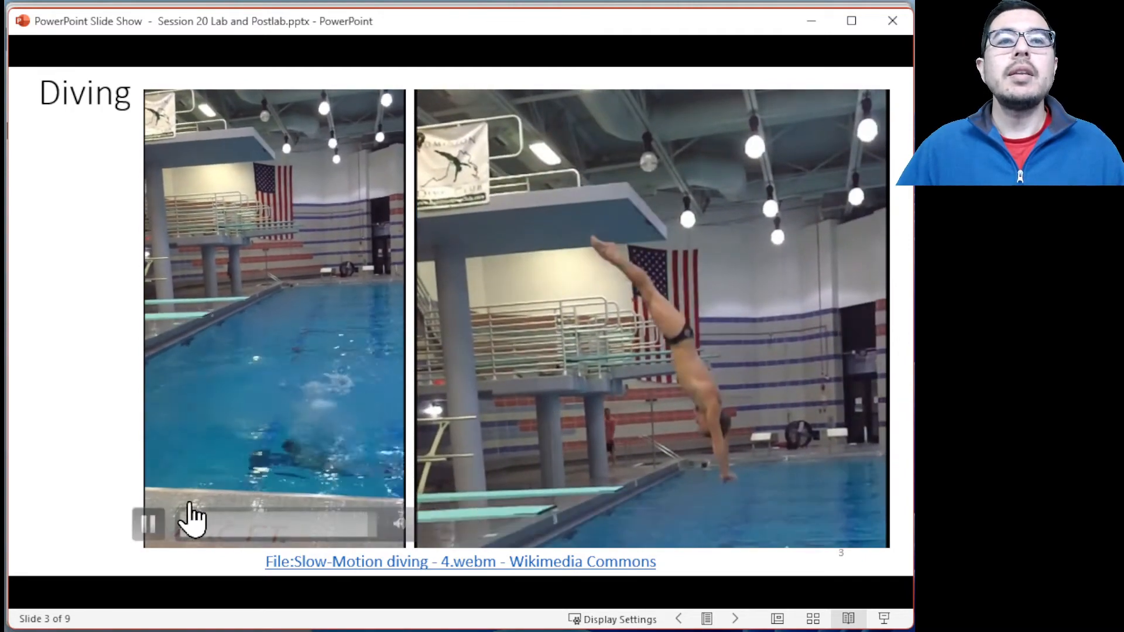
click(150, 522)
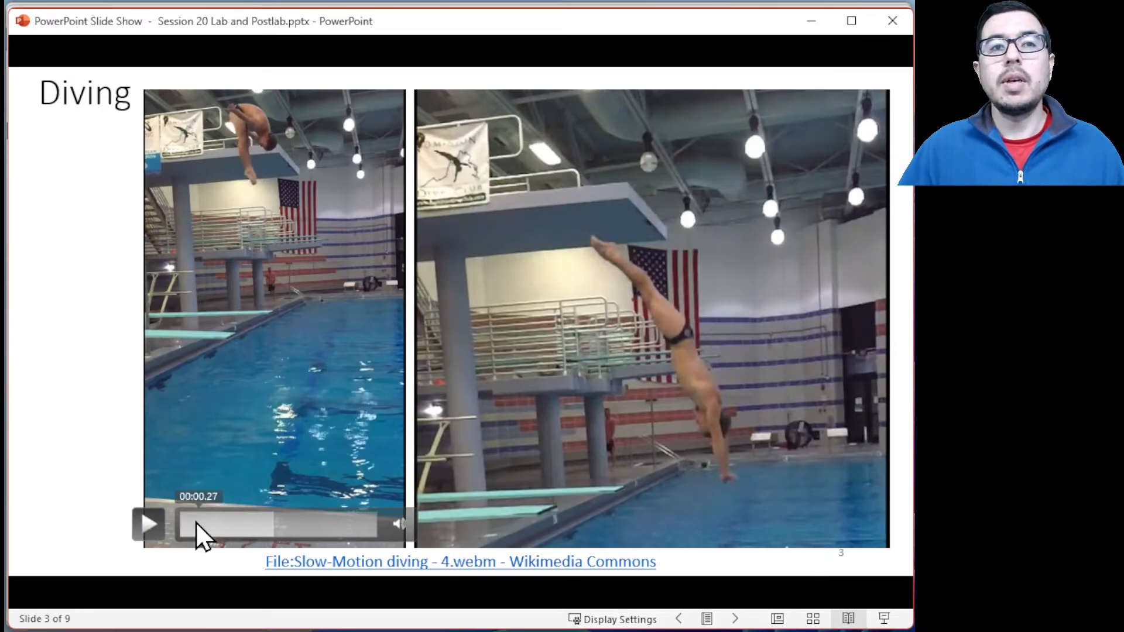
Scrub through the paused diving video to examine the diver's jump and the springboard's flexing.
click(197, 524)
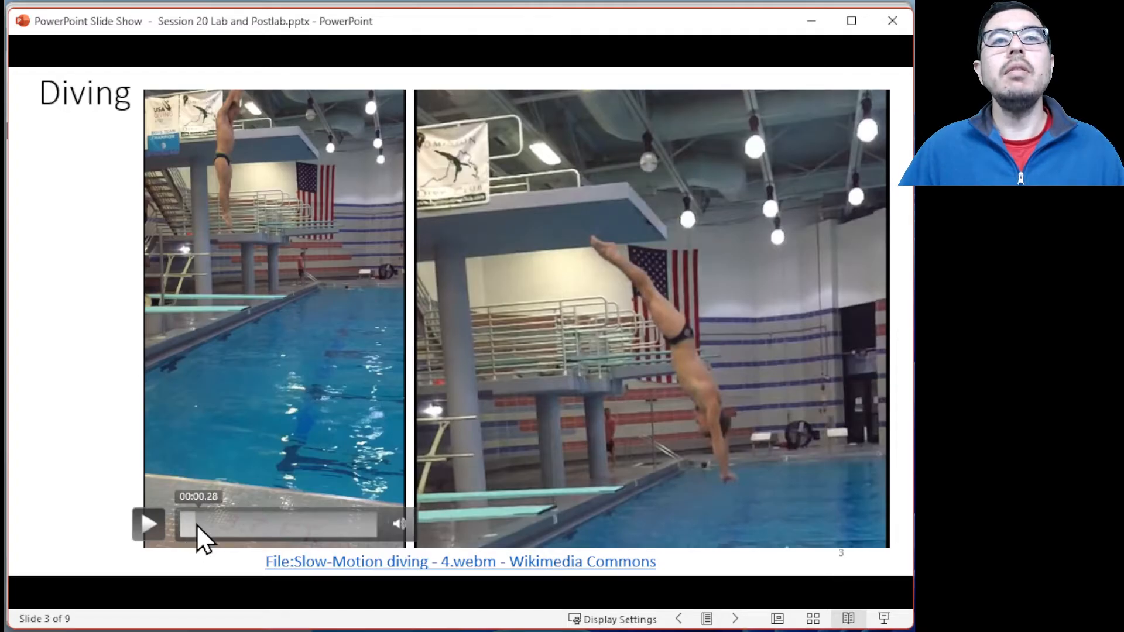
click(209, 525)
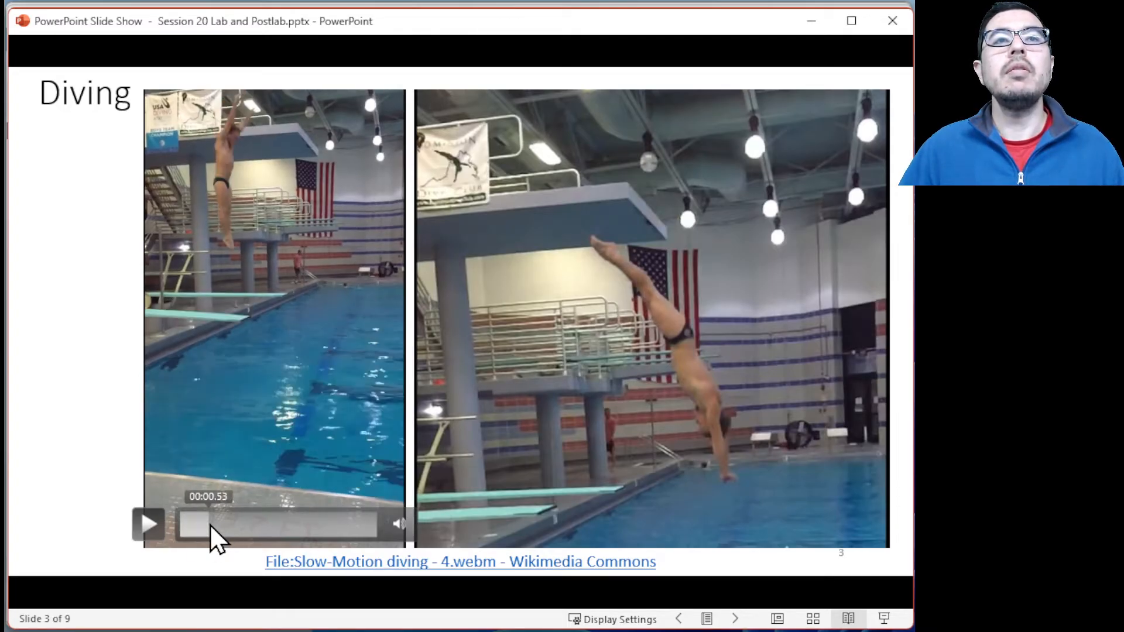
click(206, 525)
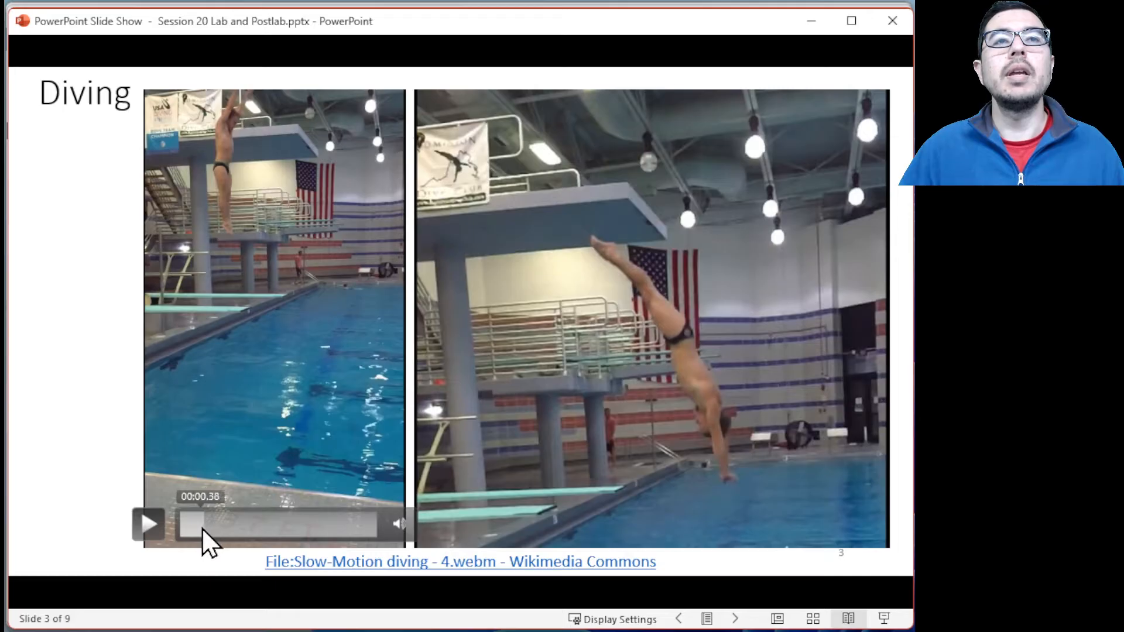
click(202, 525)
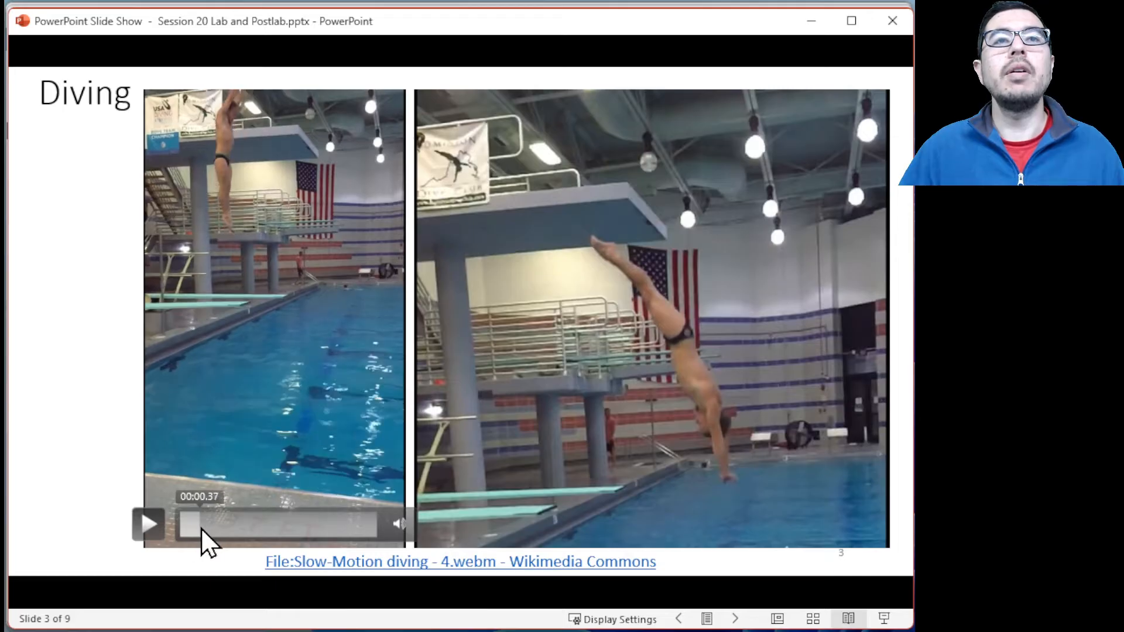
click(188, 531)
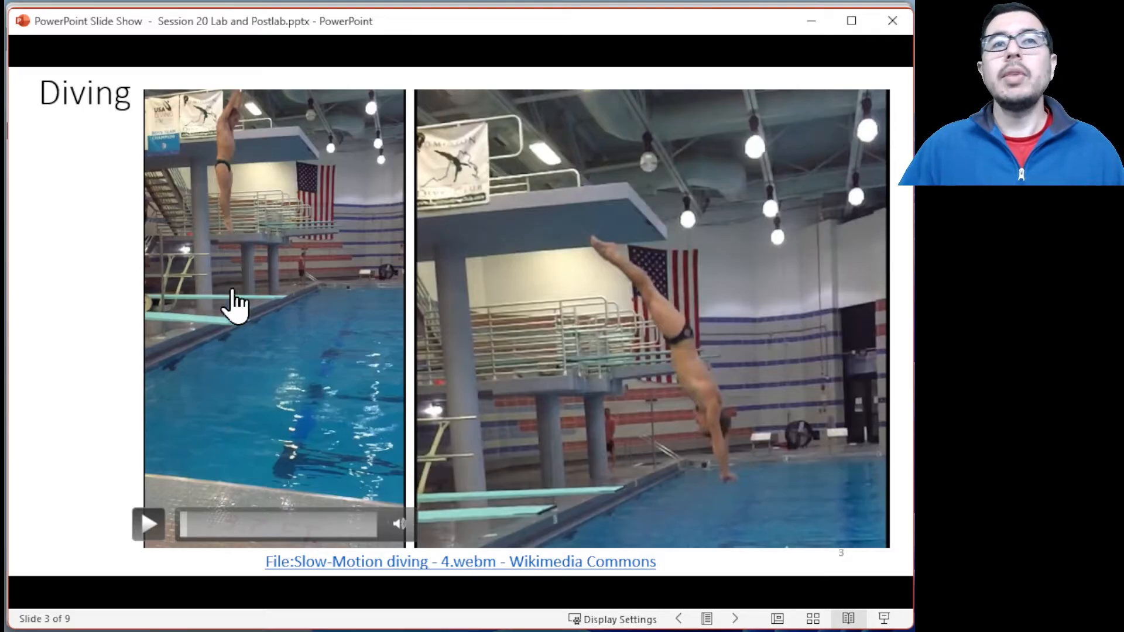
mouse_move(445, 416)
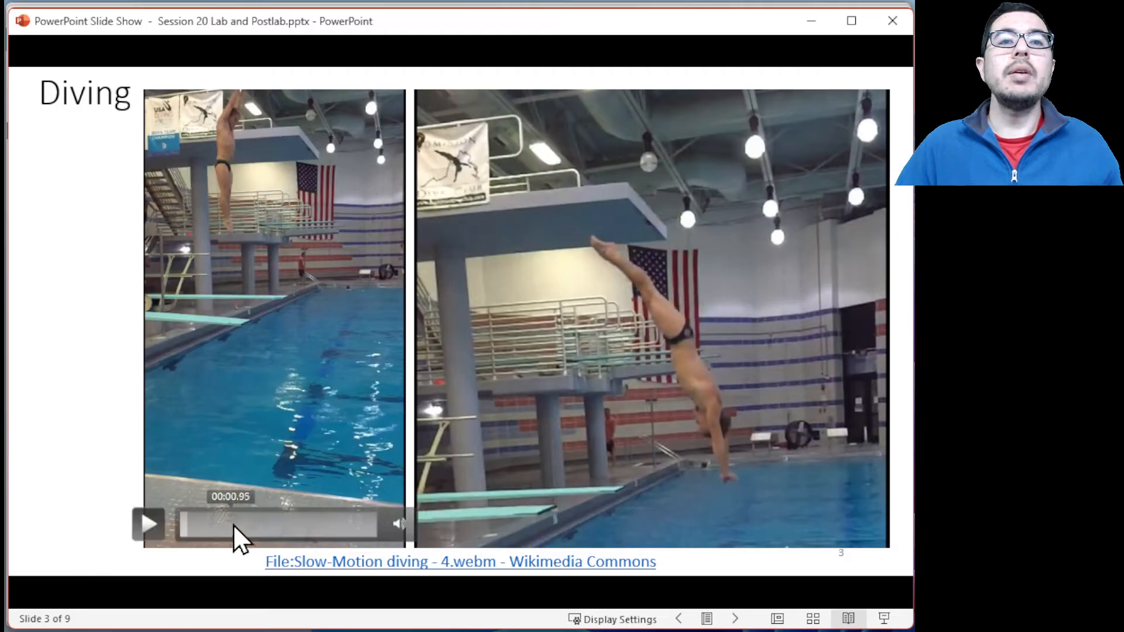
click(212, 534)
click(236, 535)
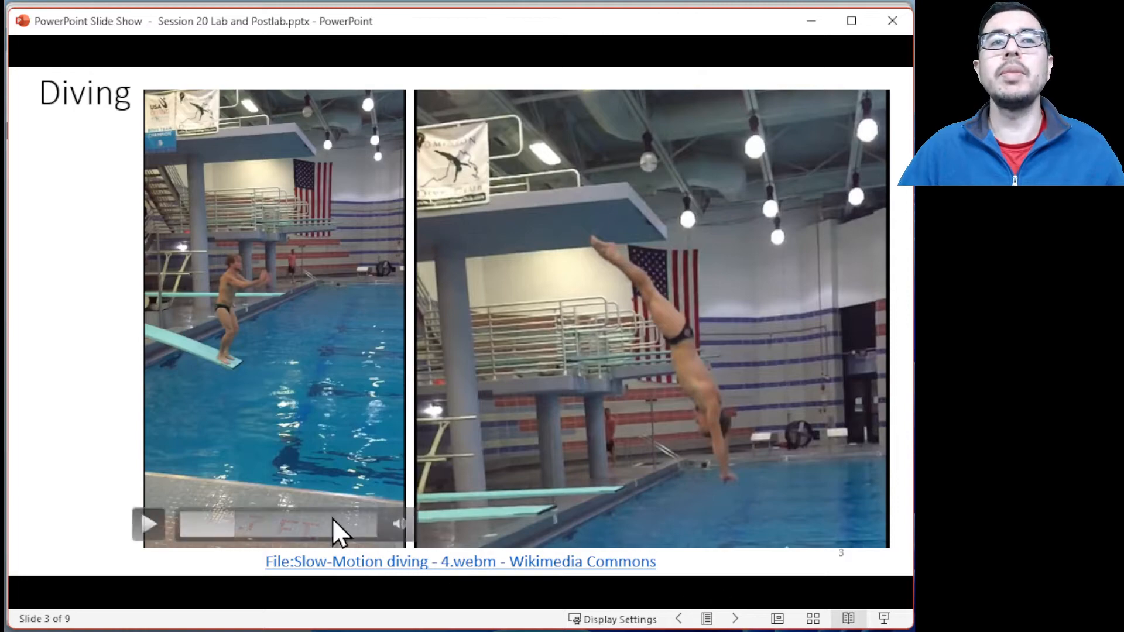
Advance the slide show past the Diving Board Specifications slide to the Analytical Solutions for Beam slide.
click(84, 435)
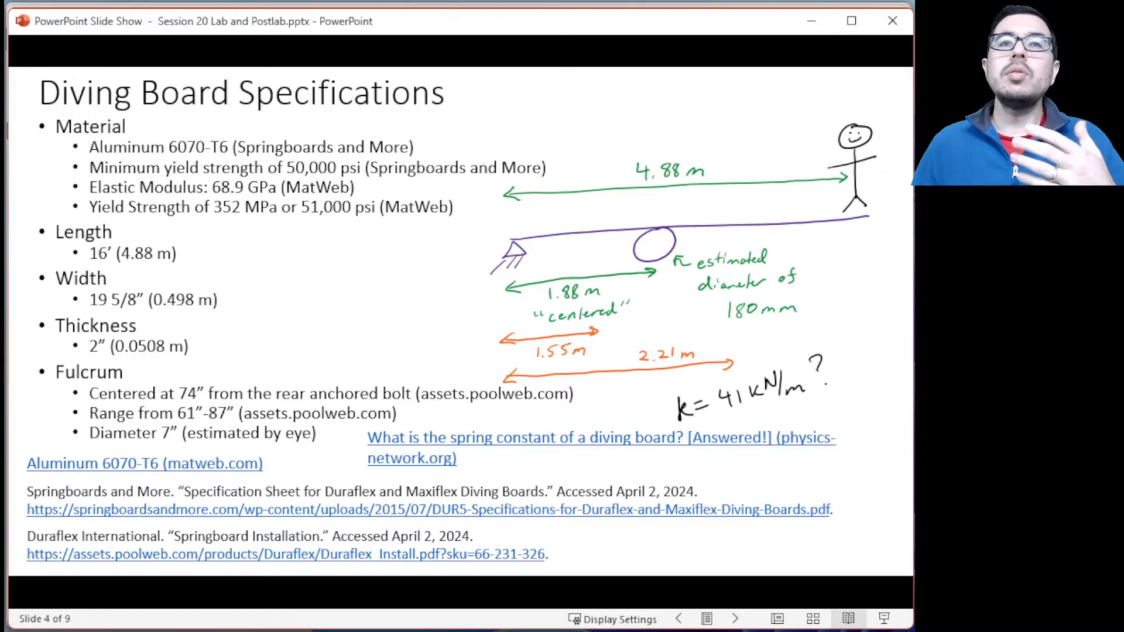
key(Right)
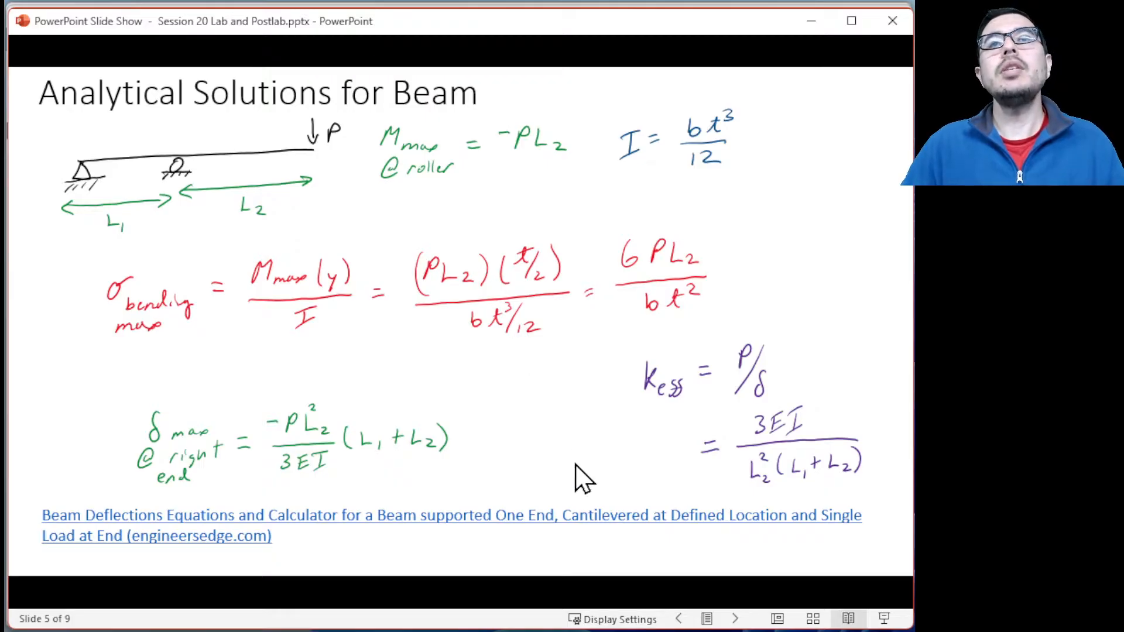
Switch to Ansys Workbench and start a new project without saving the current one.
key(super+Tab)
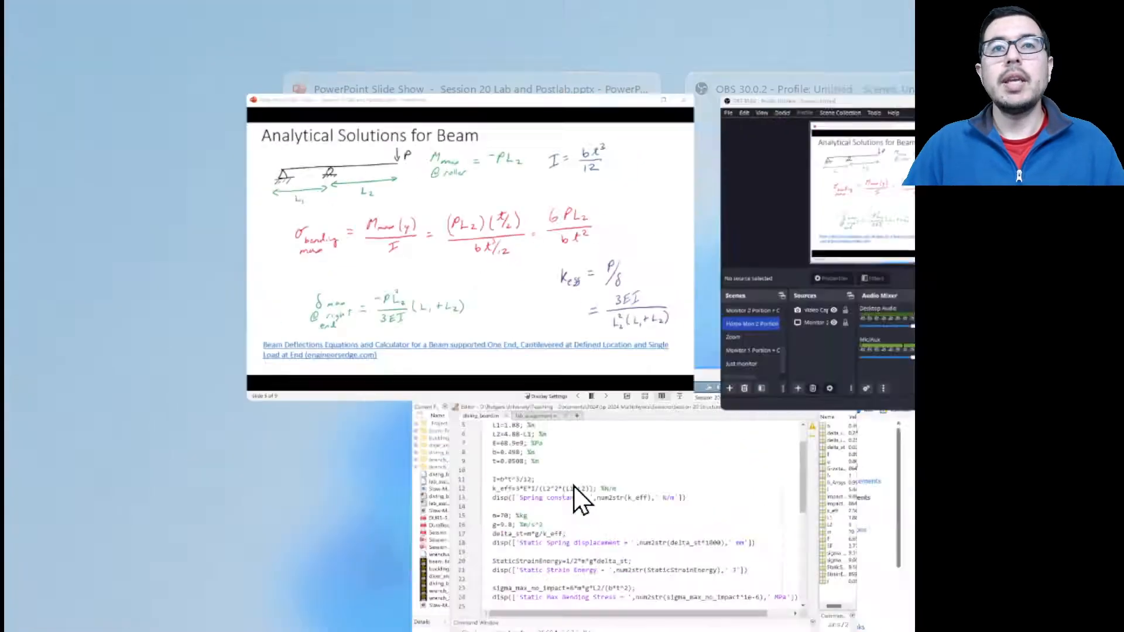
key(Return)
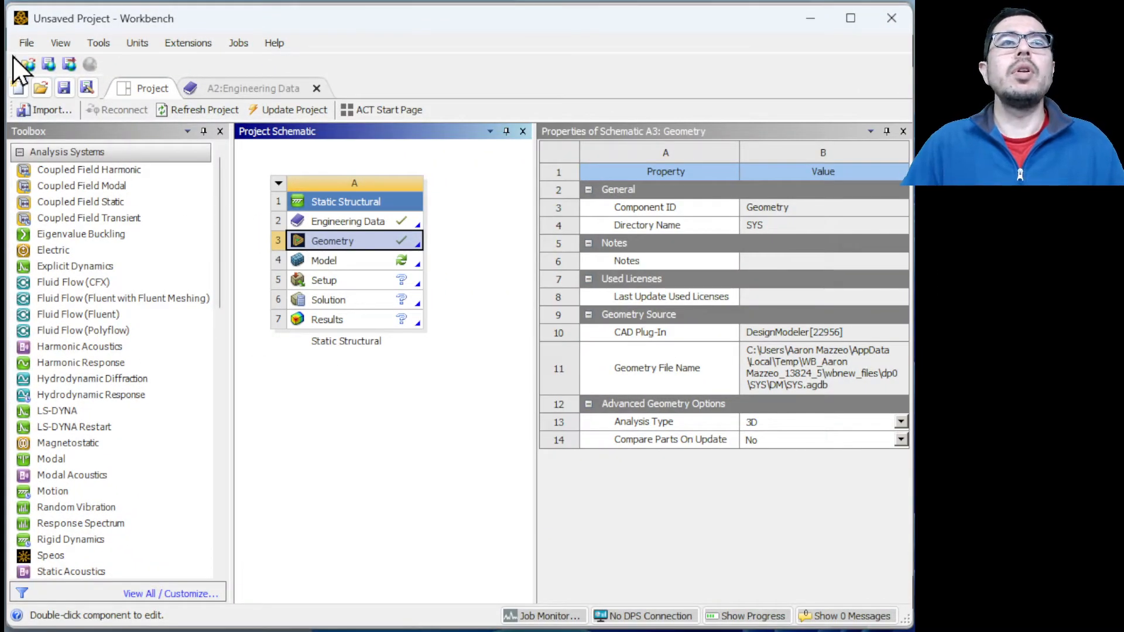
click(27, 42)
click(38, 62)
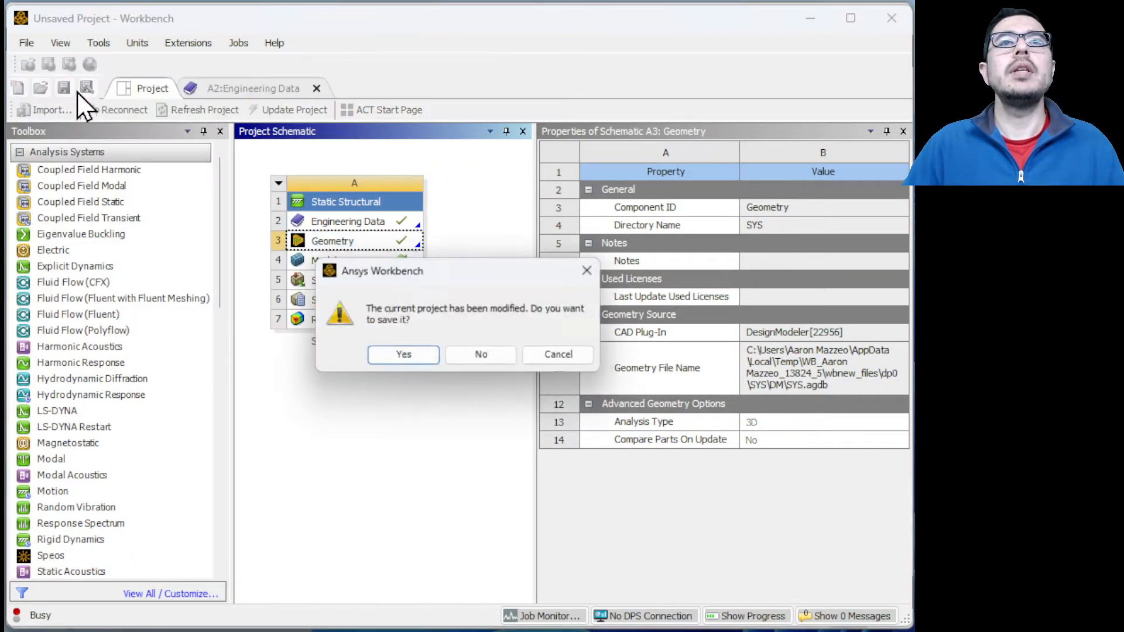
click(482, 356)
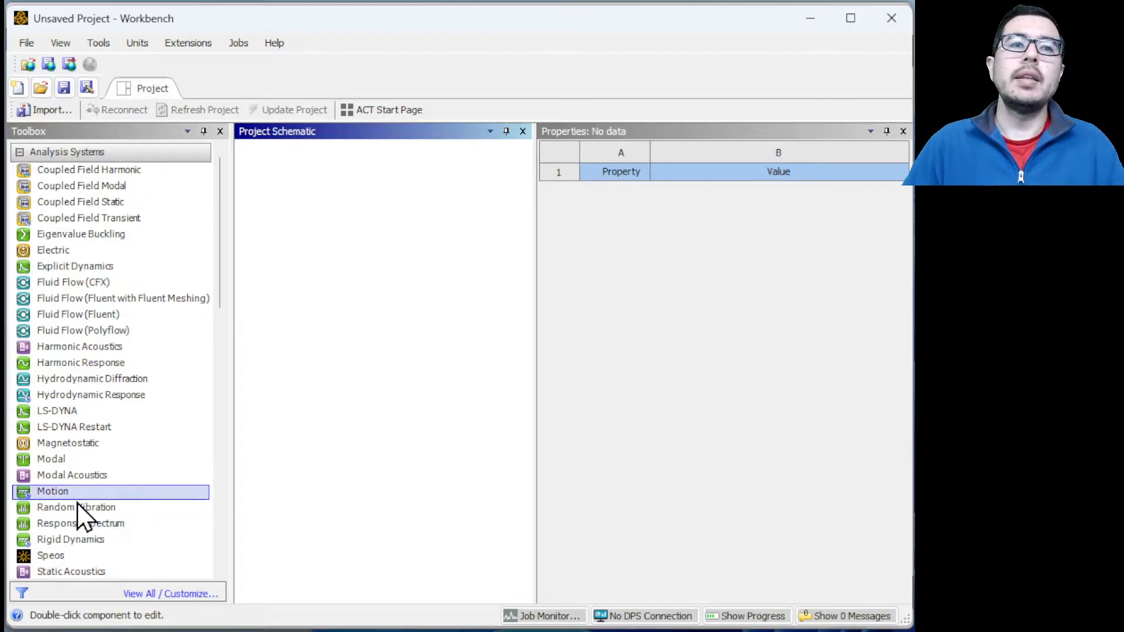
Add a Static Structural analysis system to the empty project schematic and open its Engineering Data.
scroll(88, 542, down, 1)
drag(73, 543, 316, 251)
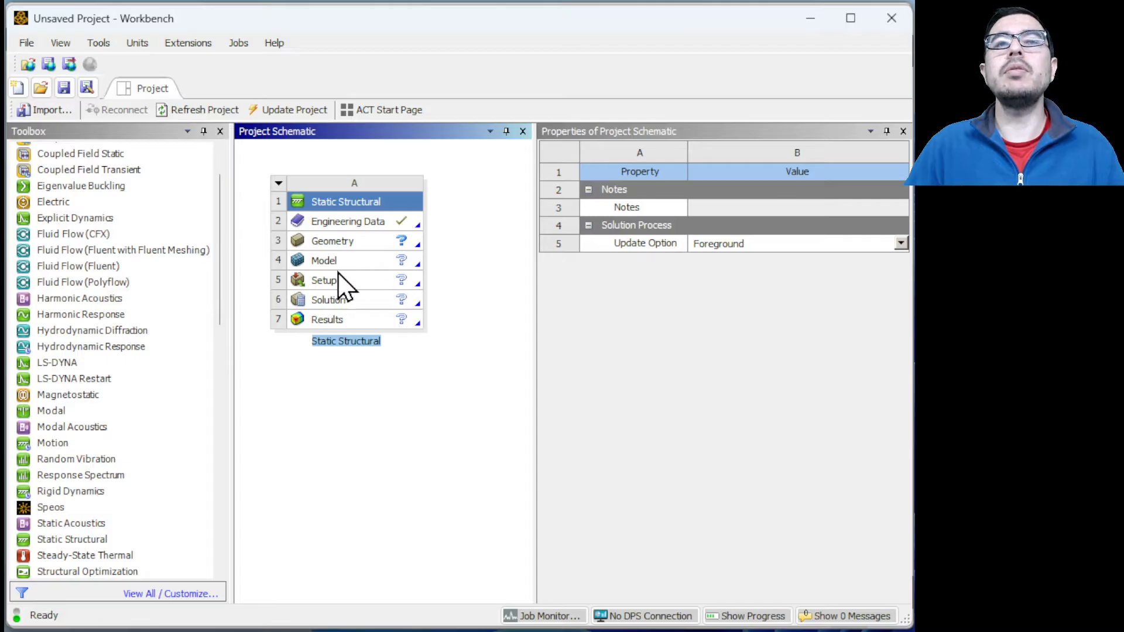
double_click(328, 230)
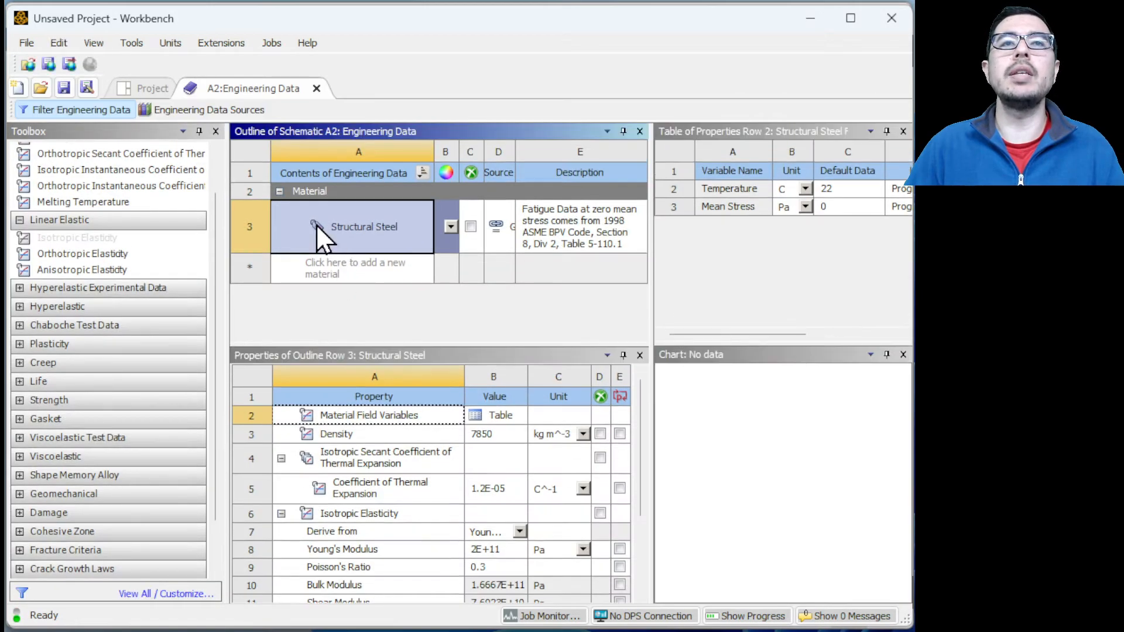
Add a new material named Al 6070-T6 to the Engineering Data outline.
click(314, 267)
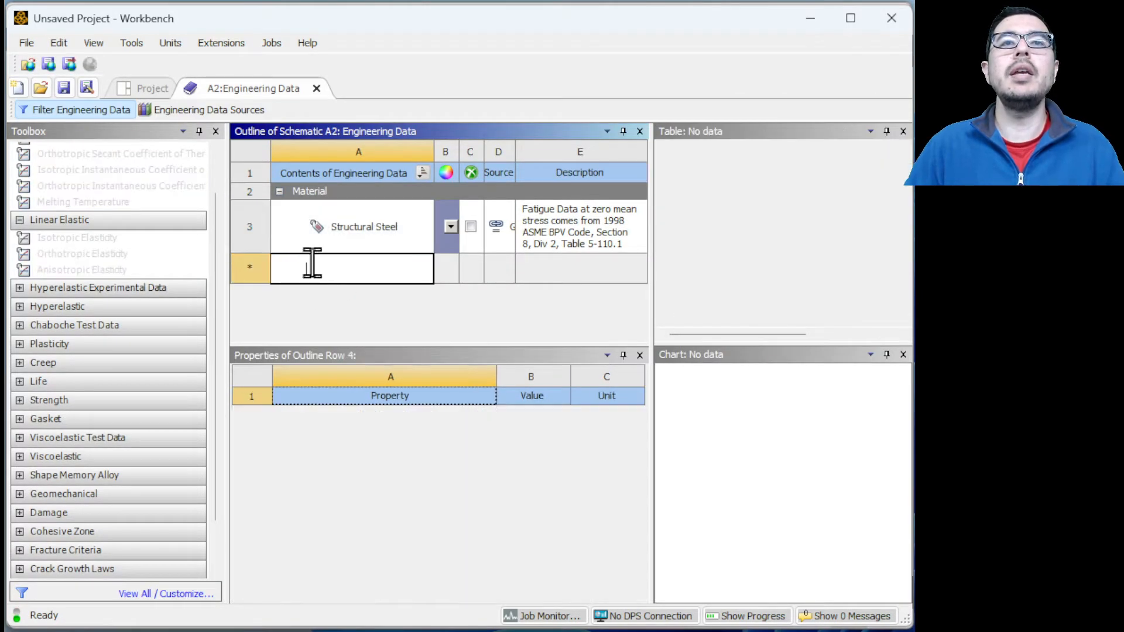
text(Al )
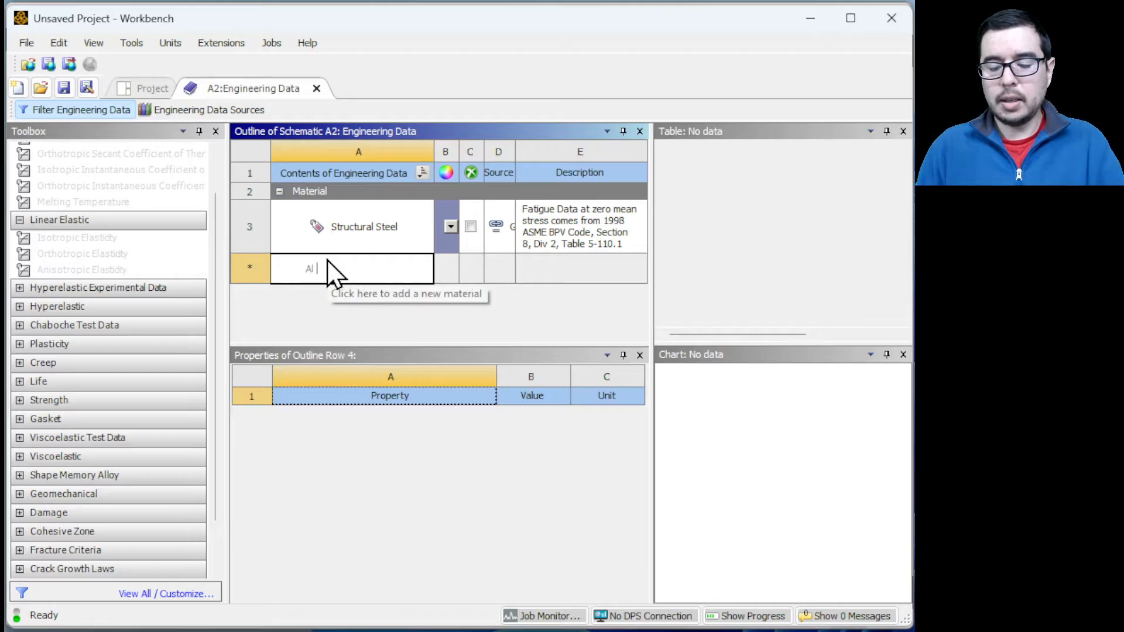
text(6061)
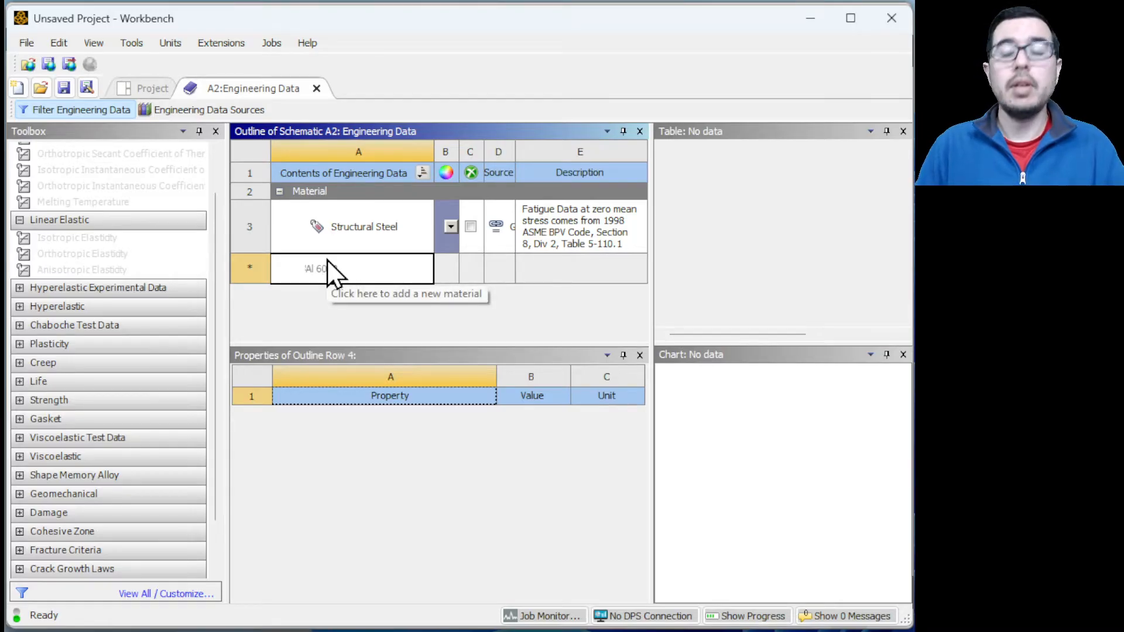
text(-T6)
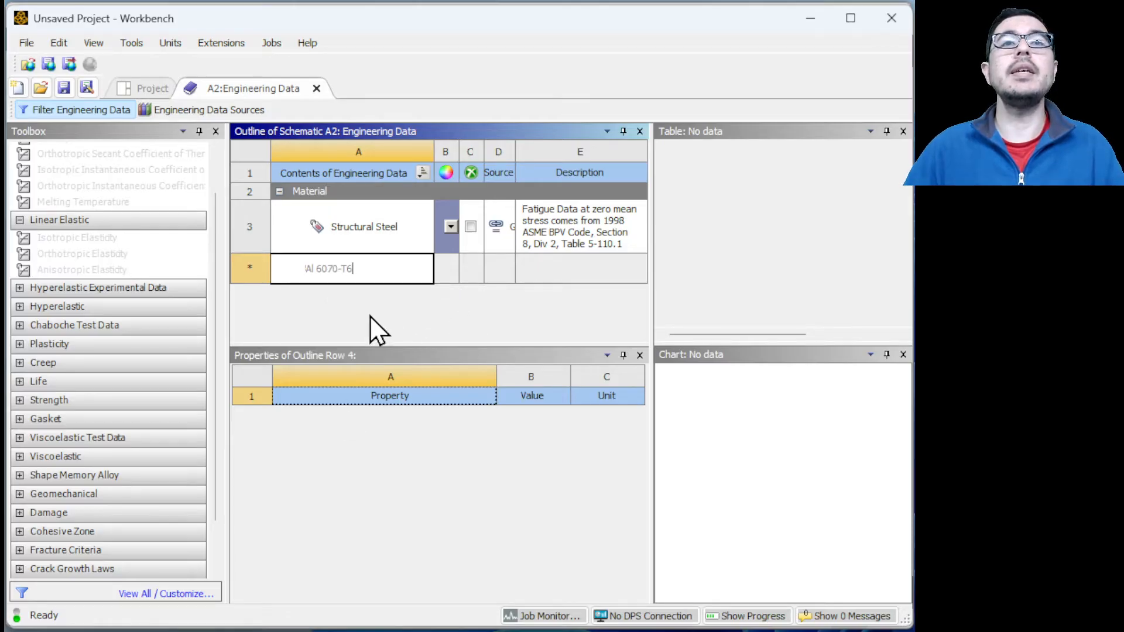
key(Return)
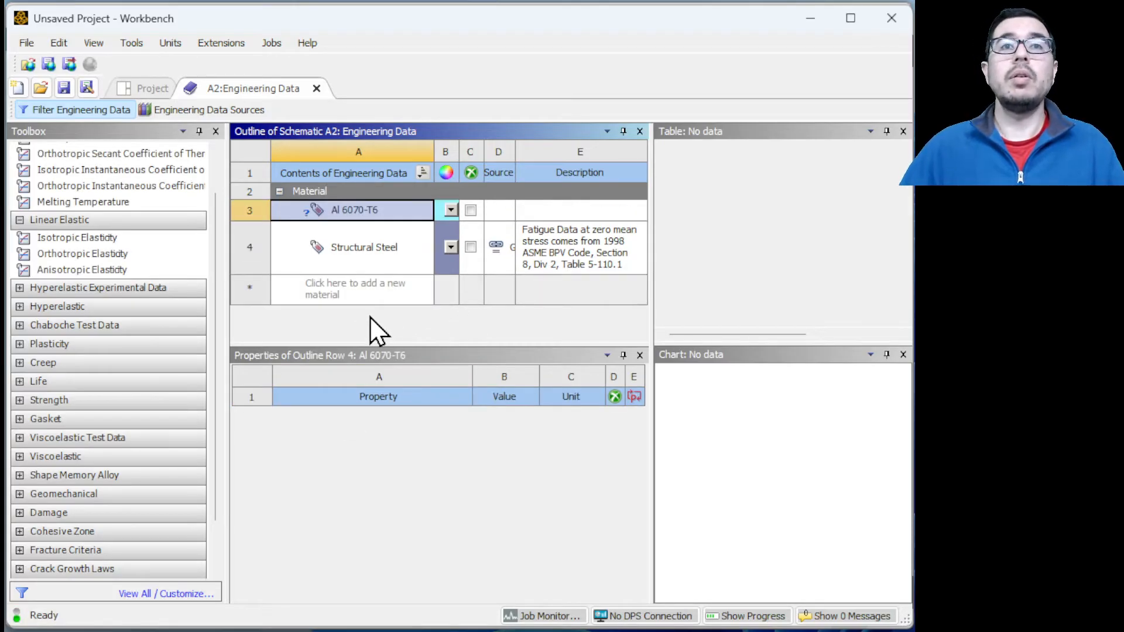
Add the Density property to Al 6070-T6 and set it to 7850 kg m^-3.
click(80, 237)
scroll(103, 235, up, 1)
drag(91, 172, 315, 408)
click(504, 443)
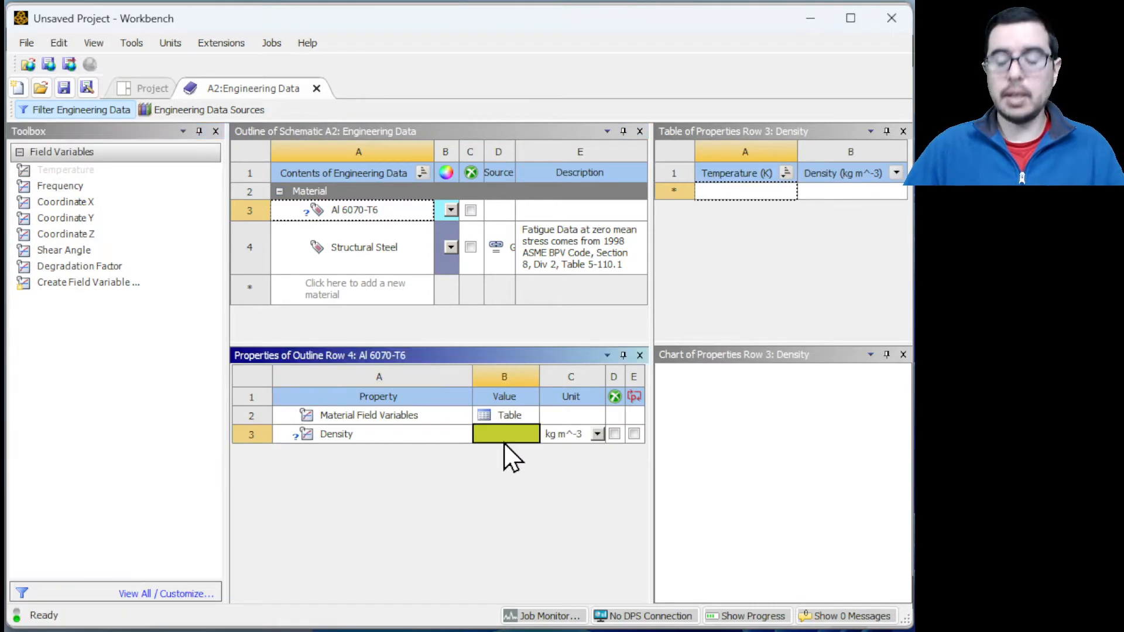
text(7850)
key(Return)
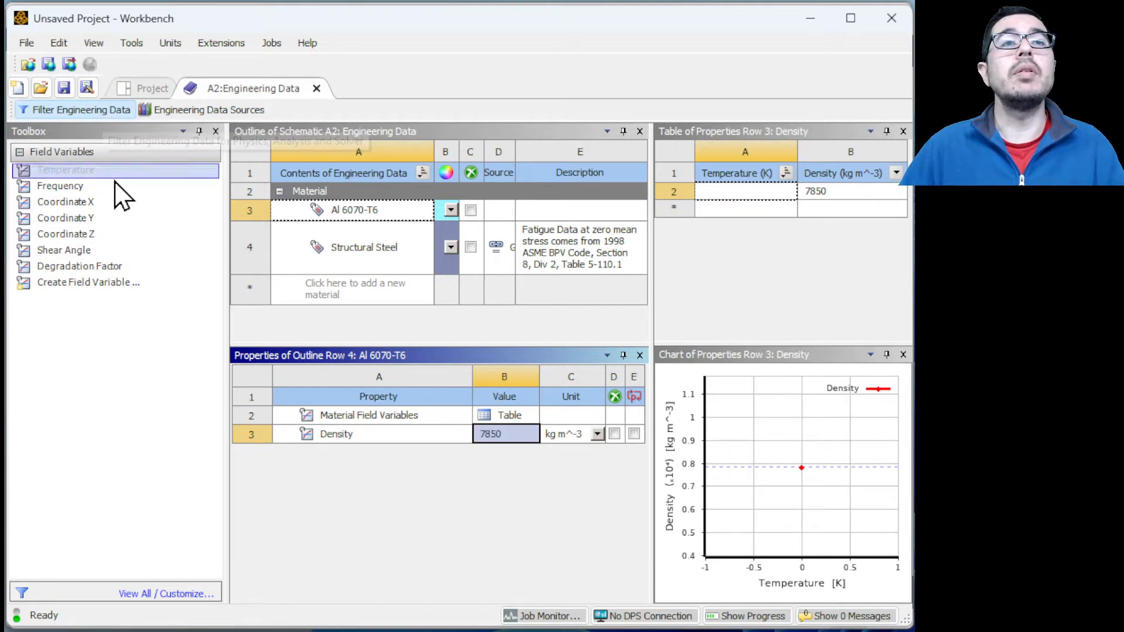
Add Isotropic Elasticity to Al 6070-T6 with a Young's modulus of 68.9e9 Pa and a Poisson's ratio of 0.33.
click(331, 218)
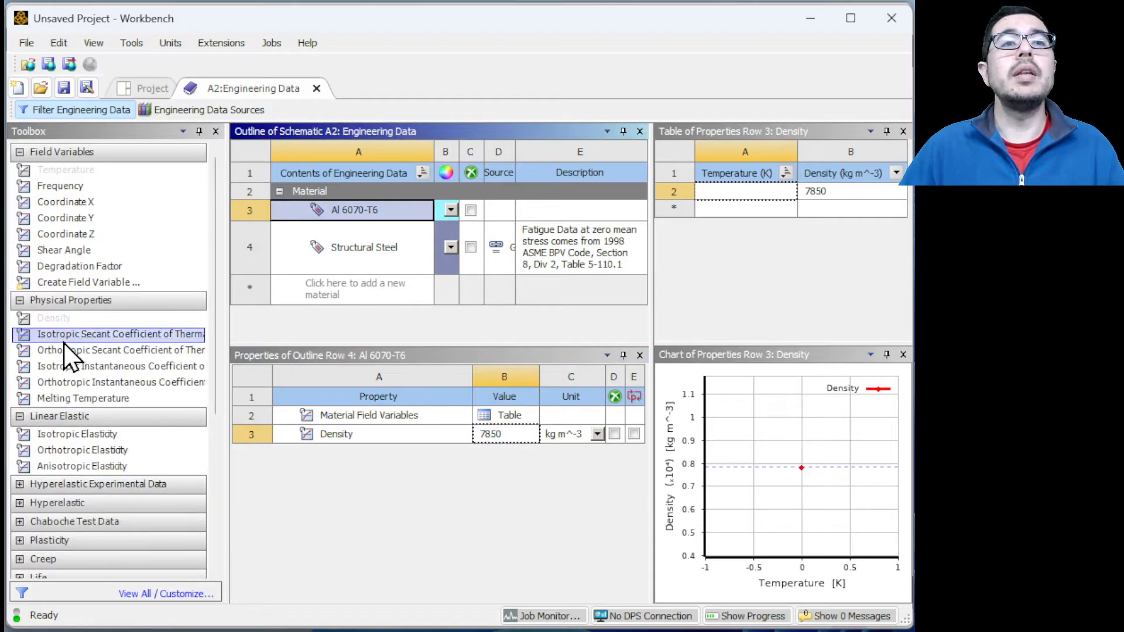
drag(68, 439, 350, 412)
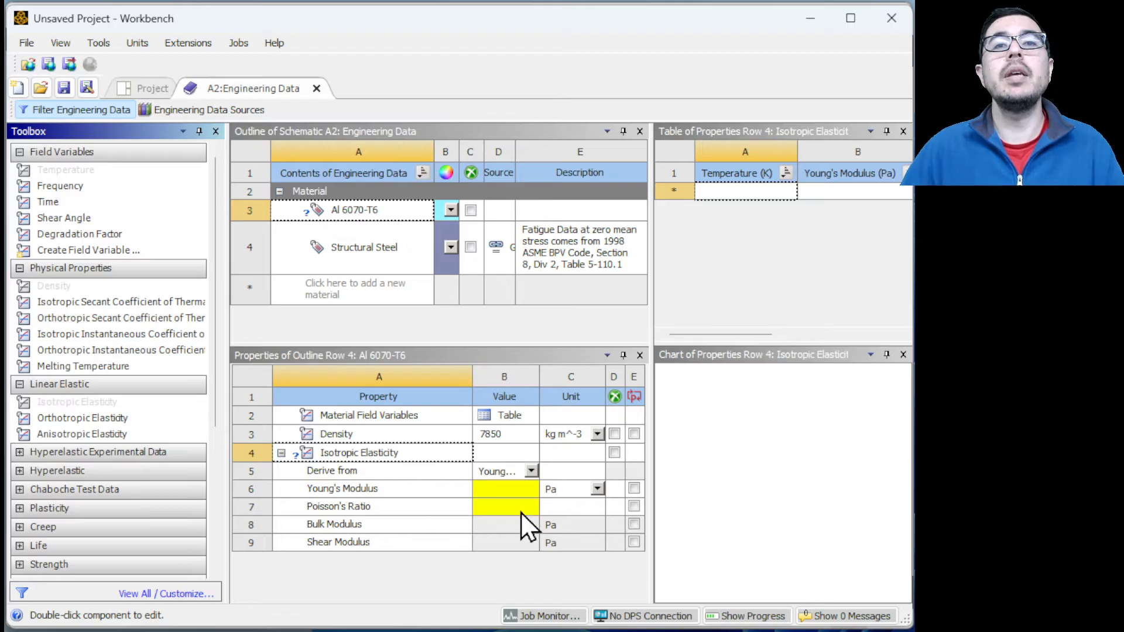
click(502, 488)
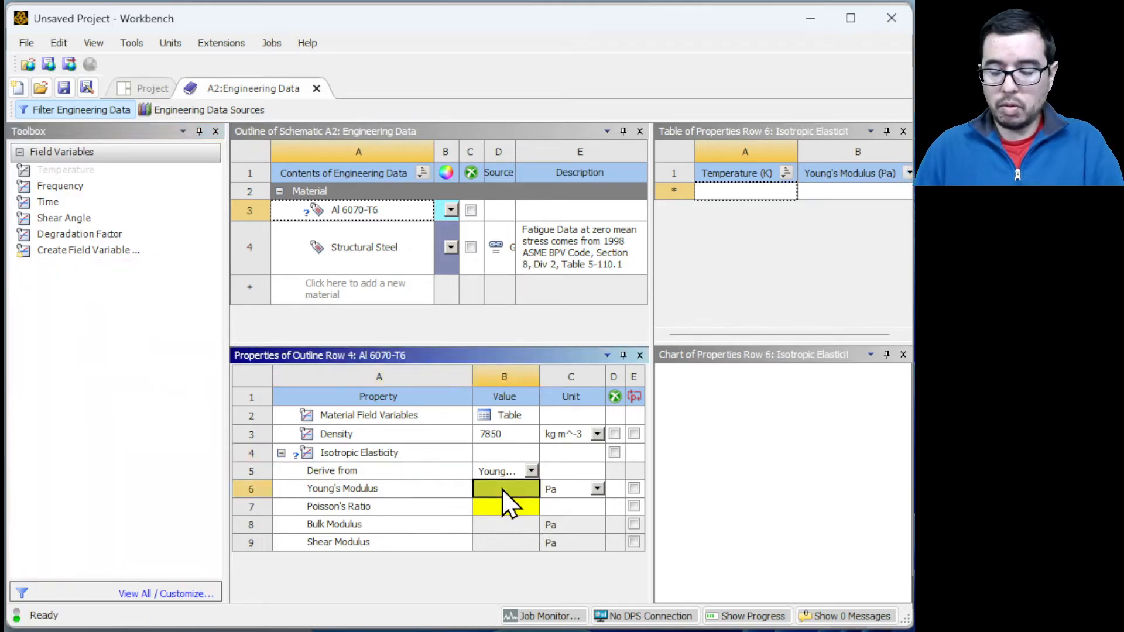
text(68.9)
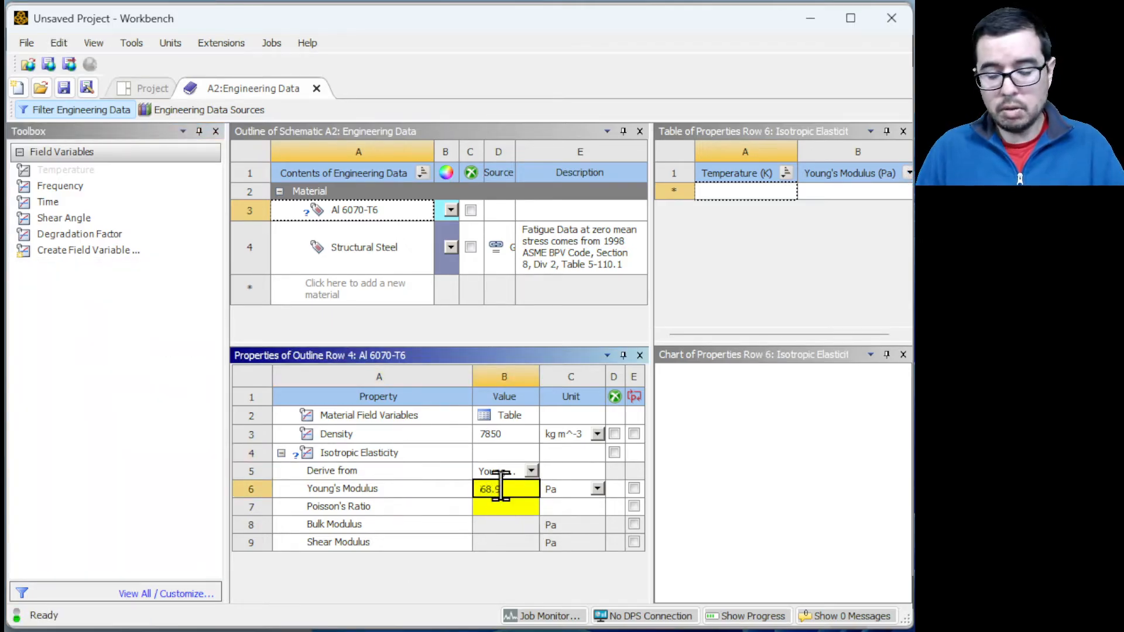
text(e9)
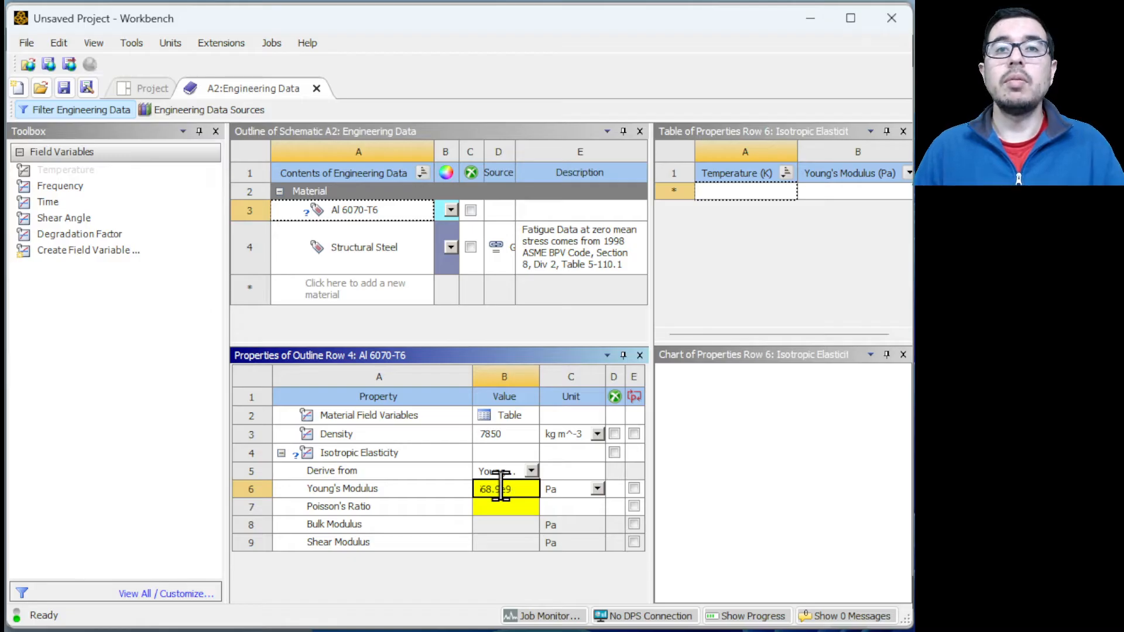
key(Return)
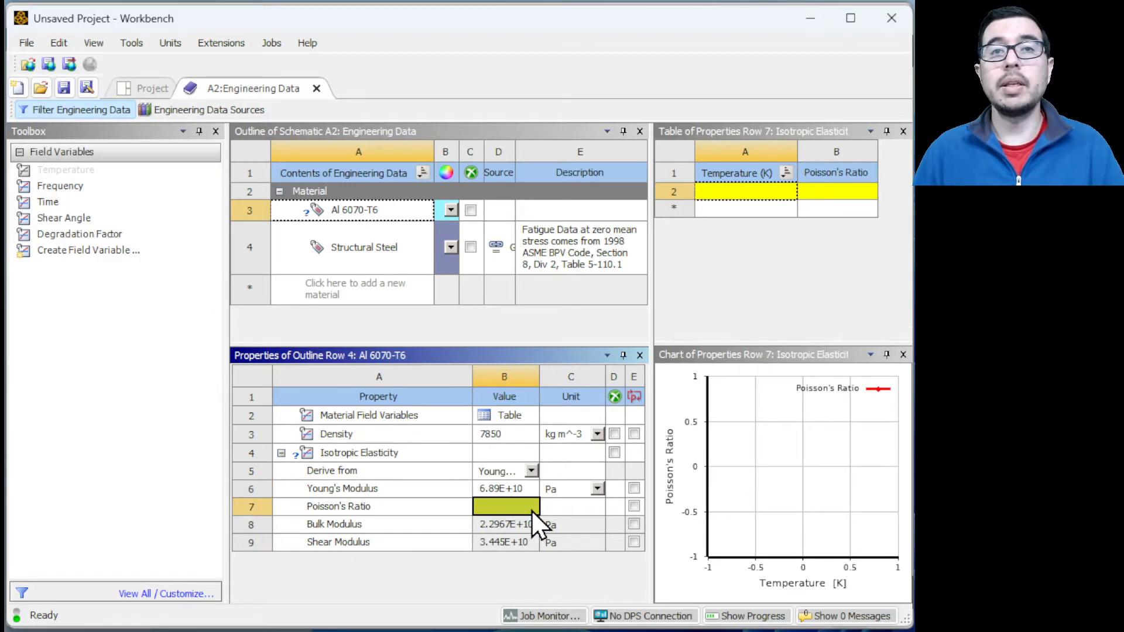
text(0.33)
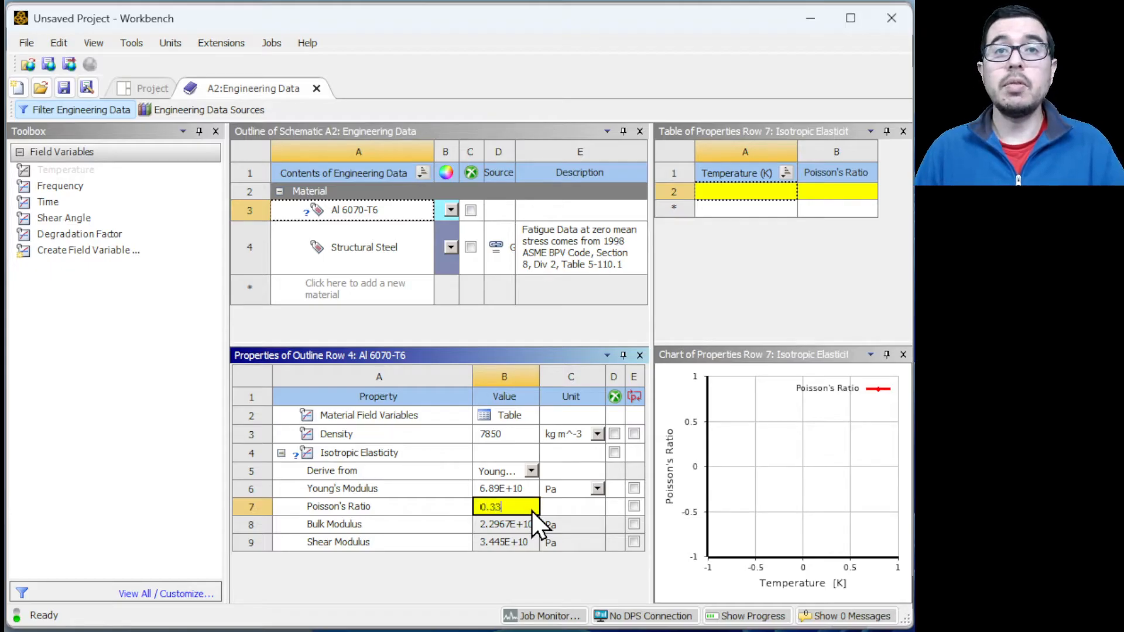
key(Return)
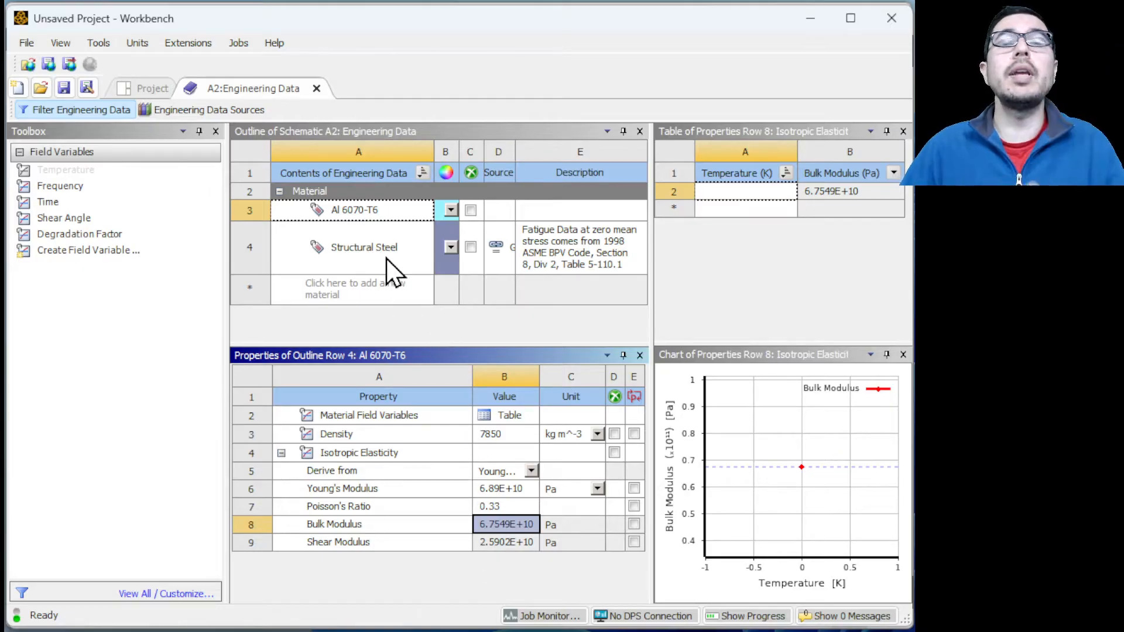
Make Al 6070-T6 the default solid material for the model.
click(356, 215)
right_click(358, 225)
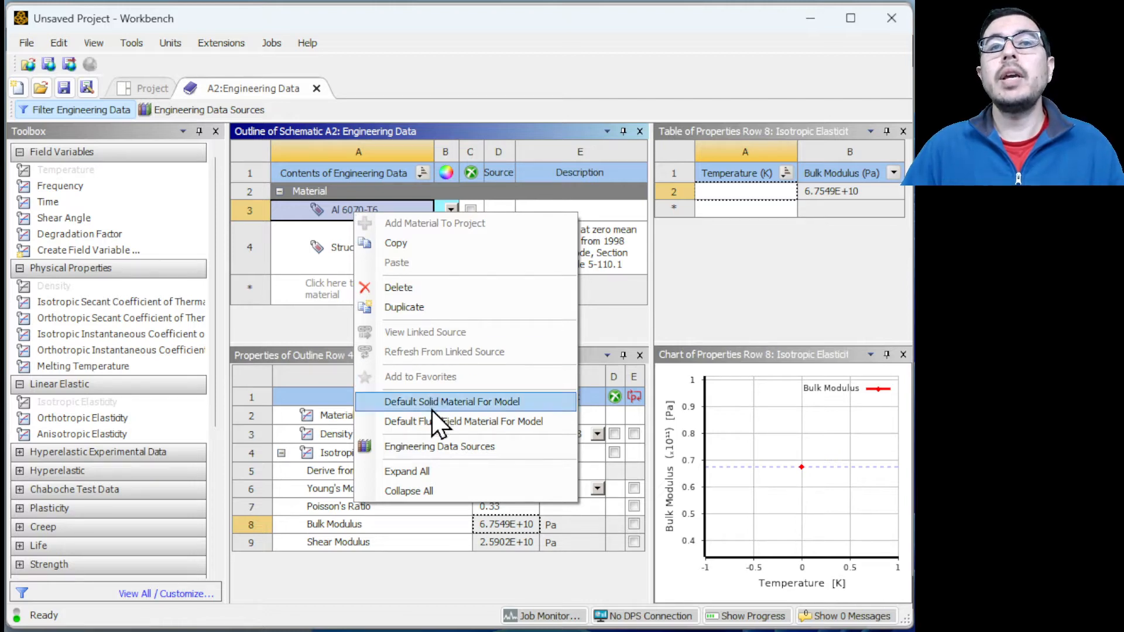
click(541, 408)
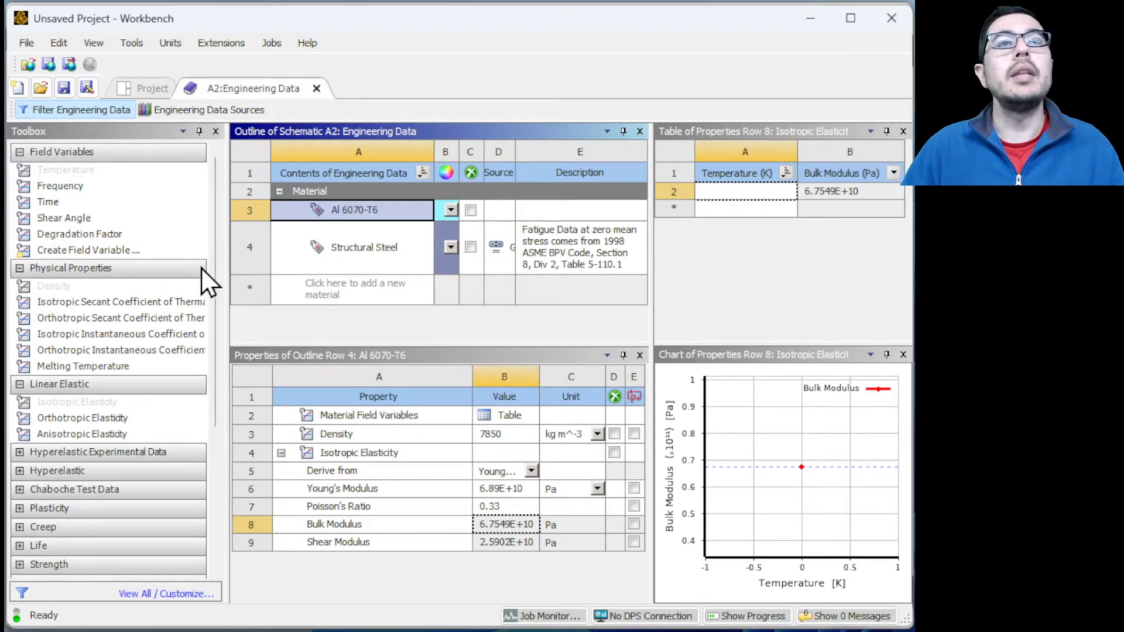
Return to the project schematic and create a new DesignModeler geometry for the Static Structural system.
click(149, 88)
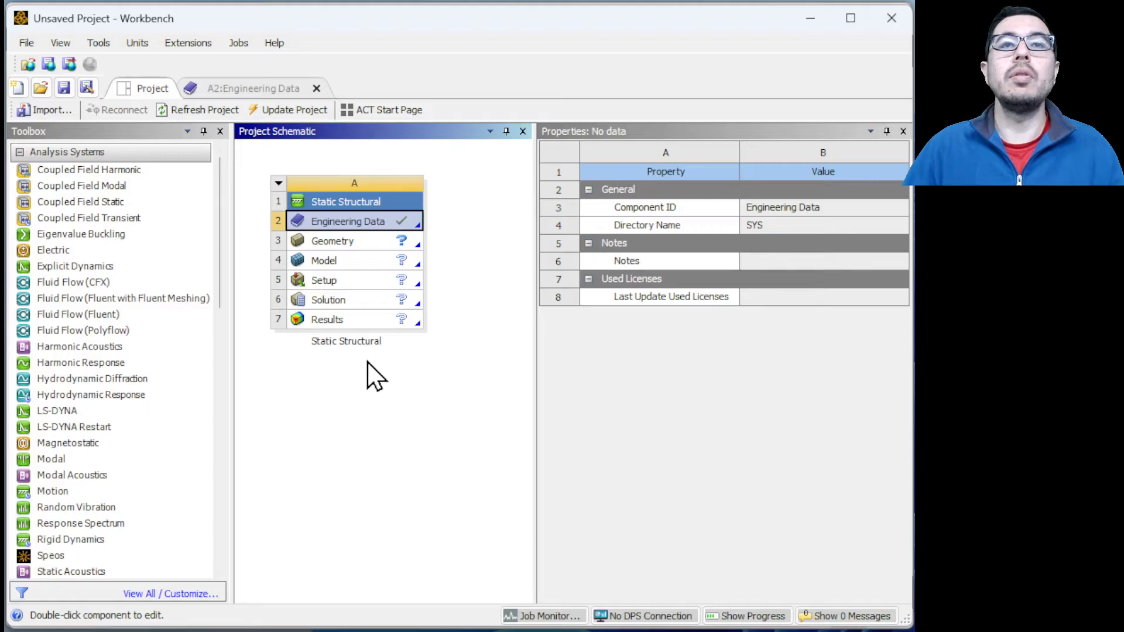
right_click(332, 239)
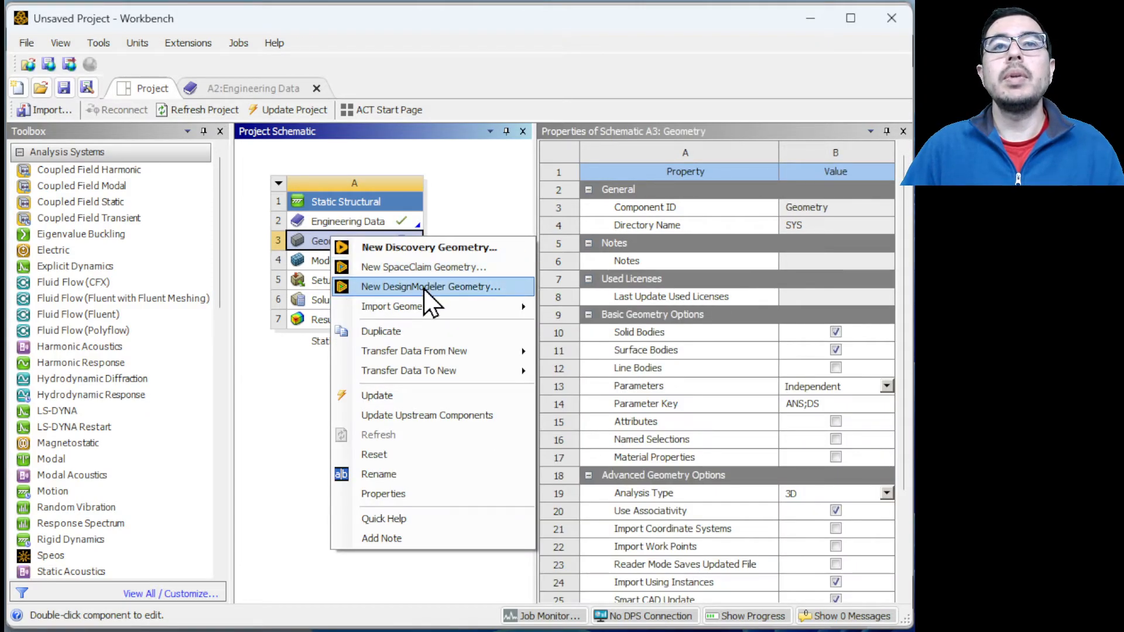
click(431, 287)
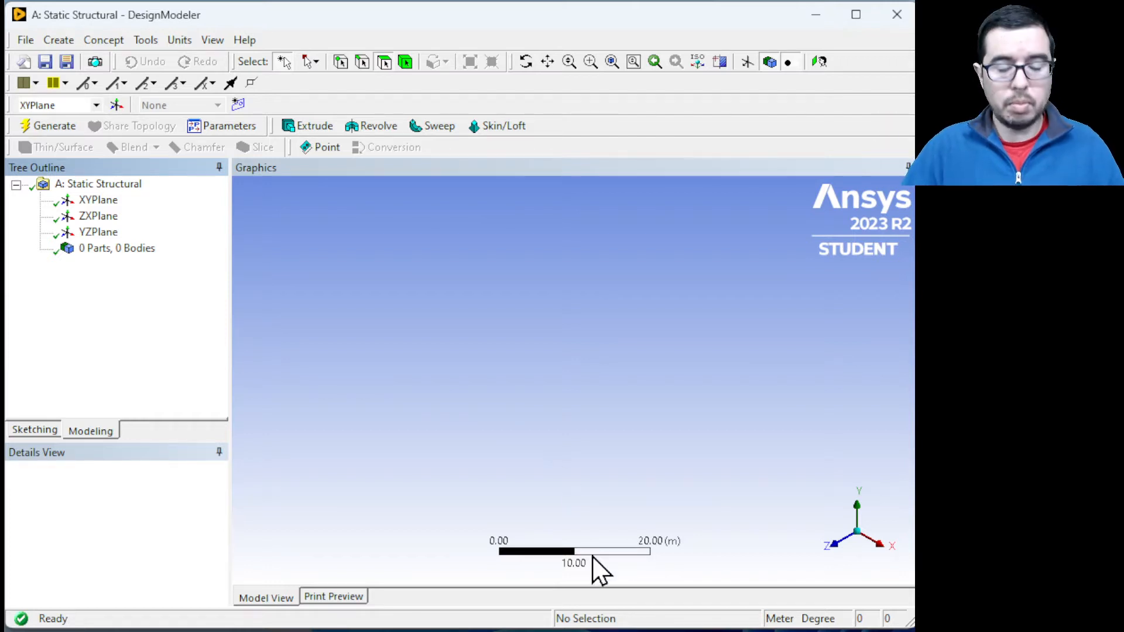
Look straight at the XY plane at a scale of a few metres and enter sketching on XYPlane.
scroll(580, 550, up, 3)
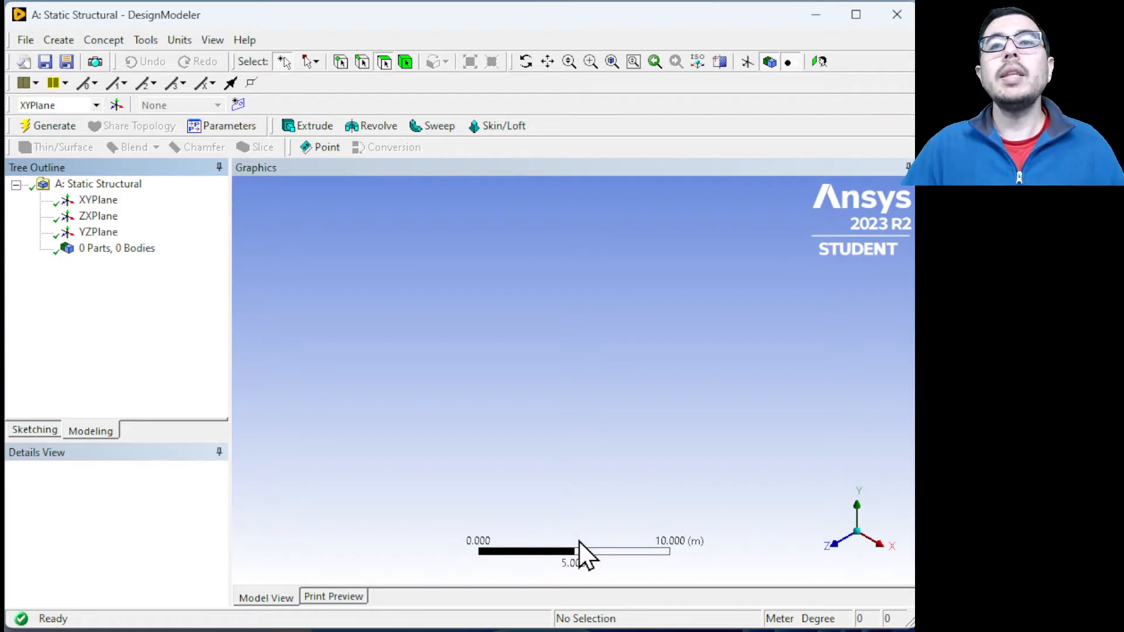
scroll(579, 553, up, 5)
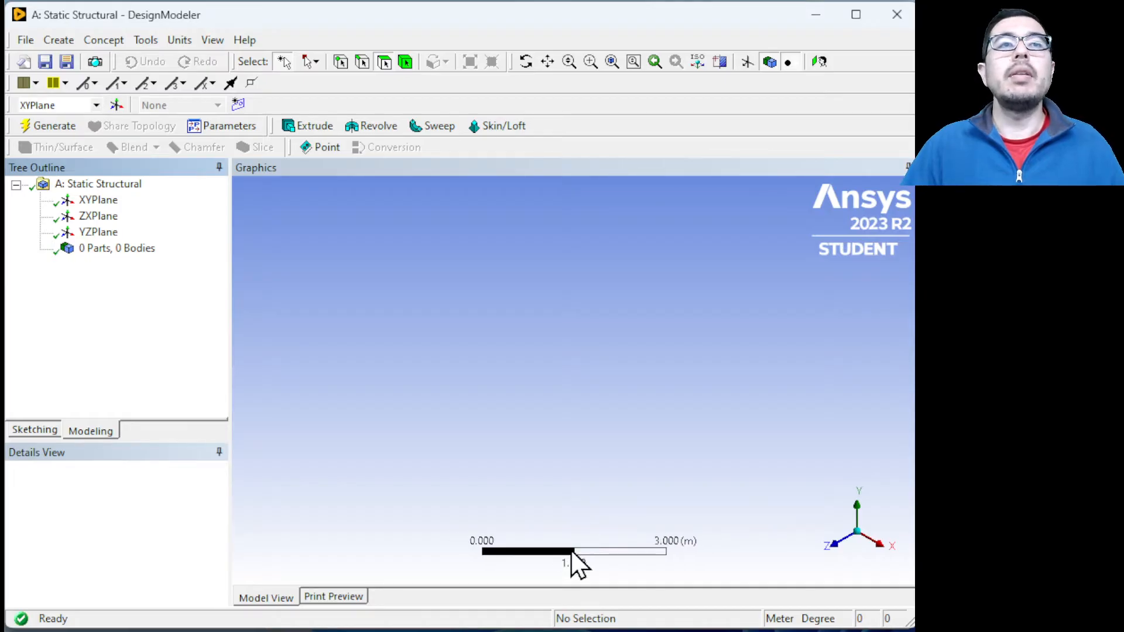
scroll(576, 566, up, 3)
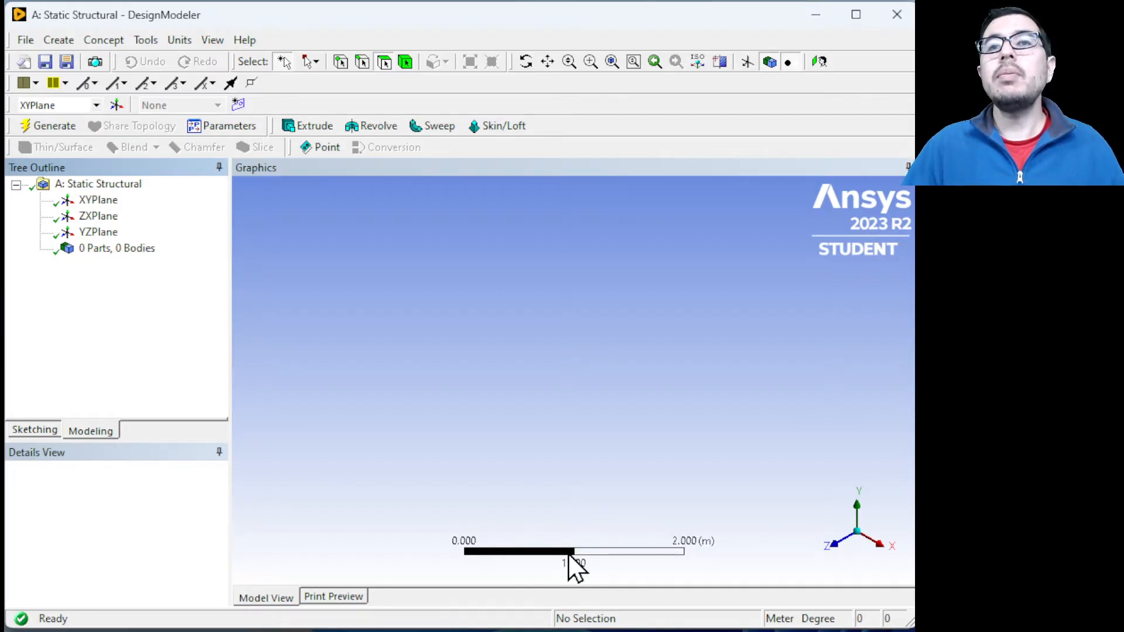
scroll(575, 567, down, 1)
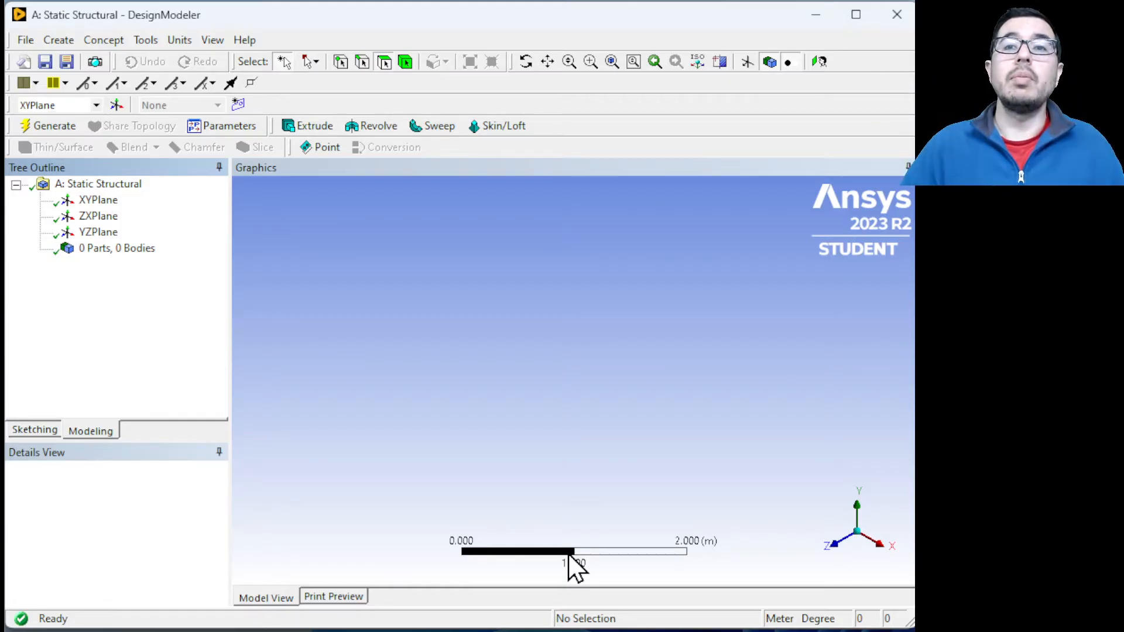
scroll(541, 548, down, 1)
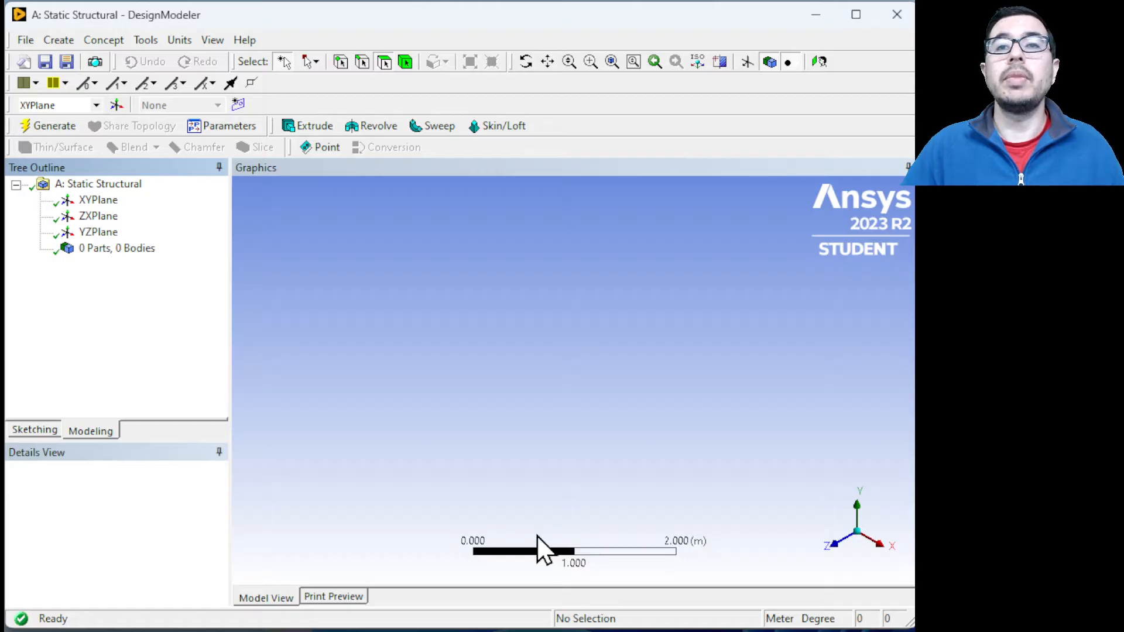
click(836, 544)
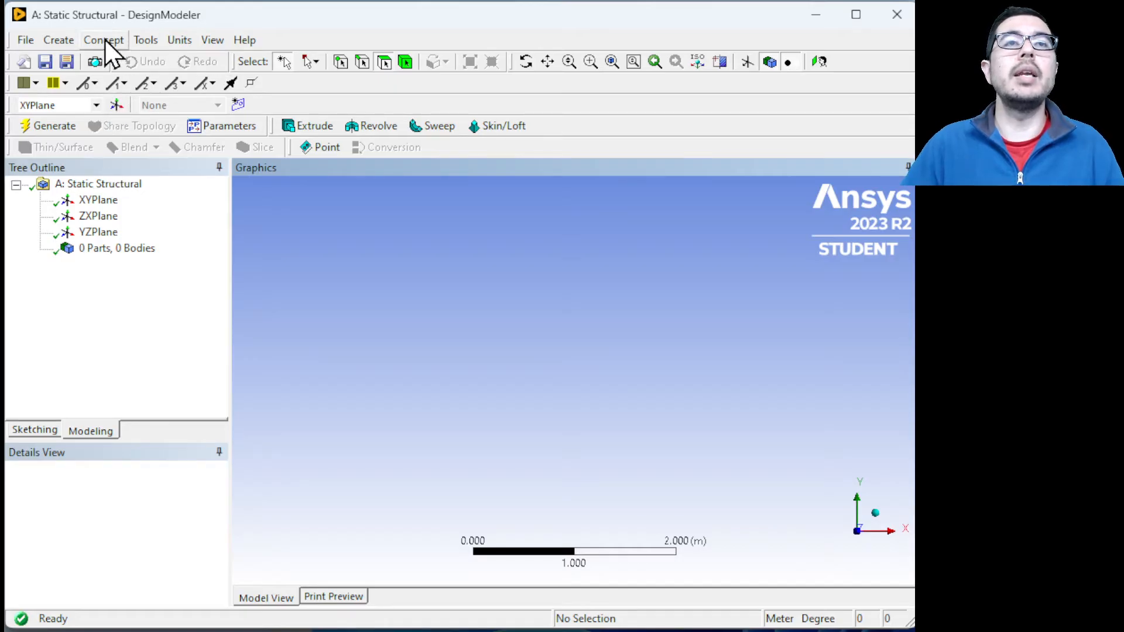
click(24, 434)
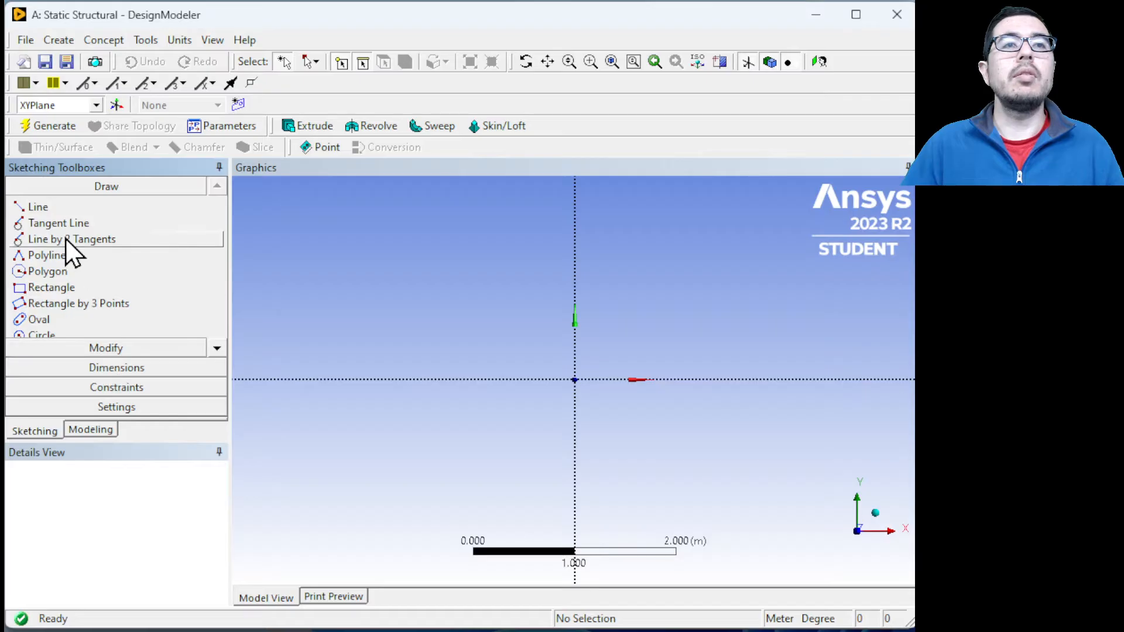
Check the Diving Board Specifications slide in PowerPoint and, in DesignModeler, sketch a rectangle from the origin, about 1.43 m by 0.74 m.
click(52, 287)
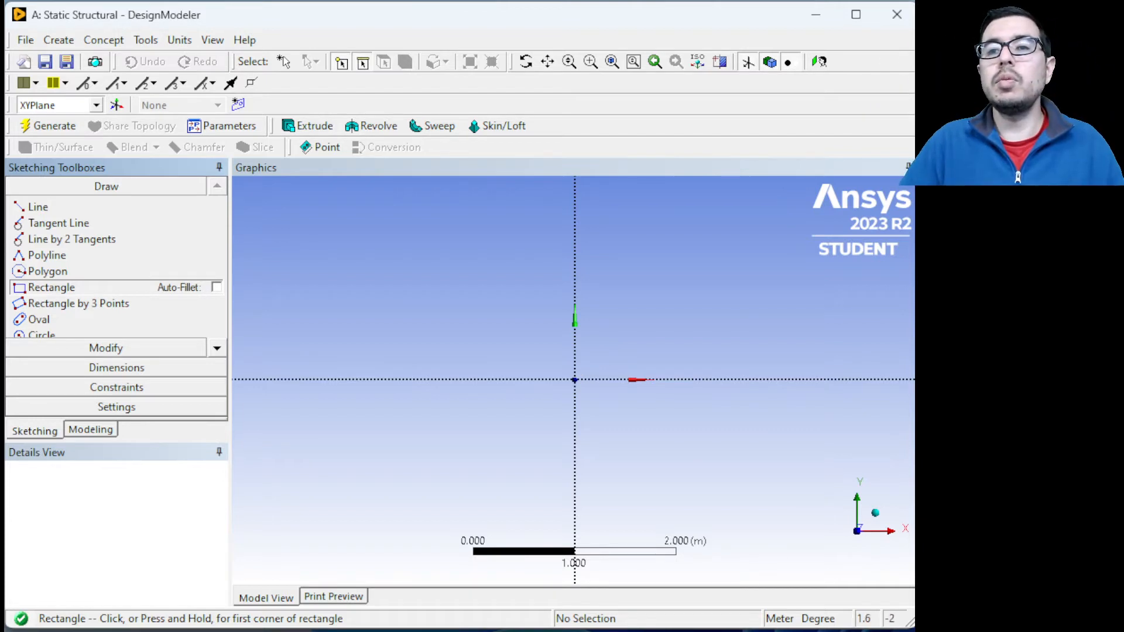
key(alt+Tab)
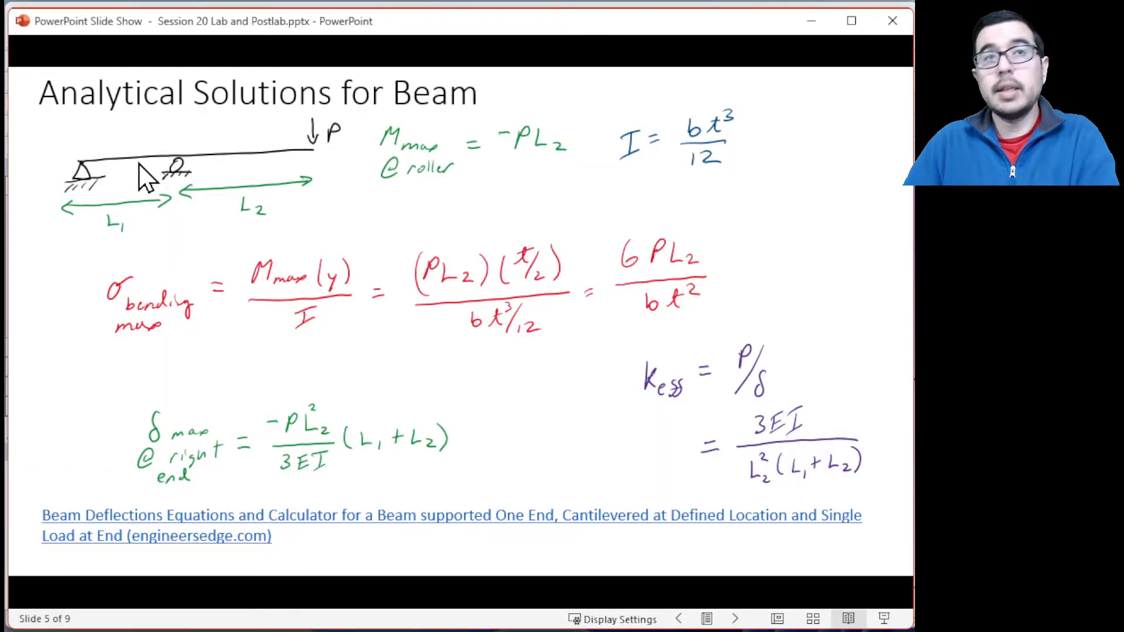
key(Left)
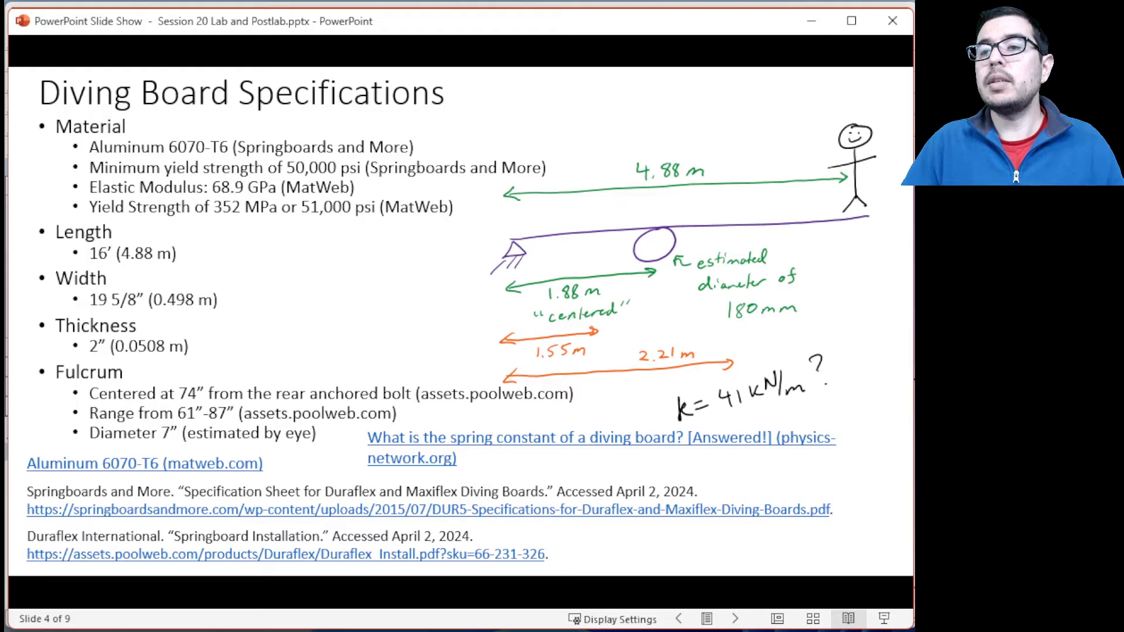
key(alt+Tab)
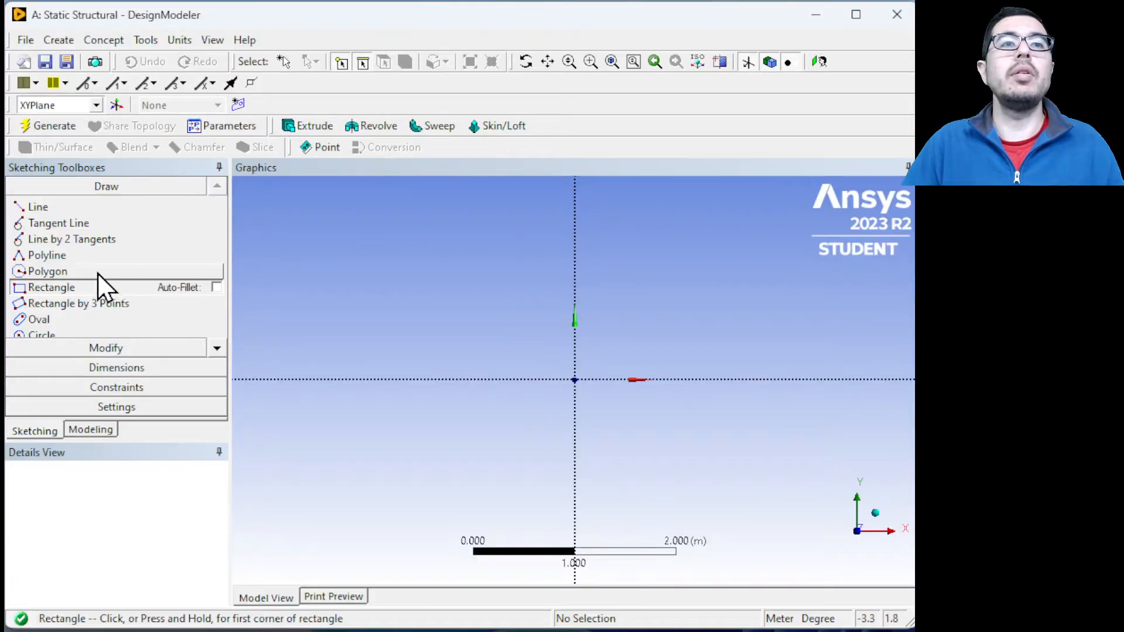
click(574, 379)
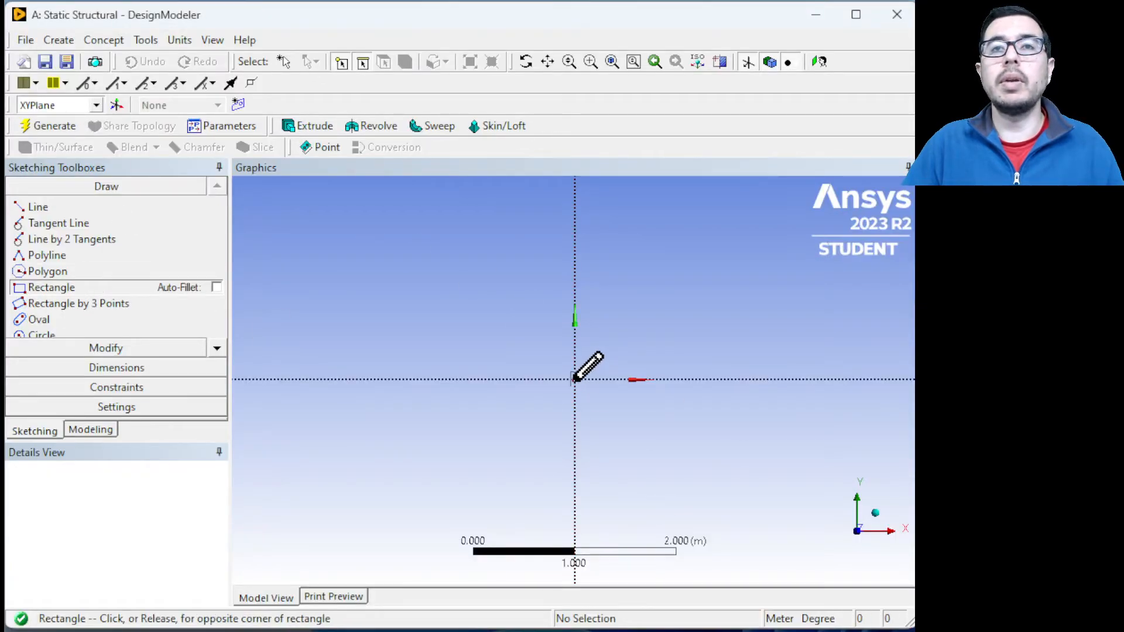
click(719, 304)
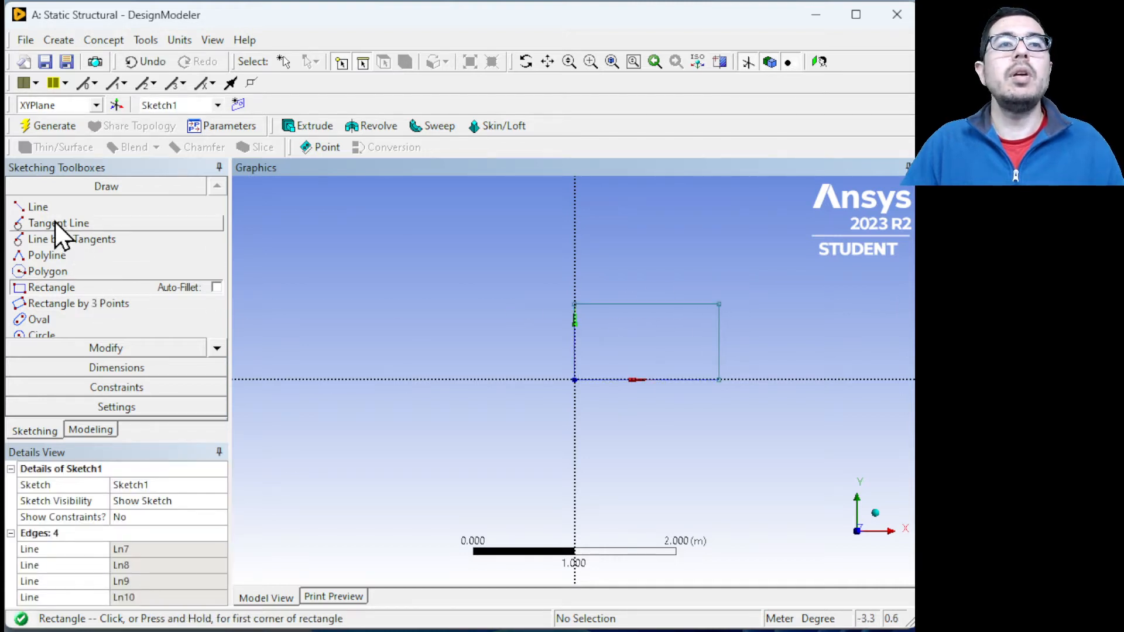
Add a horizontal dimension between the rectangle's two vertical edges and set it to 1.88 m.
click(68, 367)
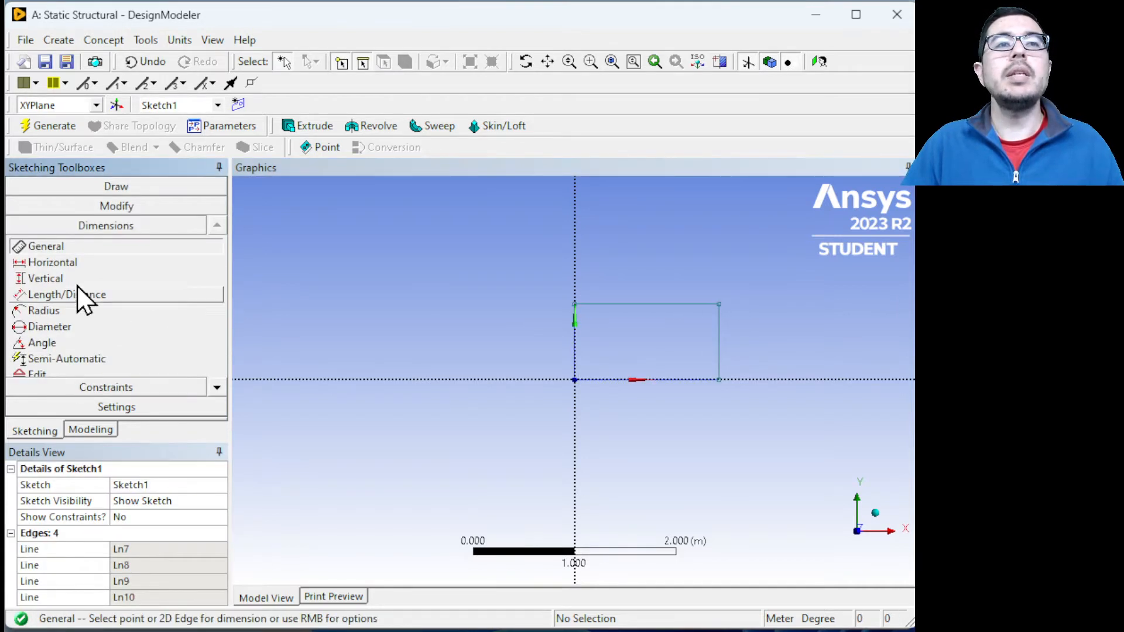
click(51, 263)
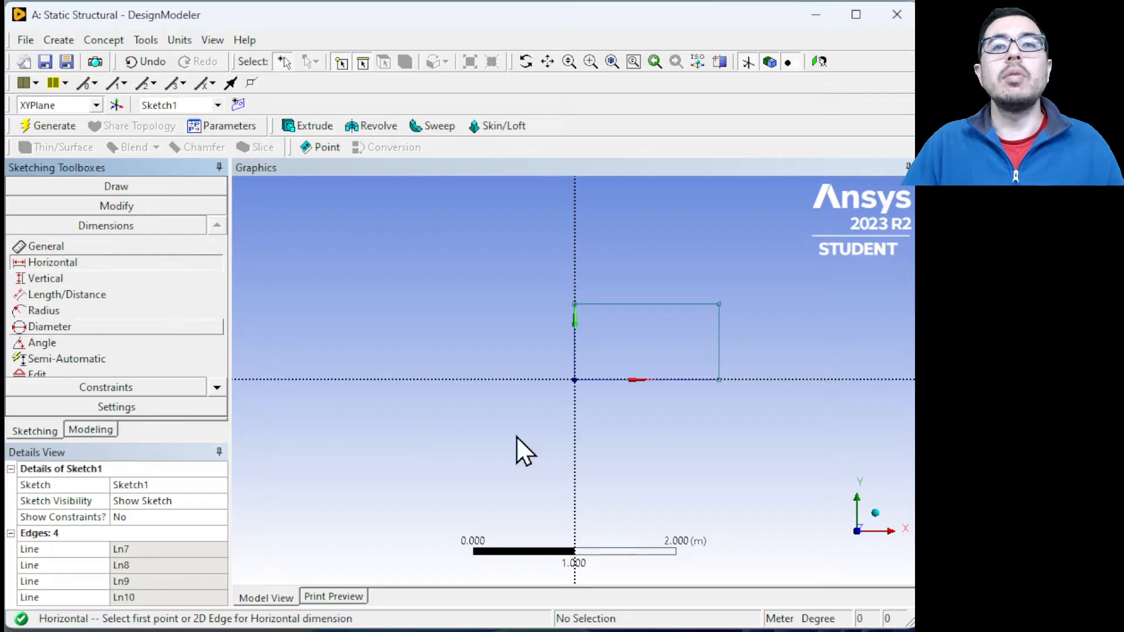
click(575, 324)
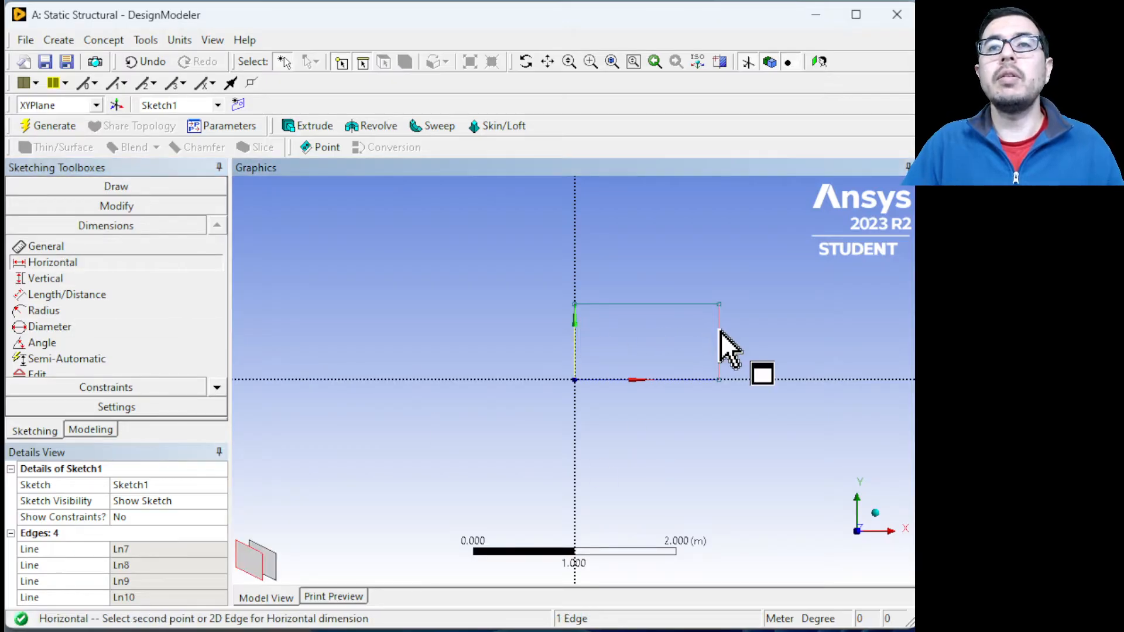
click(720, 331)
click(668, 266)
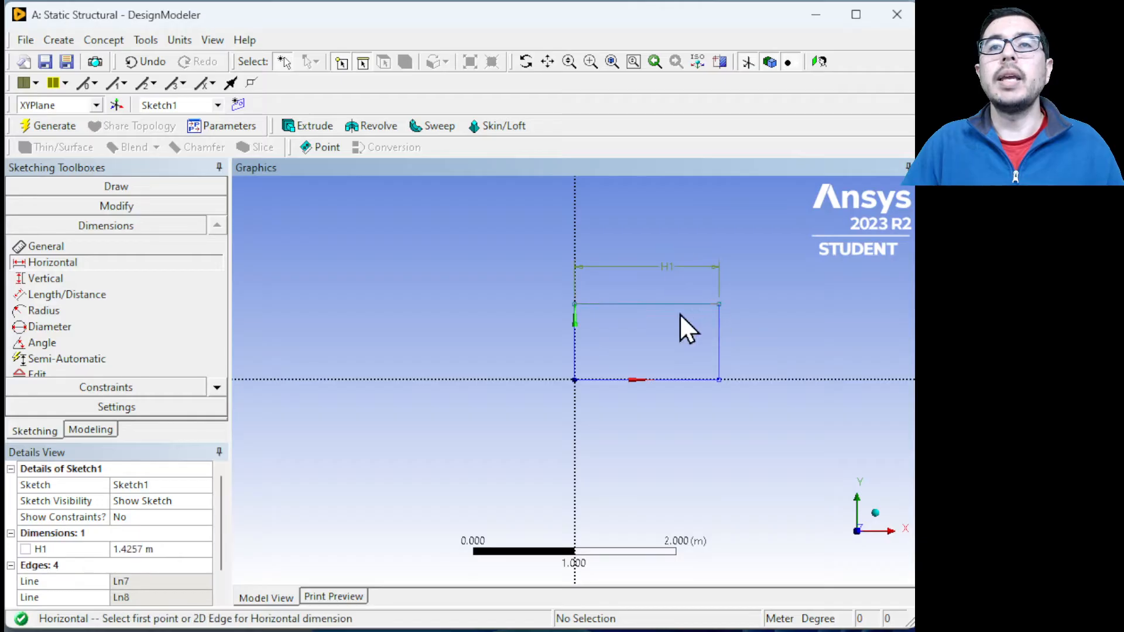
click(138, 549)
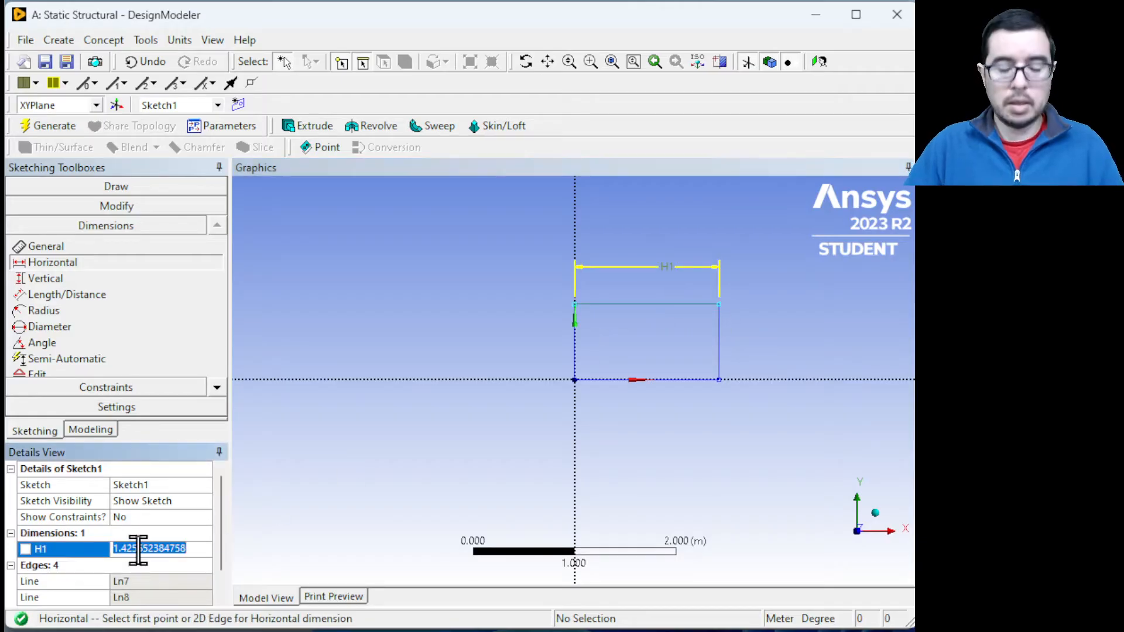
text(1.88)
key(Return)
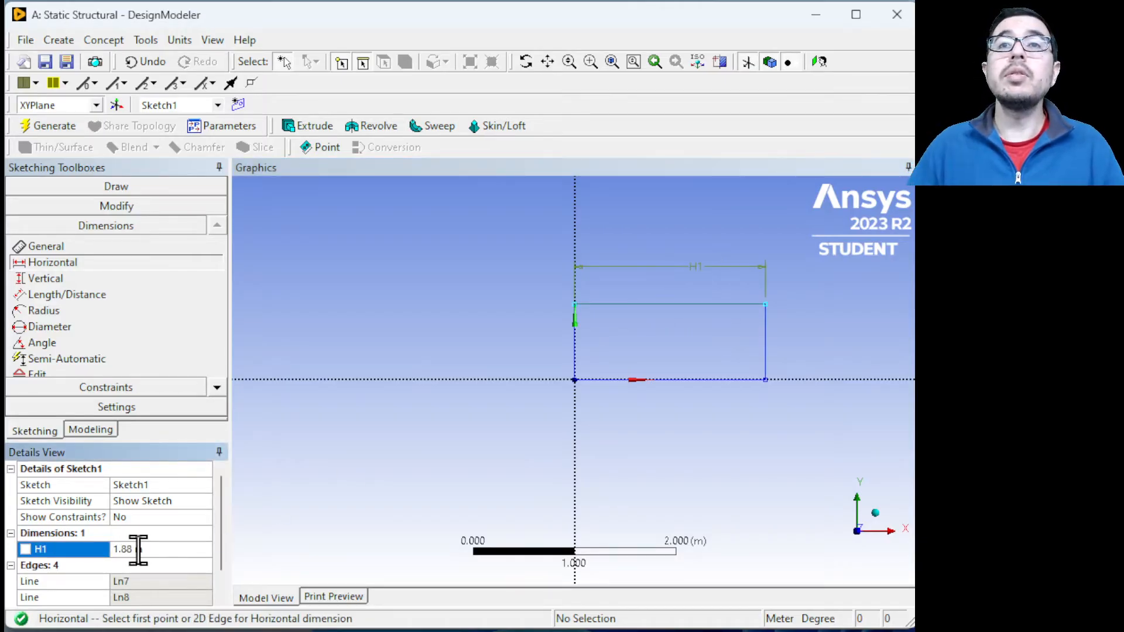
Add a vertical dimension between the rectangle's lower and upper edges and set it to 0.498 m.
click(54, 281)
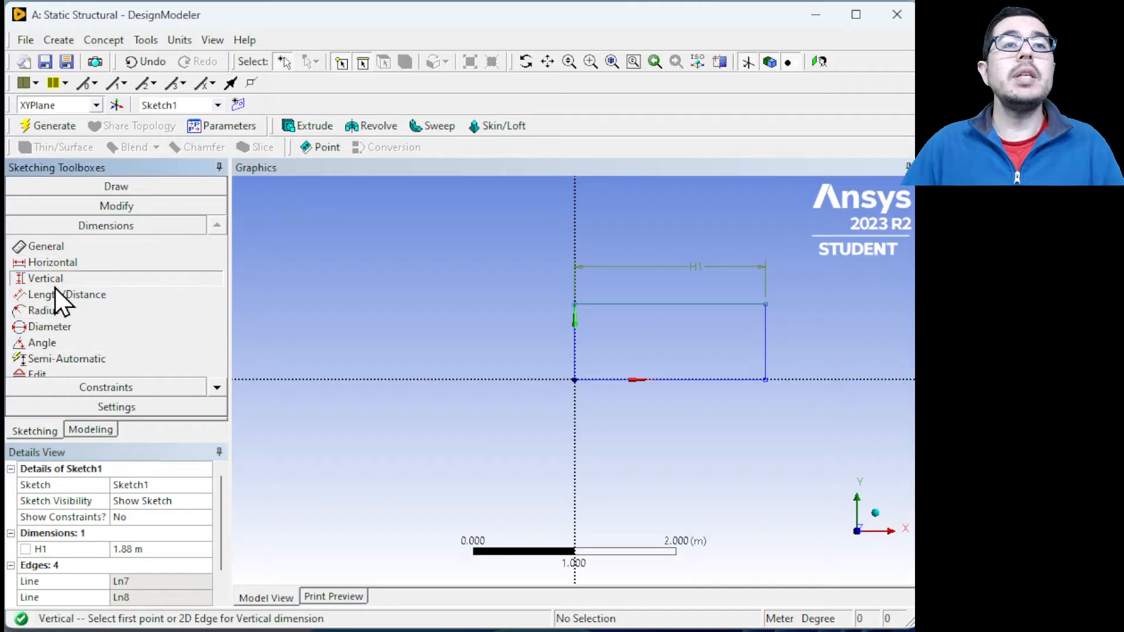
click(609, 379)
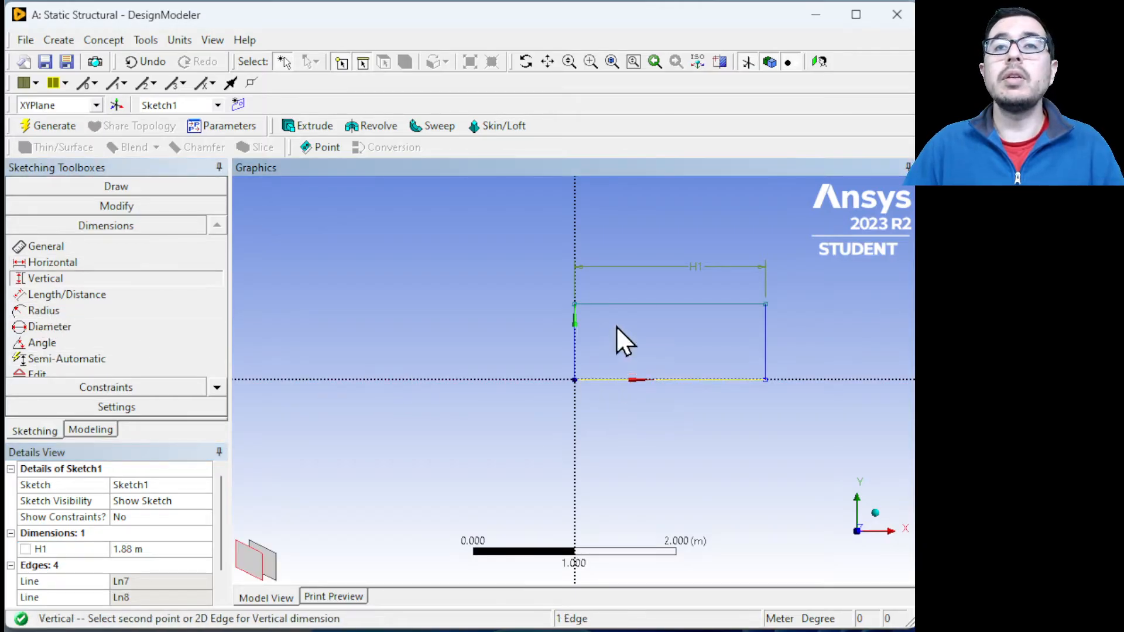
click(616, 305)
click(517, 341)
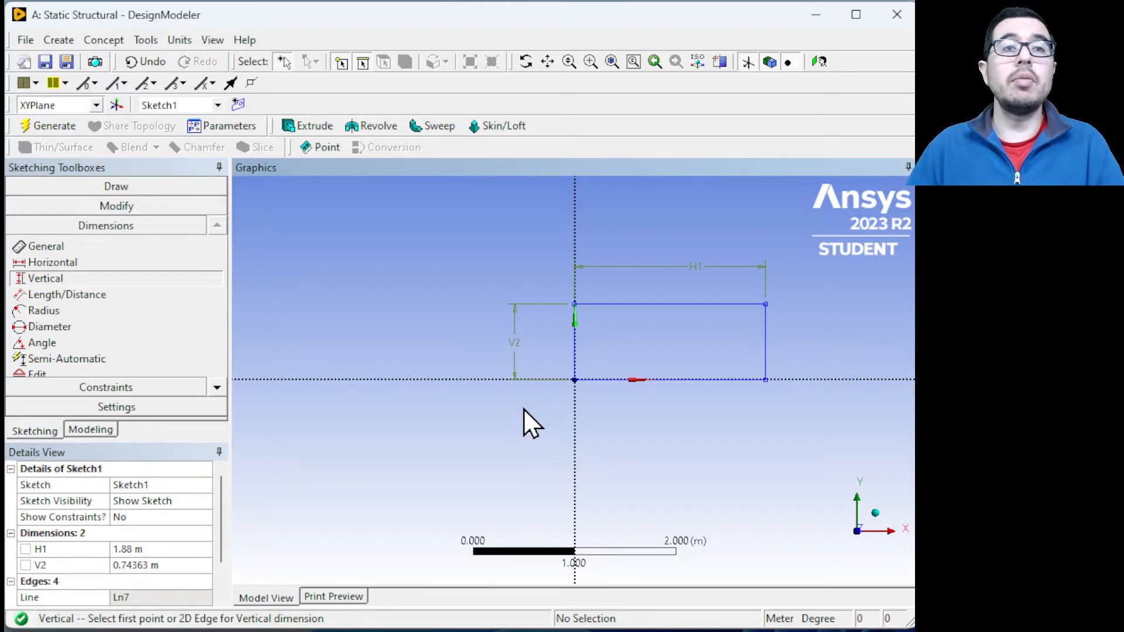
click(162, 566)
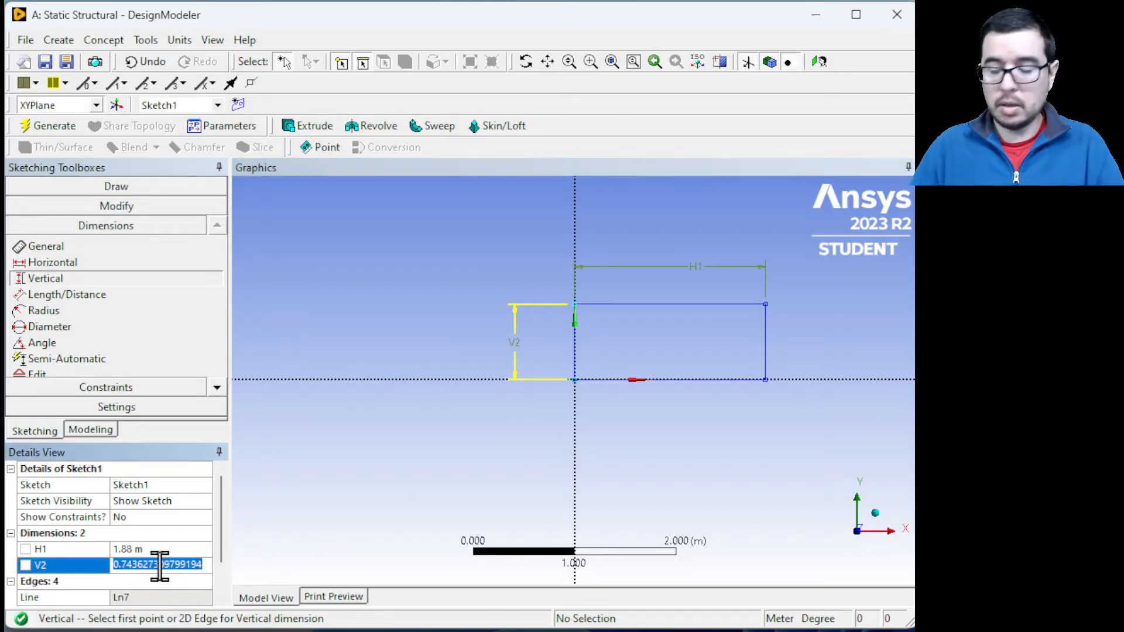
text(0)
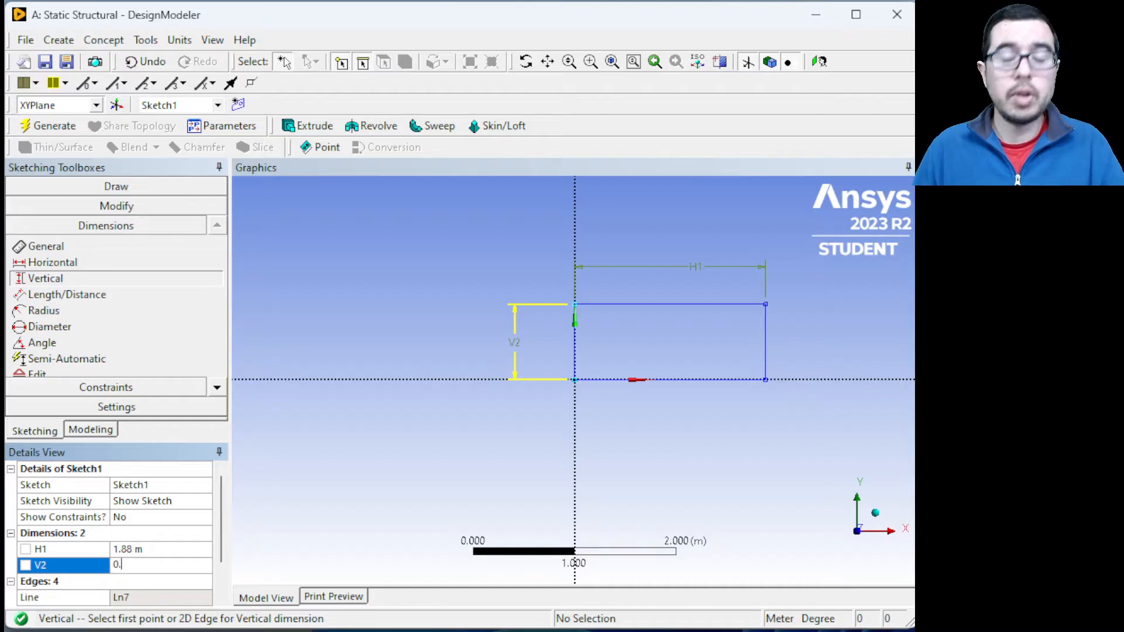
text(.498)
key(Return)
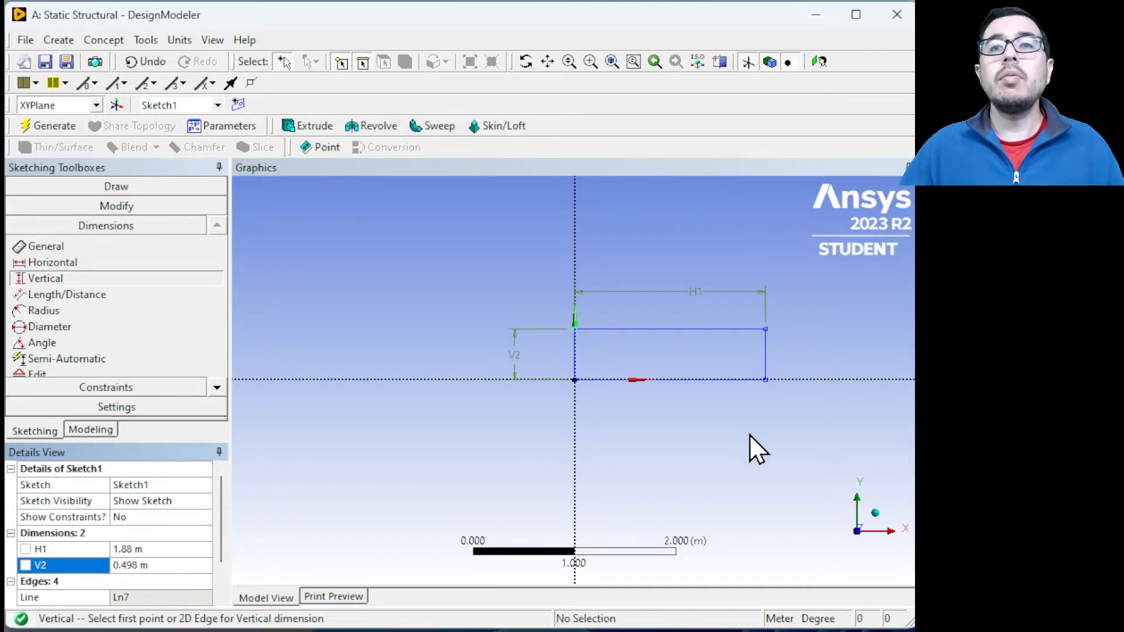
Sketch a second rectangle of the same height, adjoining the first one's far vertical edge and extending along the positive X axis.
ctrl+middle_drag(748, 436, 501, 436)
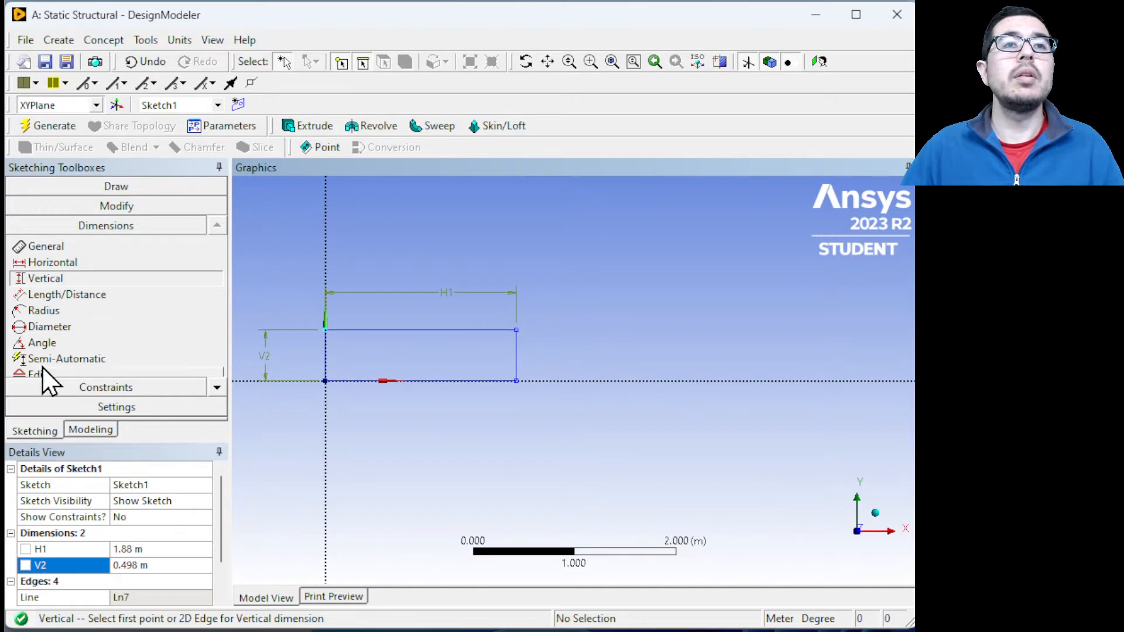
click(62, 189)
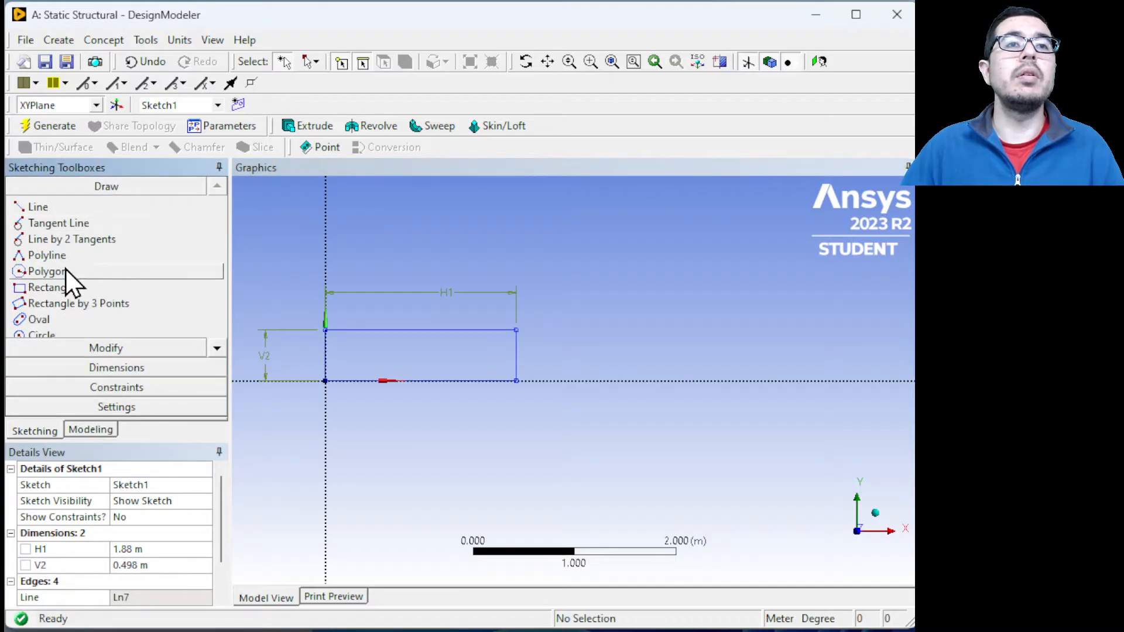
click(52, 288)
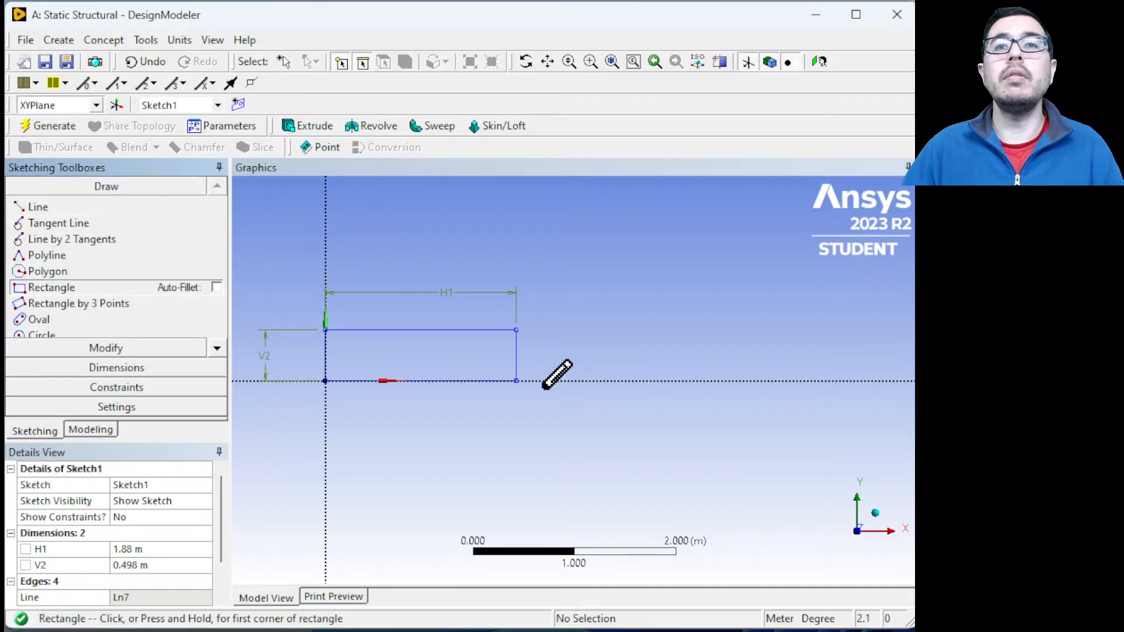
click(516, 380)
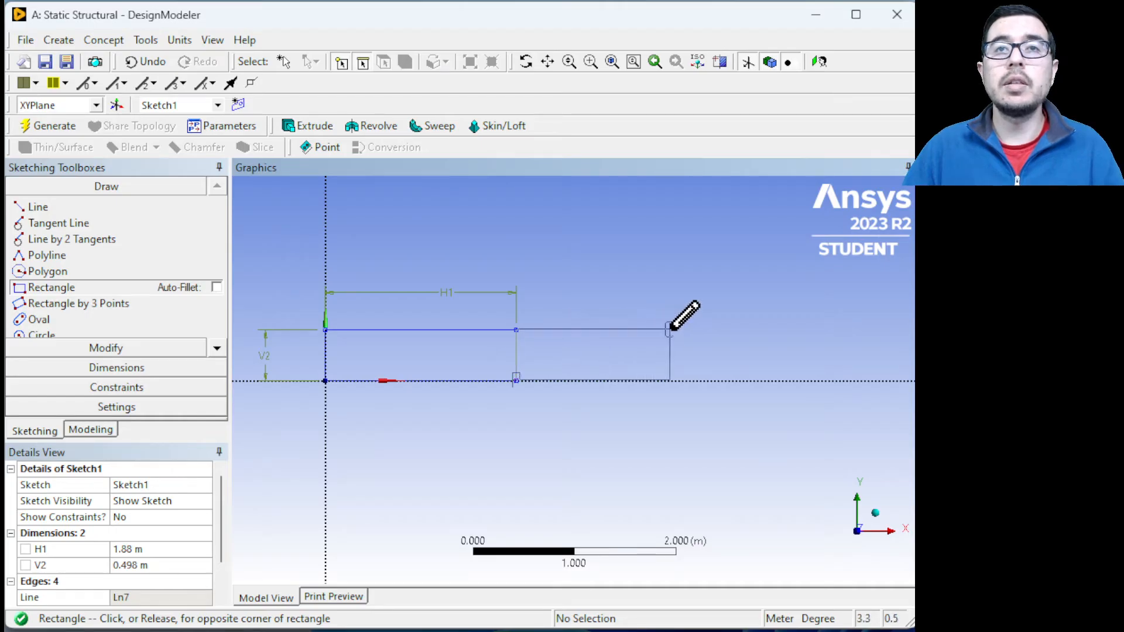
click(703, 330)
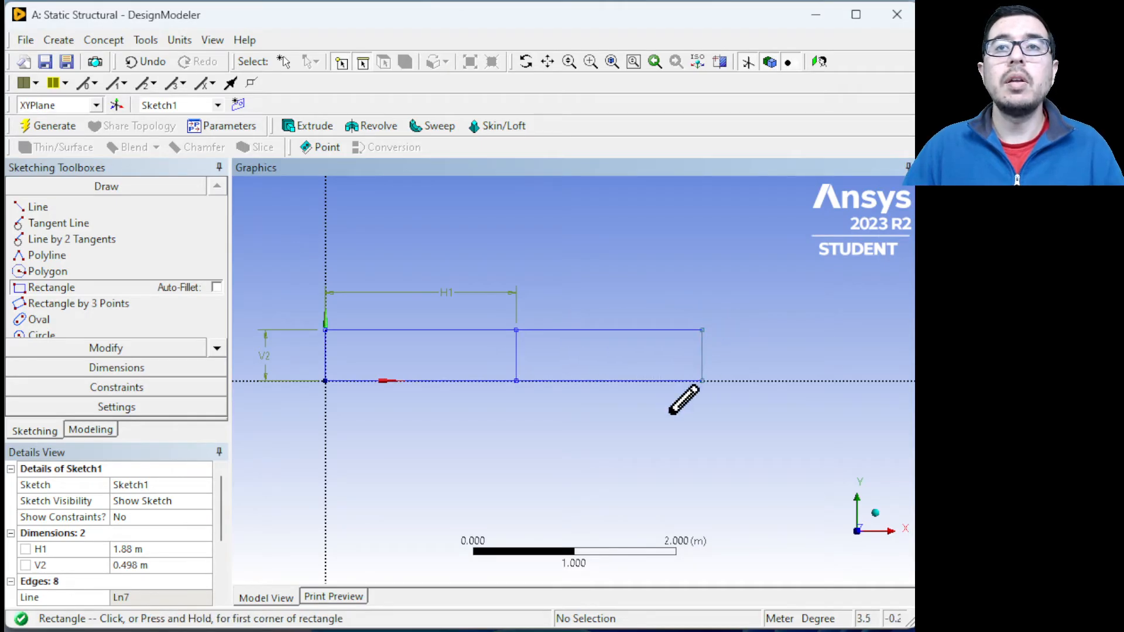
Add a horizontal dimension from the vertical axis to the second rectangle's far edge and set it to 4.88 m.
click(120, 368)
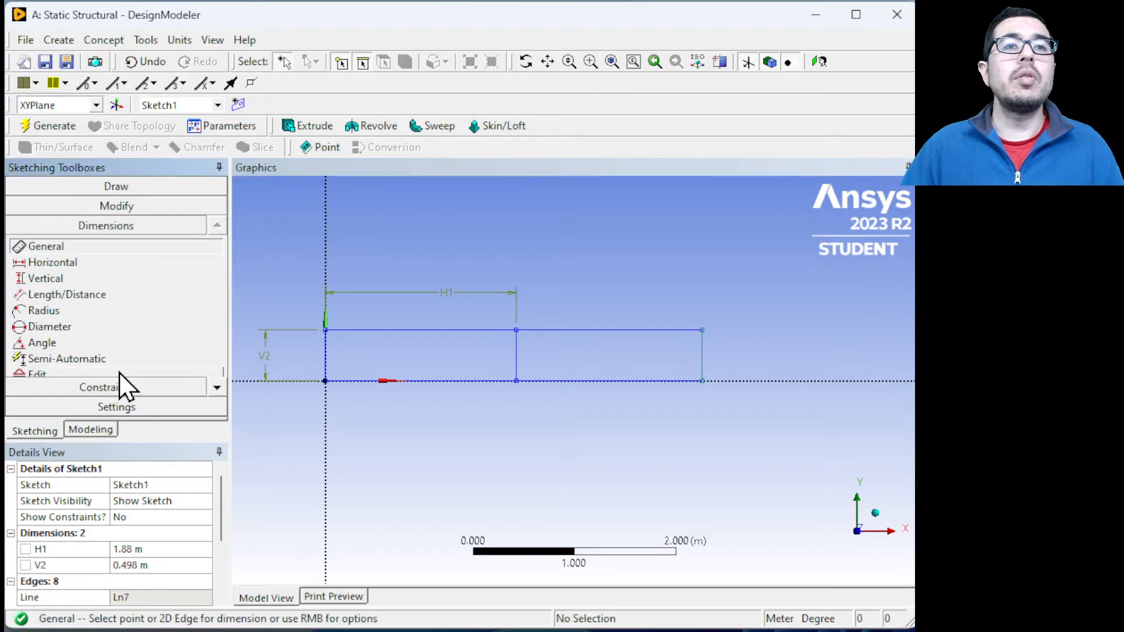
click(70, 262)
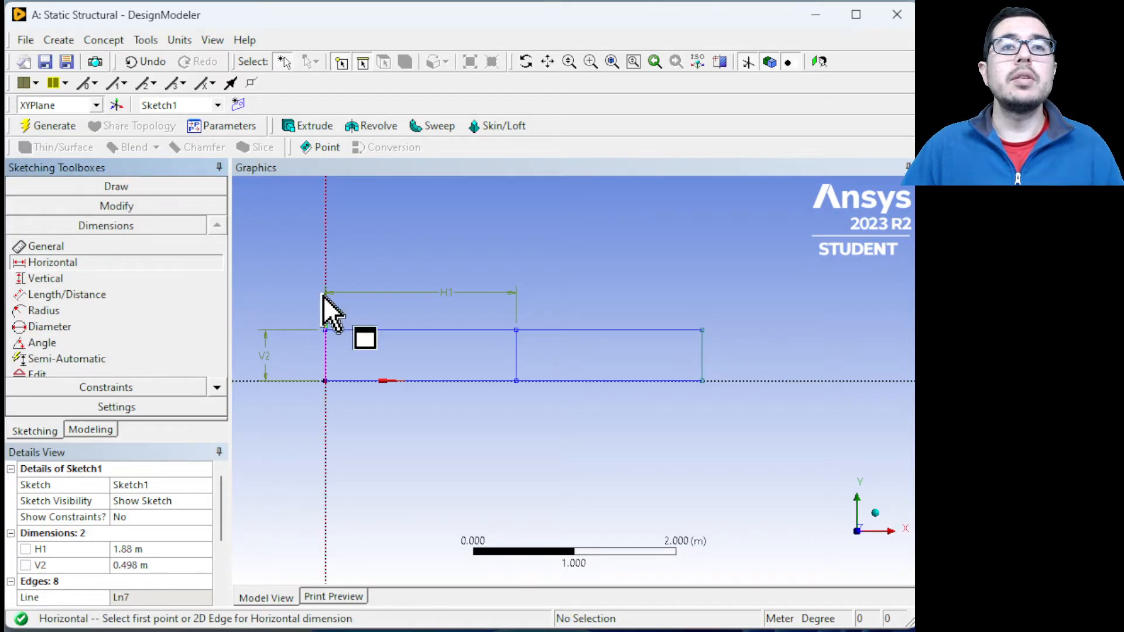
click(326, 269)
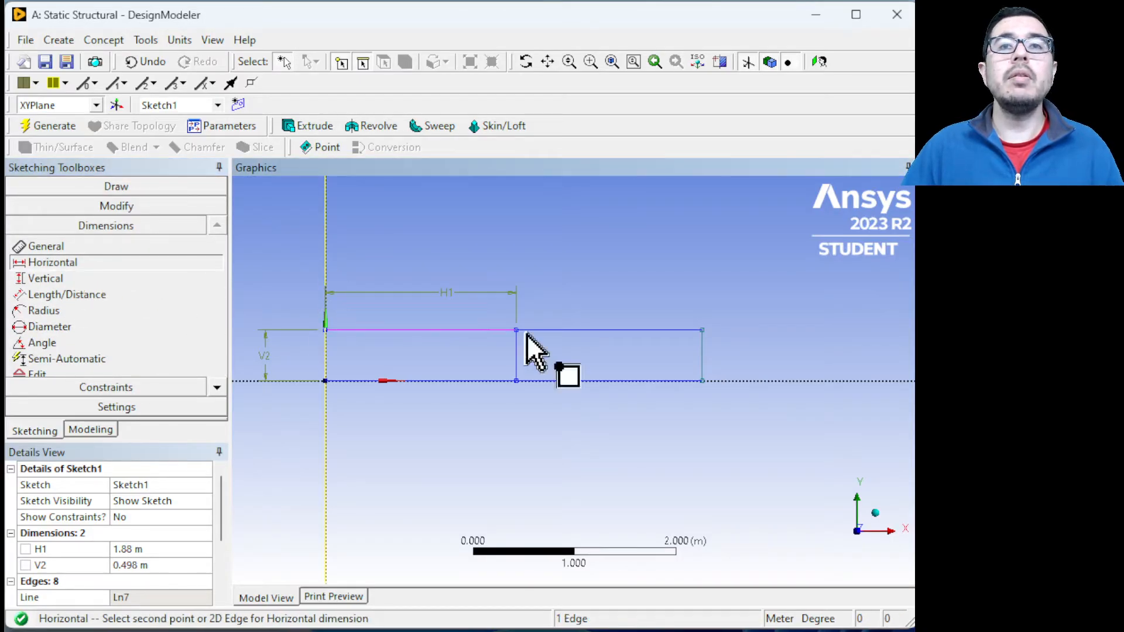
click(704, 356)
click(620, 260)
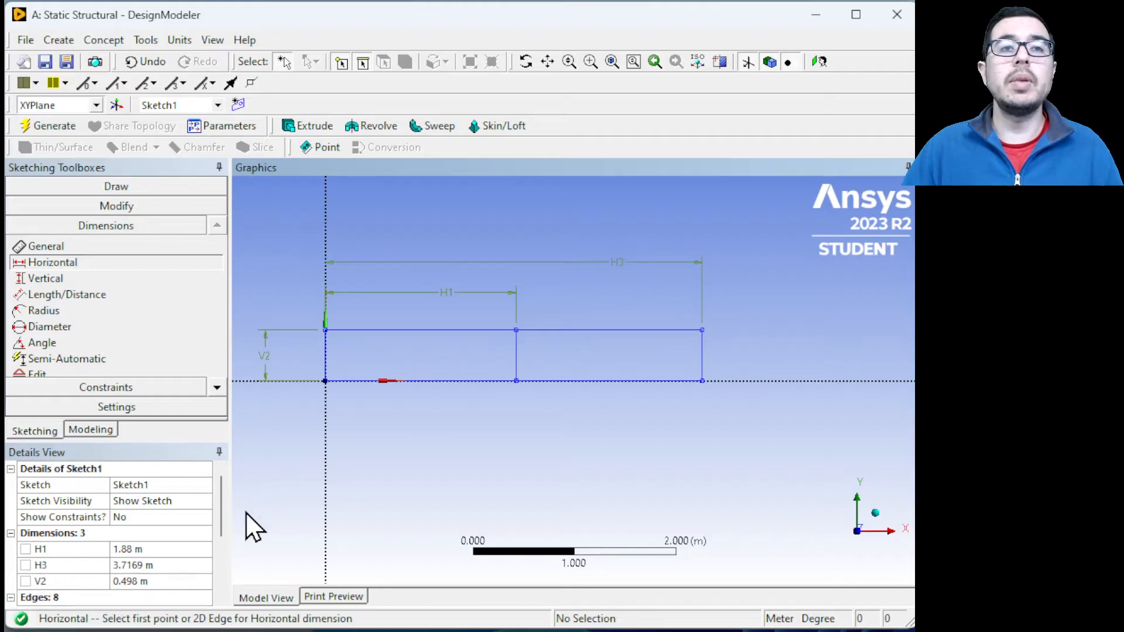
click(168, 566)
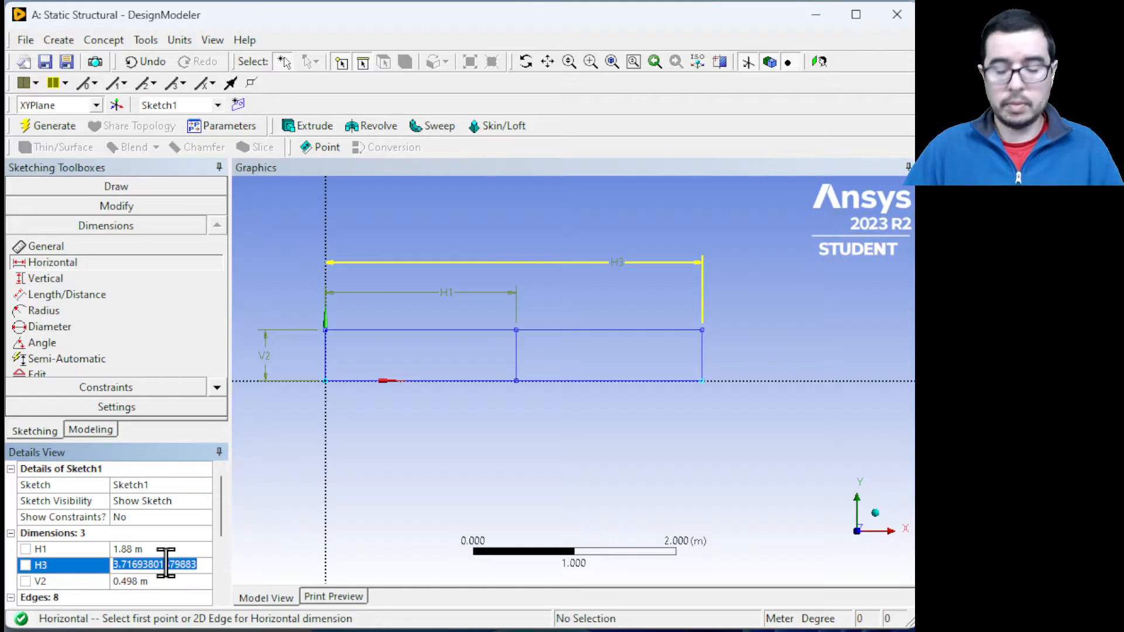
text(4.88)
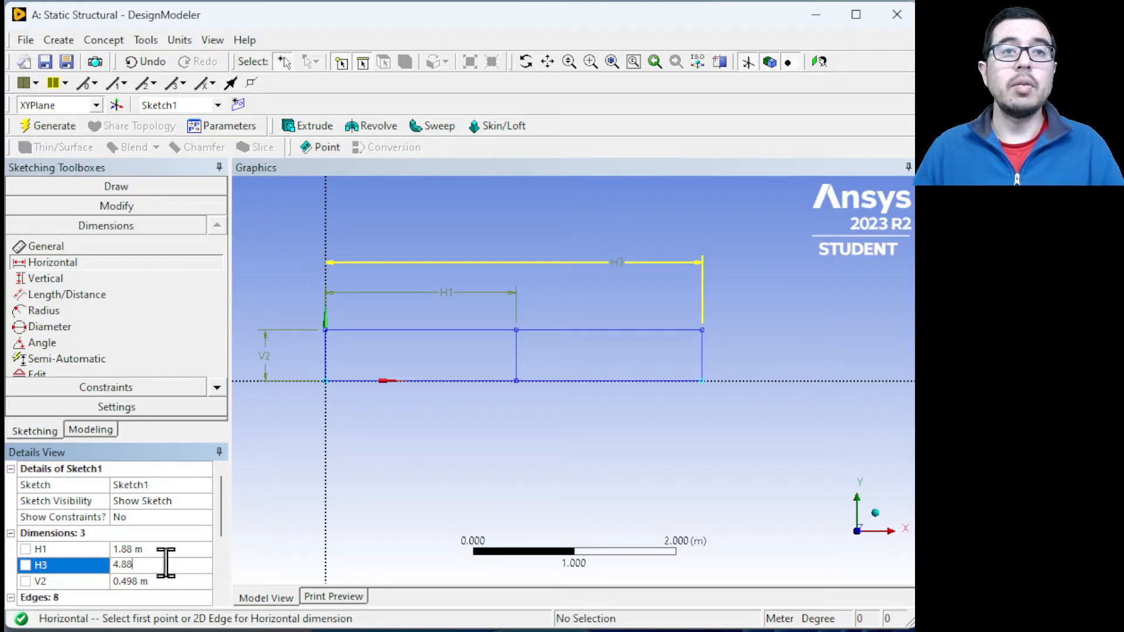
key(Return)
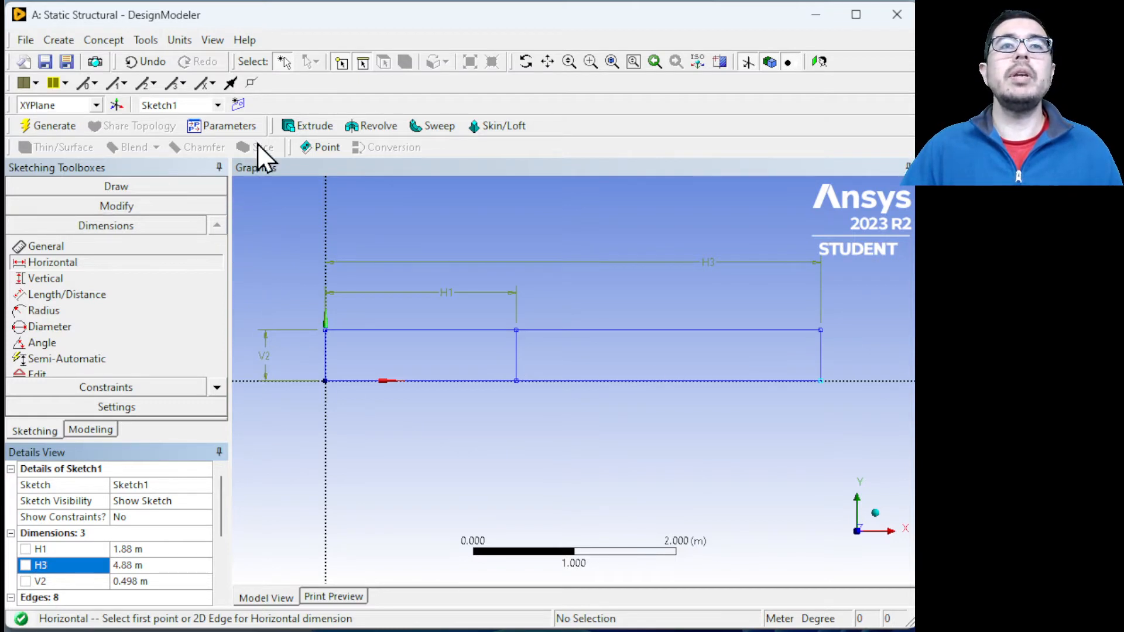
click(91, 431)
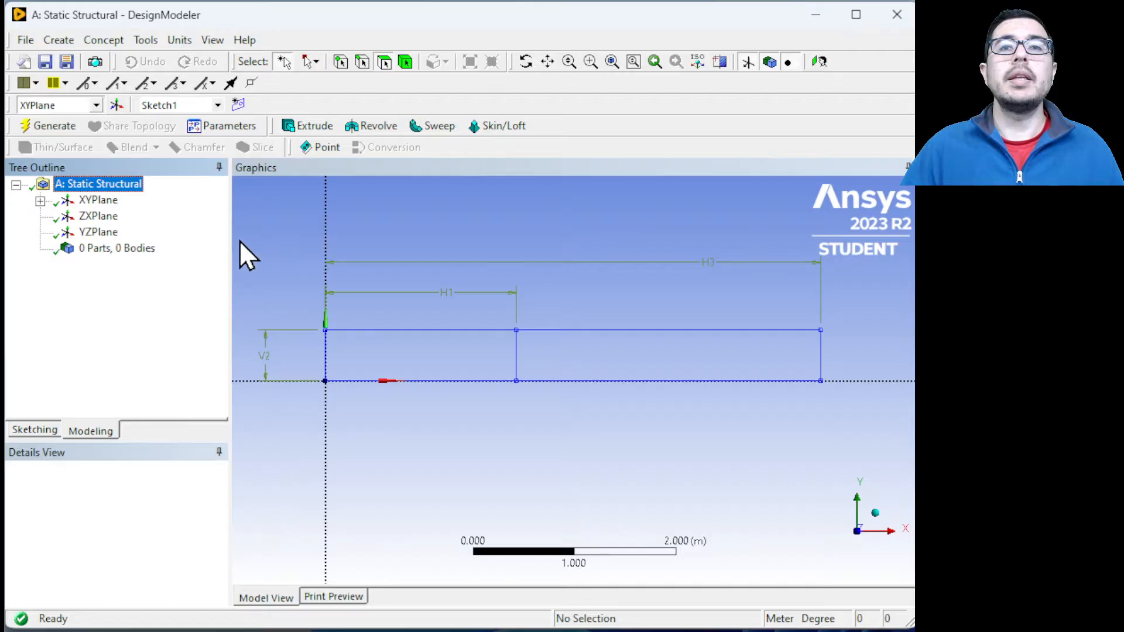
click(114, 42)
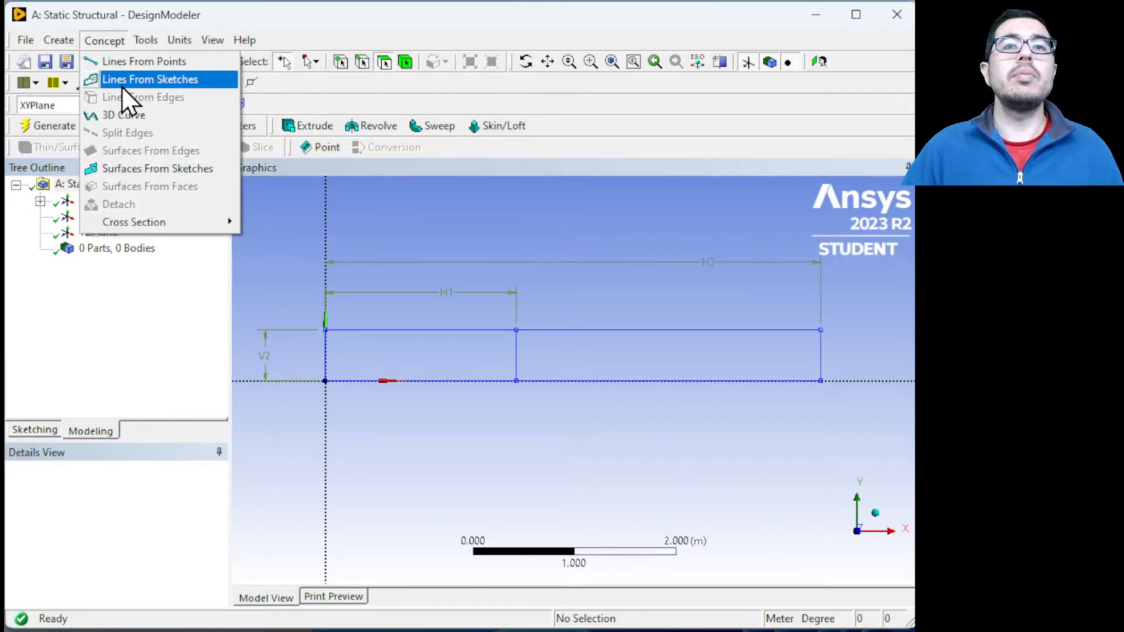
click(121, 86)
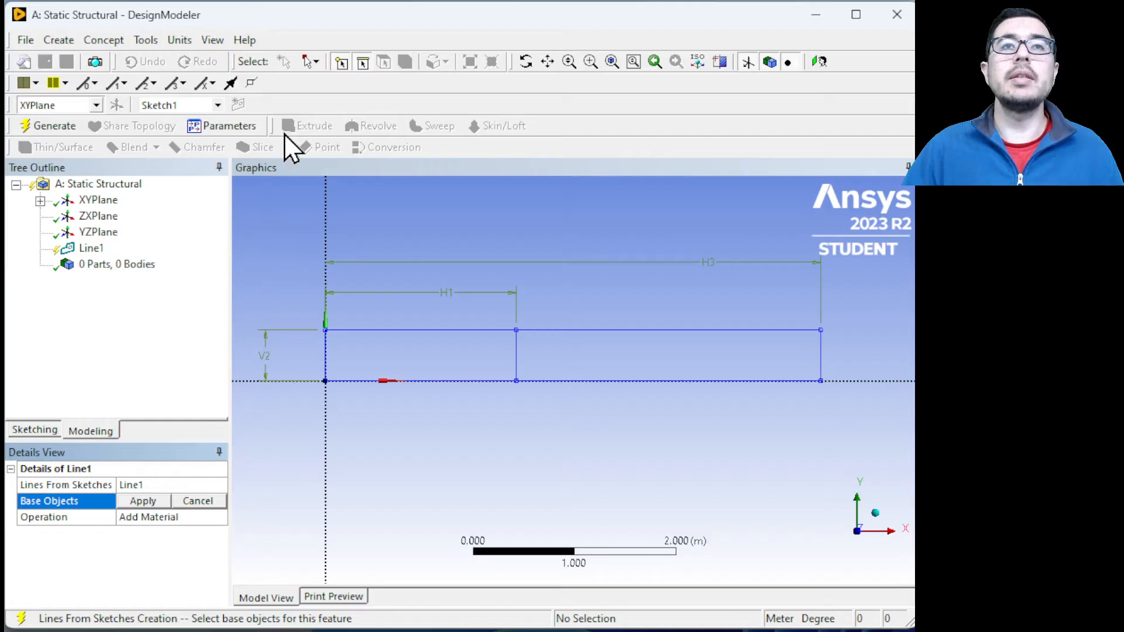
click(315, 65)
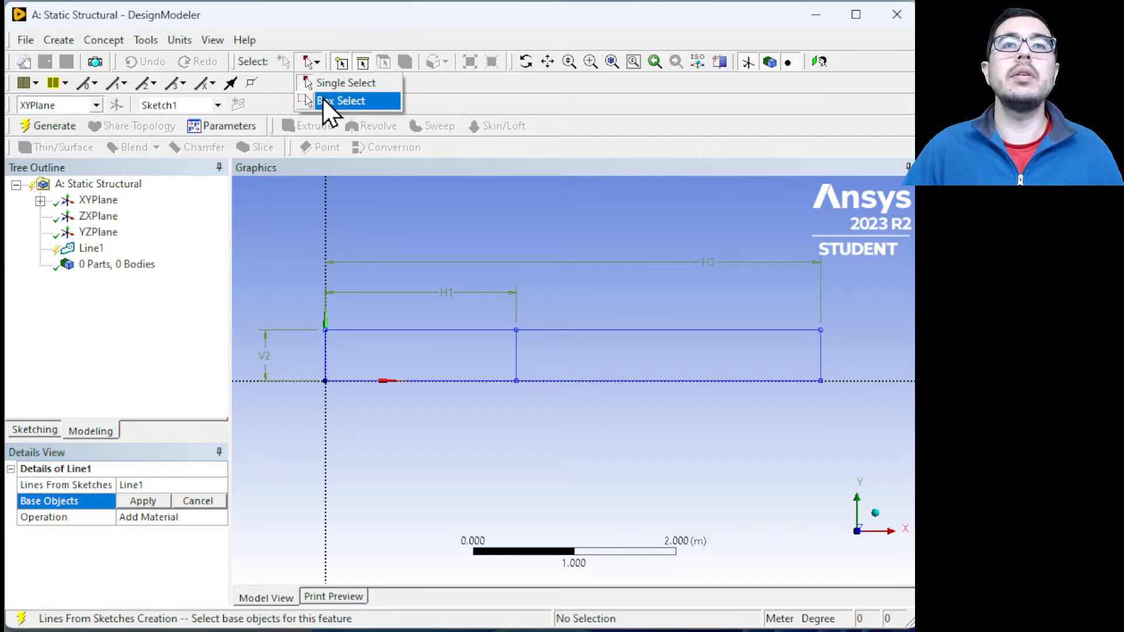
click(325, 100)
mouse_move(277, 276)
mouse_down()
mouse_move(819, 440)
mouse_move(860, 440)
mouse_up()
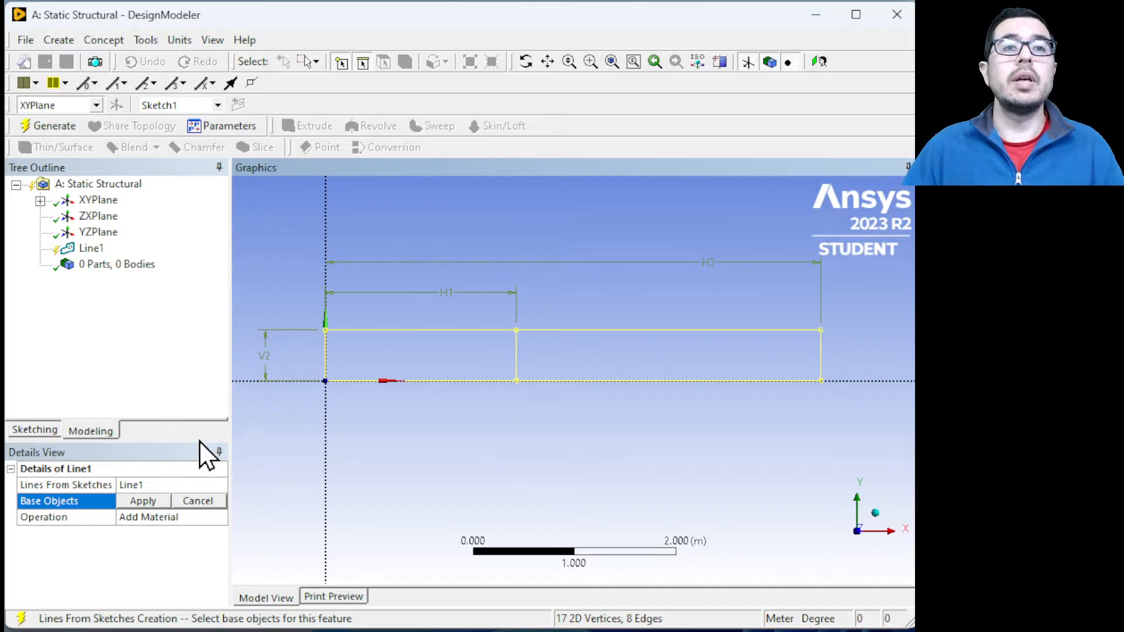
click(187, 374)
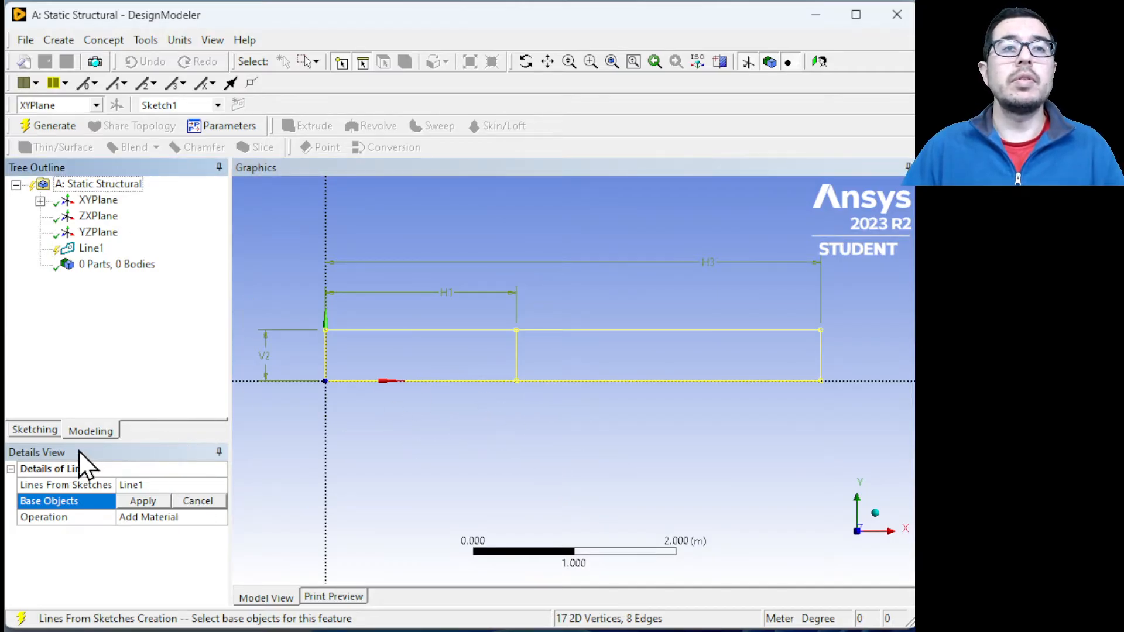
click(36, 430)
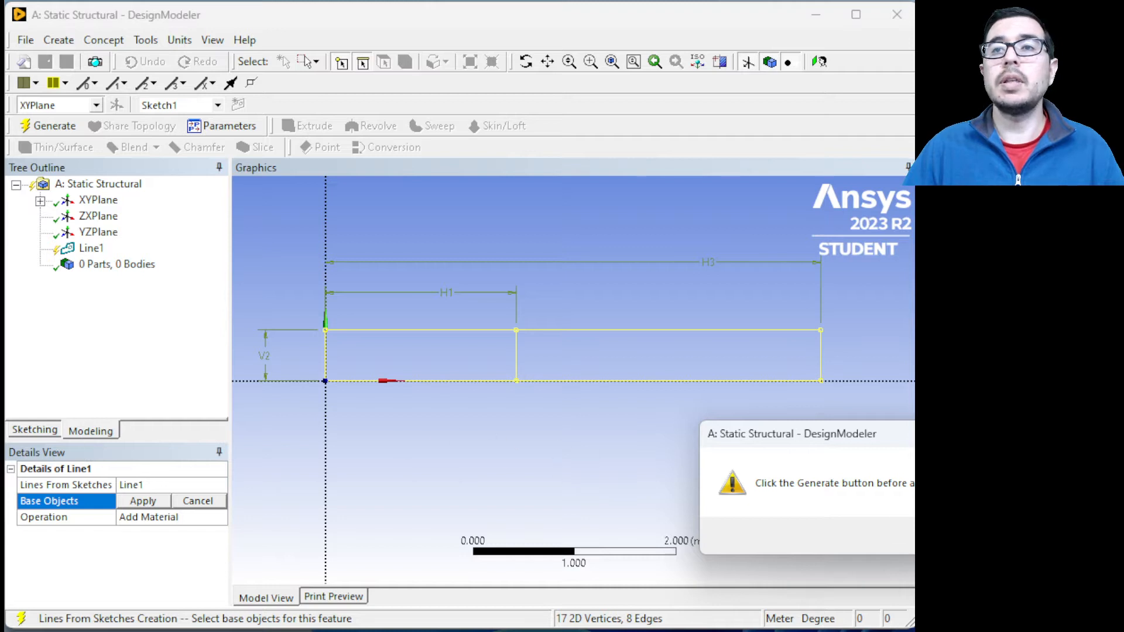
click(1019, 535)
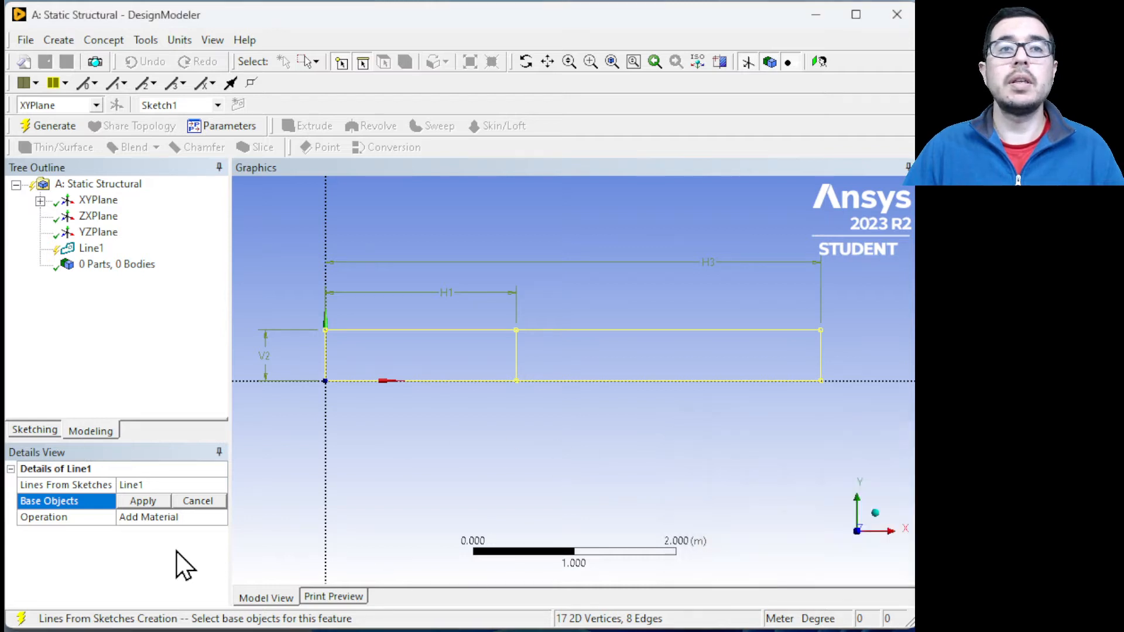
click(157, 502)
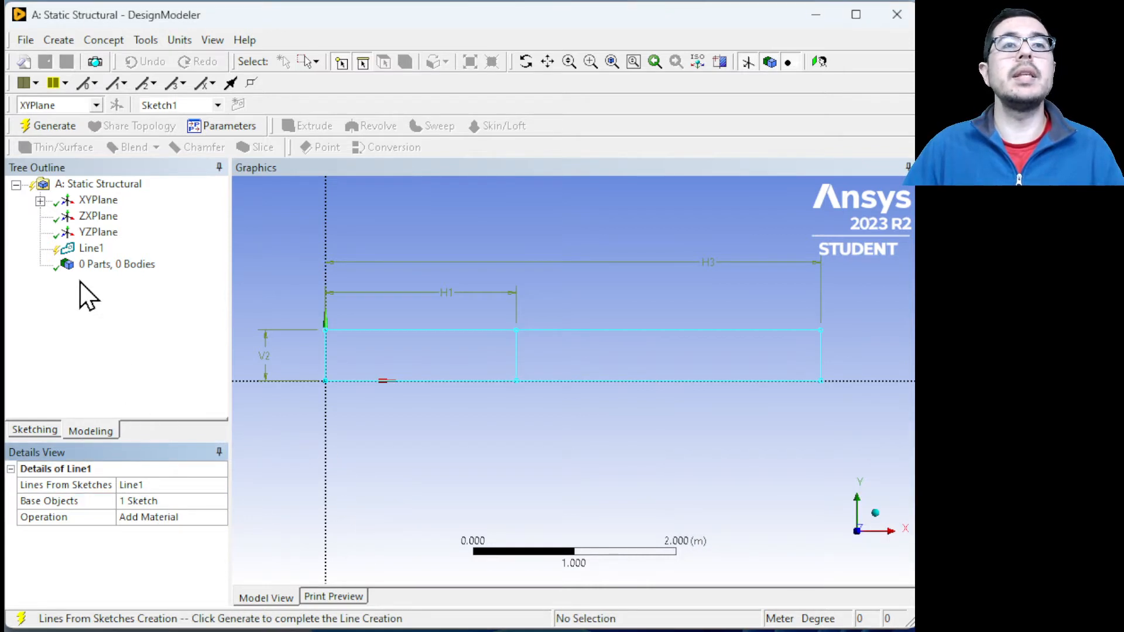
right_click(77, 250)
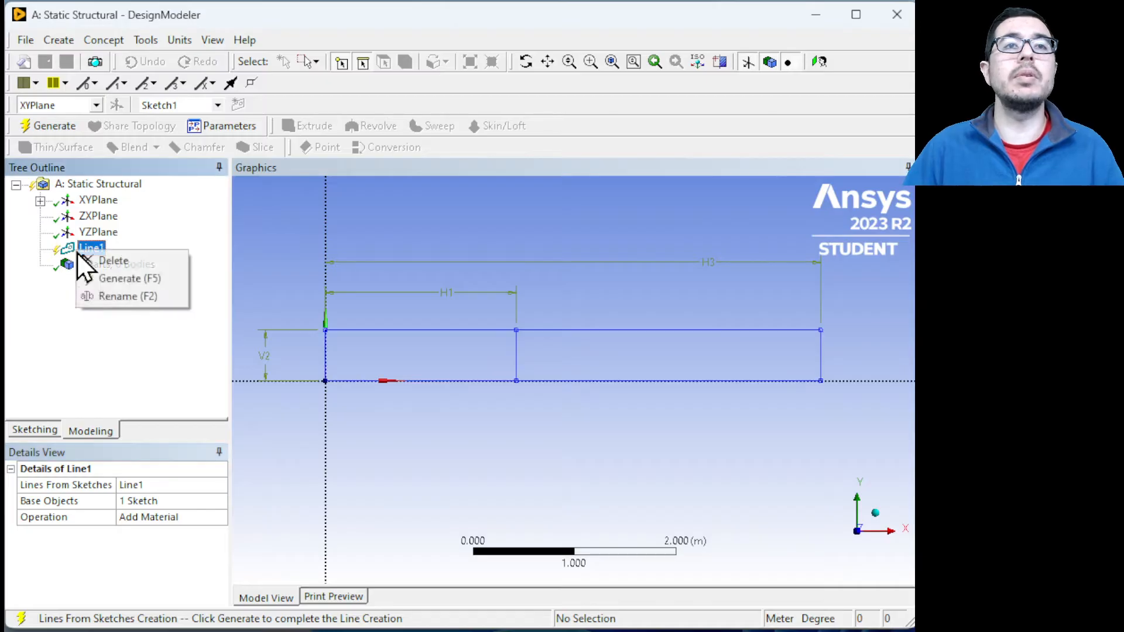
click(111, 260)
click(816, 540)
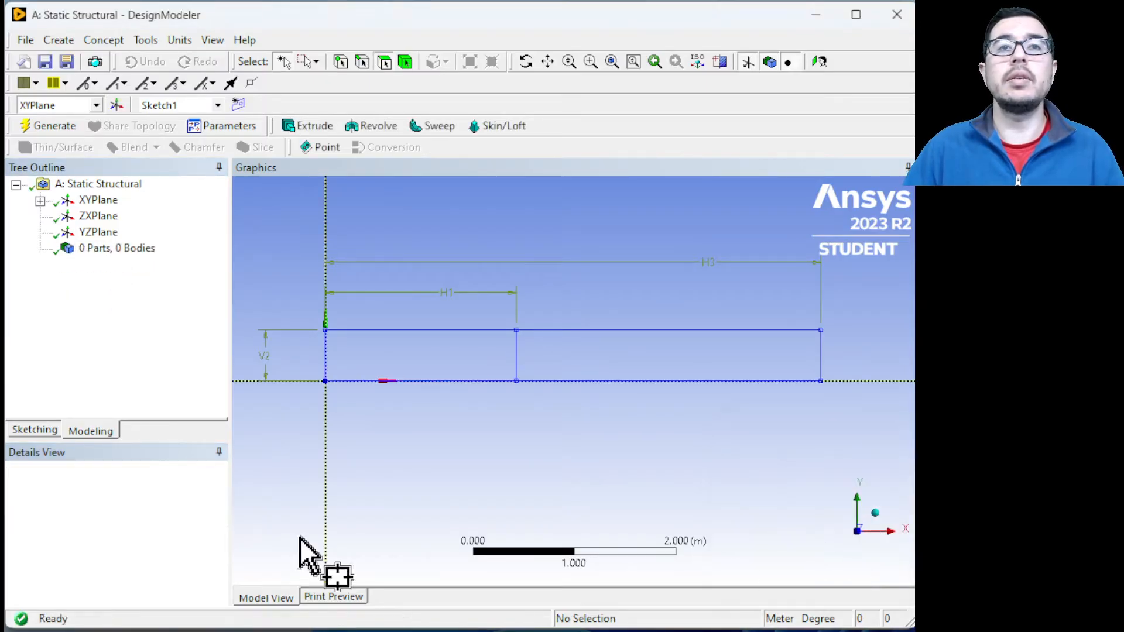
Delete both overlapping vertical sketch lines that divide the two rectangles, leaving a single board outline.
click(35, 430)
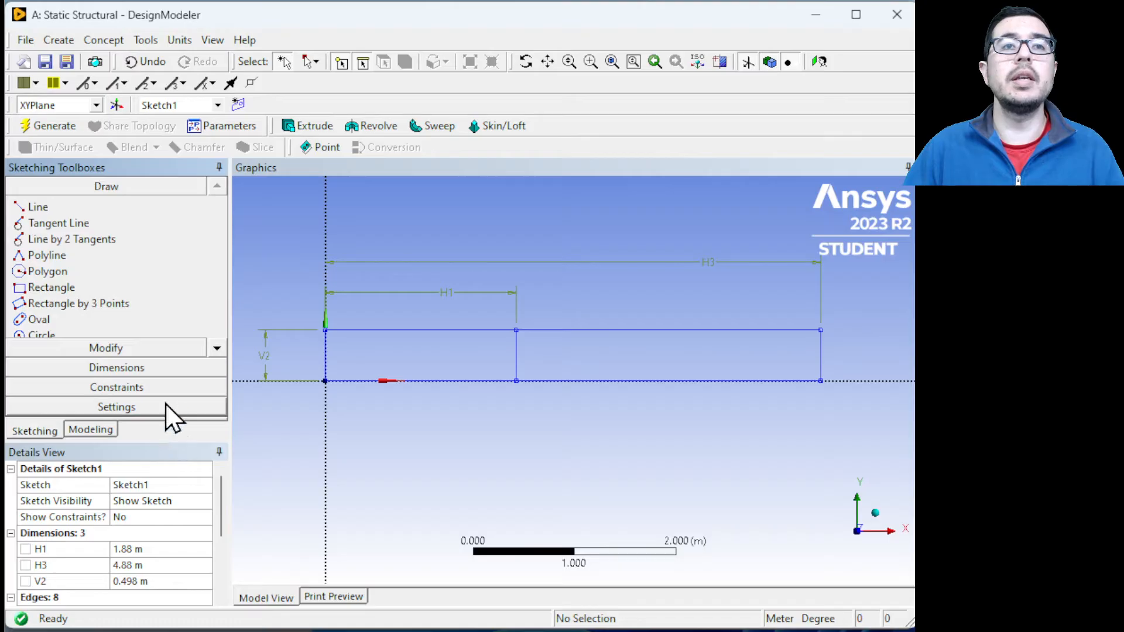
click(146, 40)
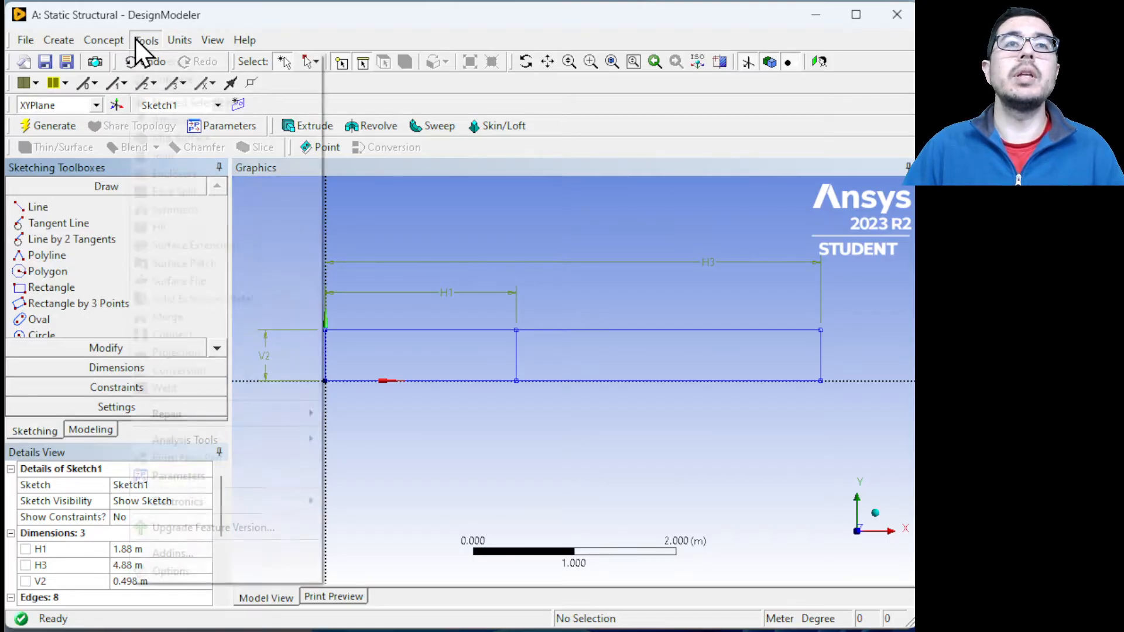
mouse_move(105, 41)
mouse_move(60, 40)
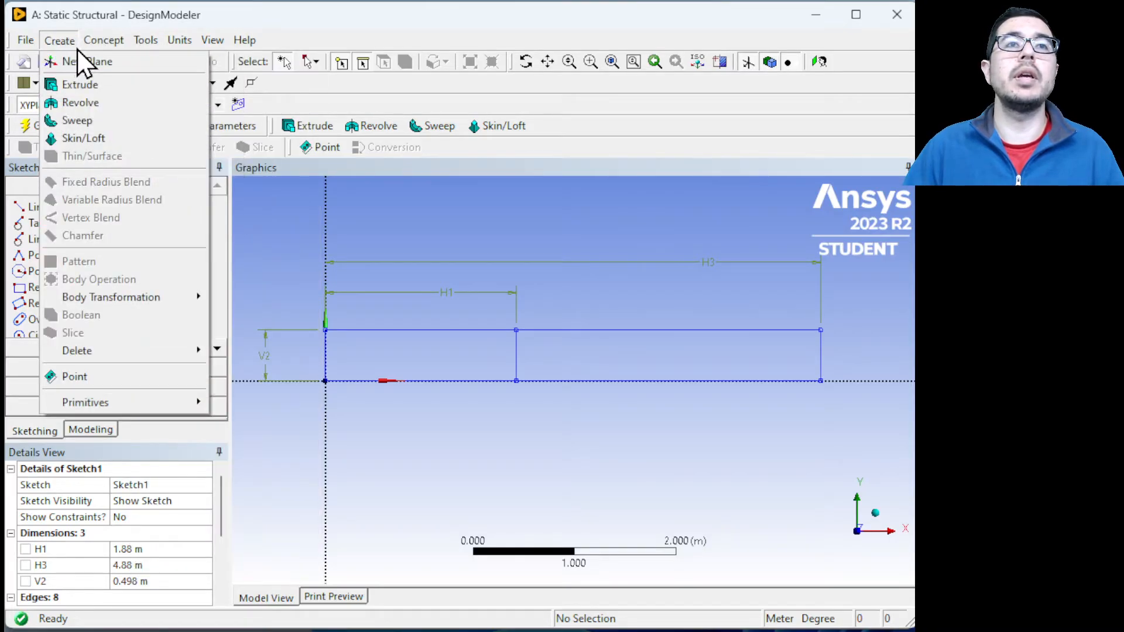
click(240, 30)
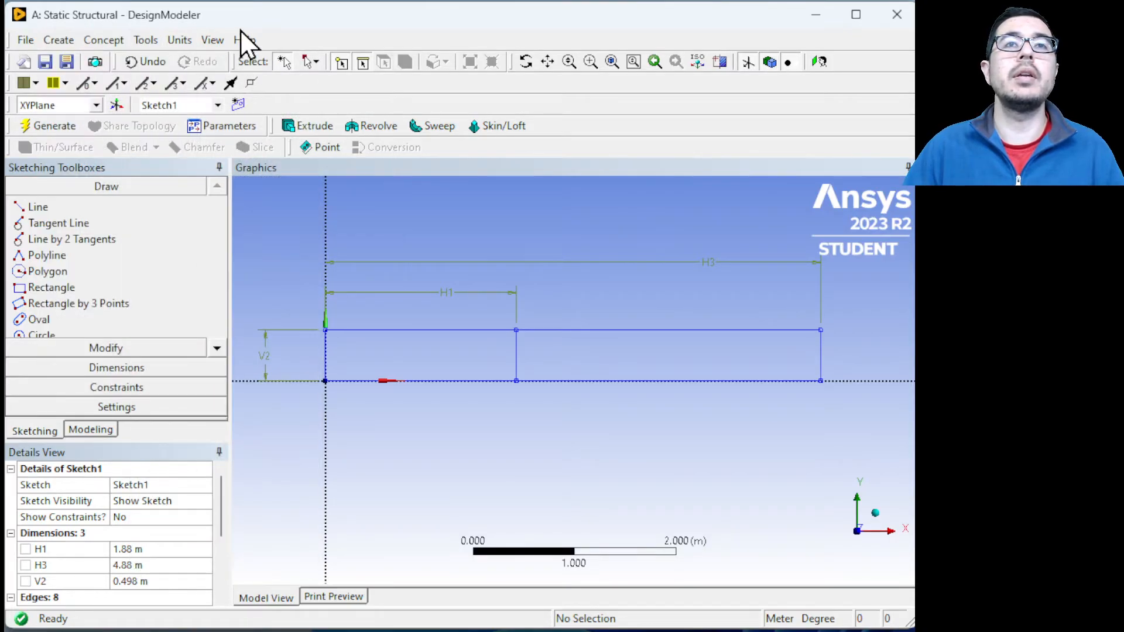
click(522, 363)
click(522, 364)
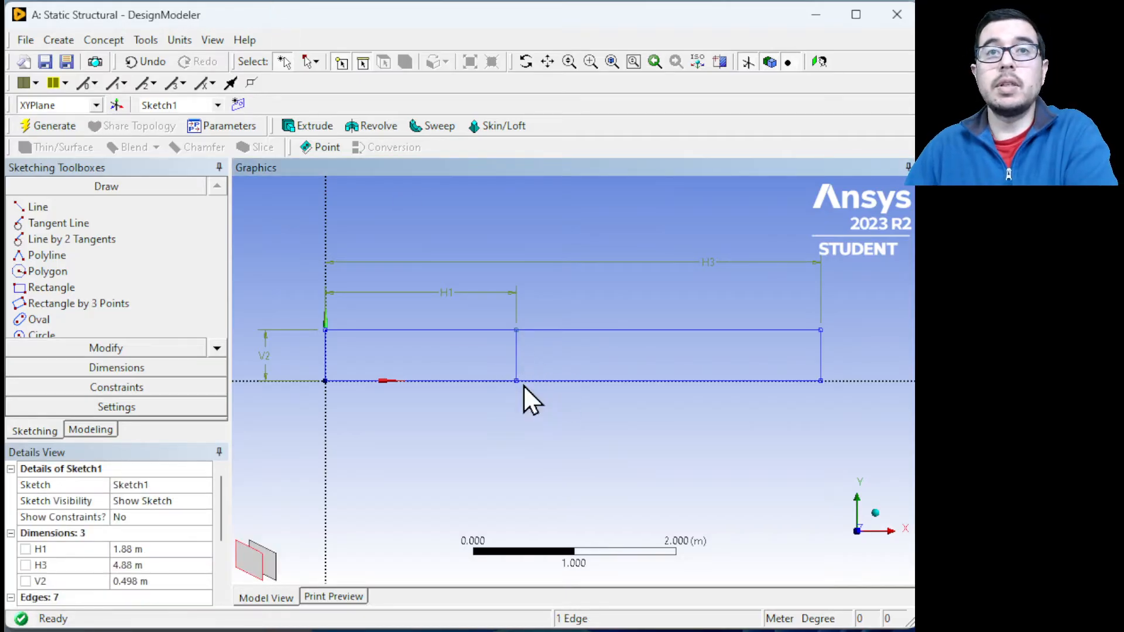
click(517, 361)
key(Delete)
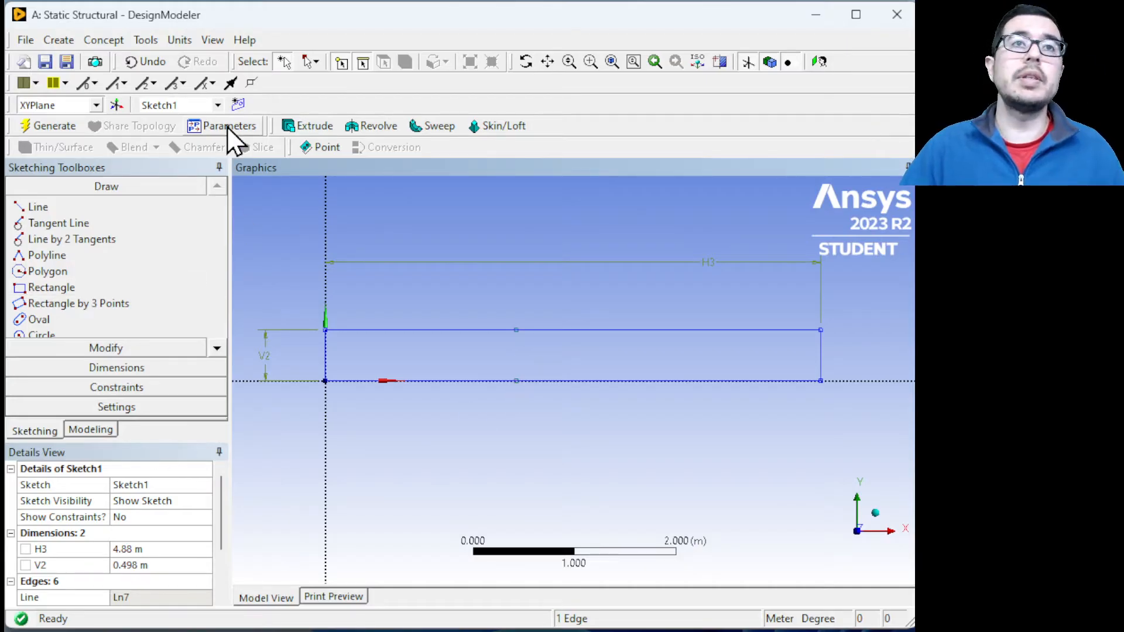
Create a surface from the sketch with Surfaces From Sketches, using the entire board outline as base object, and generate it.
click(104, 432)
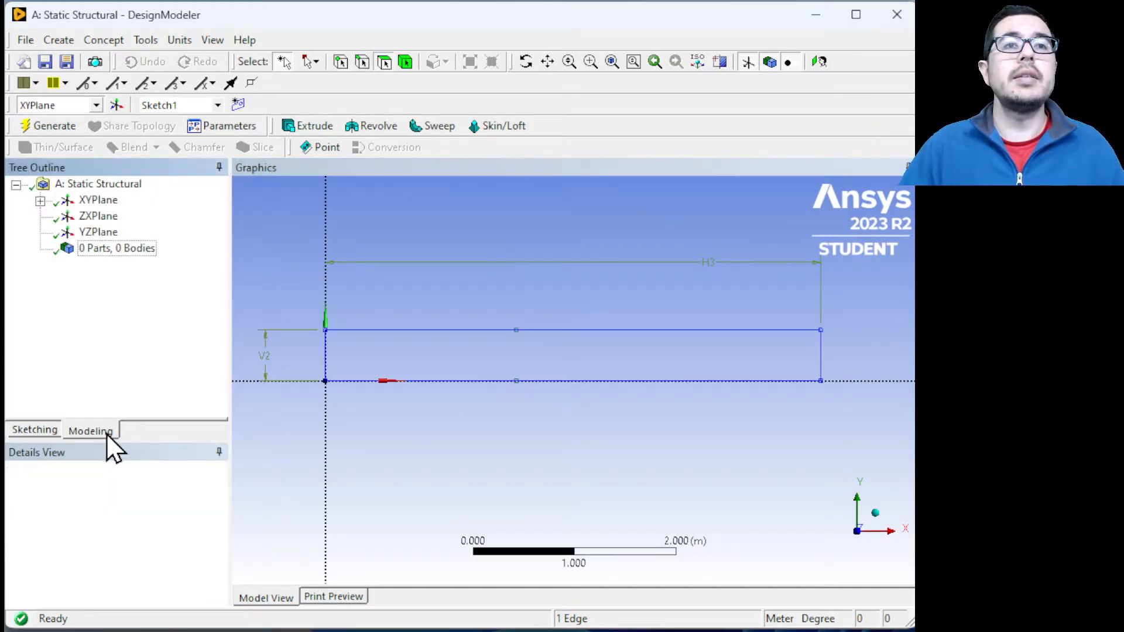
click(117, 42)
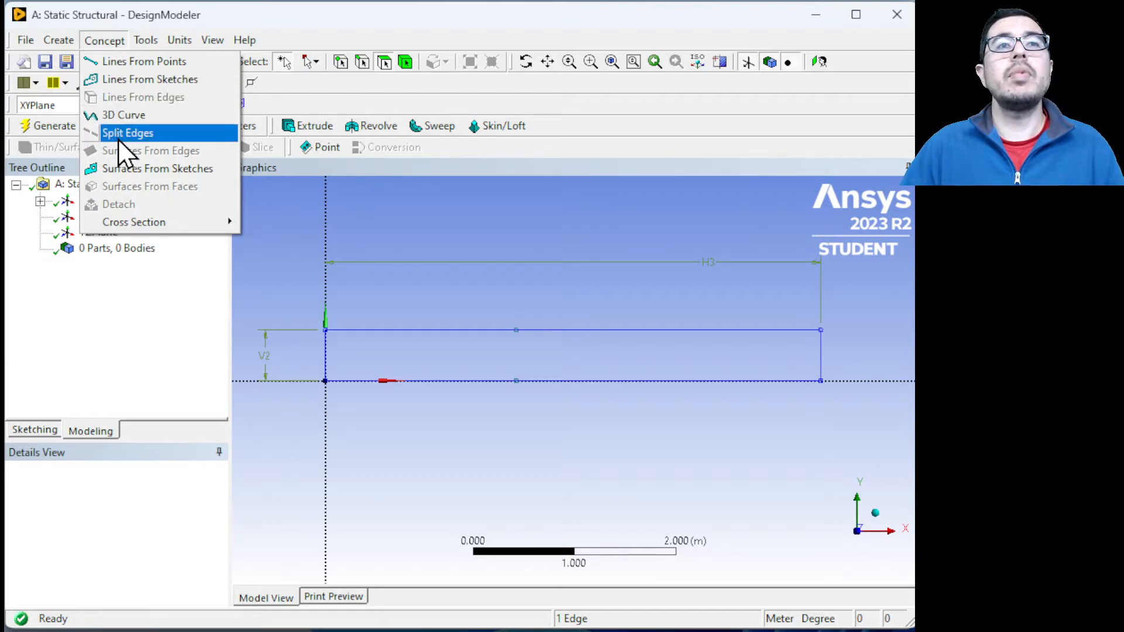
click(124, 175)
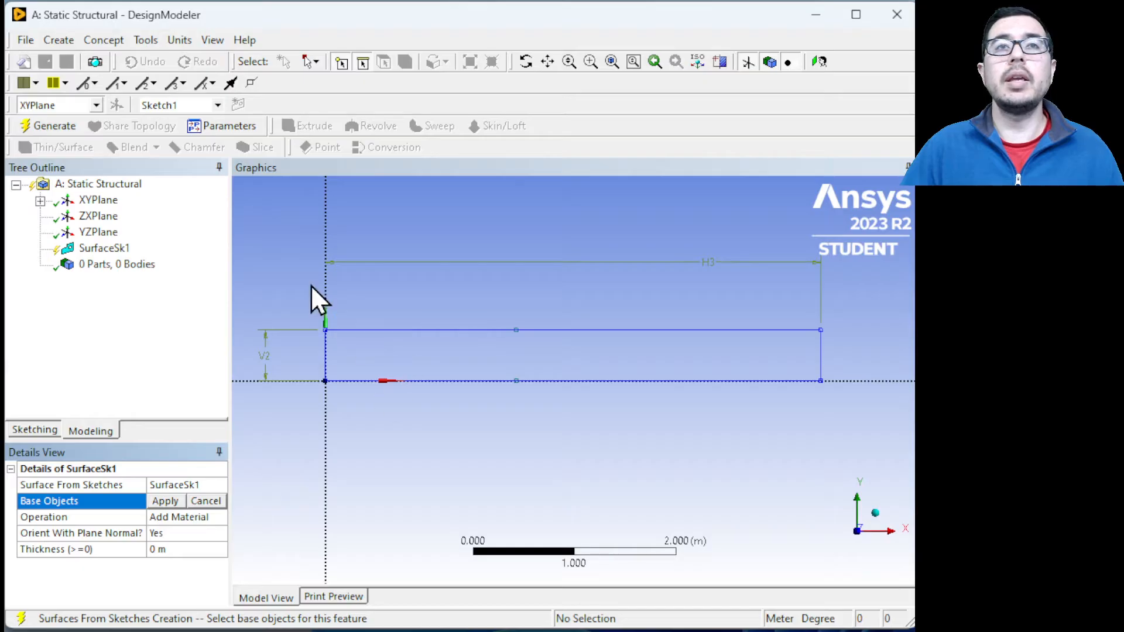
click(309, 63)
click(321, 100)
mouse_move(308, 293)
mouse_down()
mouse_move(314, 319)
mouse_move(877, 403)
mouse_up()
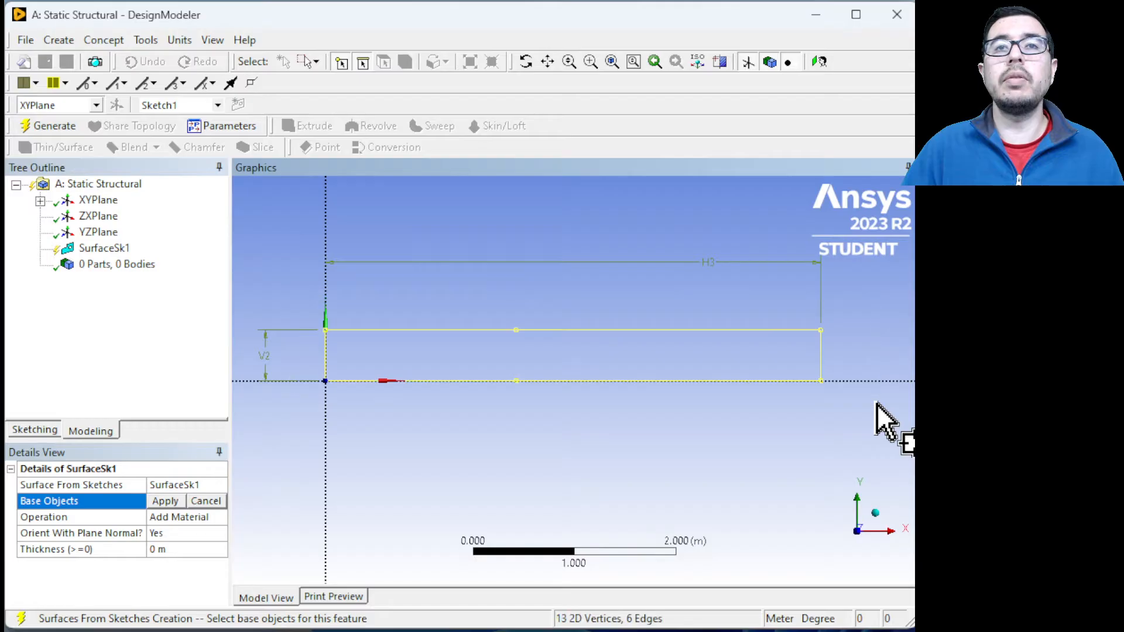
click(175, 500)
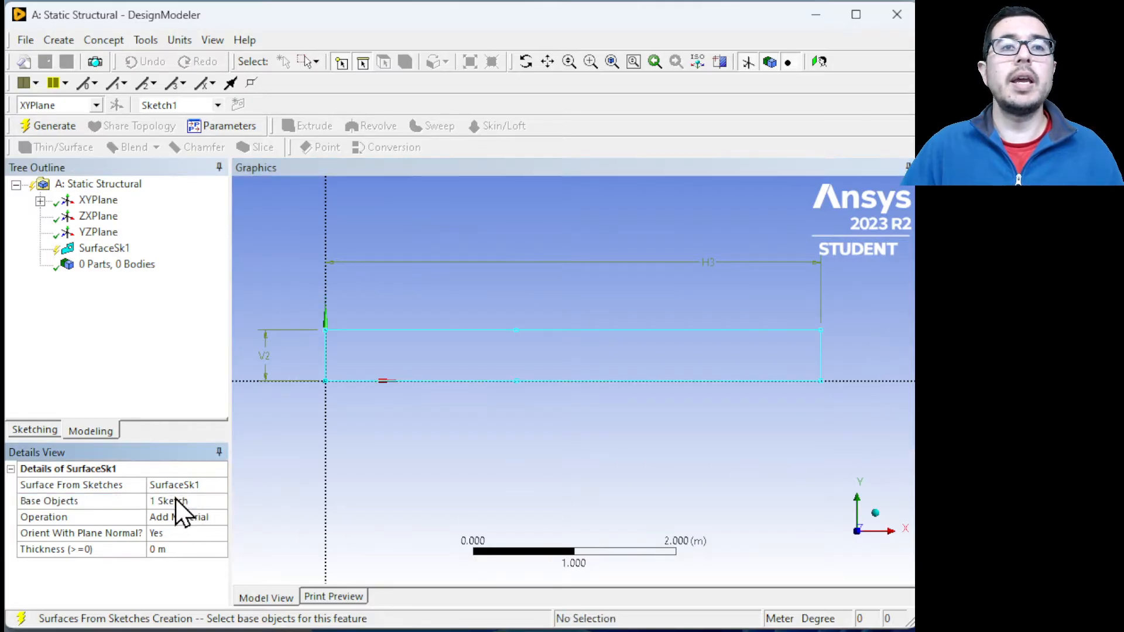
click(54, 126)
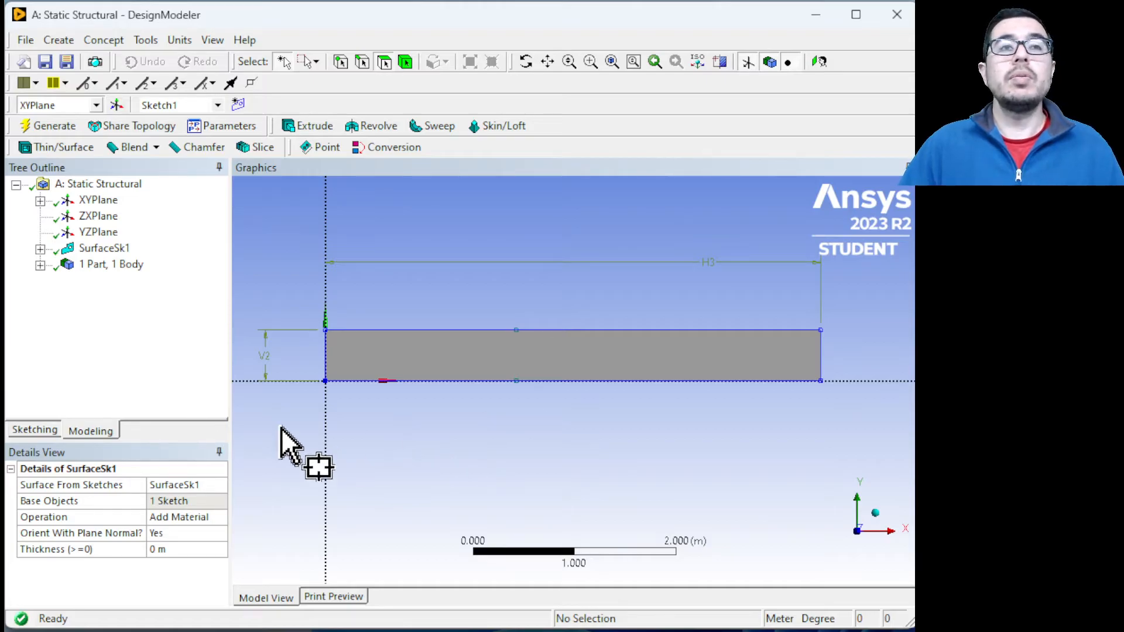
Try to extrude all edges of the board outline with a fixed depth of 0.0508 m and generate the feature.
click(59, 40)
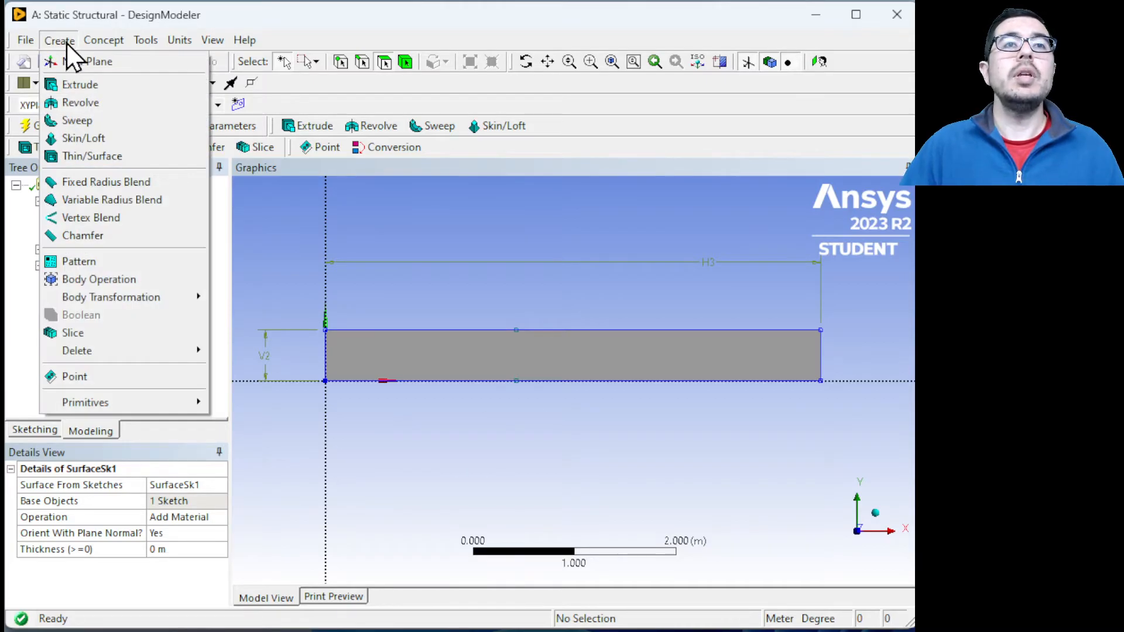
click(76, 84)
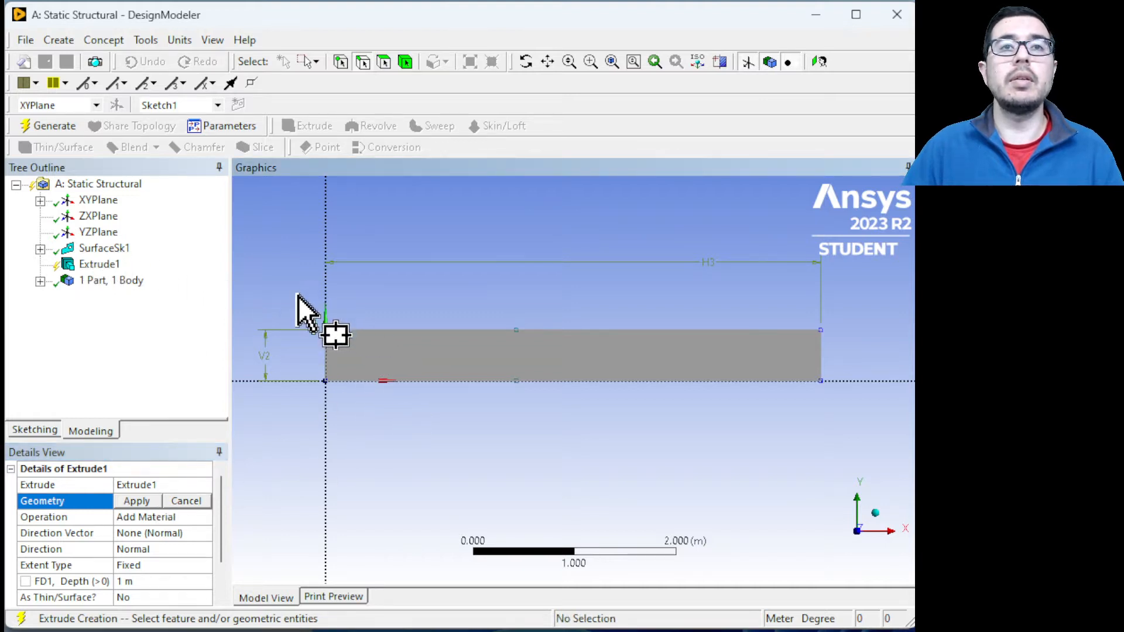
mouse_move(299, 297)
mouse_down()
mouse_move(887, 417)
mouse_move(878, 421)
mouse_up()
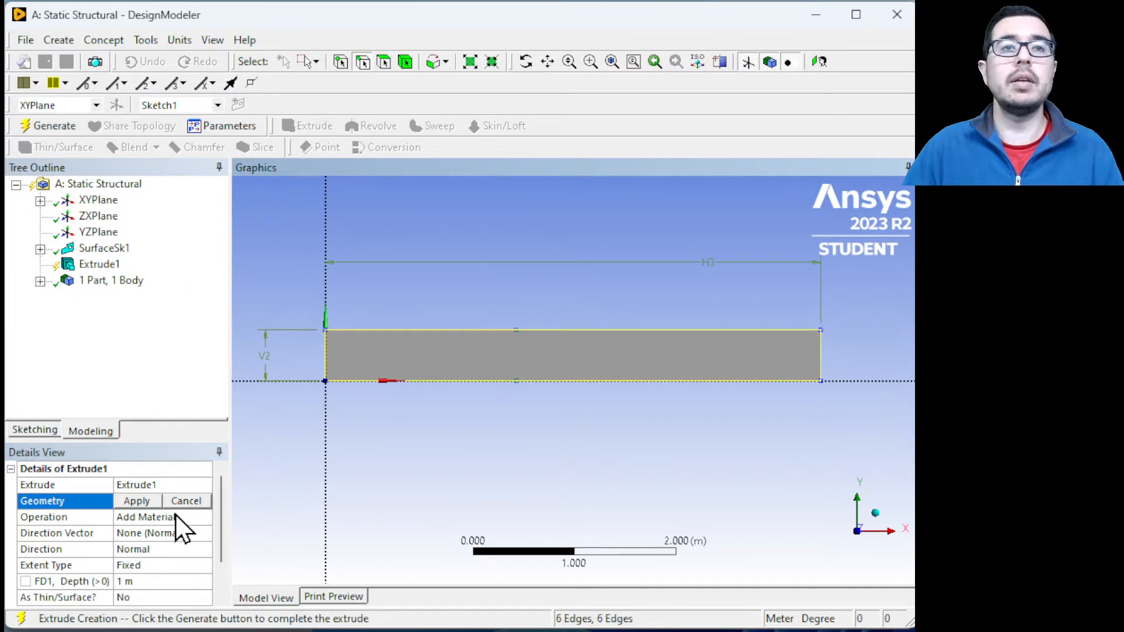
click(140, 501)
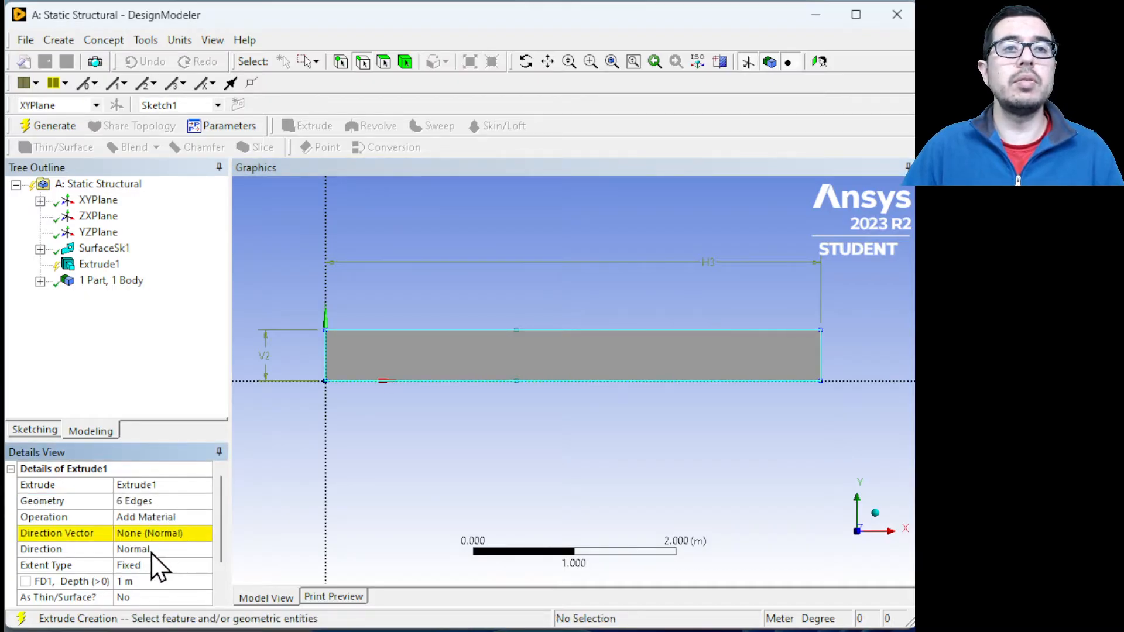
click(146, 581)
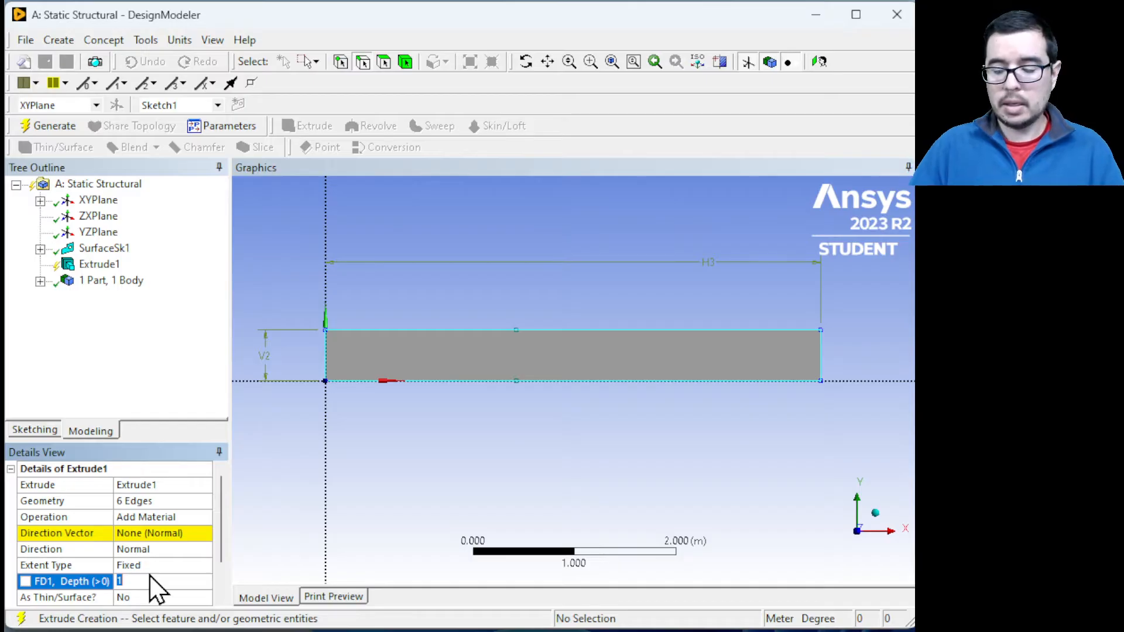
text(0)
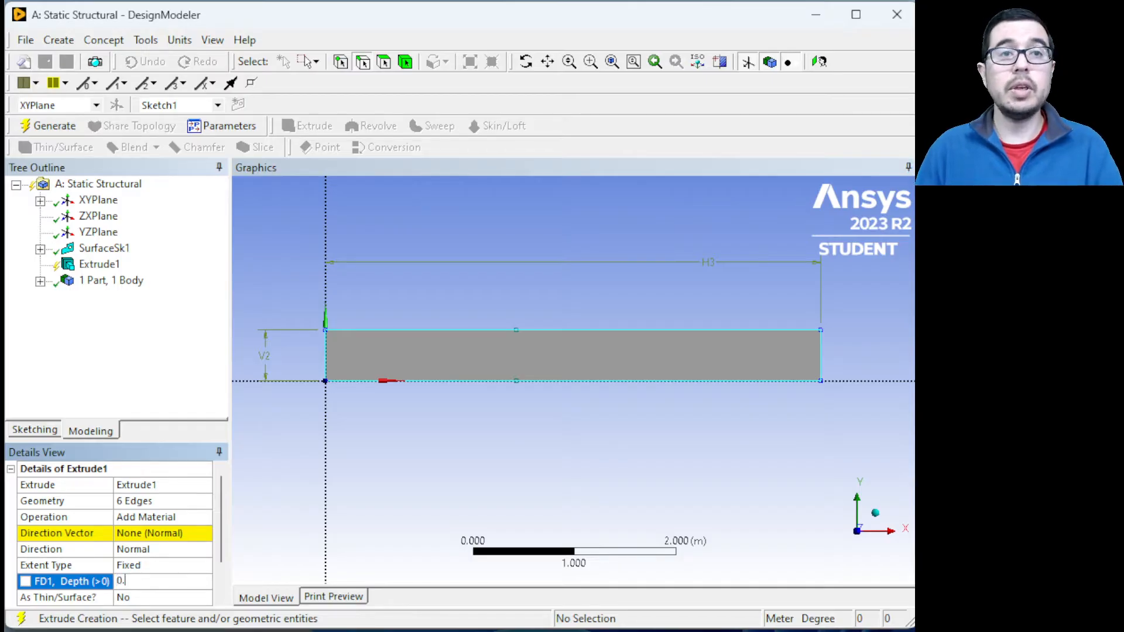
text(.0508)
key(Return)
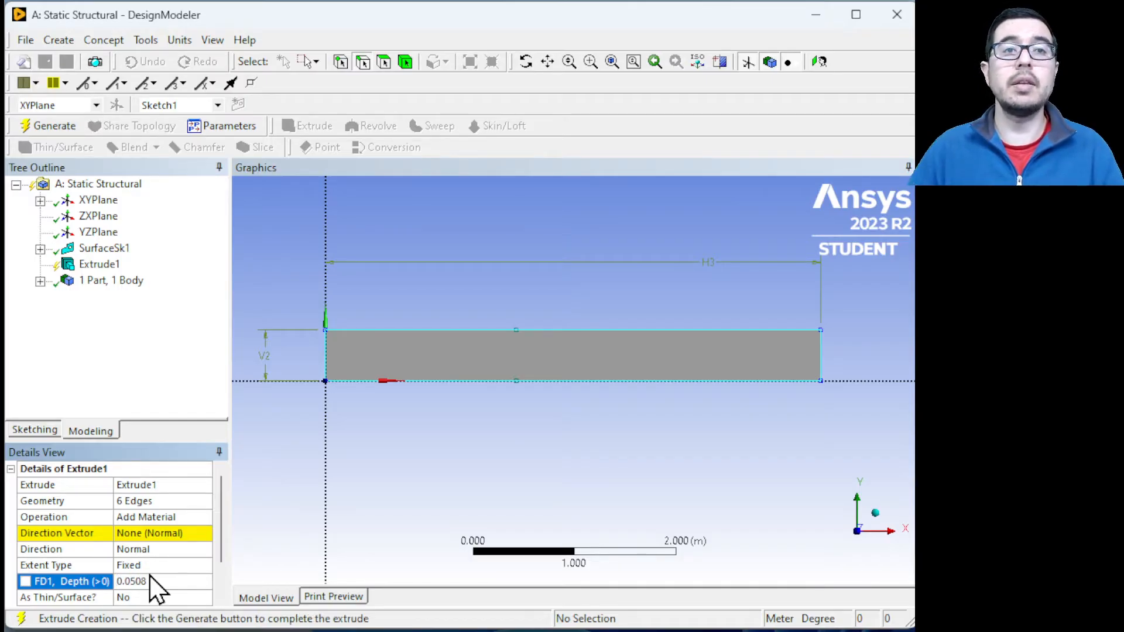
click(53, 127)
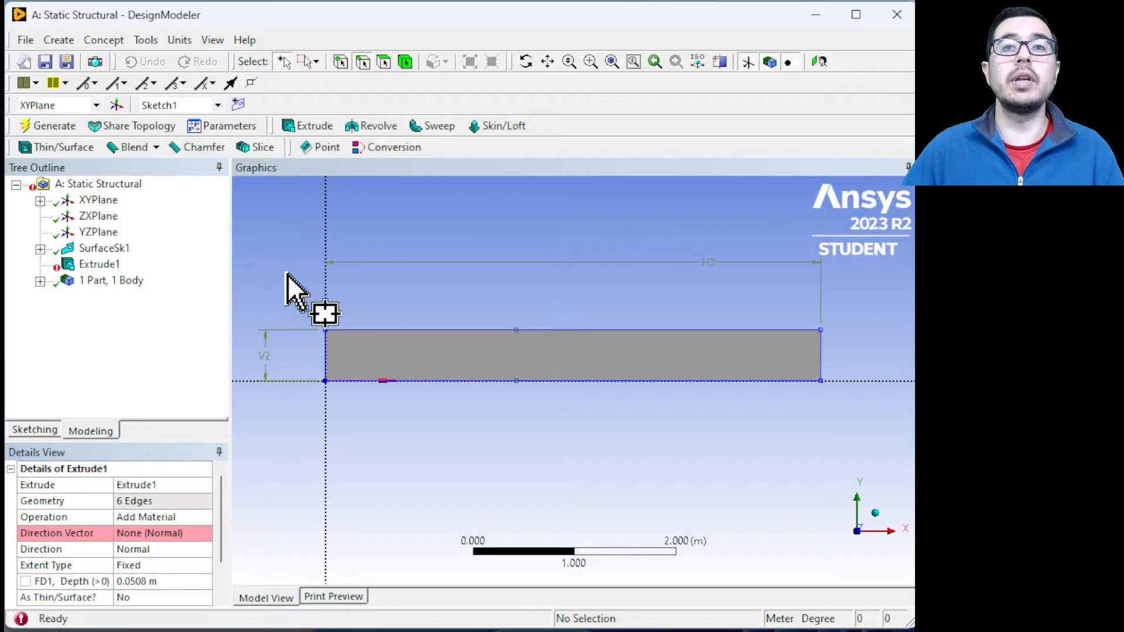
Delete the failed extrusion and the surface created from the sketch, keeping only the board sketch.
mouse_move(459, 445)
middle_down()
mouse_move(459, 354)
mouse_move(447, 394)
mouse_move(371, 372)
mouse_move(398, 386)
middle_up()
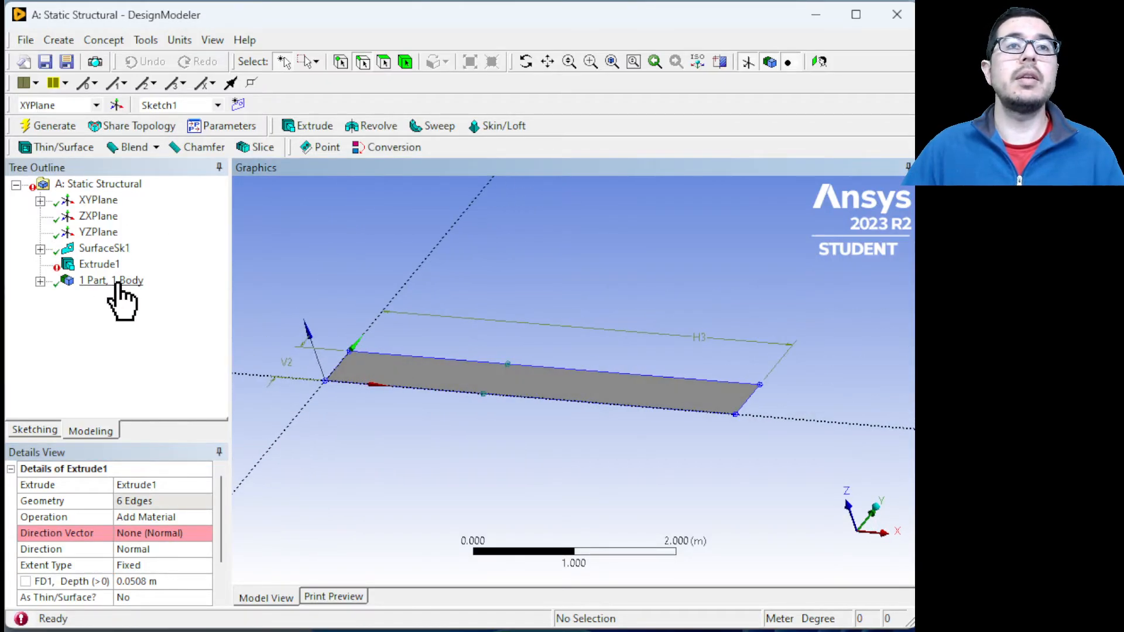
click(99, 265)
right_click(100, 268)
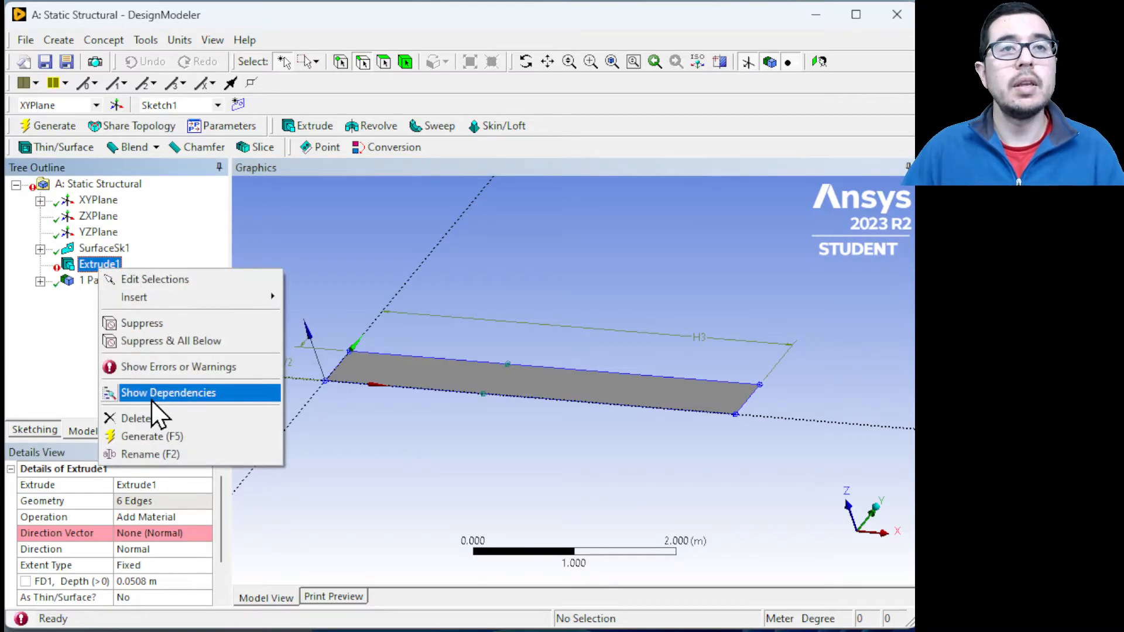
click(146, 418)
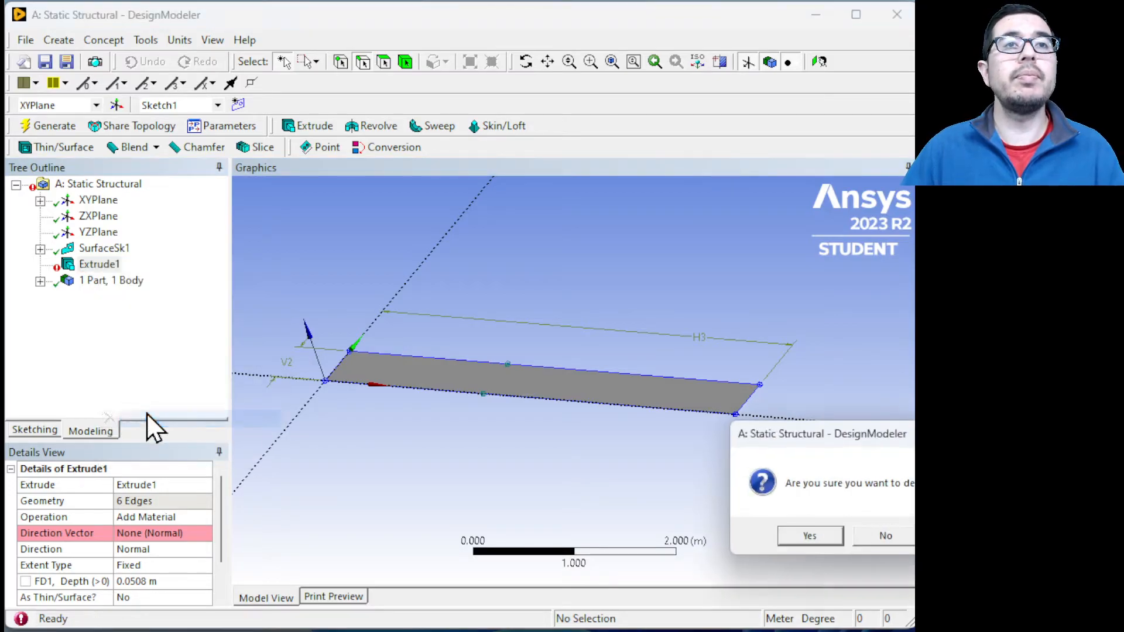
click(820, 536)
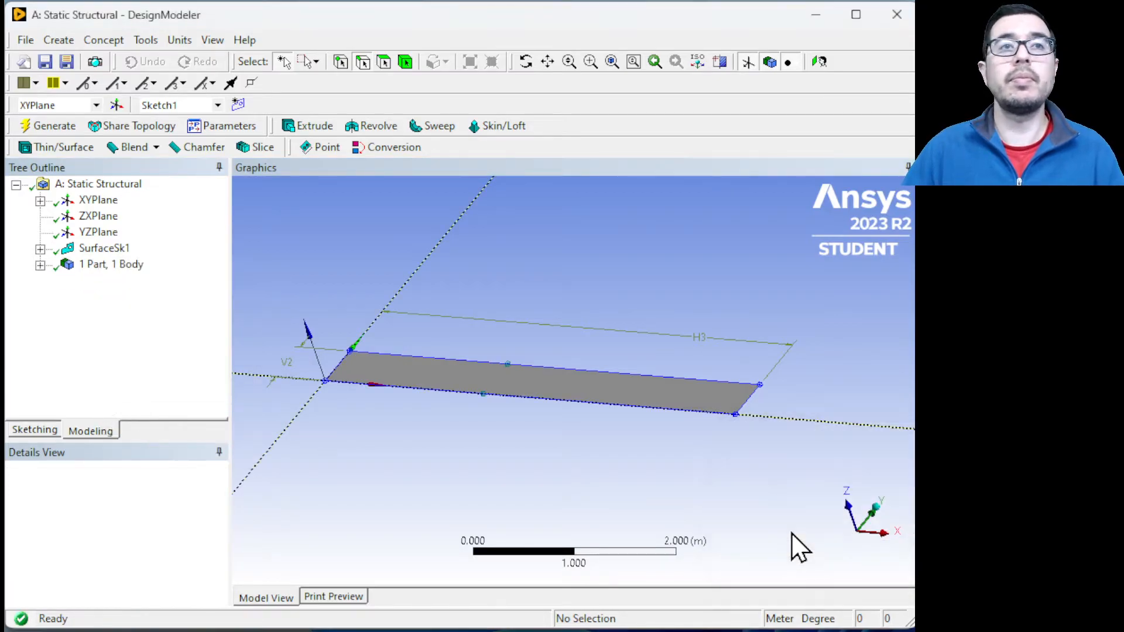
right_click(97, 251)
click(150, 373)
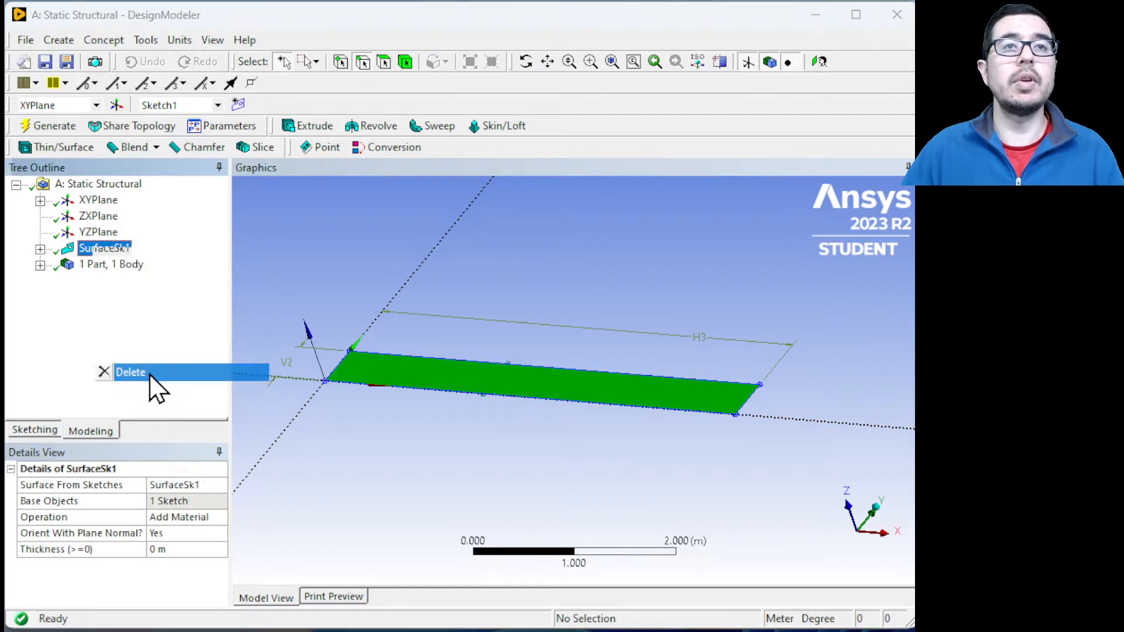
click(843, 536)
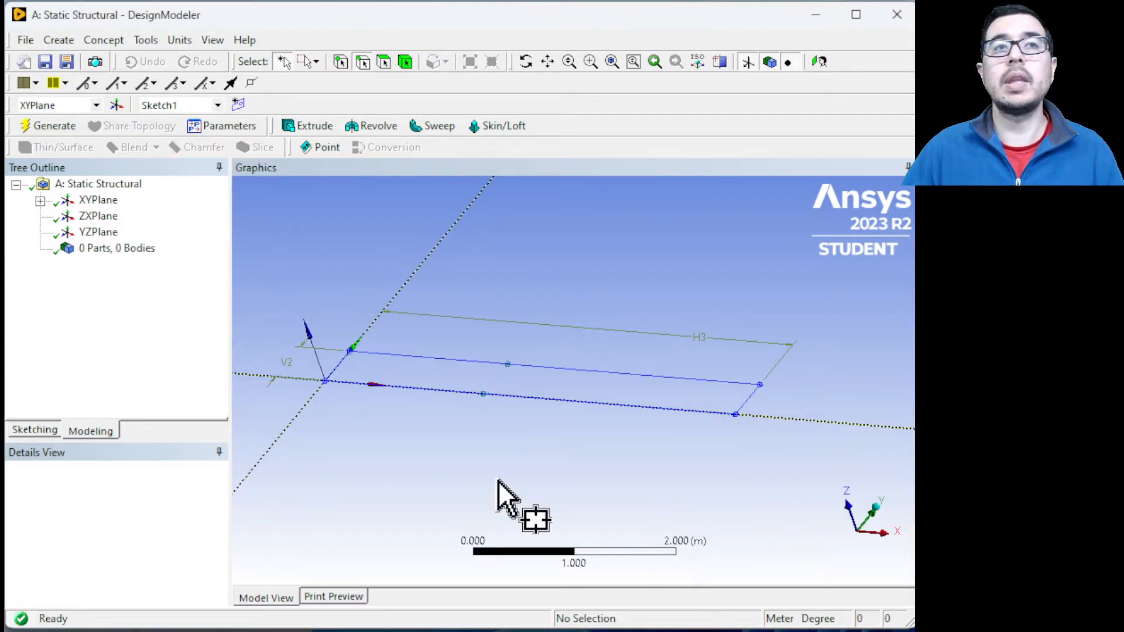
Extrude Sketch1 of the XYPlane as added material with a fixed depth of 0.0508 m and generate the board.
click(40, 201)
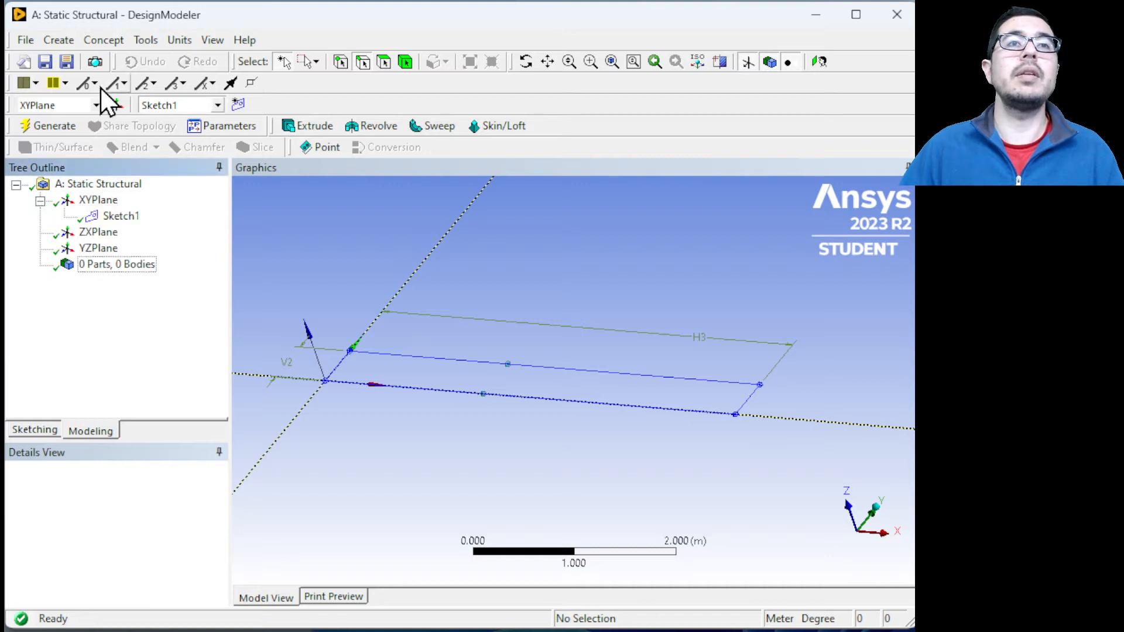
click(58, 40)
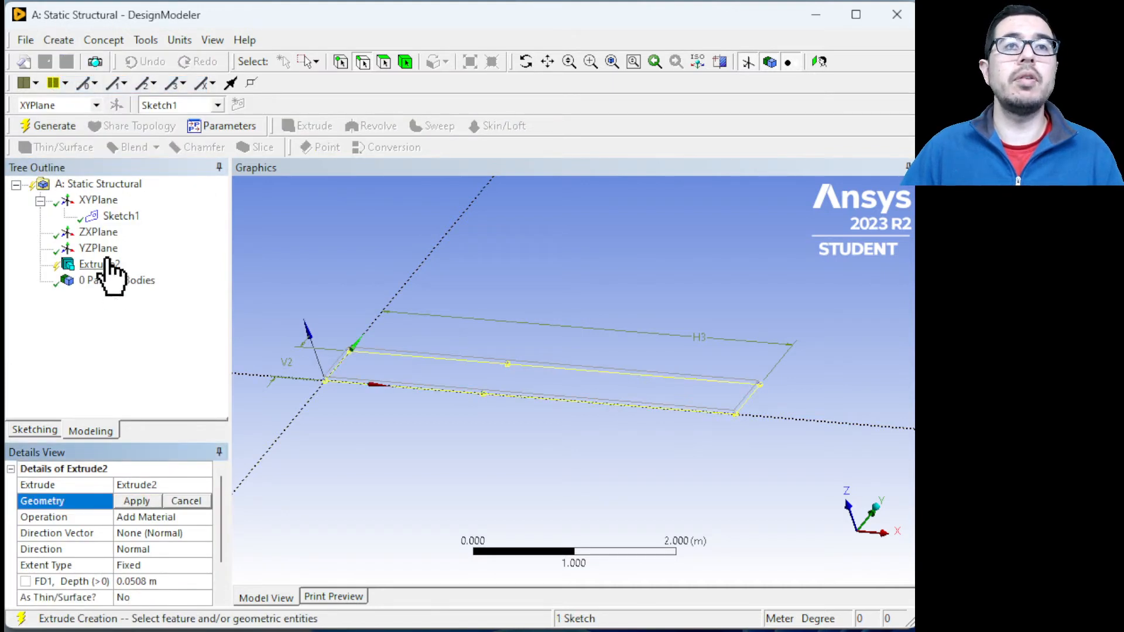
click(120, 216)
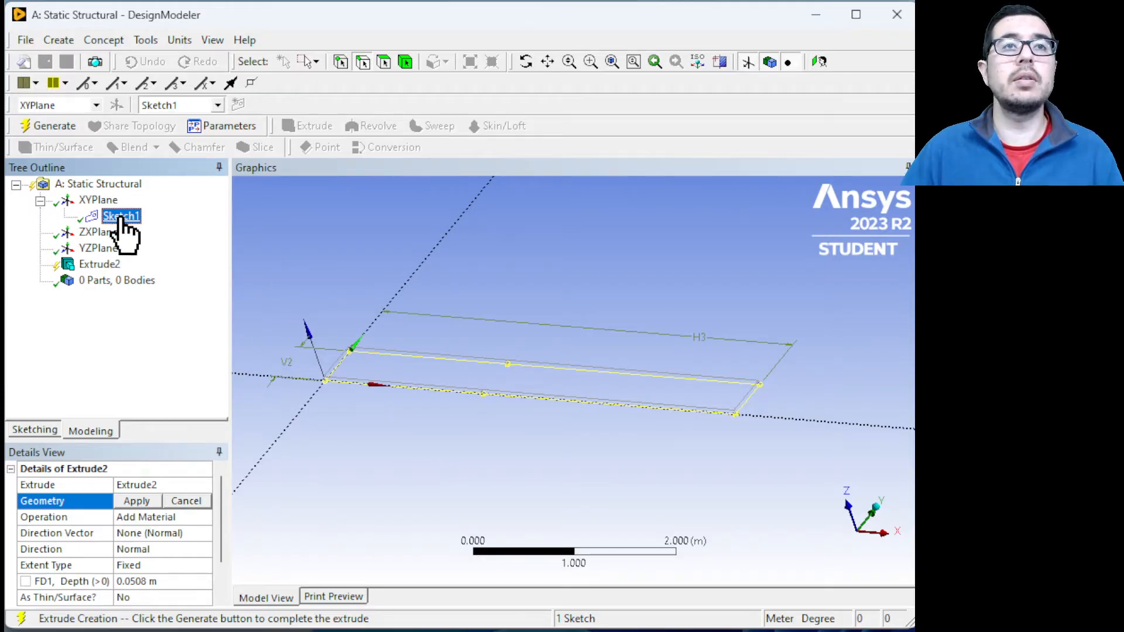
click(137, 501)
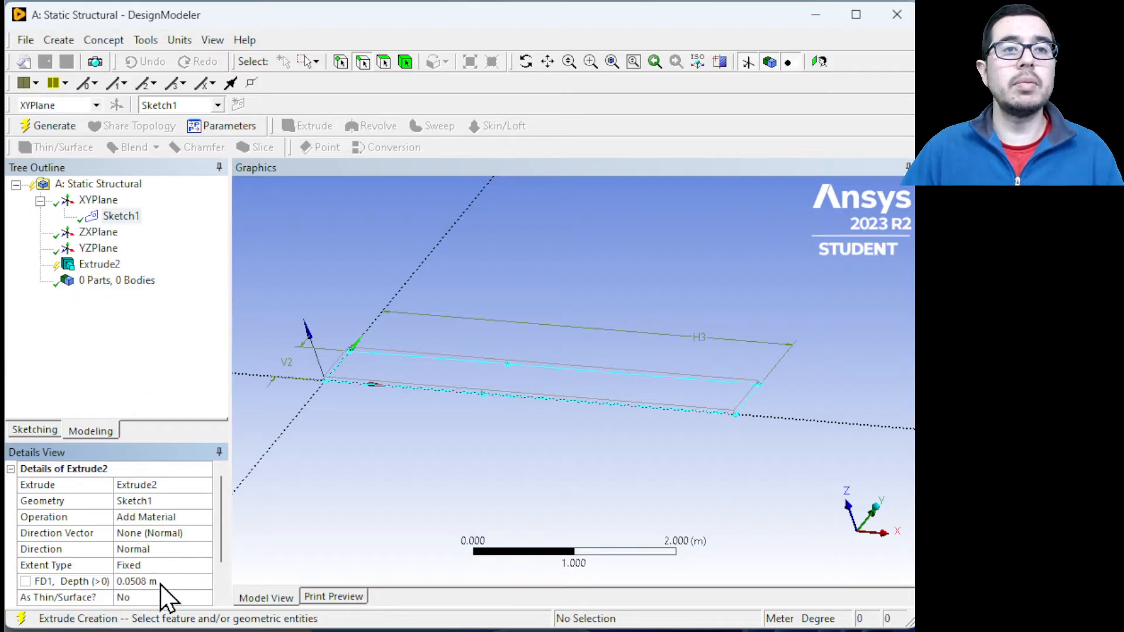
click(41, 126)
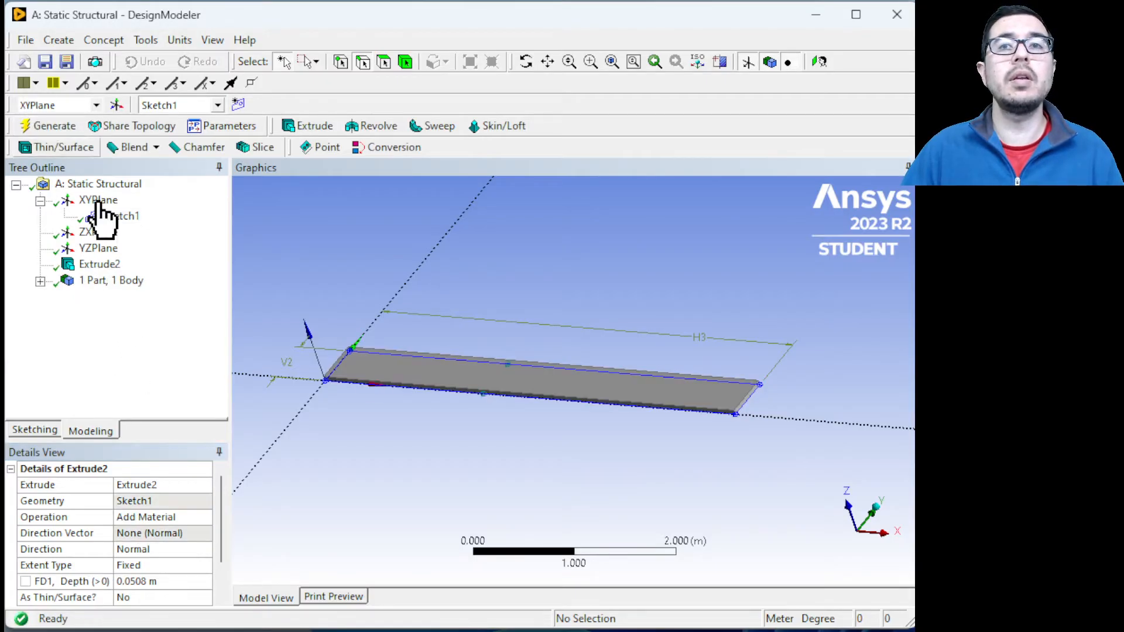
Create a Face Split by points and edges with the board's large underside face as target face.
middle_drag(515, 497, 582, 364)
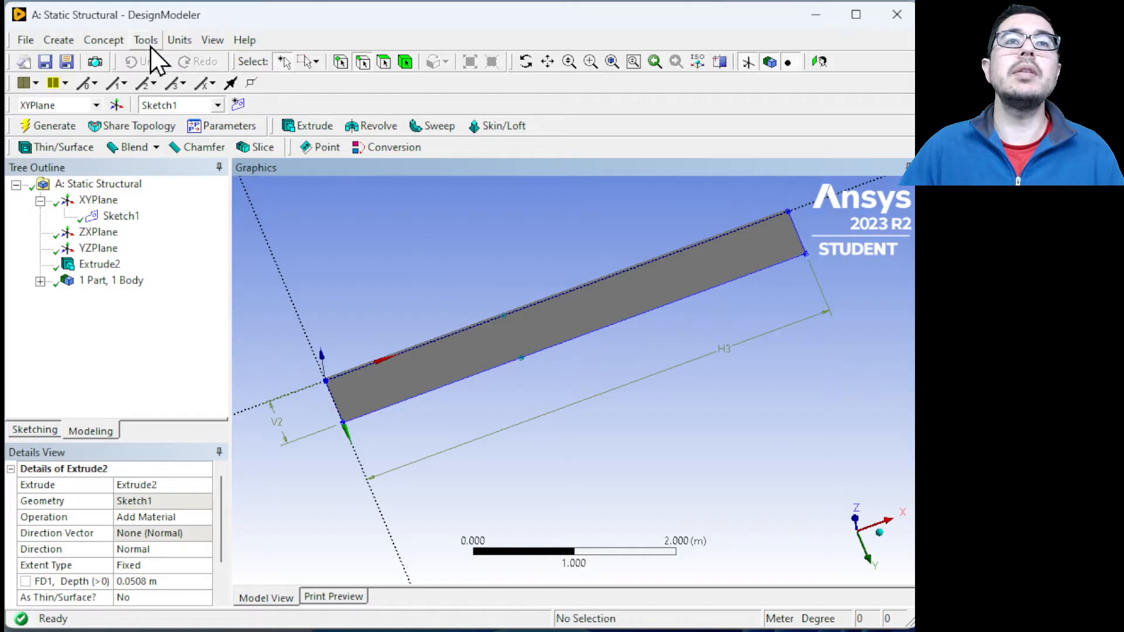
click(113, 46)
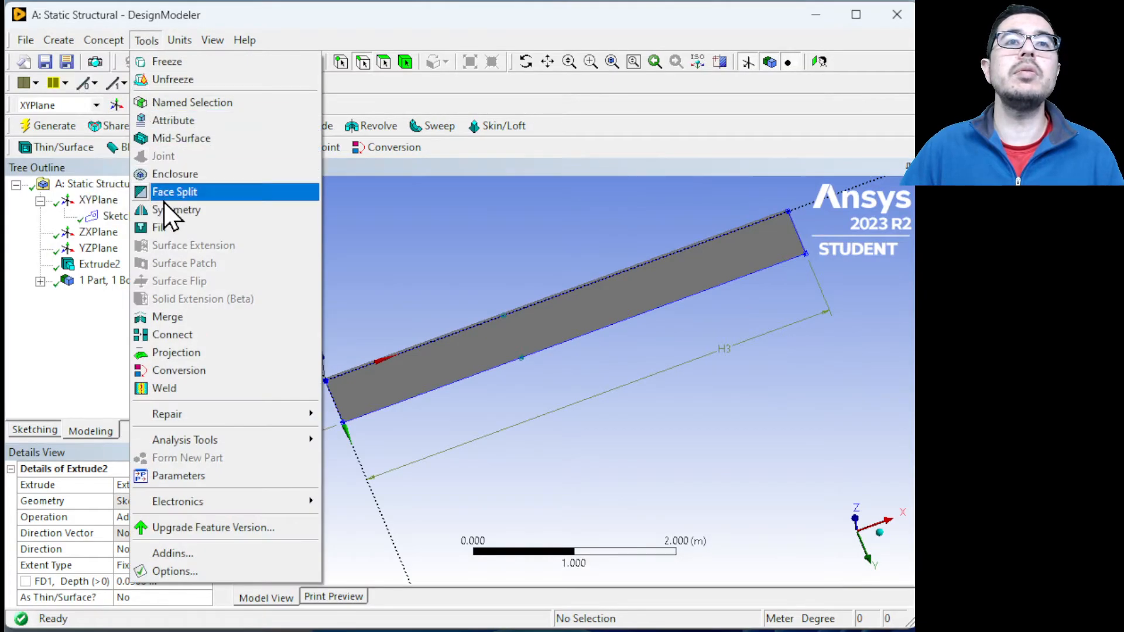
click(170, 196)
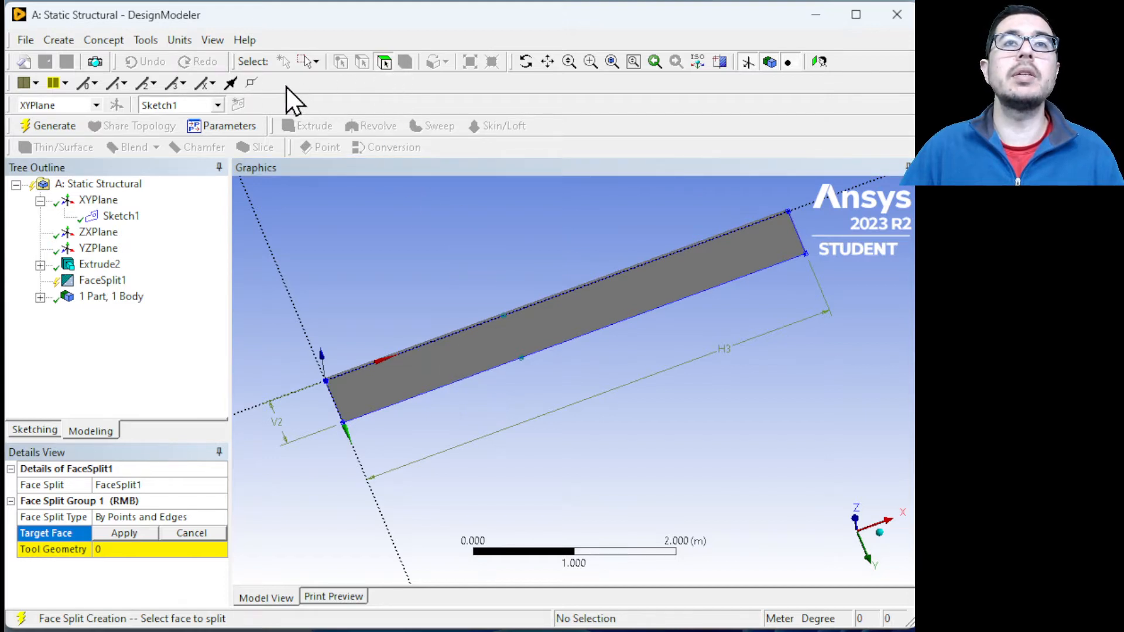
click(308, 62)
click(316, 85)
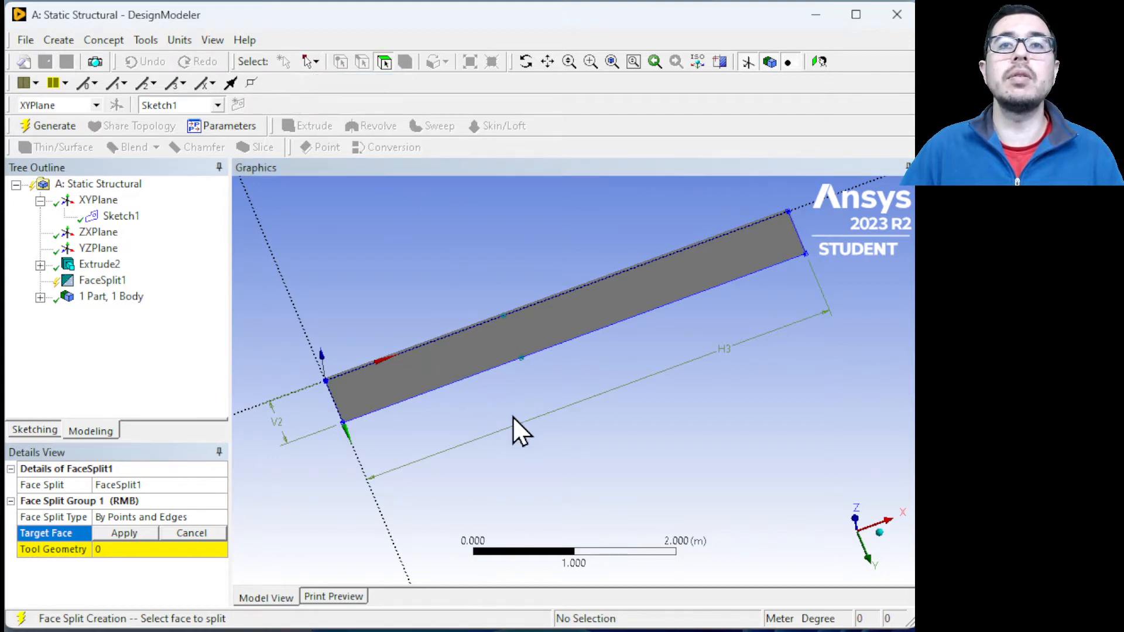
click(492, 354)
click(123, 534)
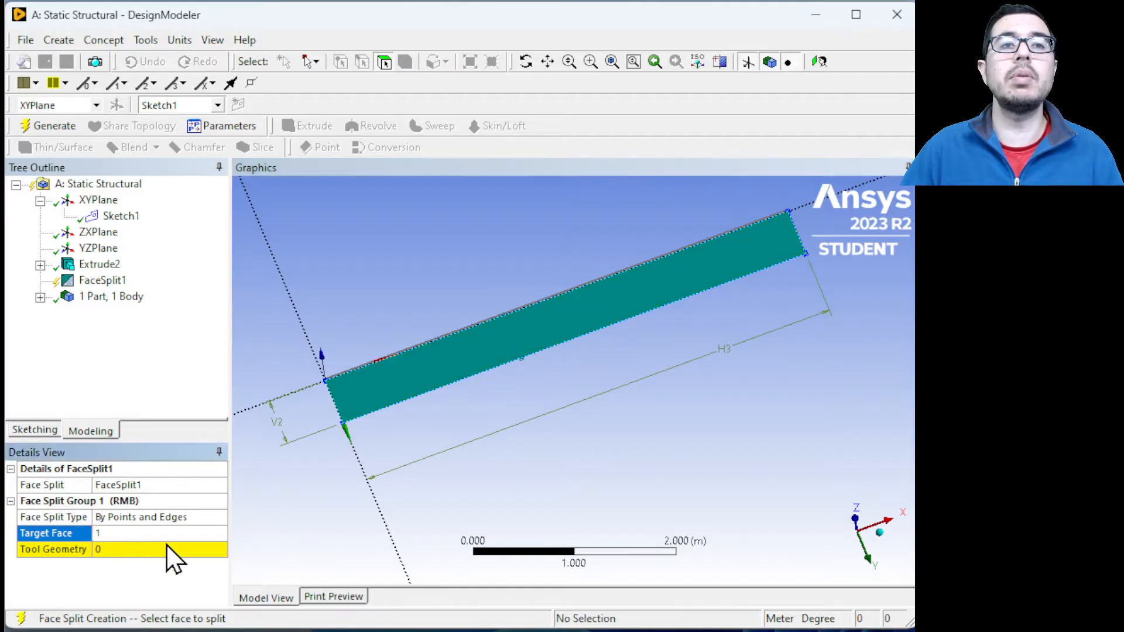
Use the two opposite sketch points at 1.88 m along the board as the split's tool geometry and generate it.
click(133, 550)
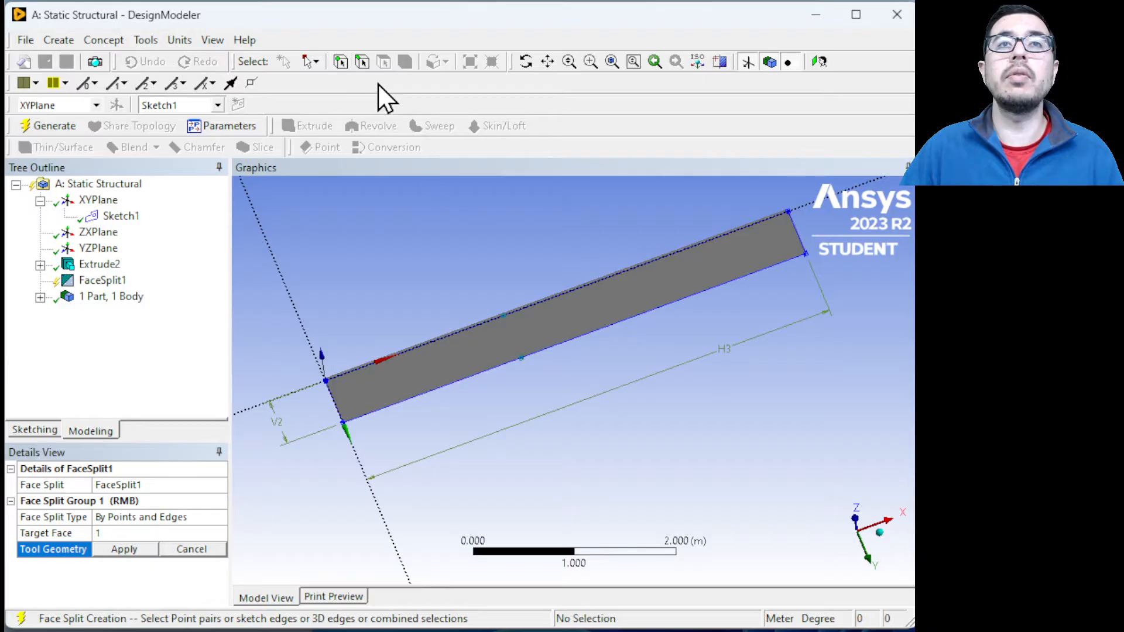
click(340, 62)
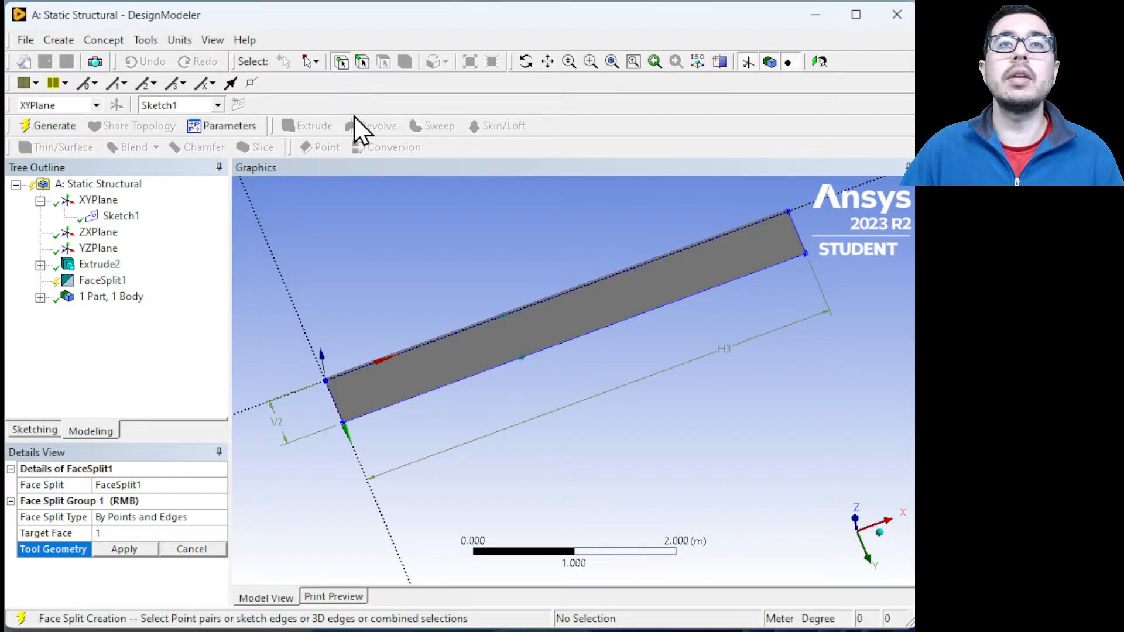
click(505, 317)
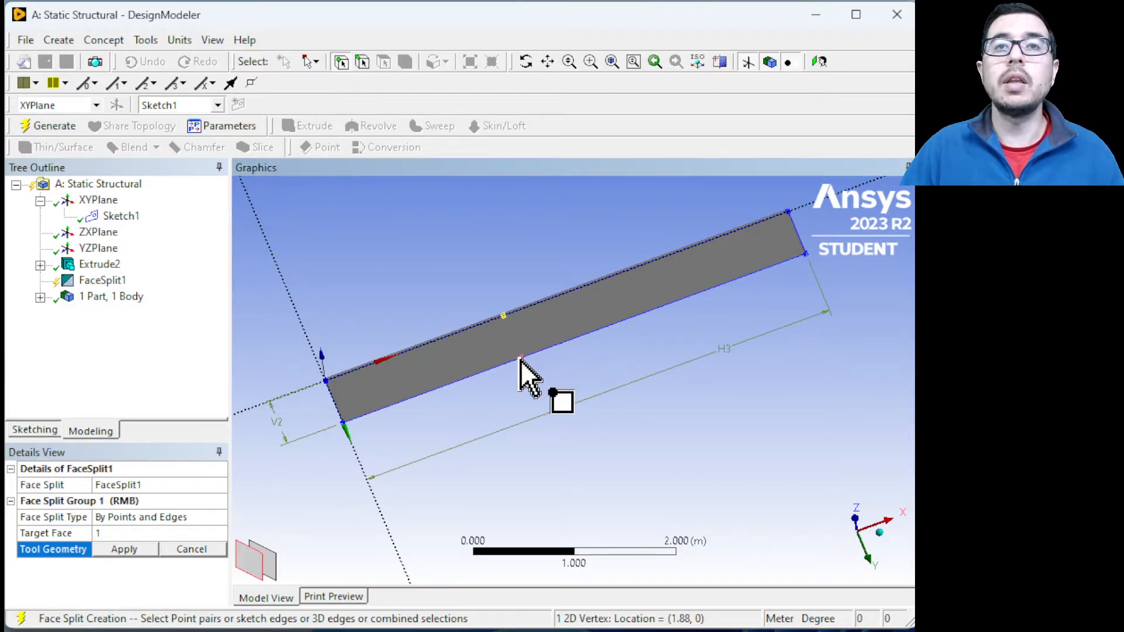
click(520, 359)
click(130, 552)
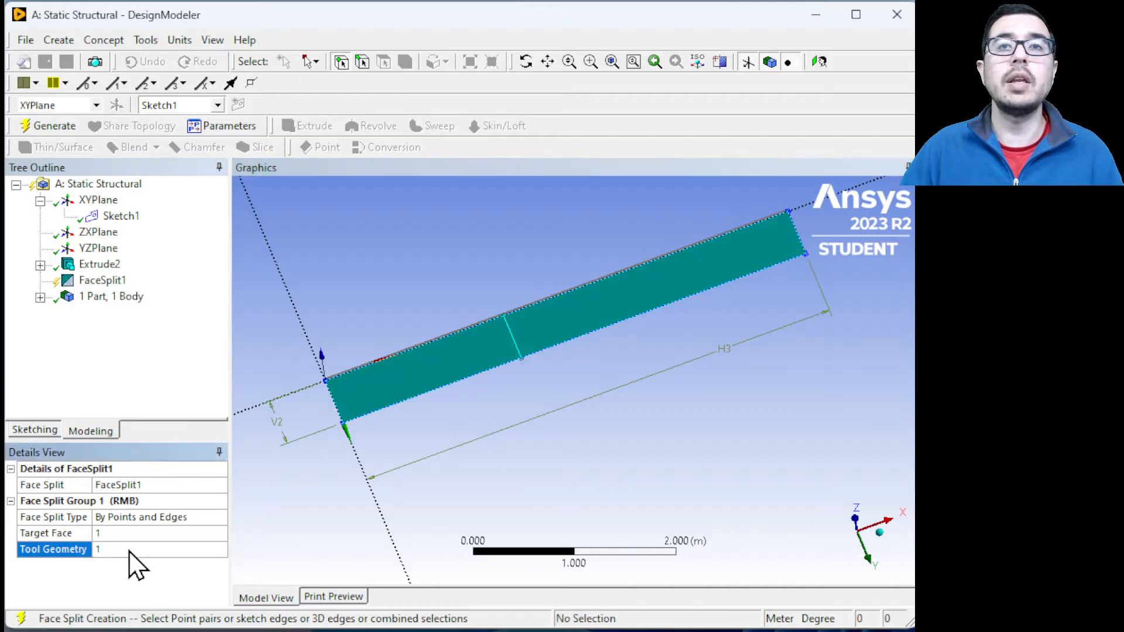
middle_drag(577, 281, 562, 354)
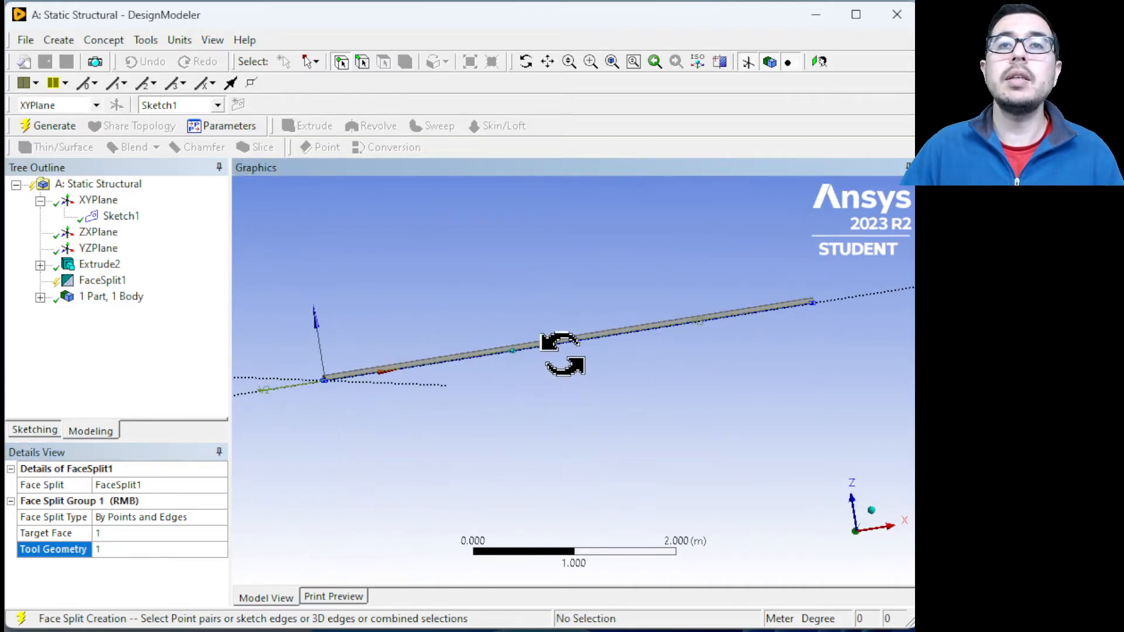
click(54, 128)
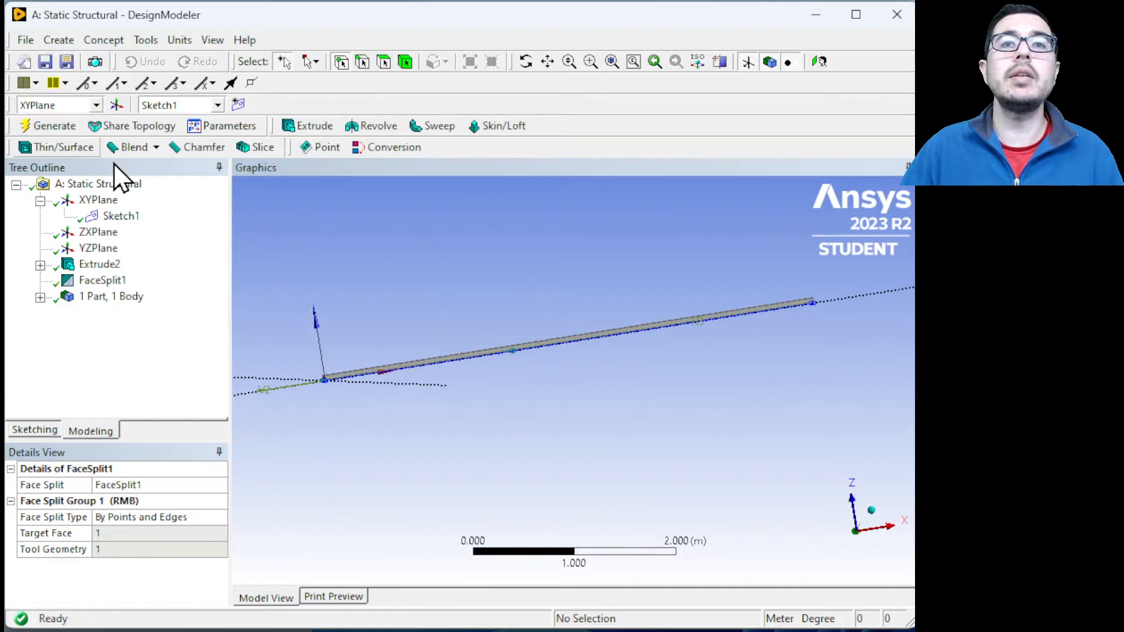
Check the face split on the board's underside by selecting one of the split faces and clearing the selection.
middle_drag(638, 413, 604, 344)
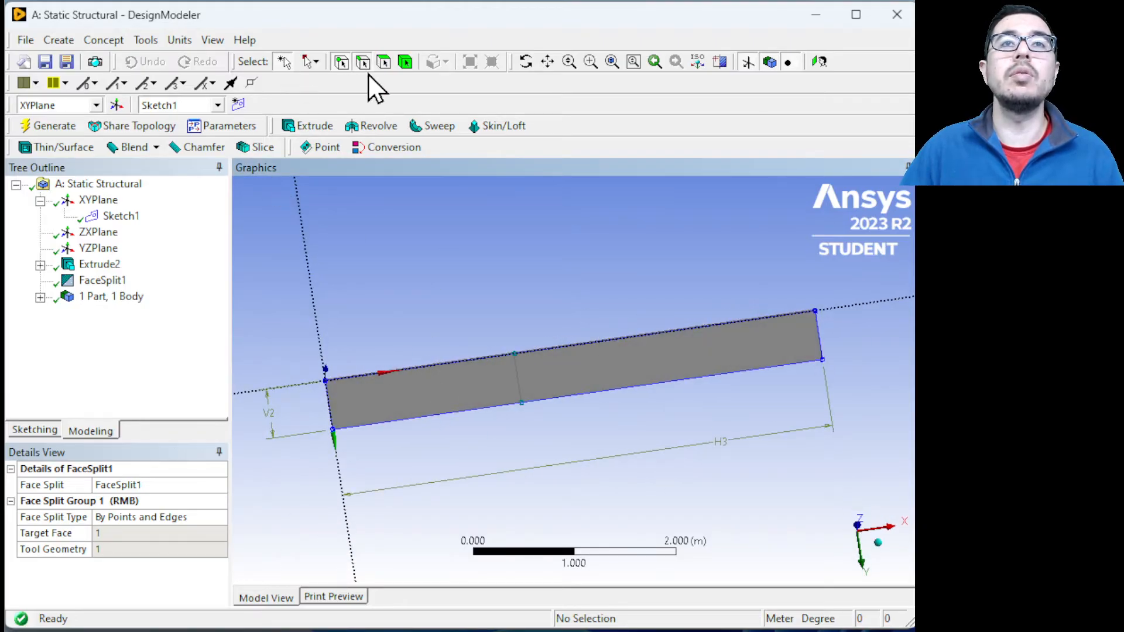
click(384, 62)
click(427, 403)
click(577, 413)
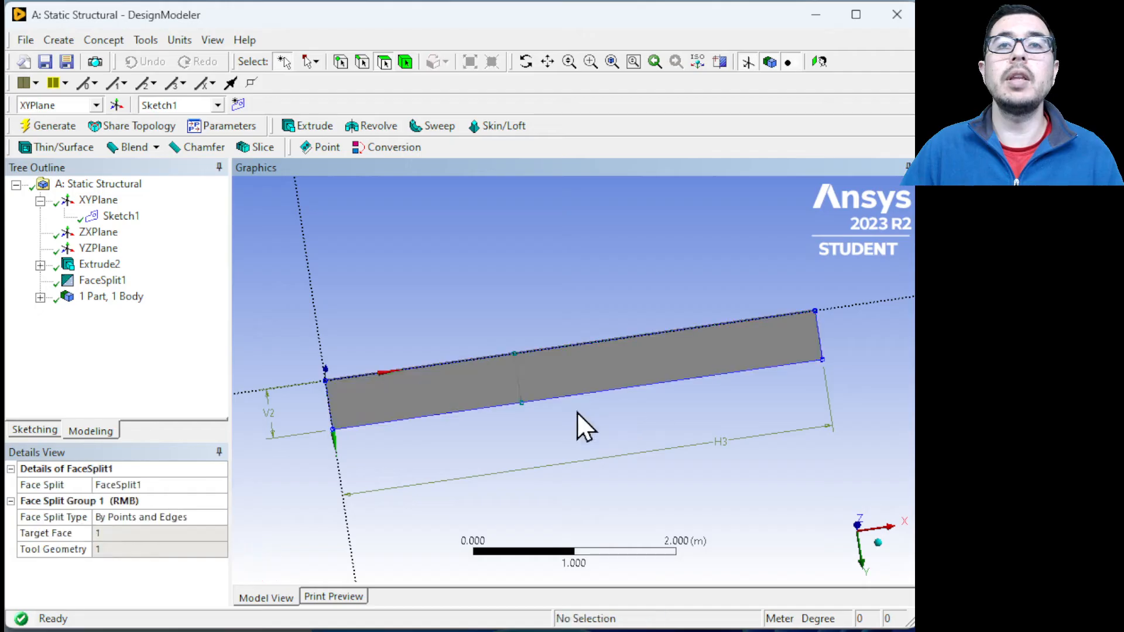
middle_drag(475, 347, 459, 469)
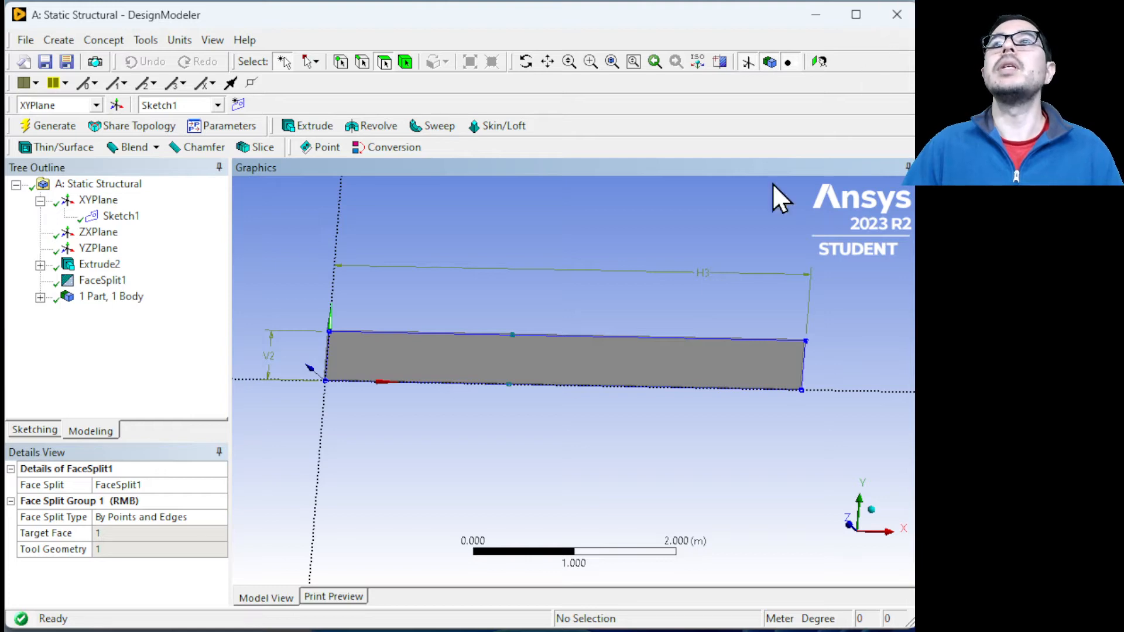
Consult the Diving Board Specifications slide in PowerPoint and switch to the Workbench project schematic.
key(alt+Tab)
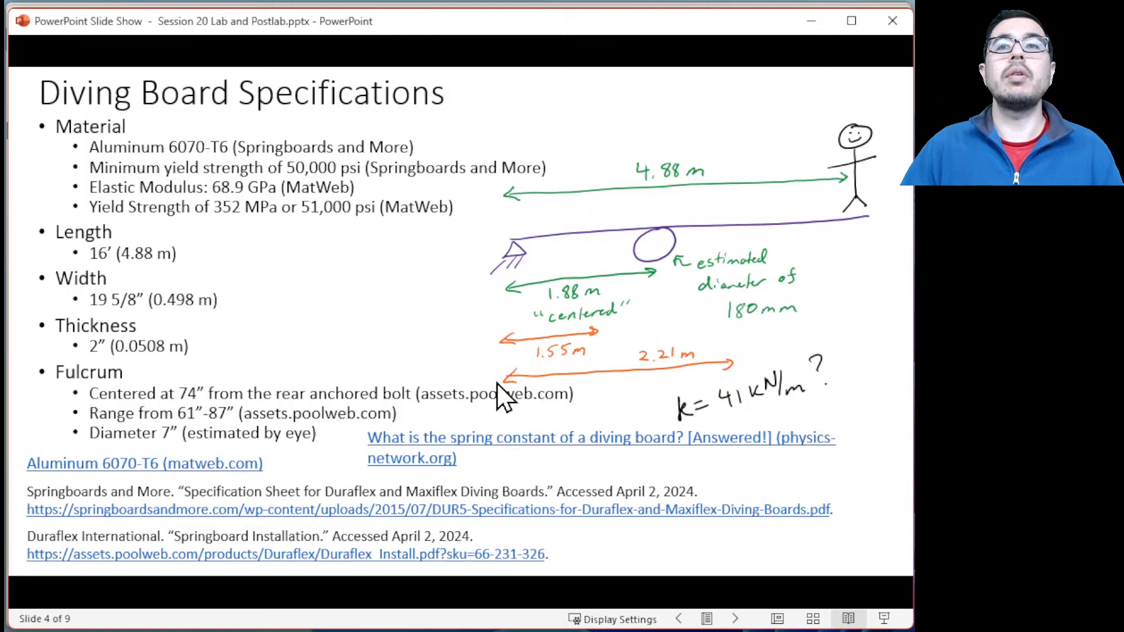
key(alt+Tab)
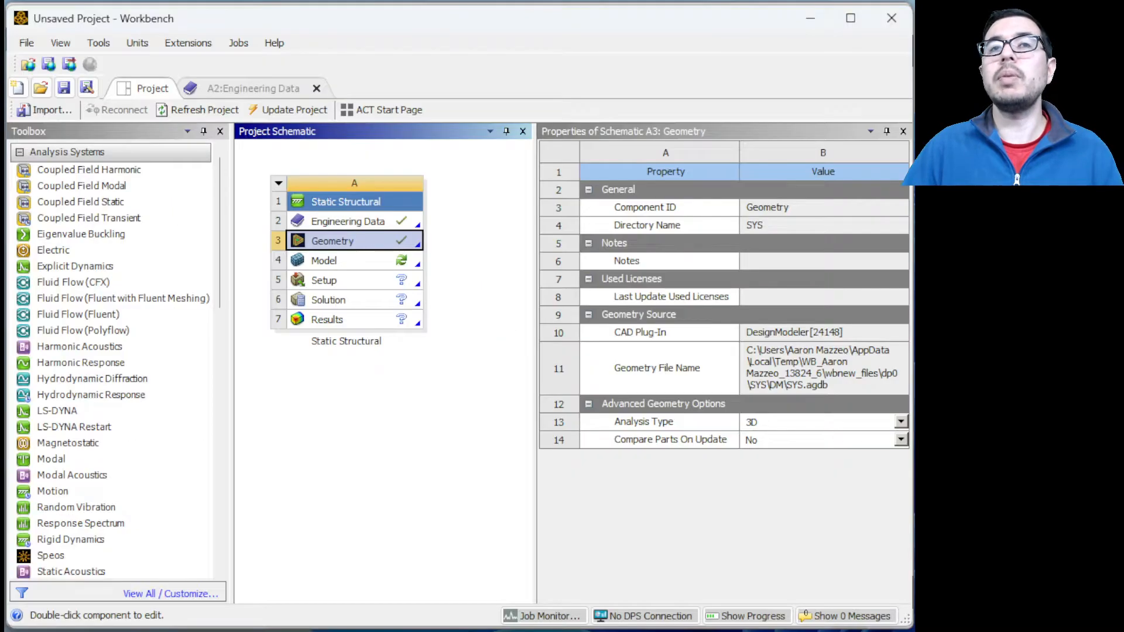
Open the Static Structural system's Model in Mechanical, consulting the Diving Board Specifications slide in PowerPoint while it loads.
double_click(333, 259)
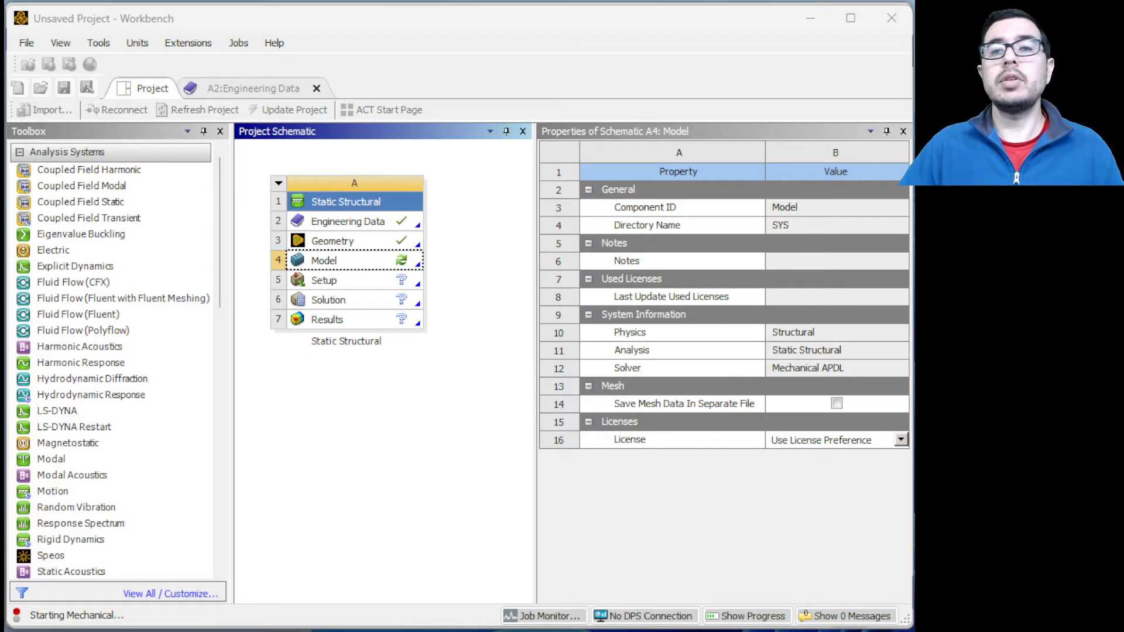
key(alt+Tab)
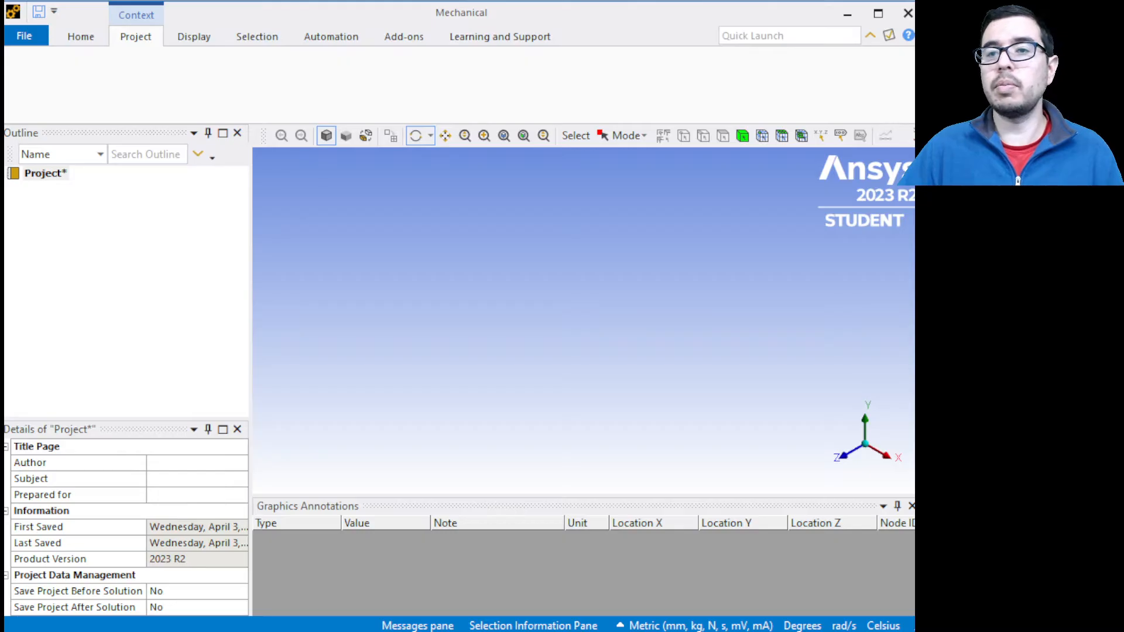
key(alt+Tab)
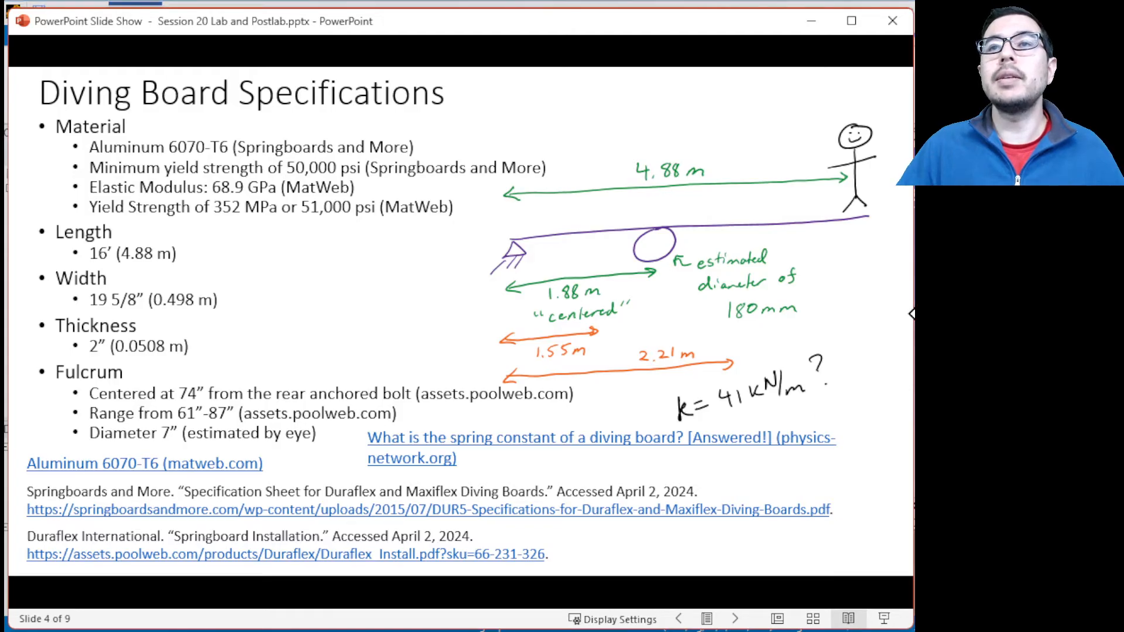
key(alt+Tab)
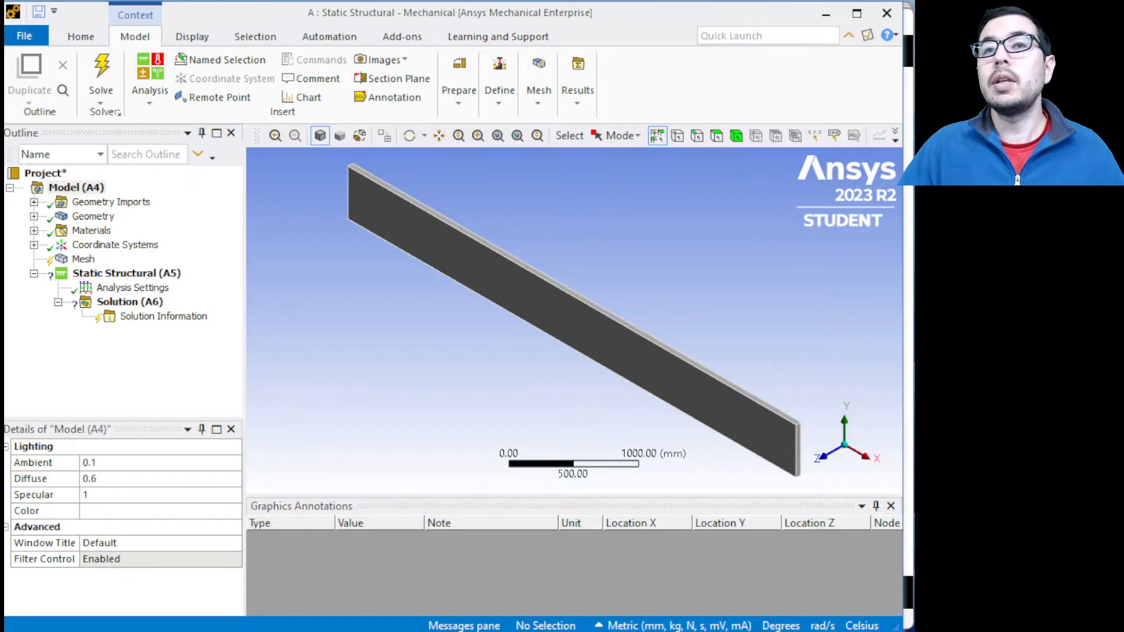
Check the material assignment of the board's solid body in the model's geometry.
middle_drag(493, 339, 644, 245)
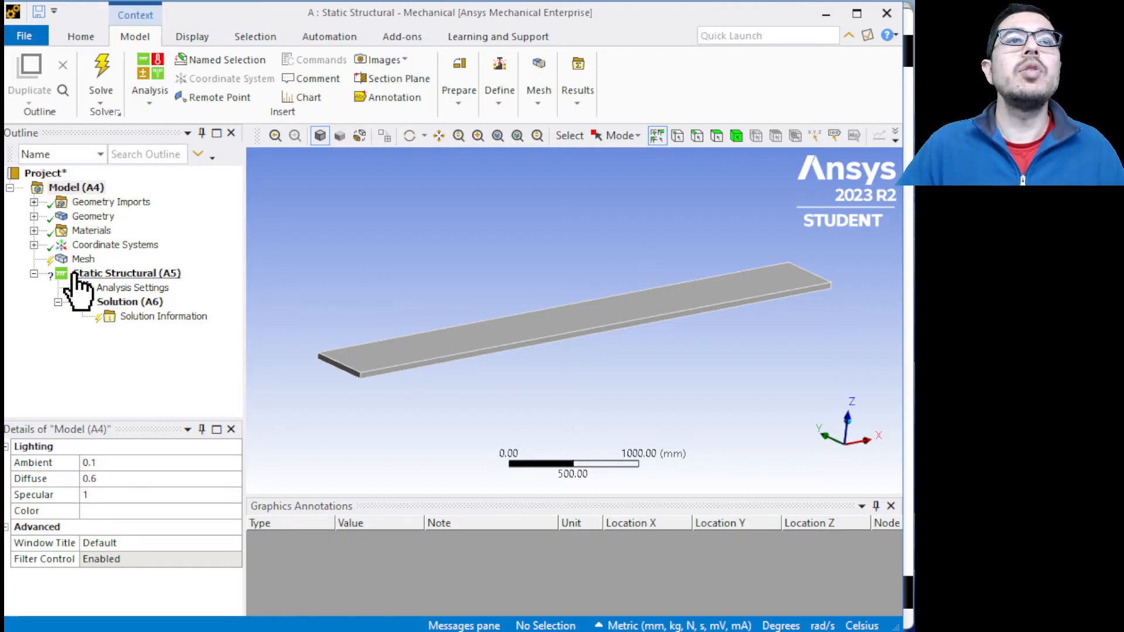
click(34, 216)
click(104, 230)
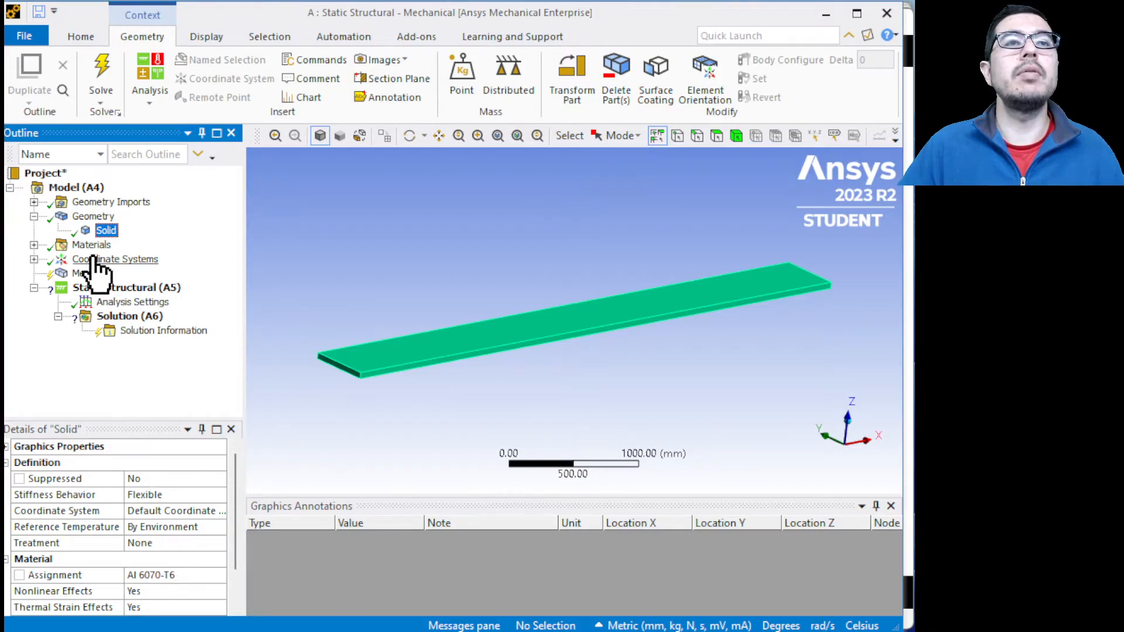
click(34, 216)
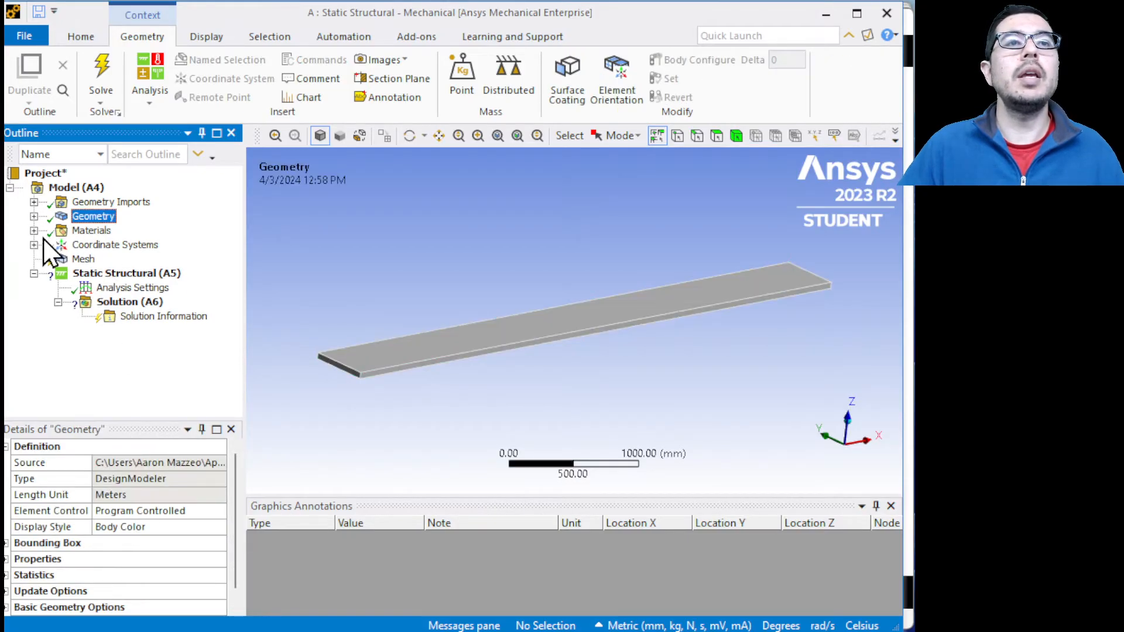
Set the mesh element size to 20 mm, generate the mesh and inspect it on the board's top and underside.
click(76, 259)
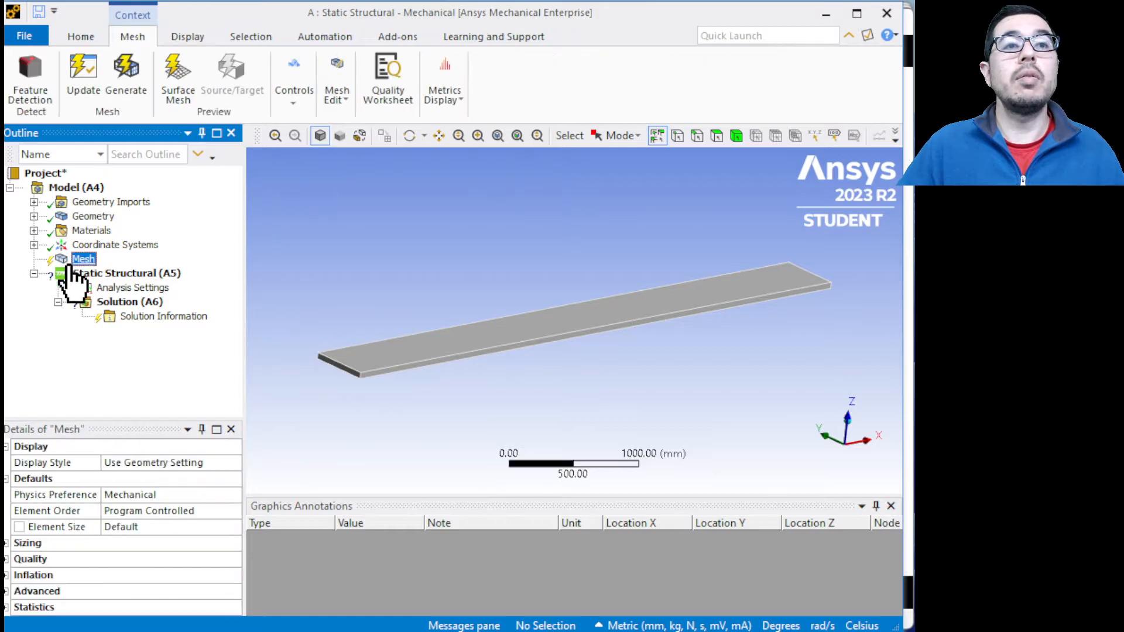
click(136, 527)
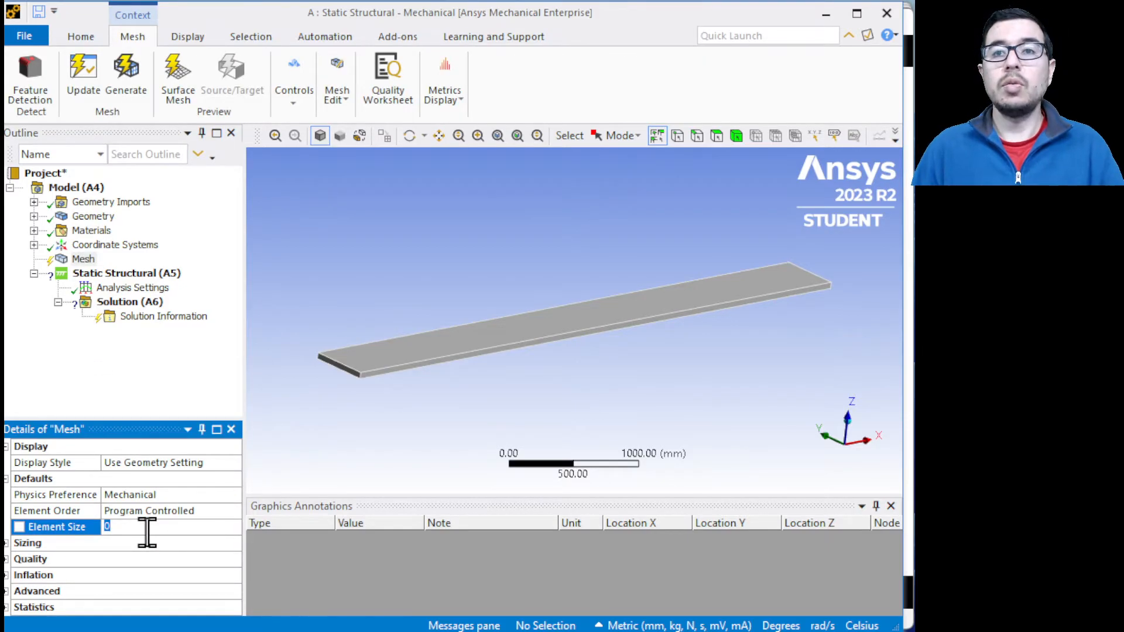
text(20)
key(Return)
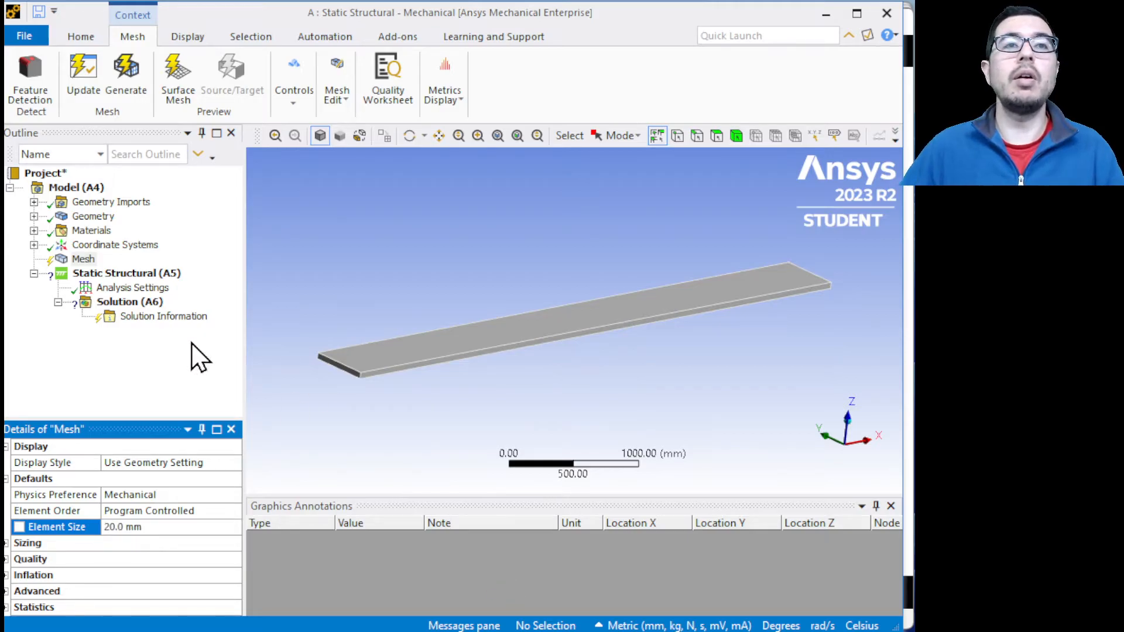
click(128, 79)
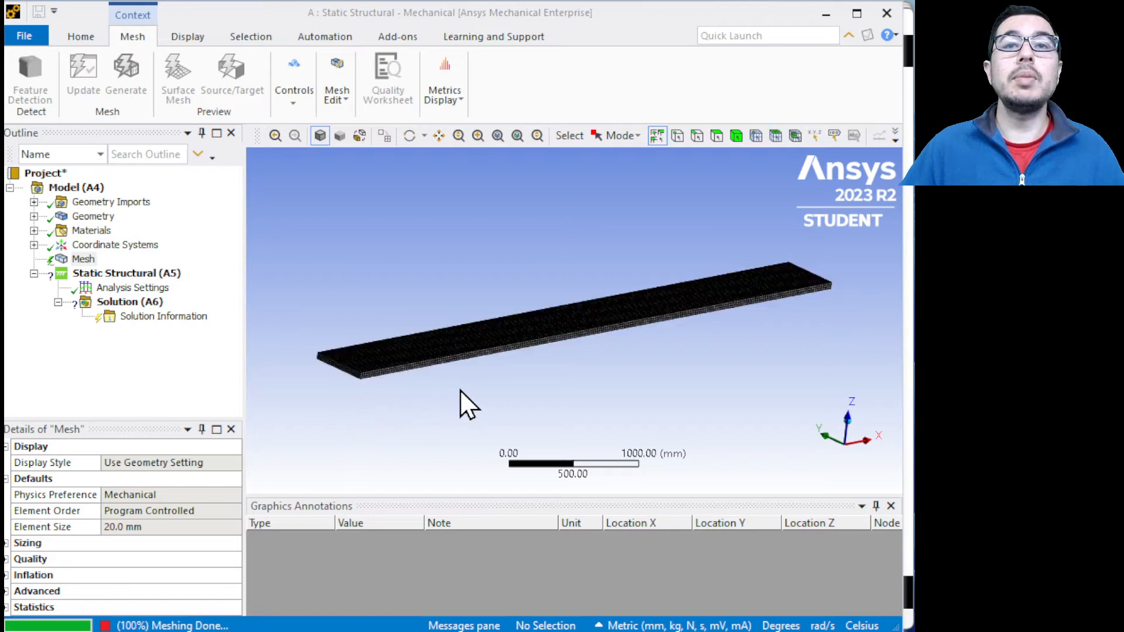
middle_drag(509, 380, 463, 392)
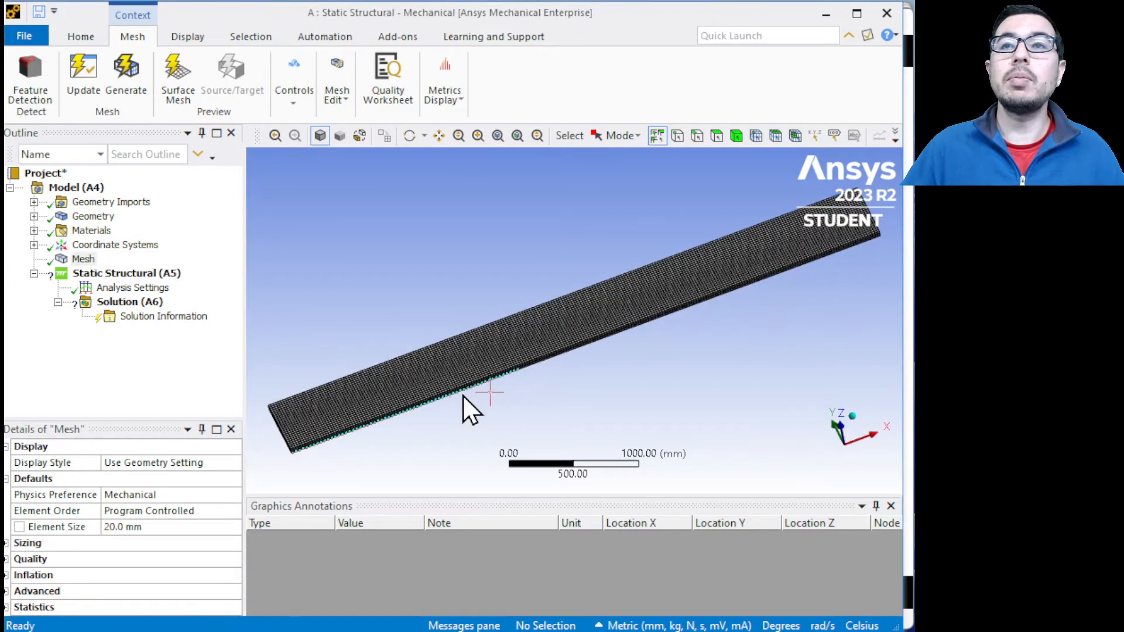
scroll(499, 368, up, 5)
scroll(499, 368, down, 5)
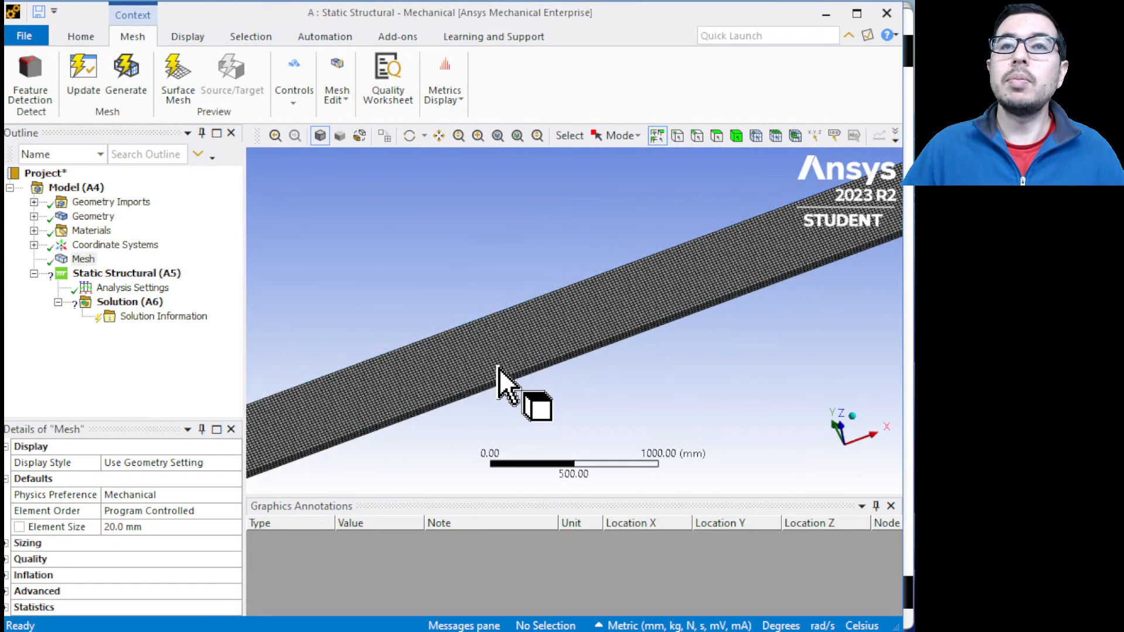
middle_drag(527, 409, 522, 316)
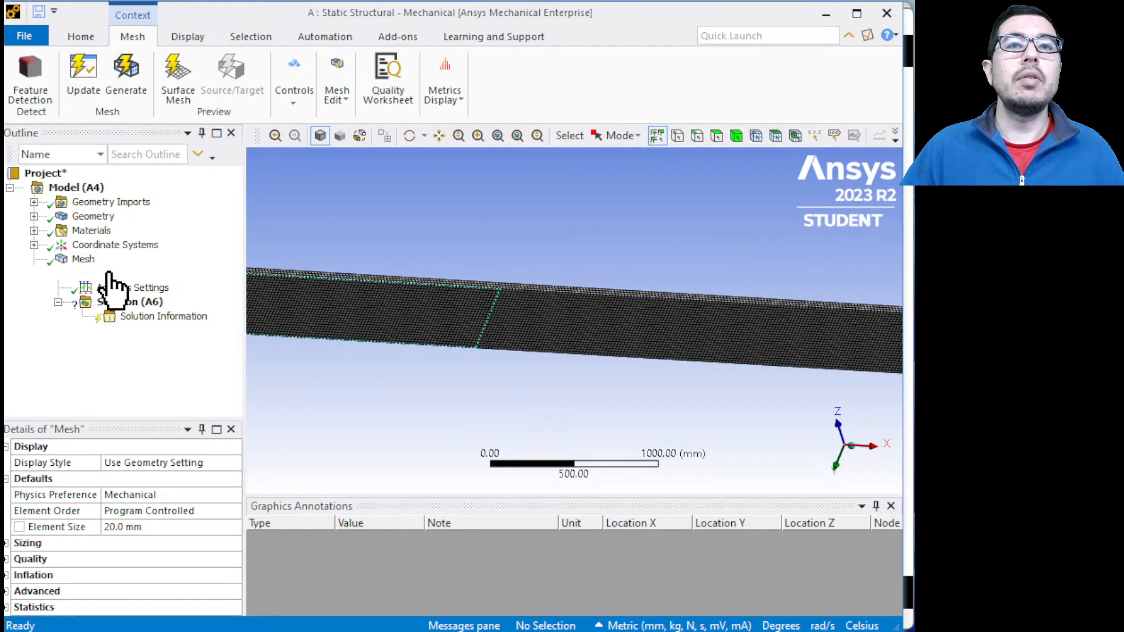
Insert a Fixed Support on the vertex at one end of the underside's split line, 1.88 m along the board.
click(65, 273)
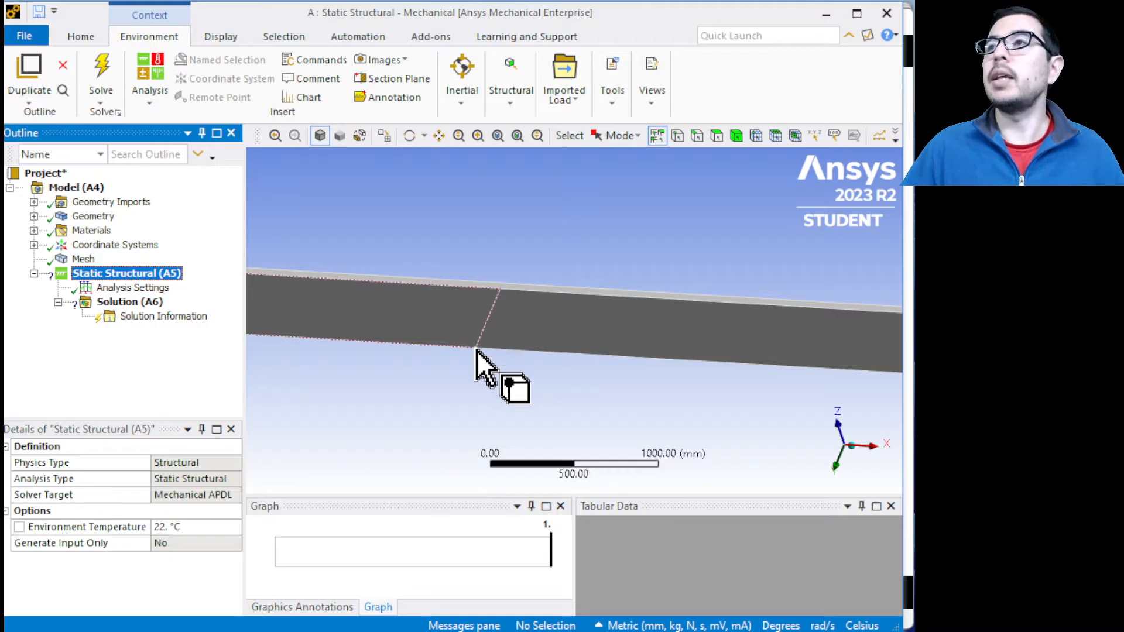
middle_drag(411, 341, 462, 346)
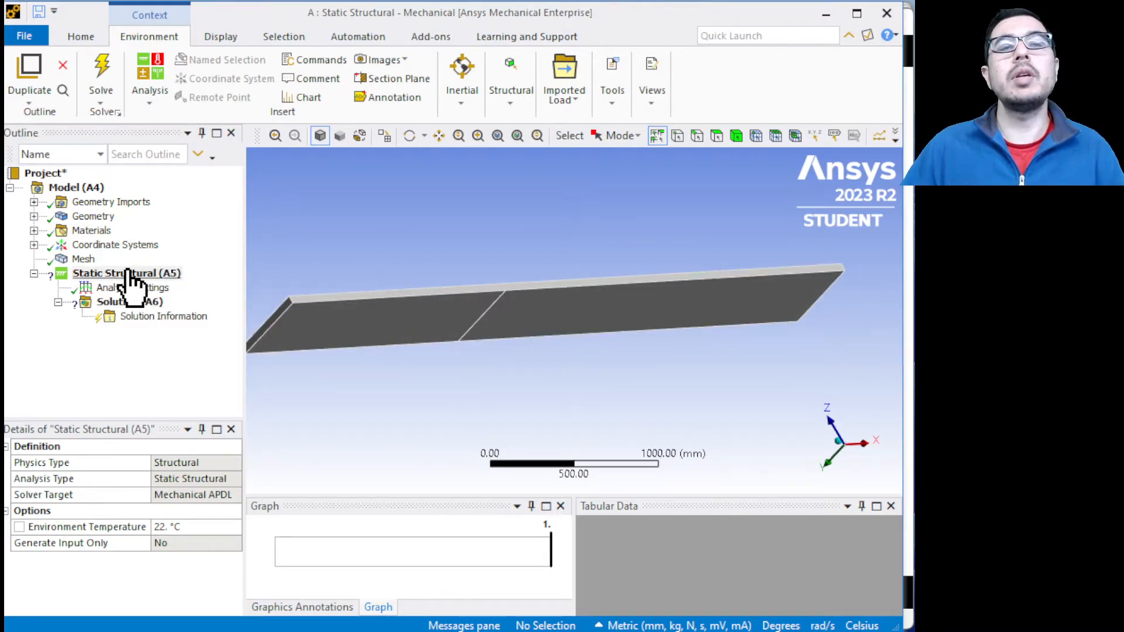
right_click(128, 272)
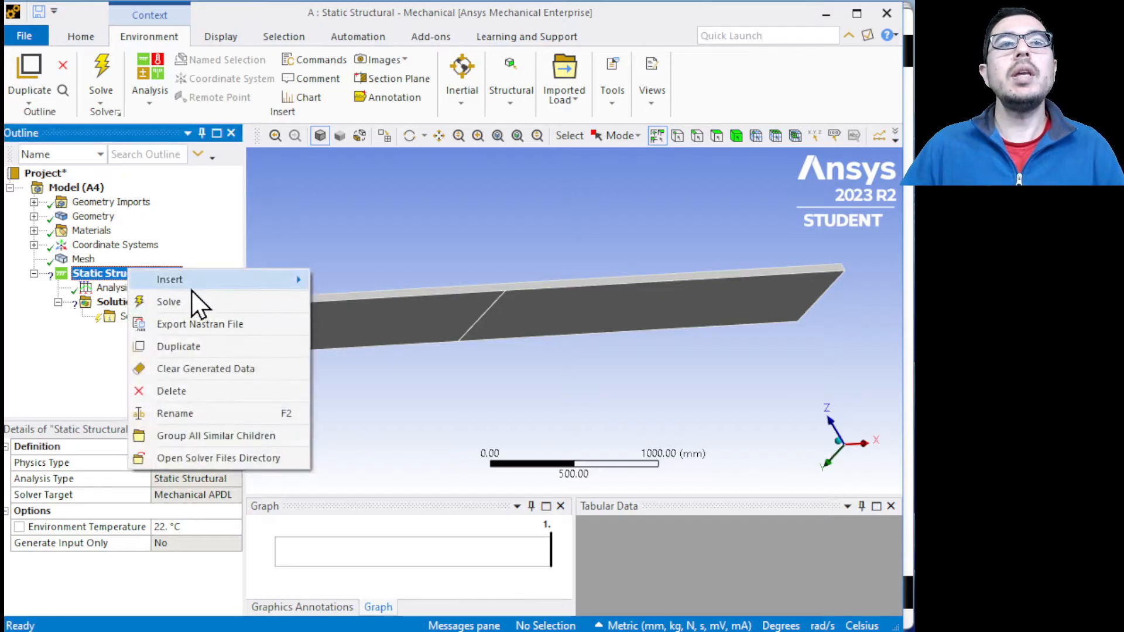
mouse_move(205, 279)
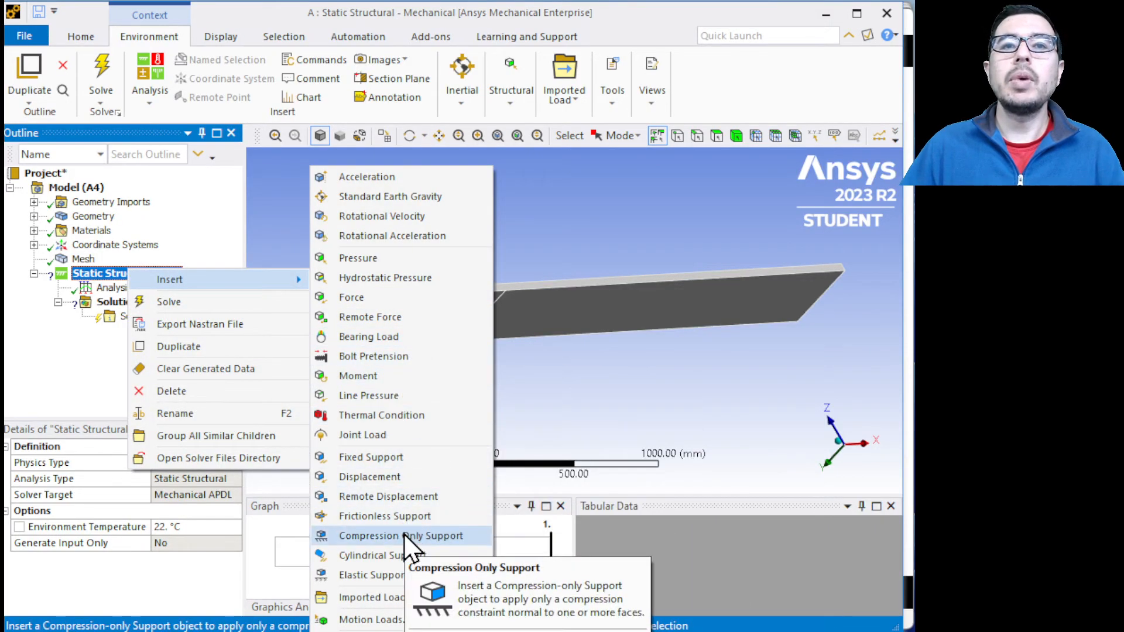
click(409, 462)
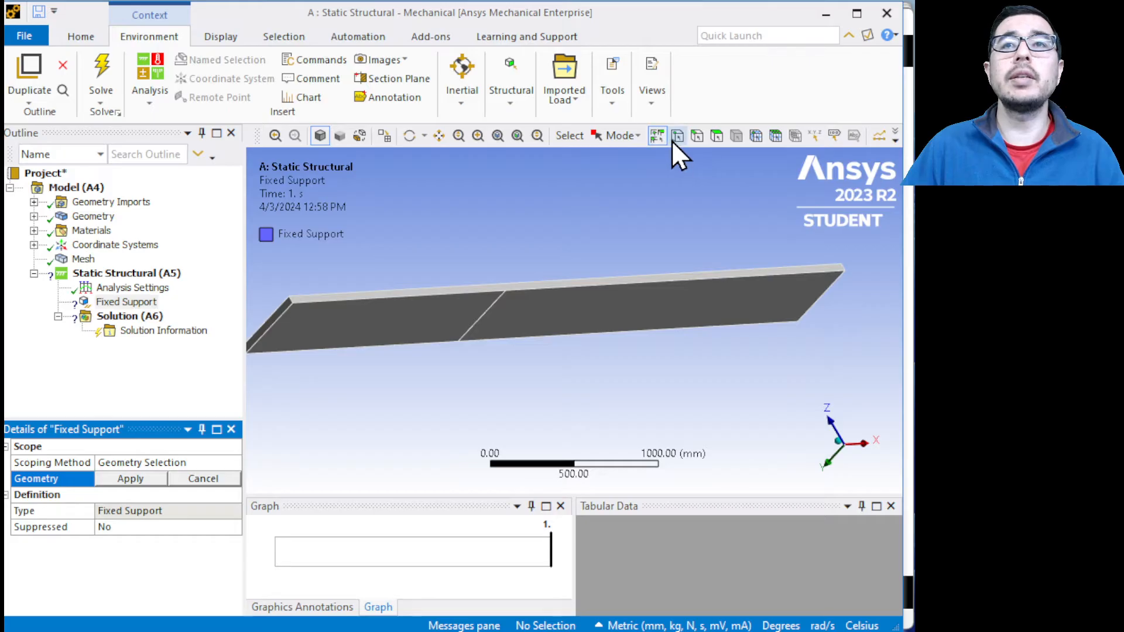
click(505, 290)
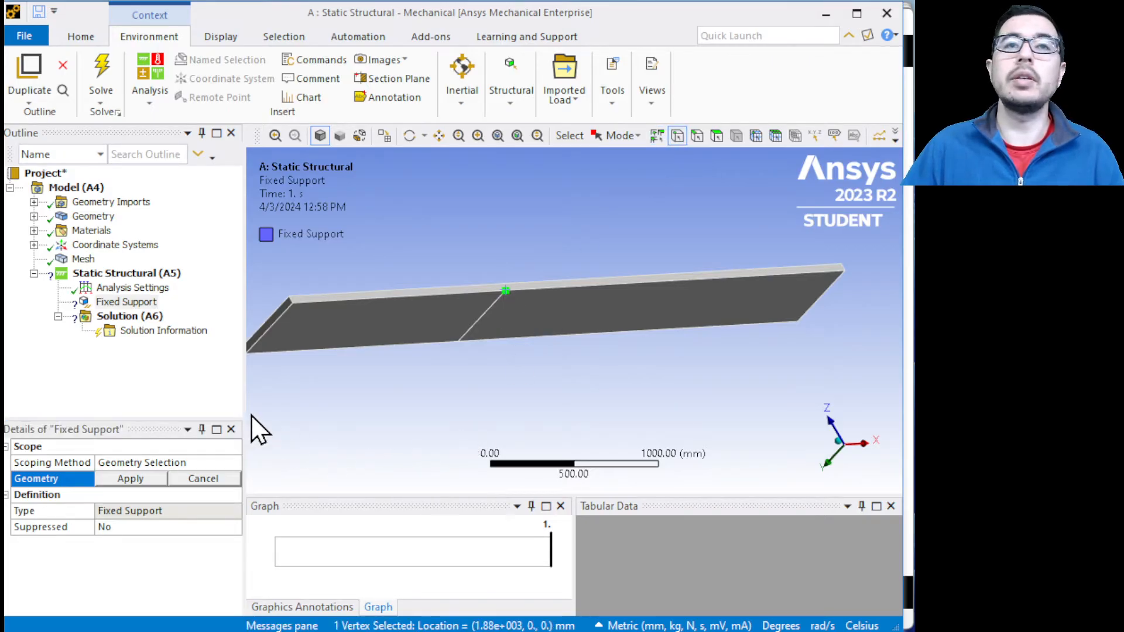
click(144, 477)
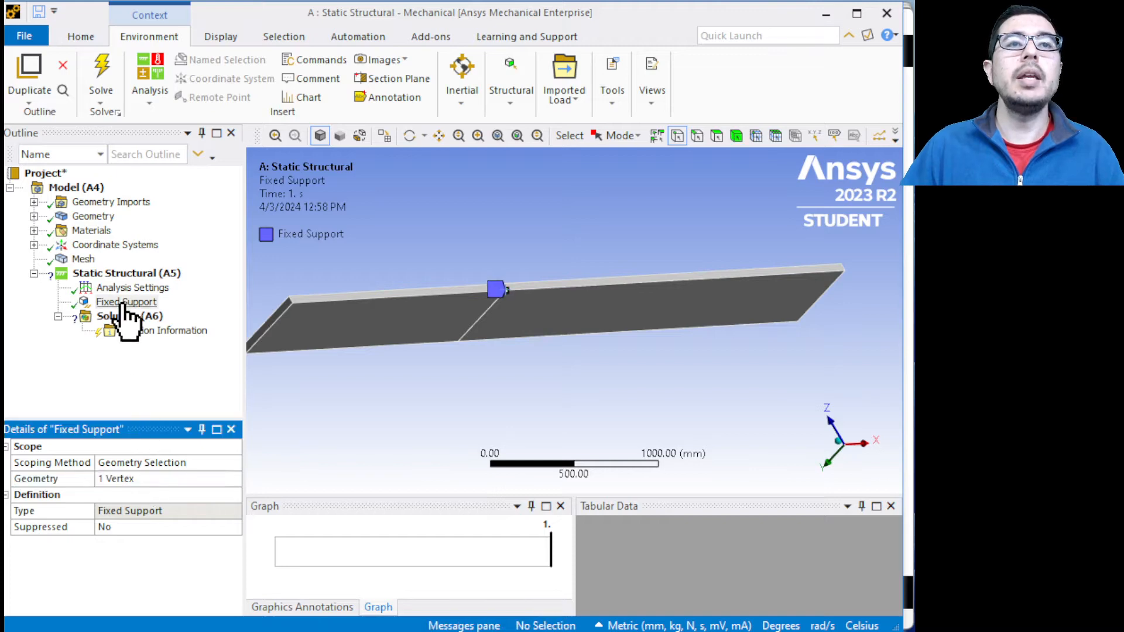
Insert a Displacement support and select the underside's rear end edge and the split edge at the fulcrum.
click(120, 274)
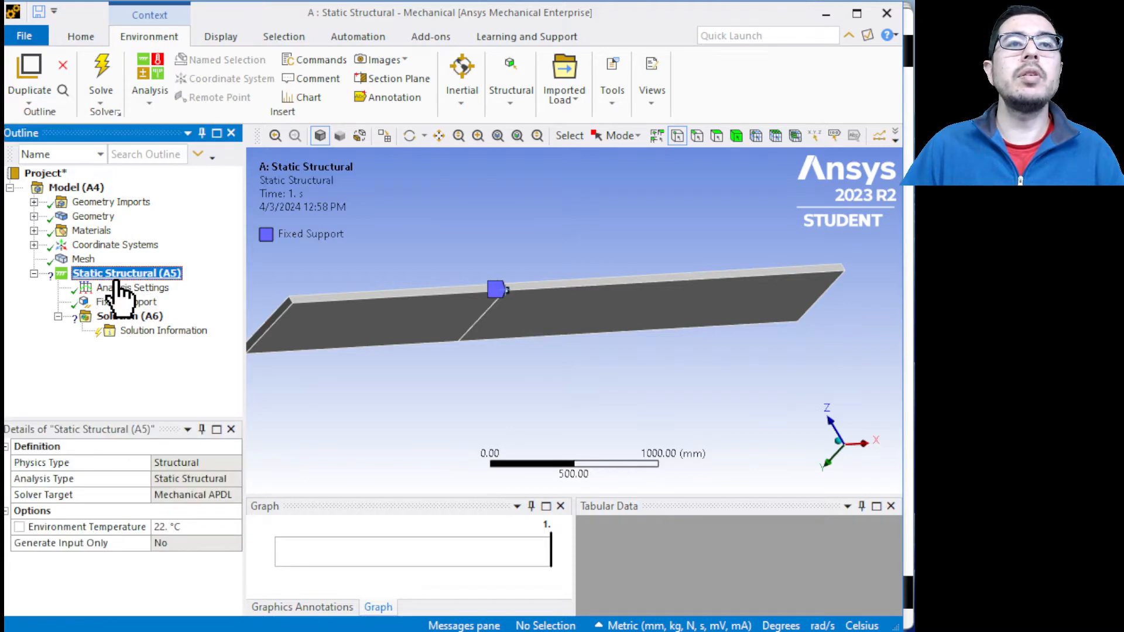
right_click(119, 279)
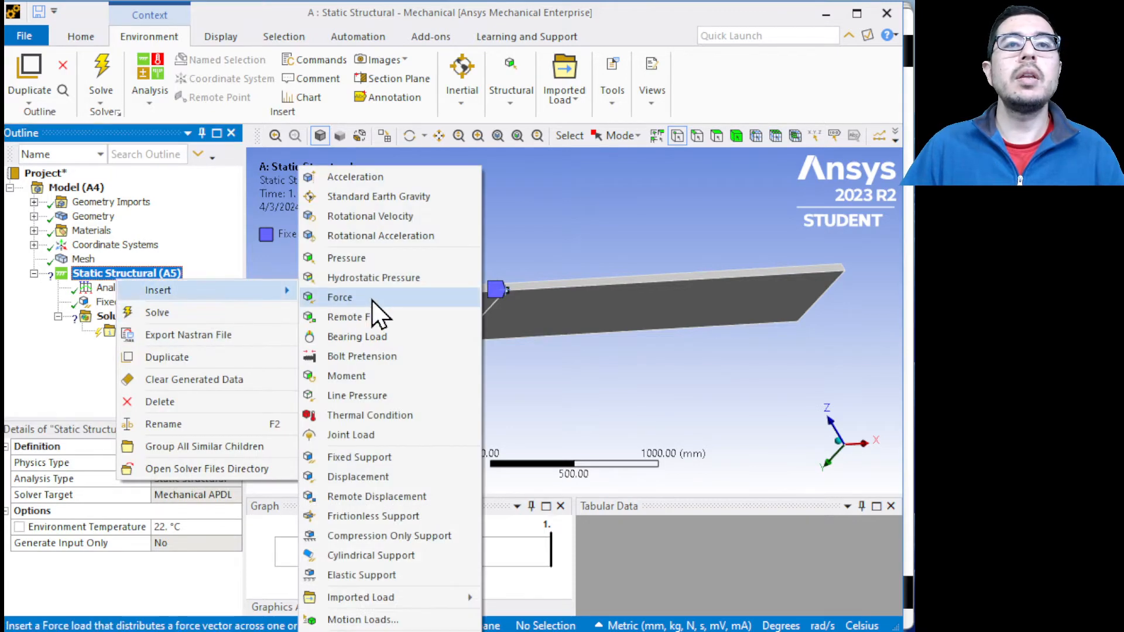
click(391, 478)
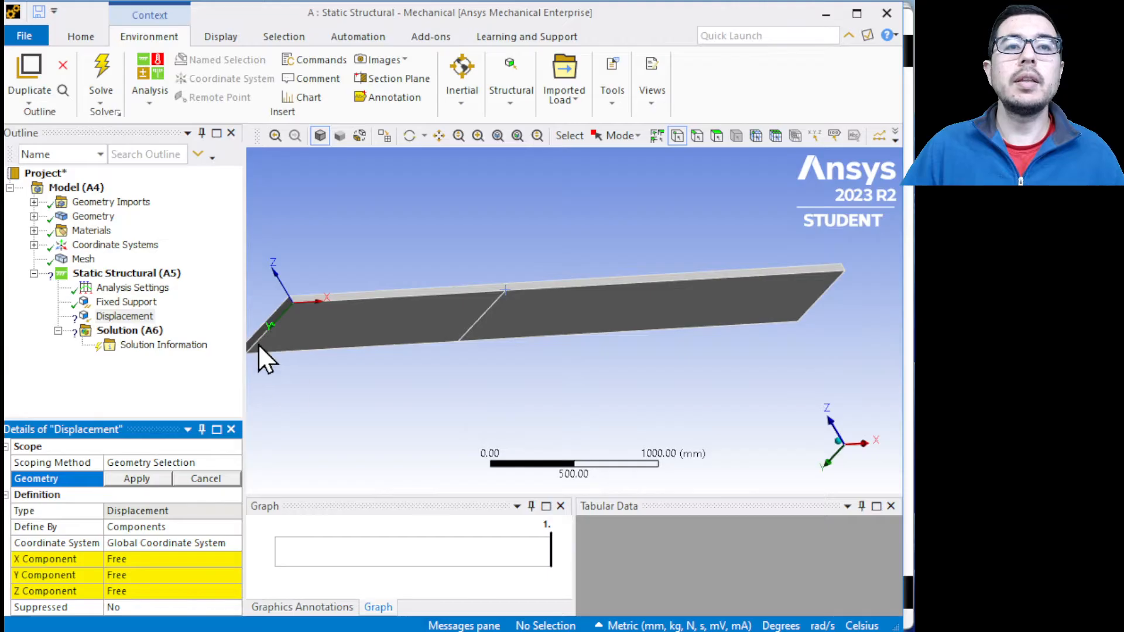
click(695, 139)
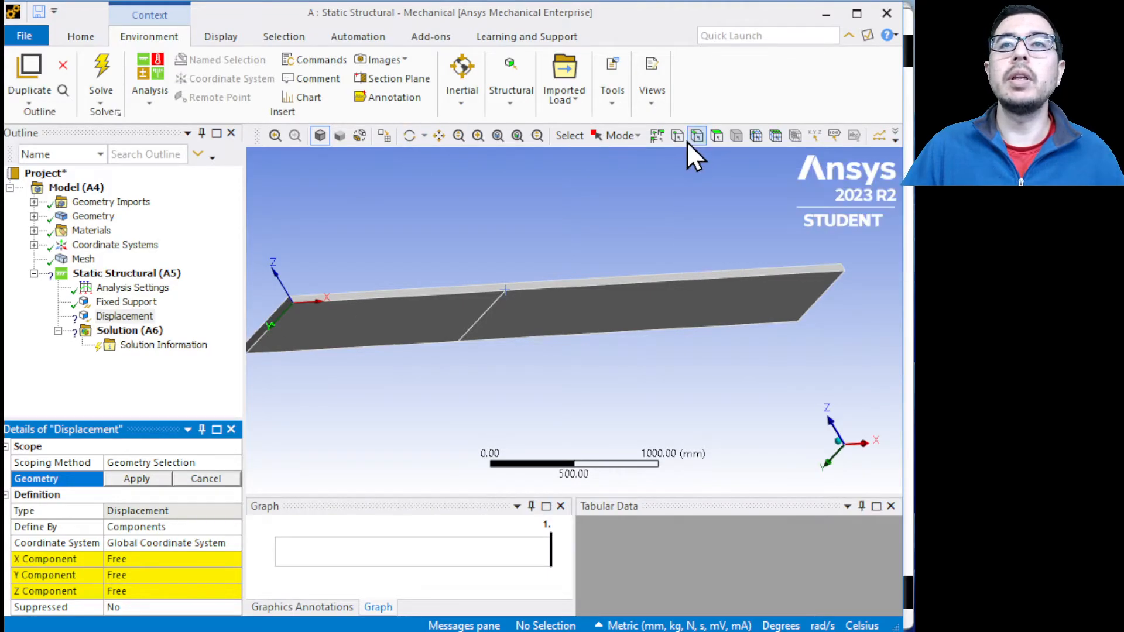
click(279, 326)
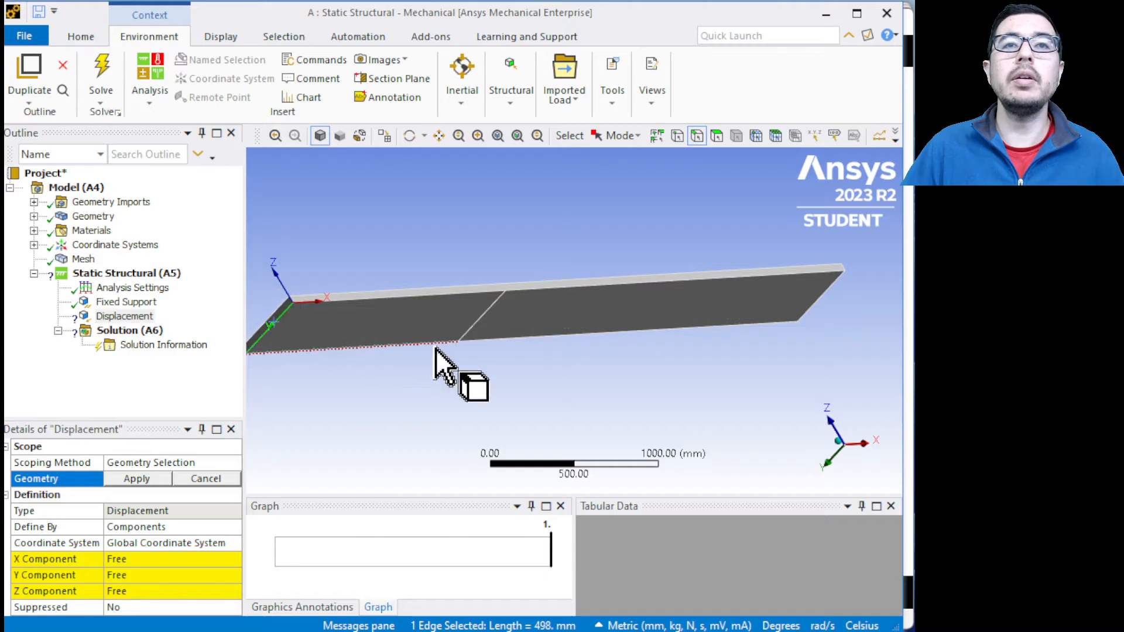
ctrl+click(484, 316)
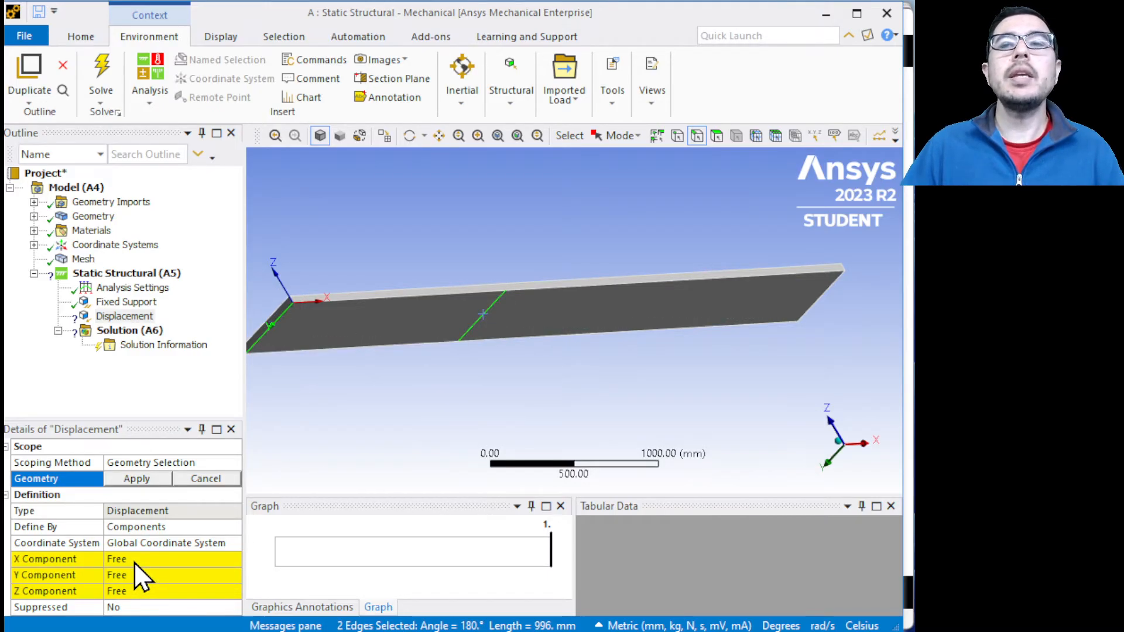
middle_drag(802, 426, 665, 471)
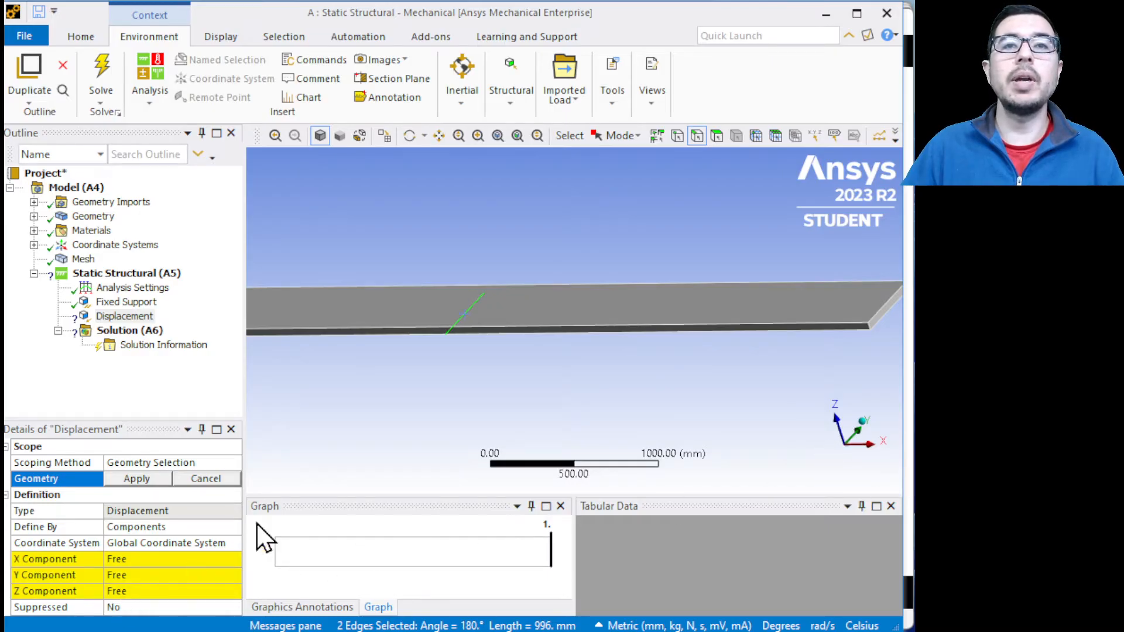
middle_drag(409, 404, 586, 377)
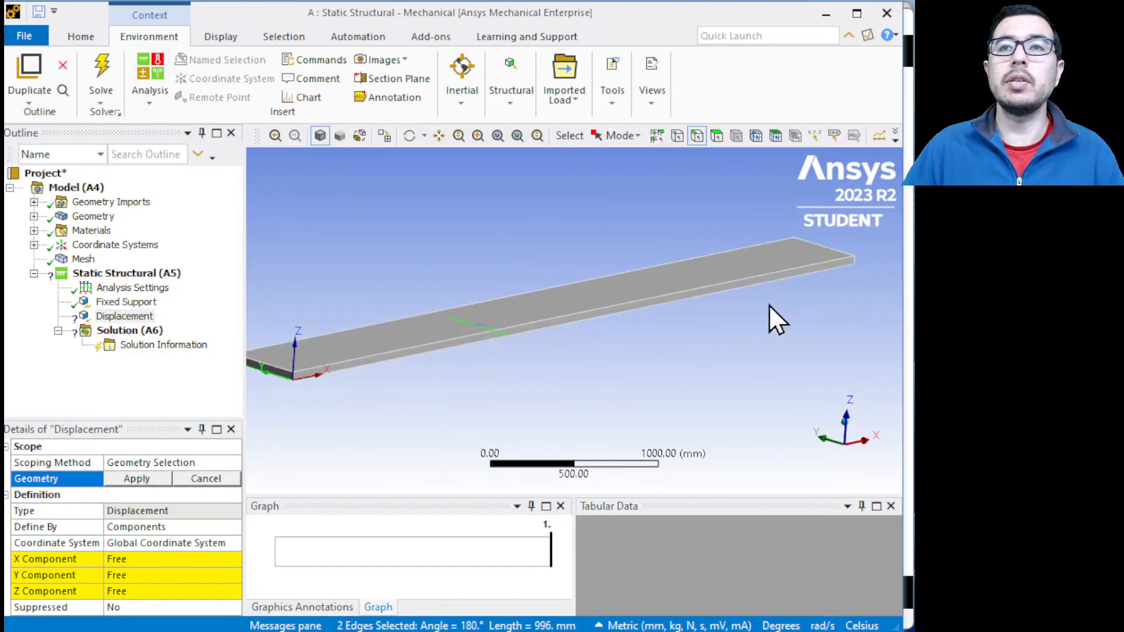
Set the Displacement support's Z component to 0 mm.
click(120, 592)
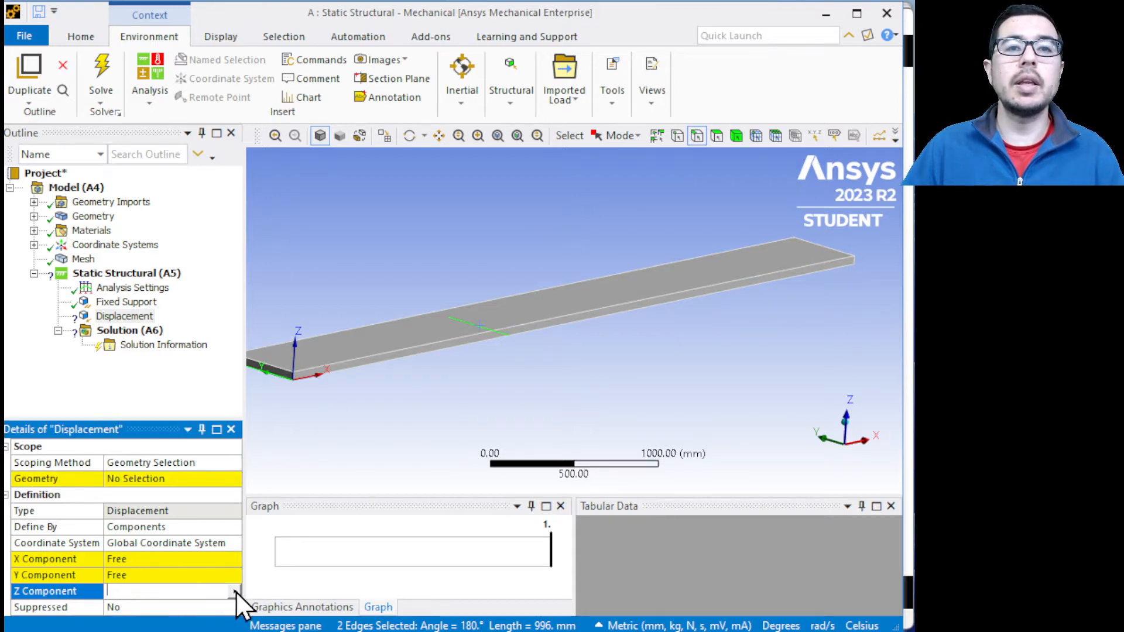
text(0)
key(Return)
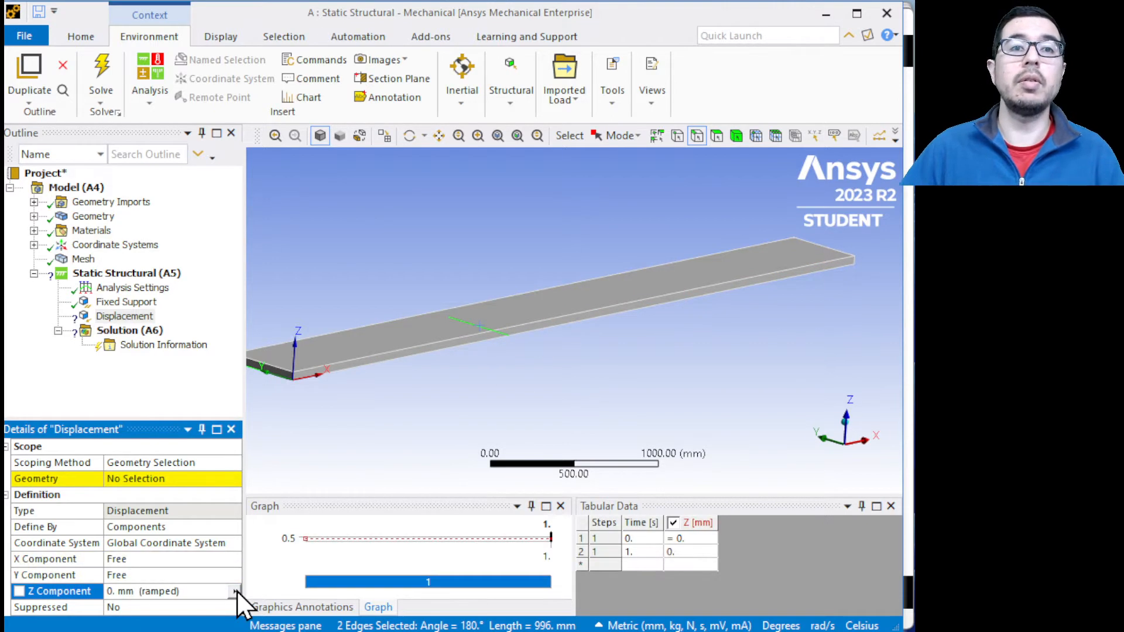
middle_drag(467, 414, 301, 411)
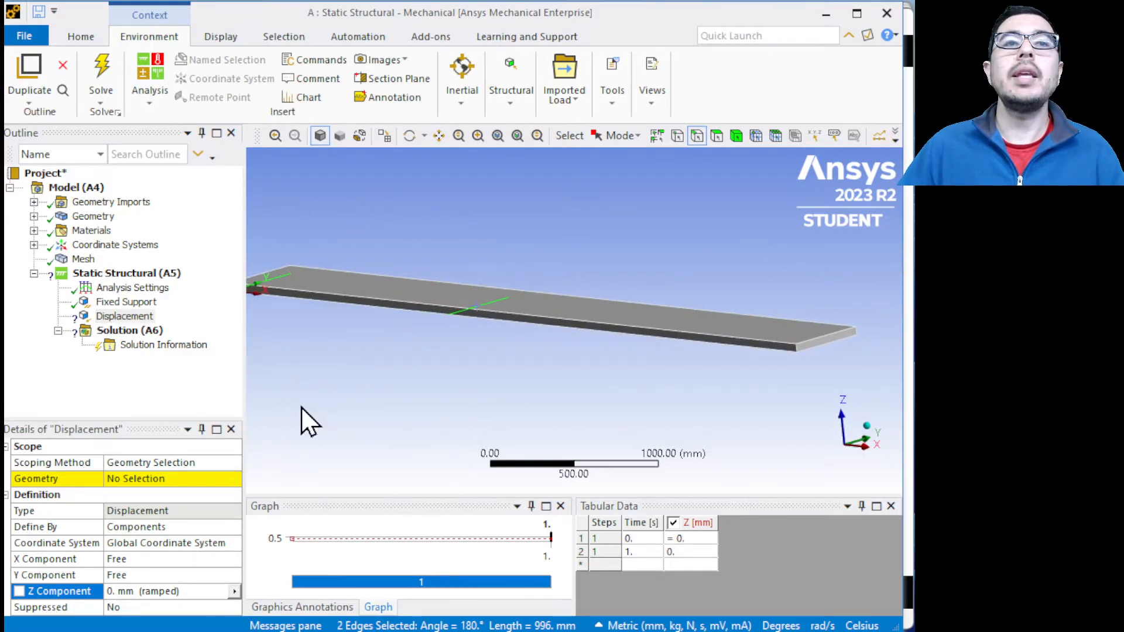
click(125, 332)
right_click(128, 332)
mouse_move(198, 340)
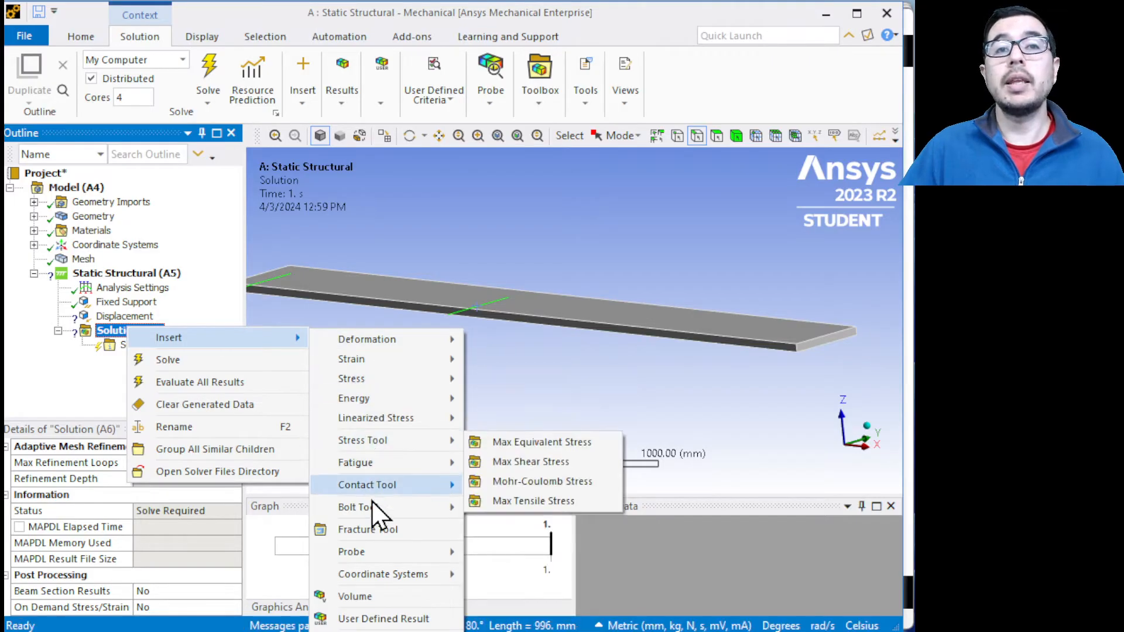
mouse_move(402, 380)
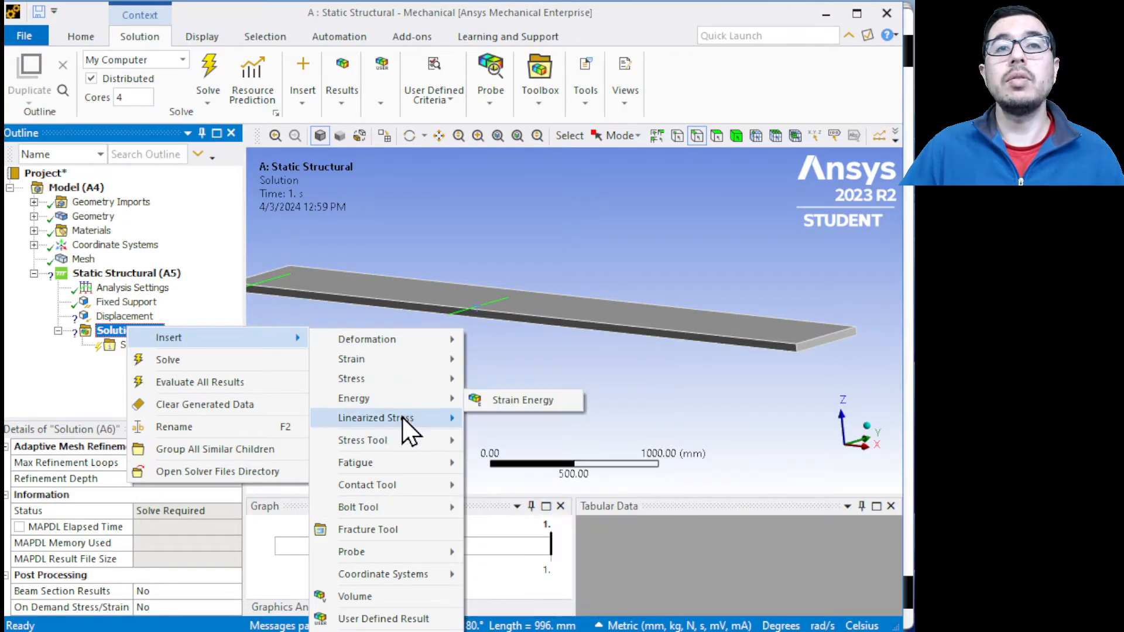
mouse_move(379, 494)
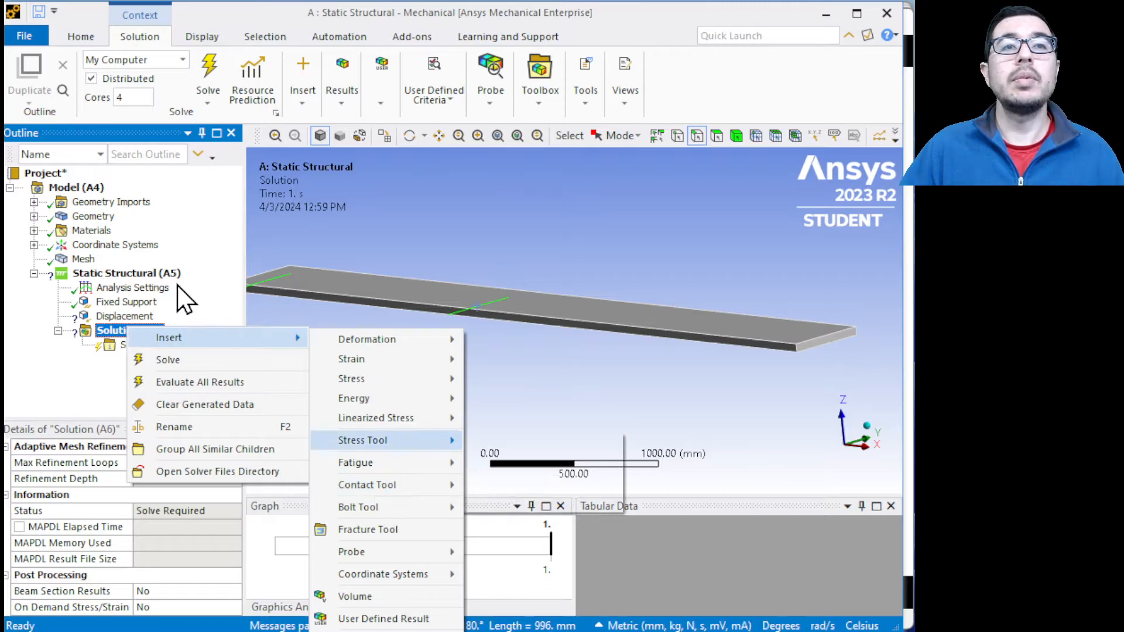
Insert a Force load and scope it to the end face at the board's free tip.
right_click(150, 274)
mouse_move(220, 287)
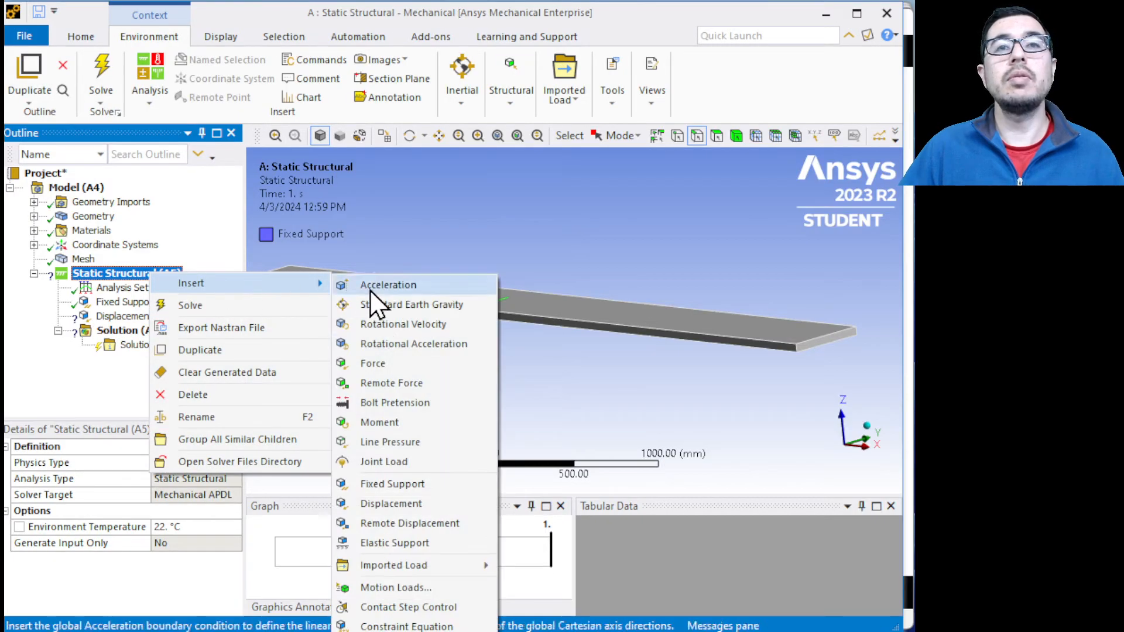
click(397, 369)
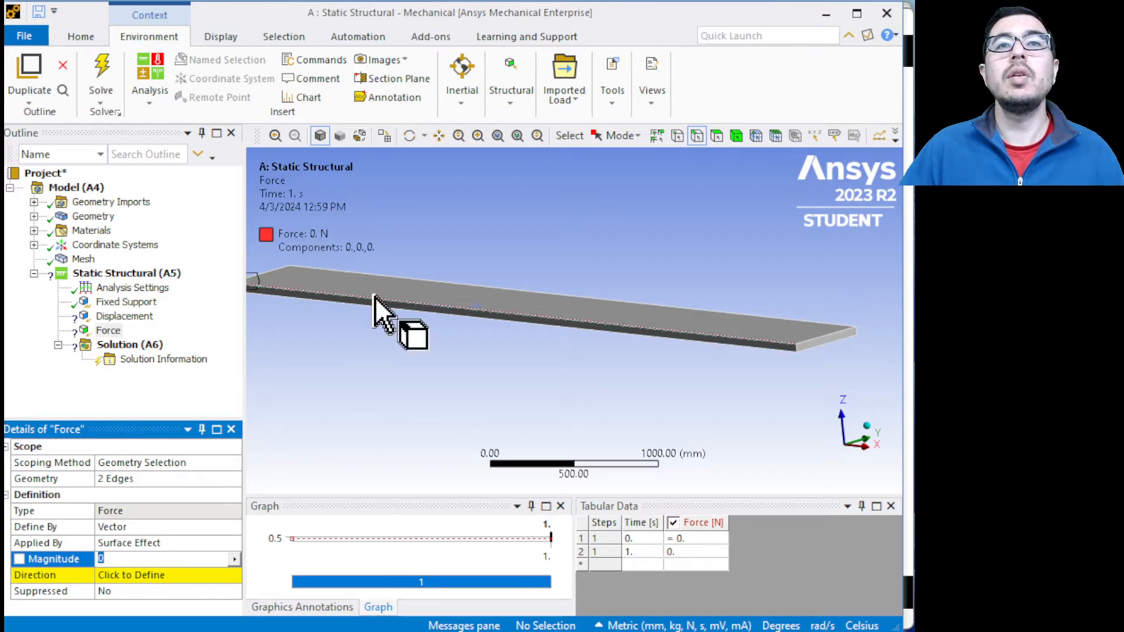
click(812, 349)
click(812, 346)
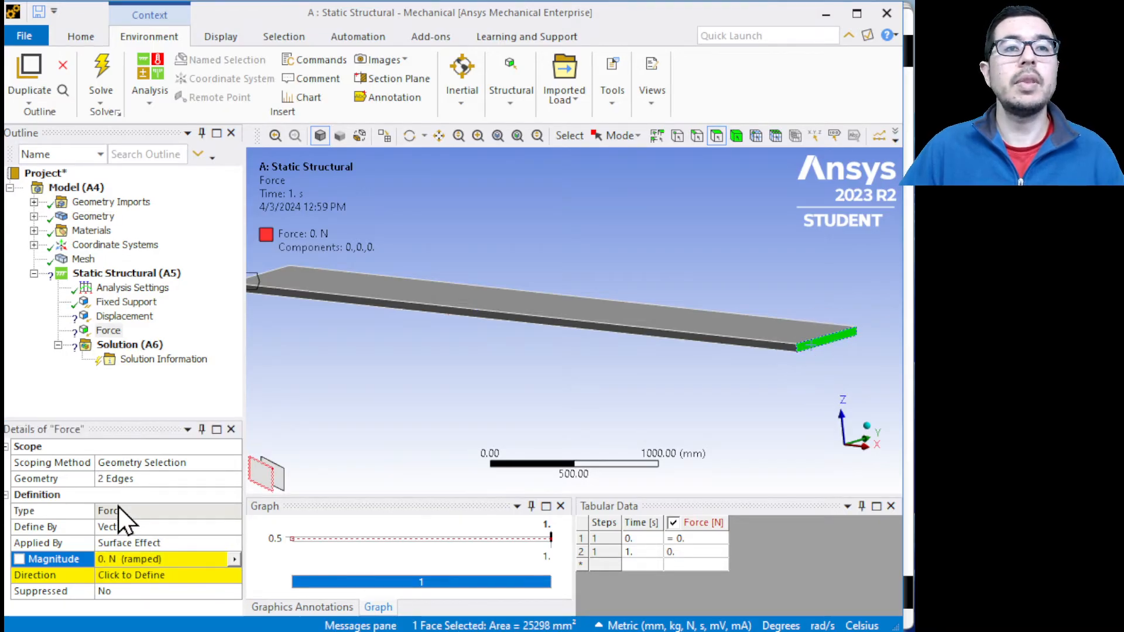
click(131, 478)
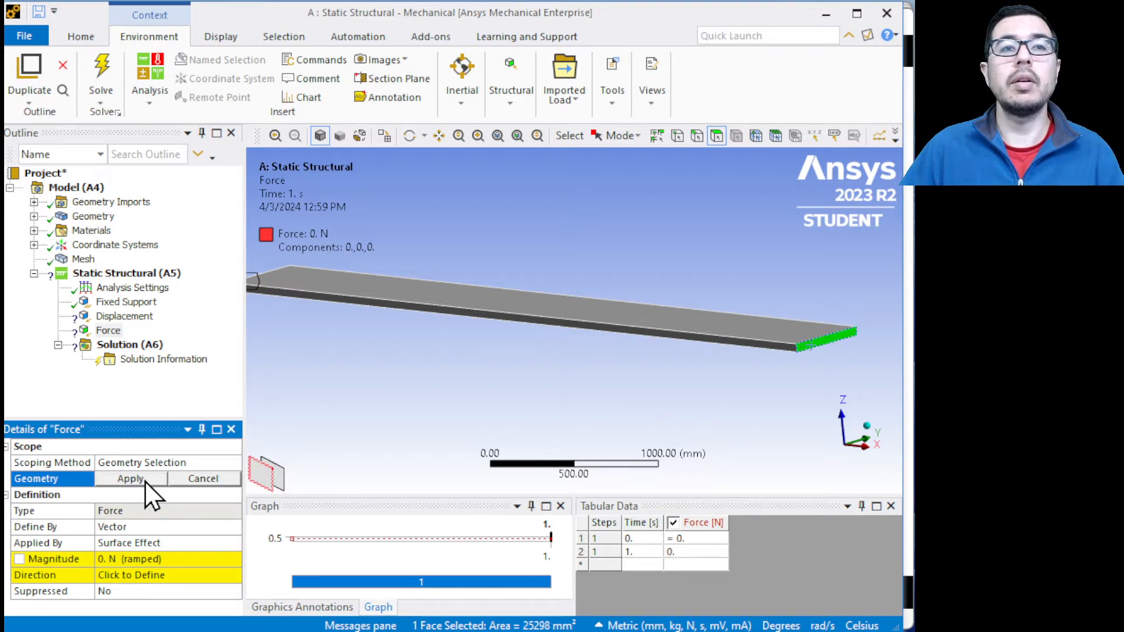
click(130, 479)
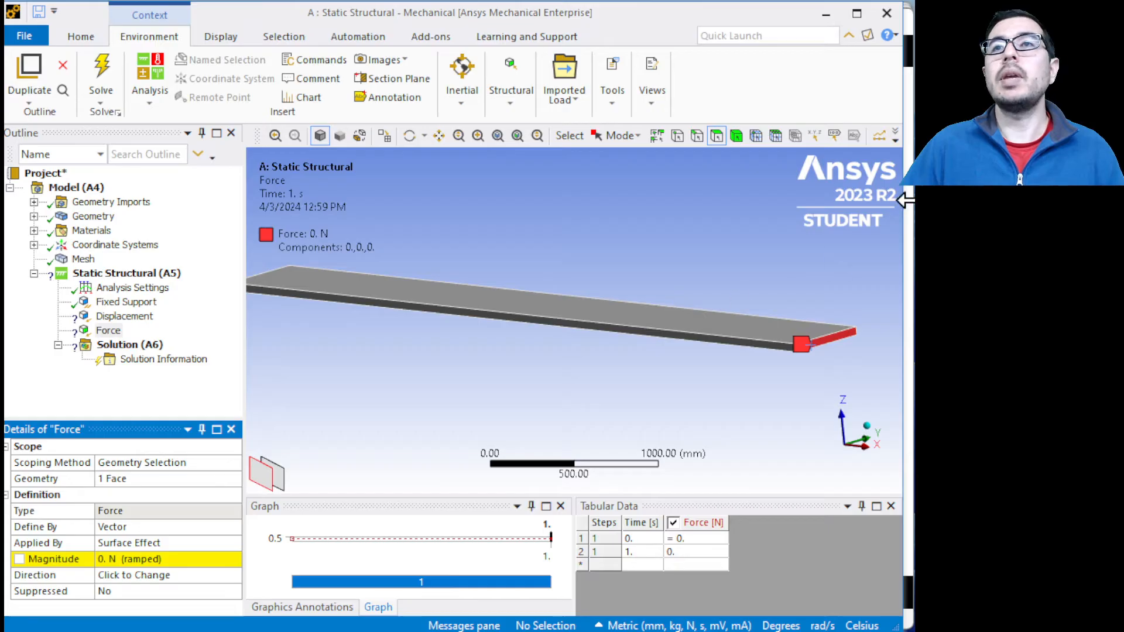
Switch to the PowerPoint slide show, look up the load inputs on the Static Calculations slide, and return to Ansys Mechanical.
key(alt+Tab)
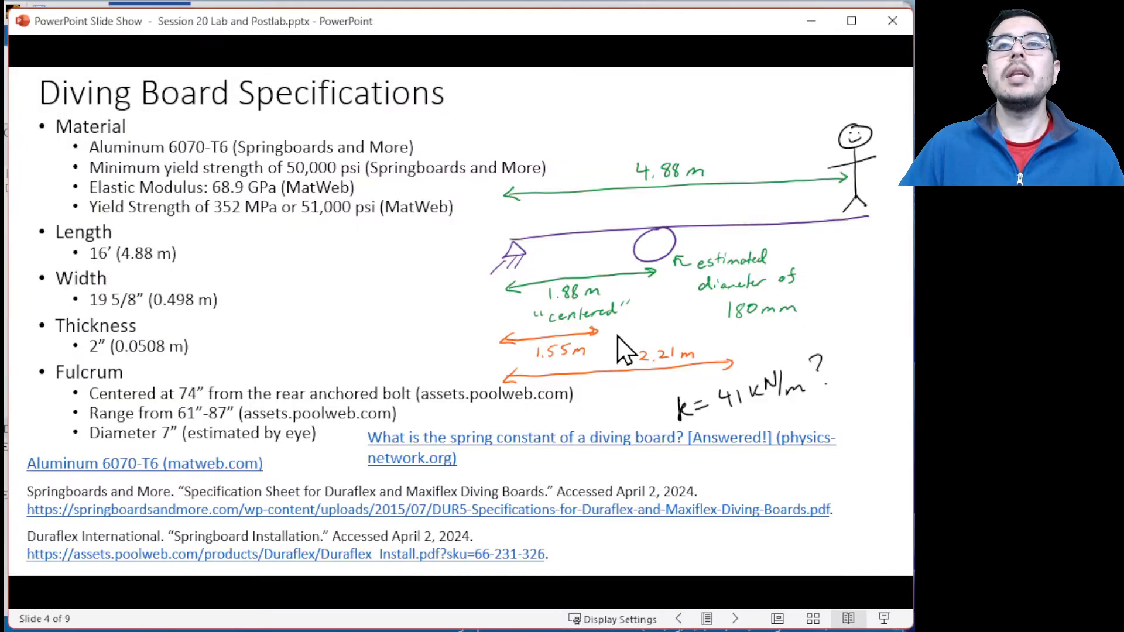
click(386, 380)
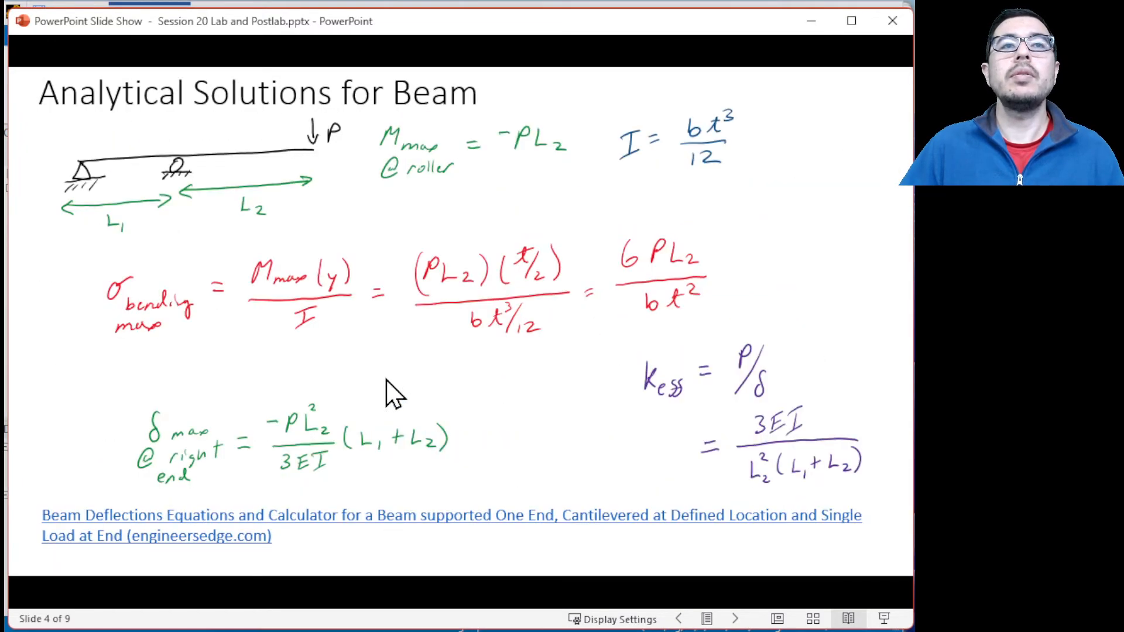
click(386, 380)
click(387, 380)
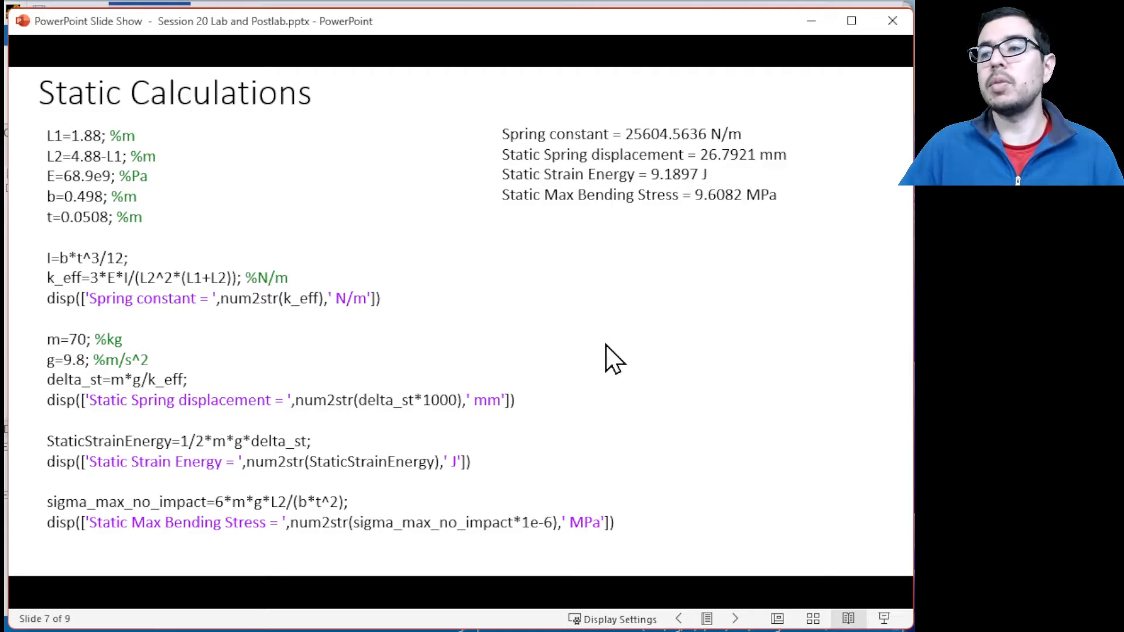
key(super+Tab)
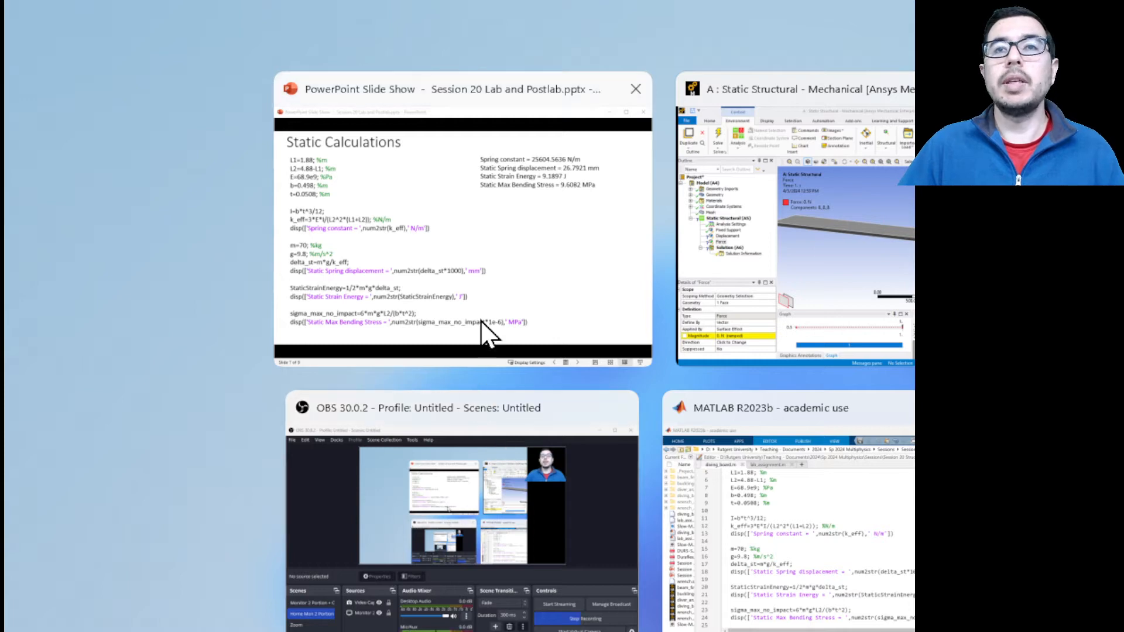
click(790, 271)
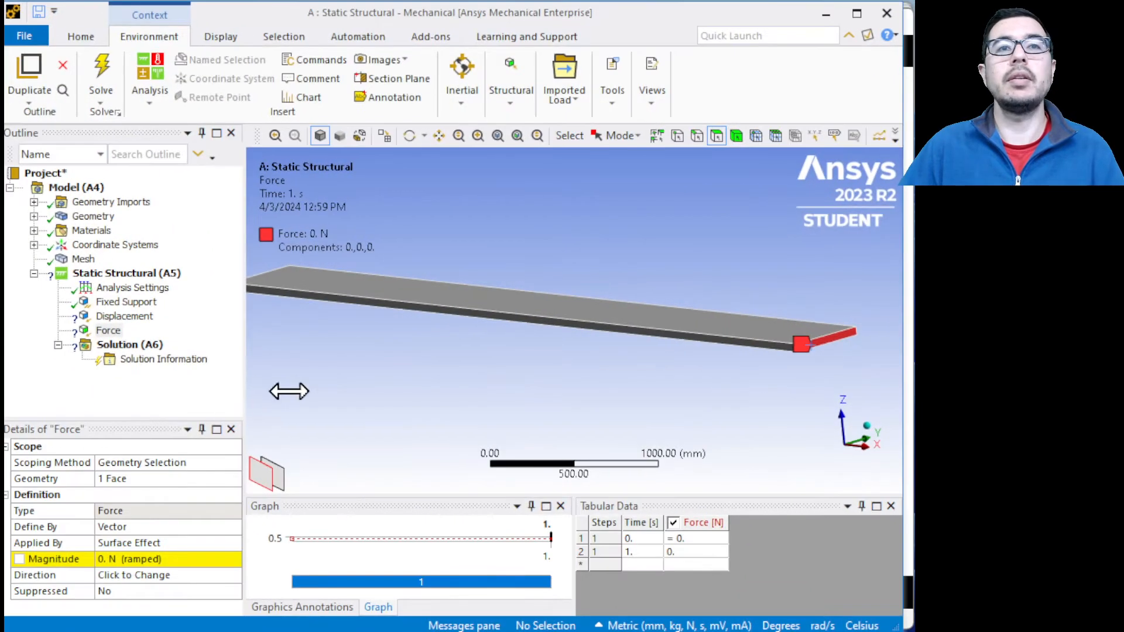
click(111, 559)
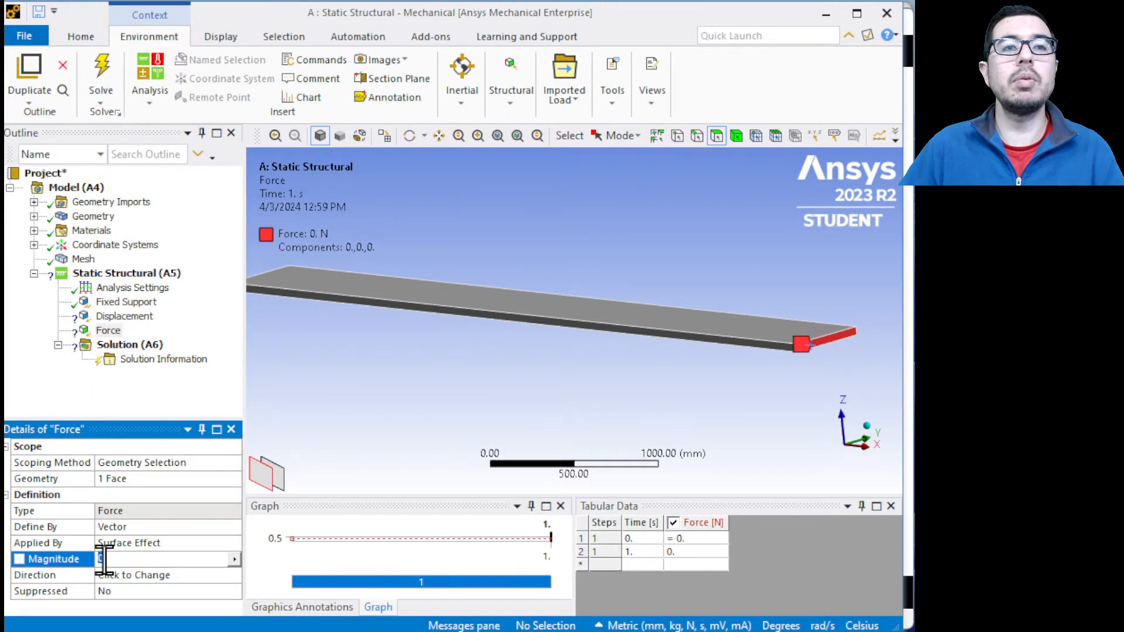
text(6)
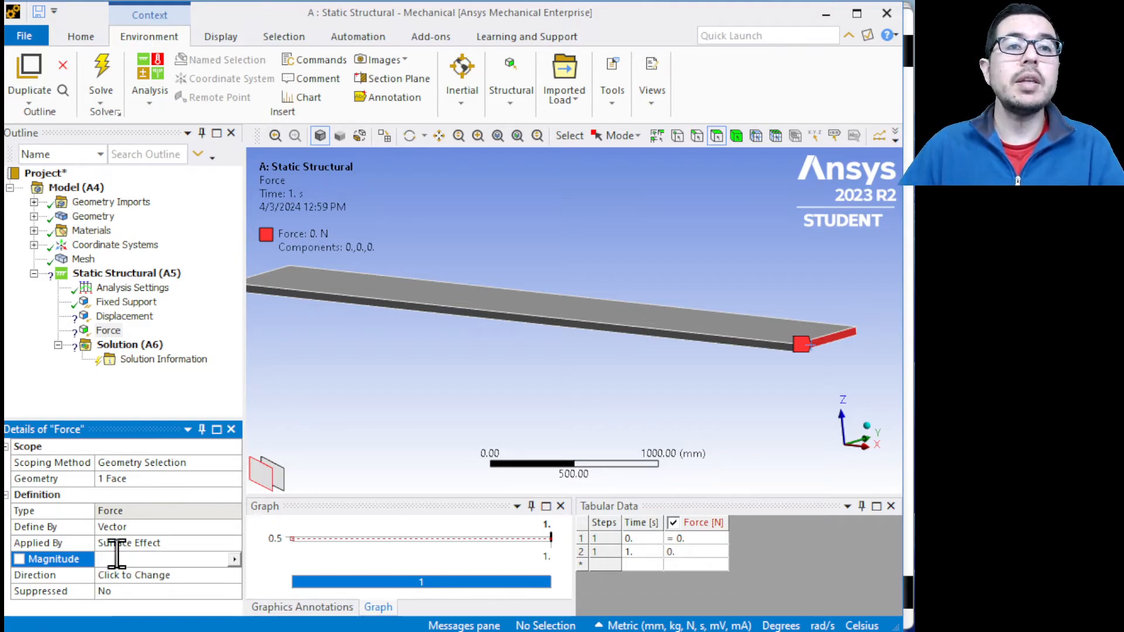
click(158, 510)
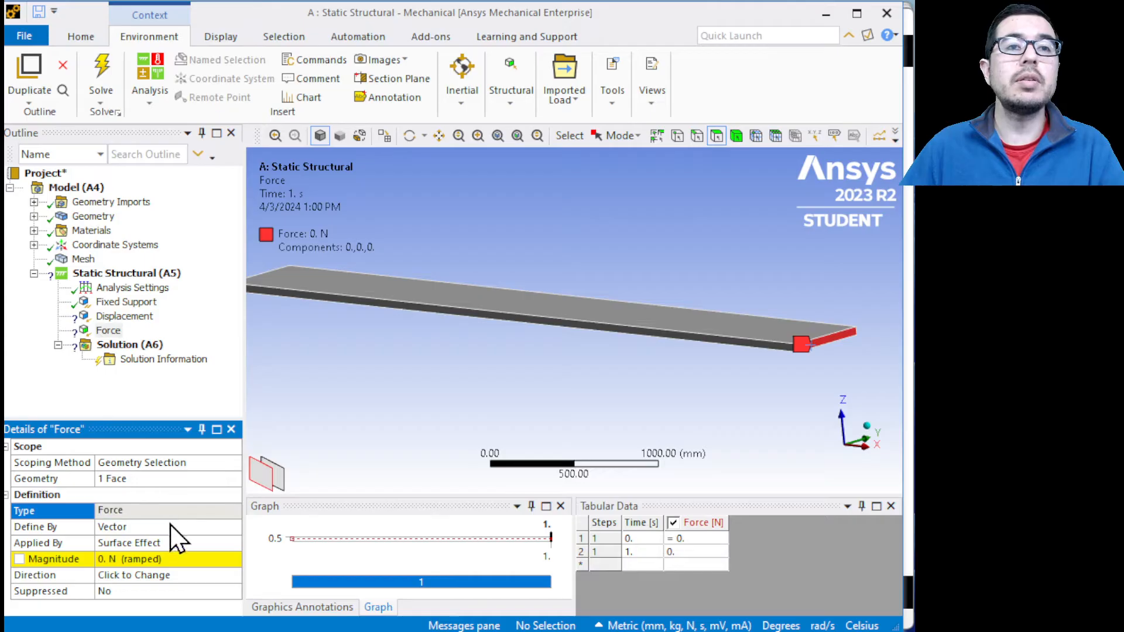
Define the tip force by components and set its Z component to -686 N.
click(173, 527)
click(234, 527)
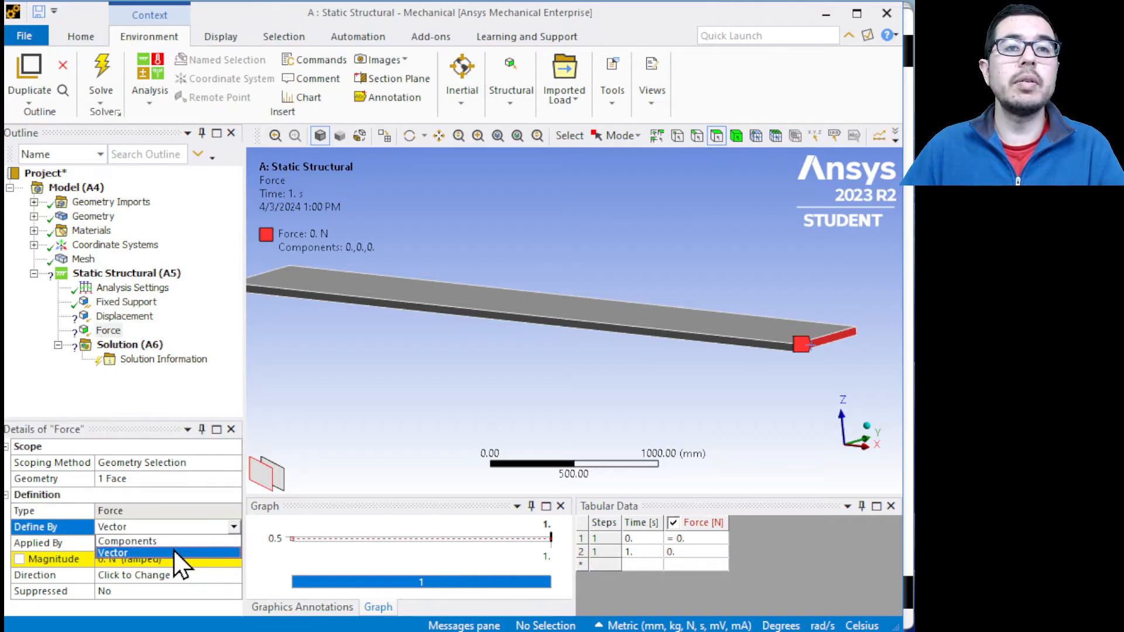
click(173, 542)
scroll(146, 568, down, 1)
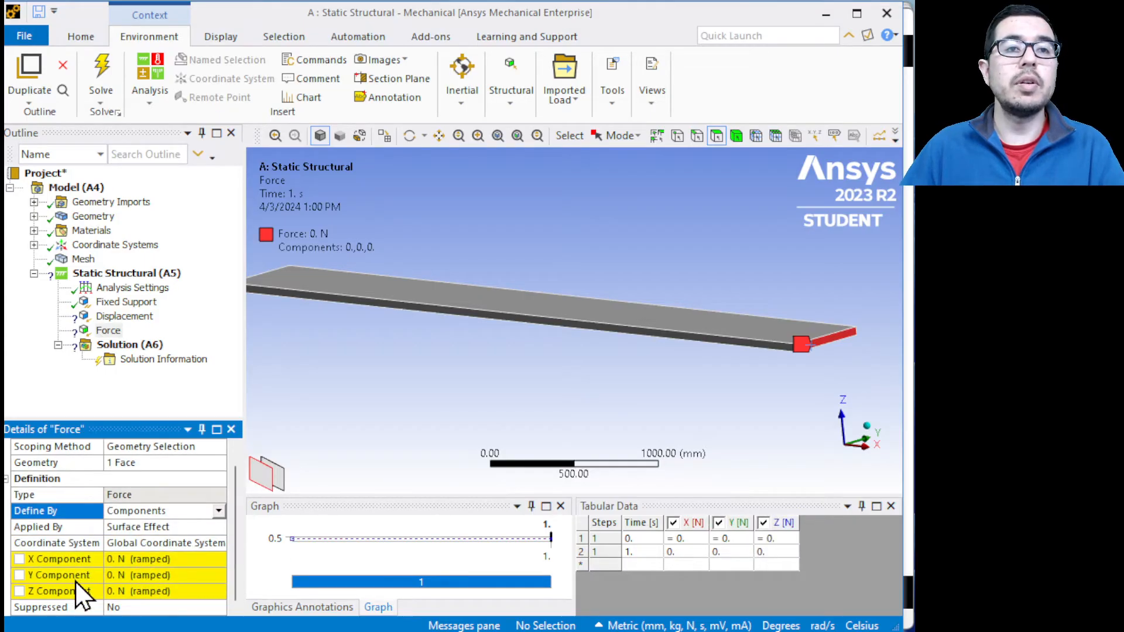
click(72, 591)
click(143, 592)
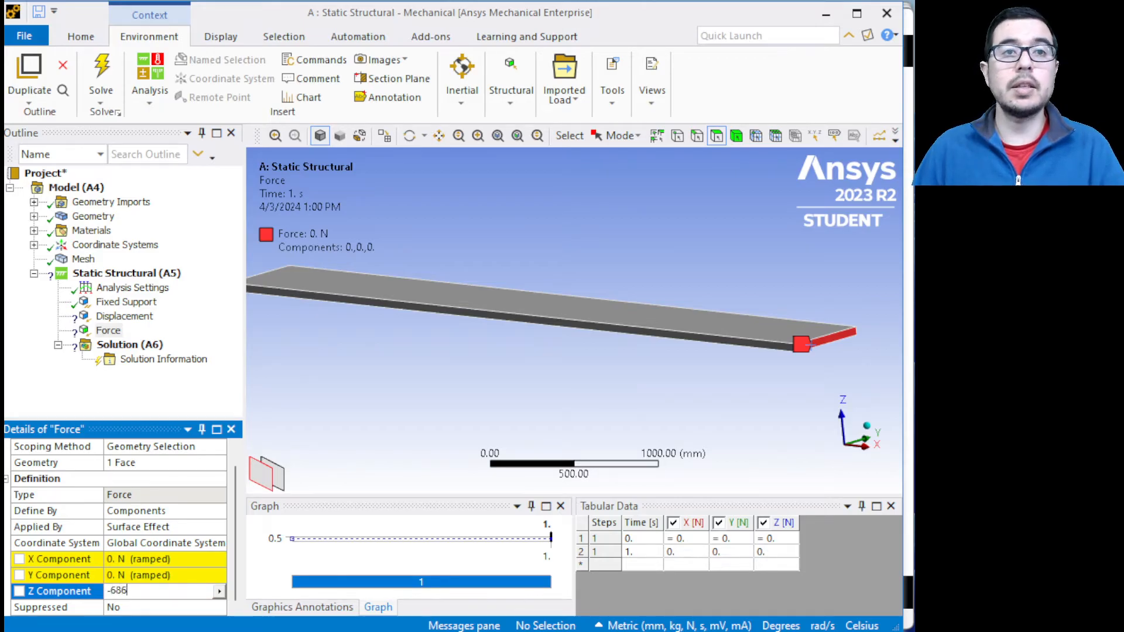
key(Return)
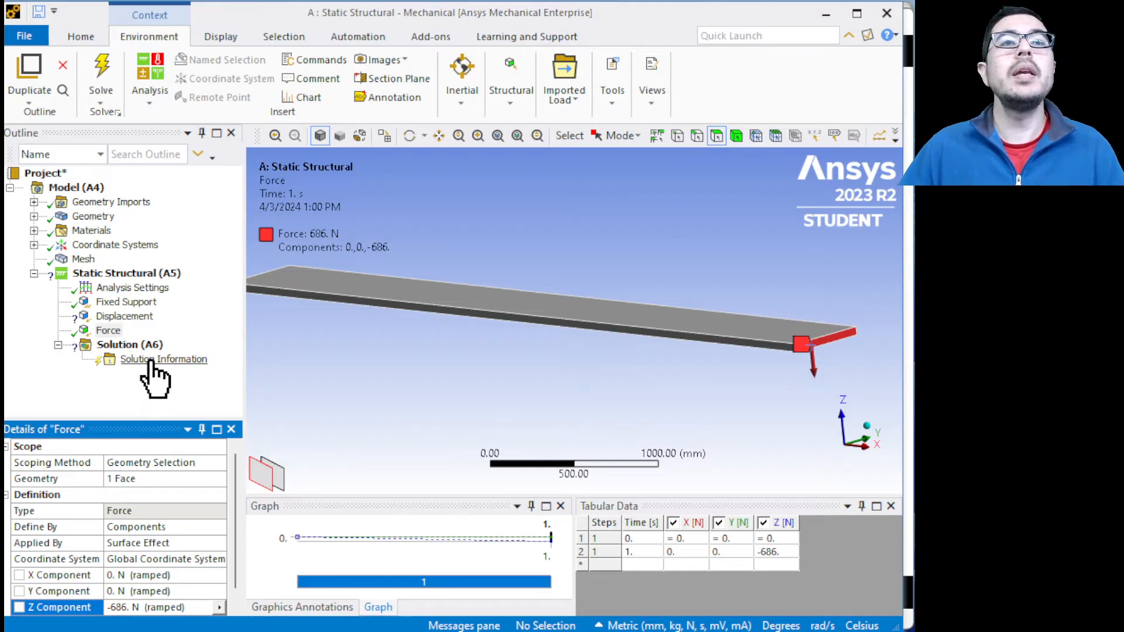
Add an Equivalent (von-Mises) stress result to the solution and scope it to the whole board body.
click(121, 346)
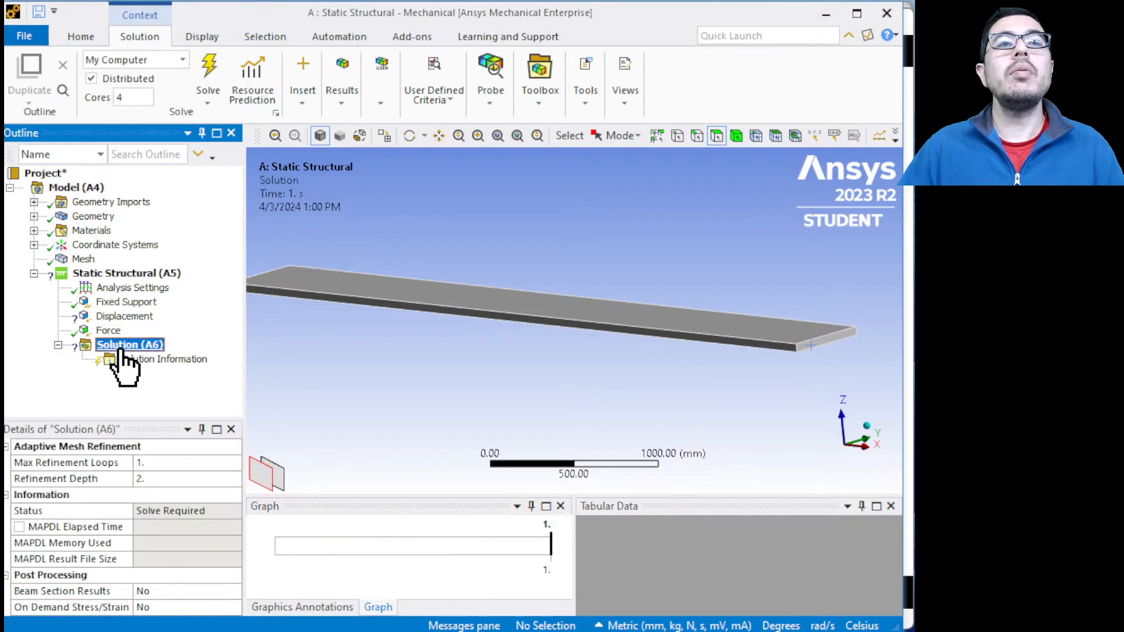
right_click(122, 350)
mouse_move(181, 361)
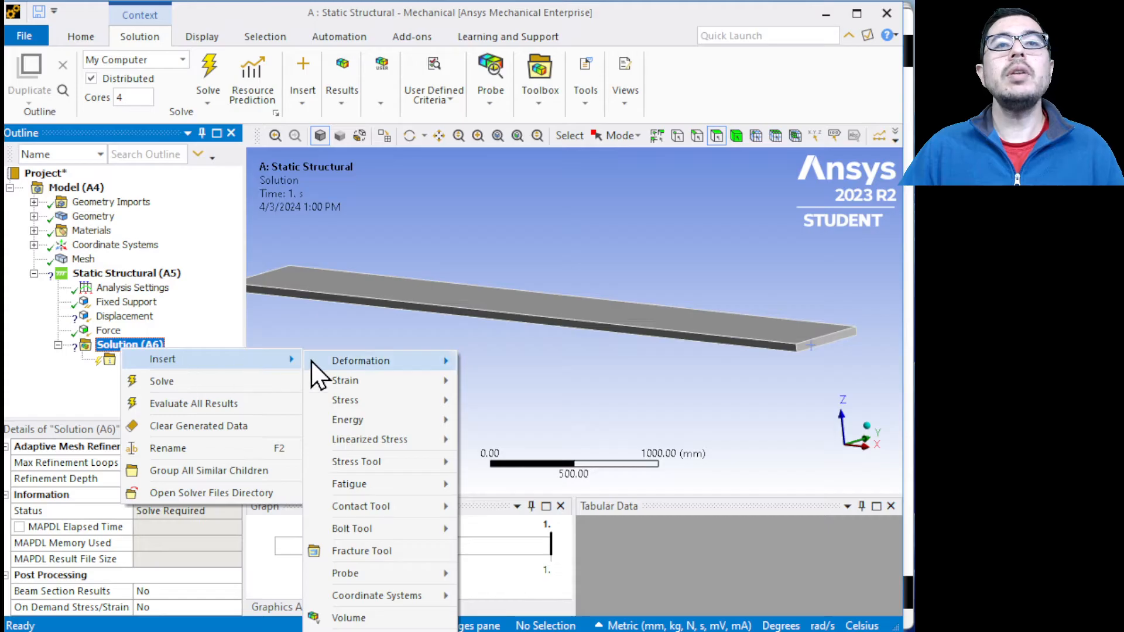
mouse_move(369, 401)
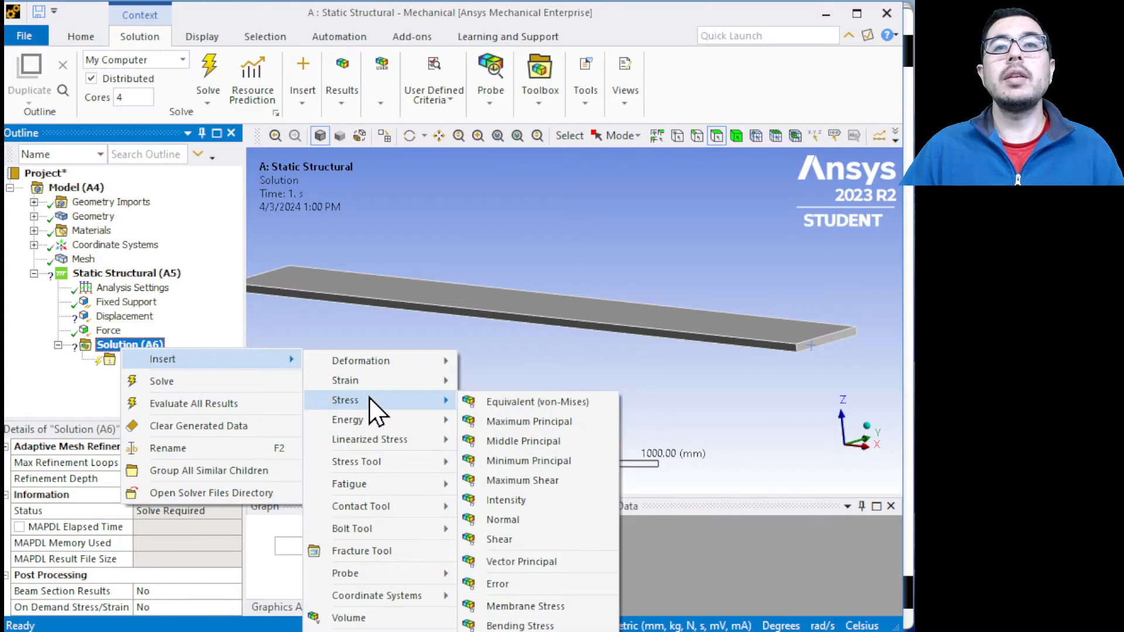
click(517, 403)
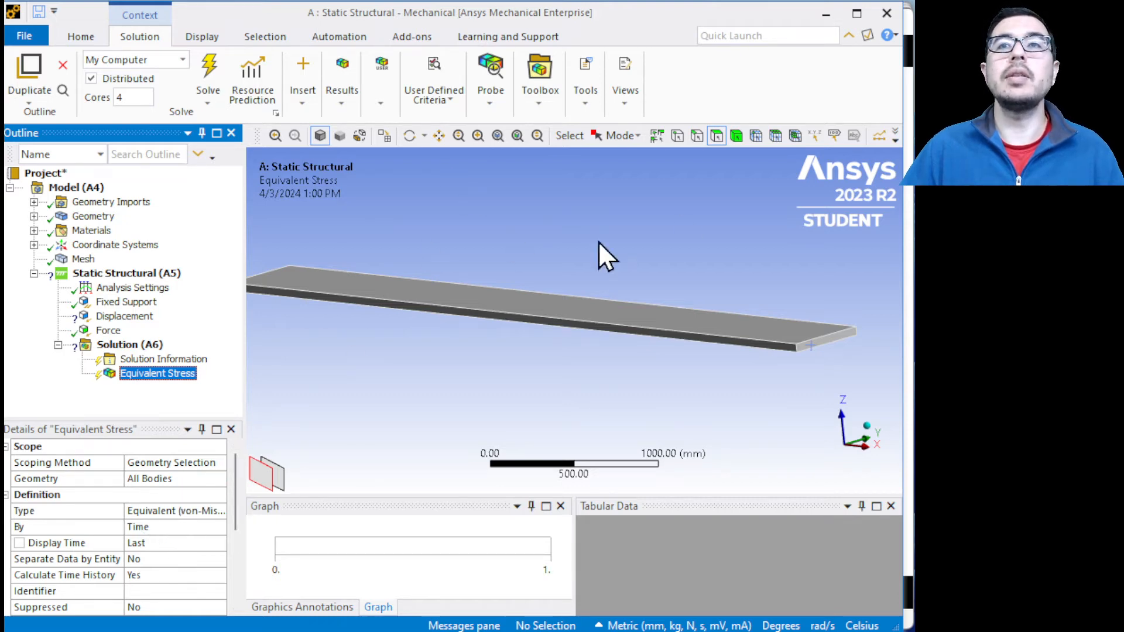
click(151, 478)
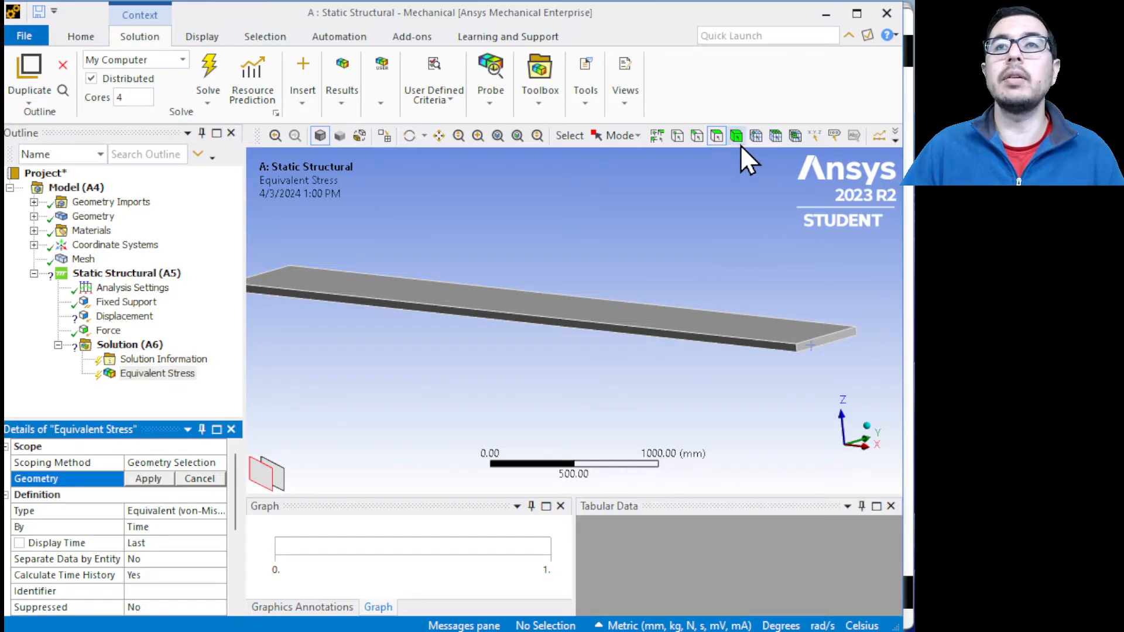
click(452, 294)
click(153, 478)
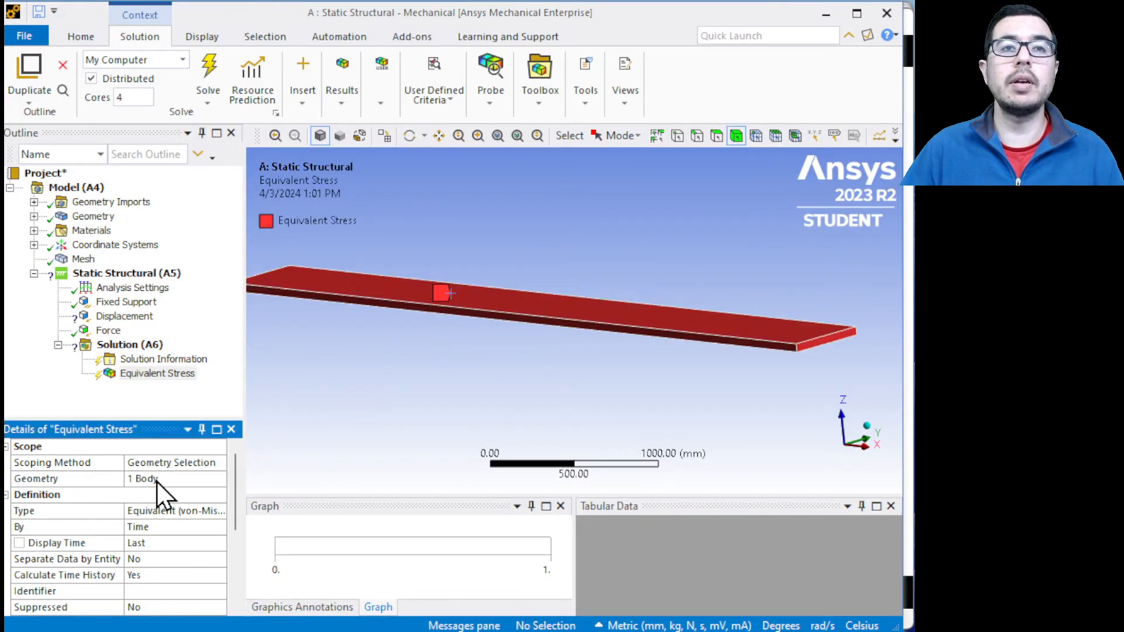
Add a Directional Deformation result oriented along the Z axis and try to solve the analysis.
right_click(133, 350)
mouse_move(179, 360)
mouse_move(375, 361)
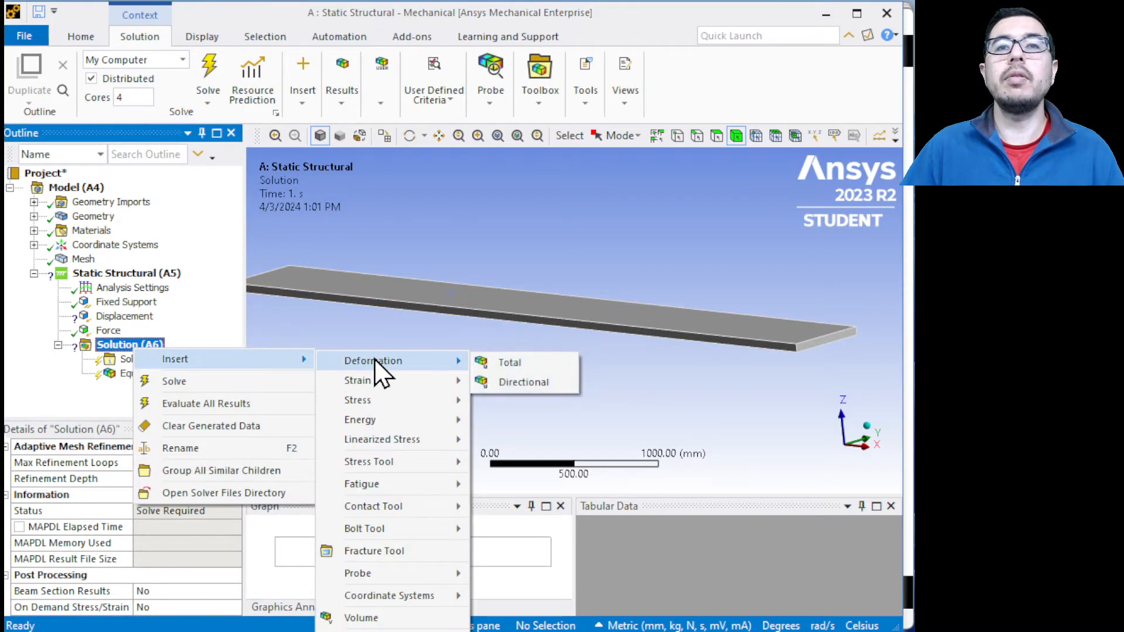
click(506, 380)
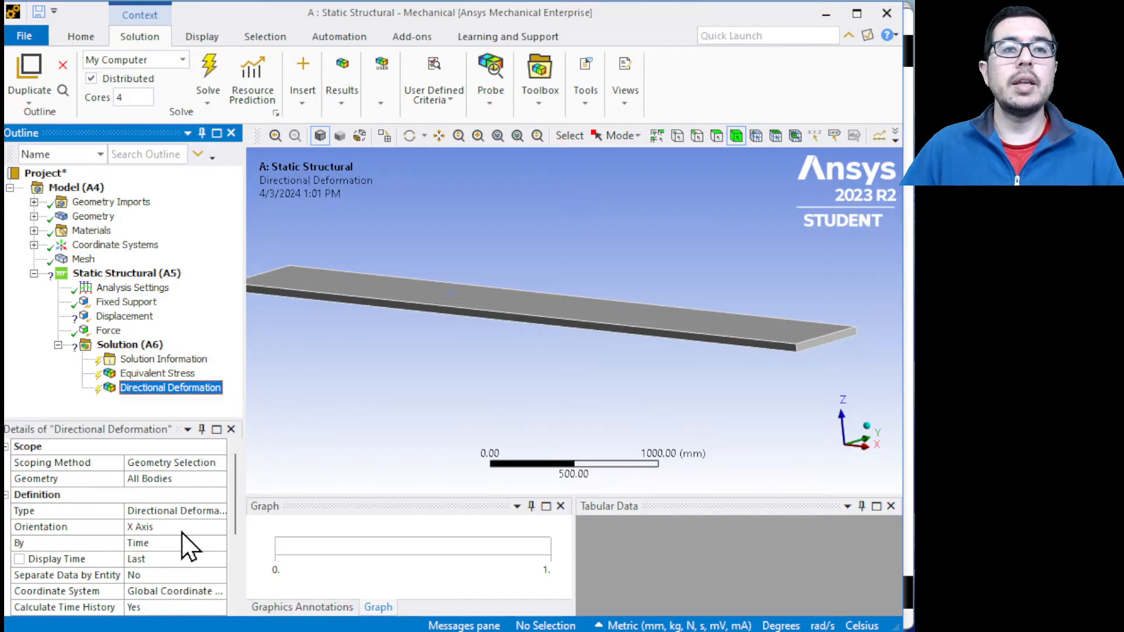
scroll(186, 545, down, 1)
click(170, 479)
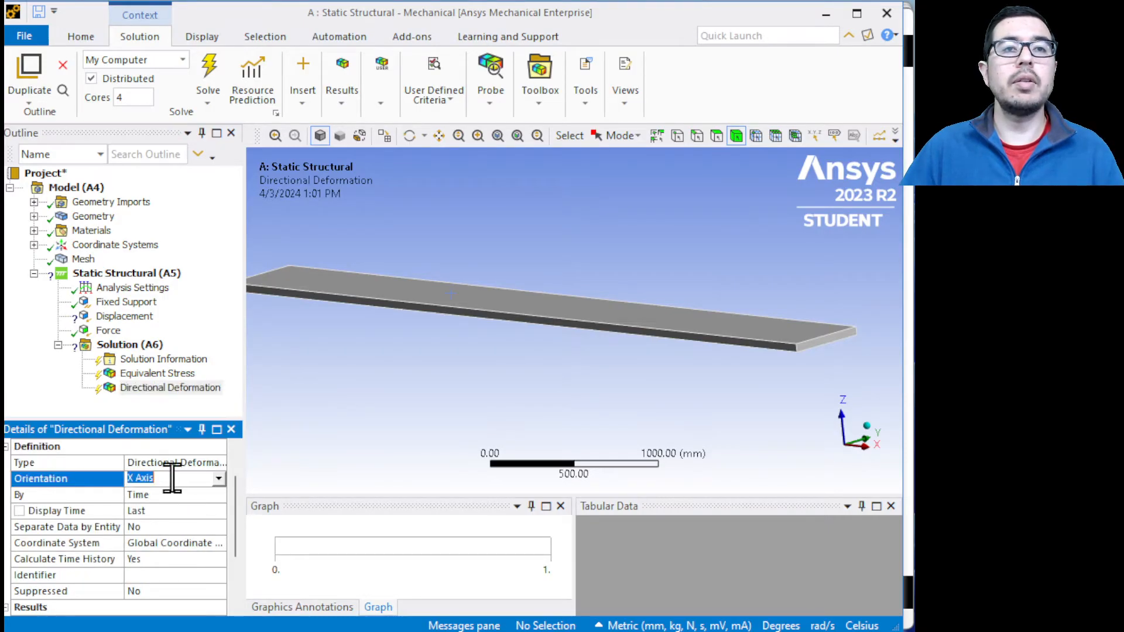
click(219, 478)
click(168, 525)
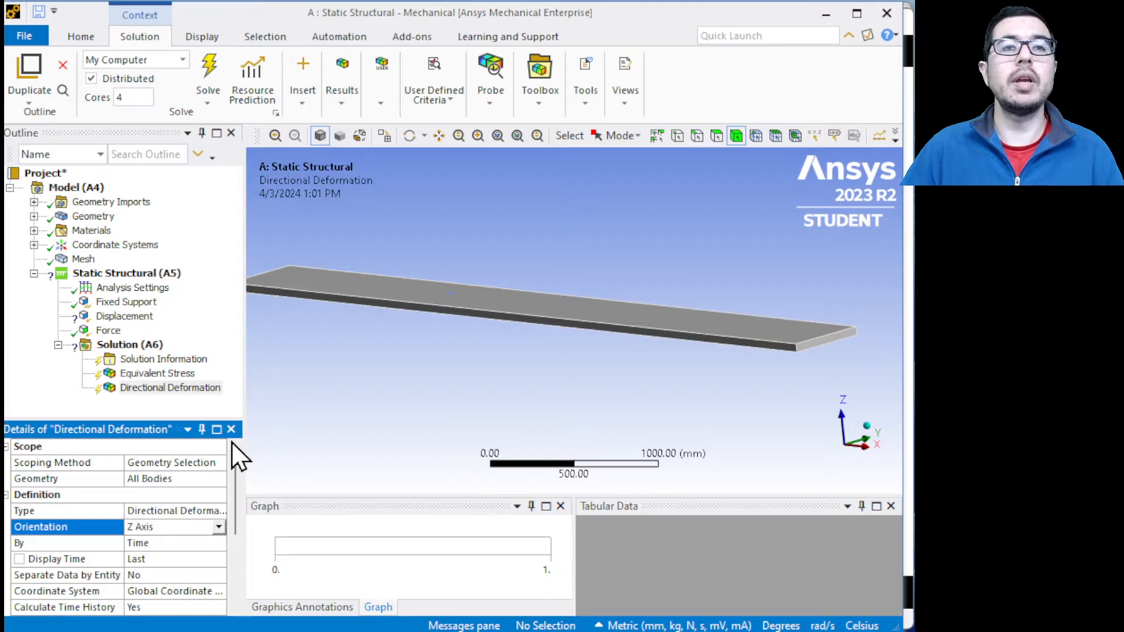
click(207, 73)
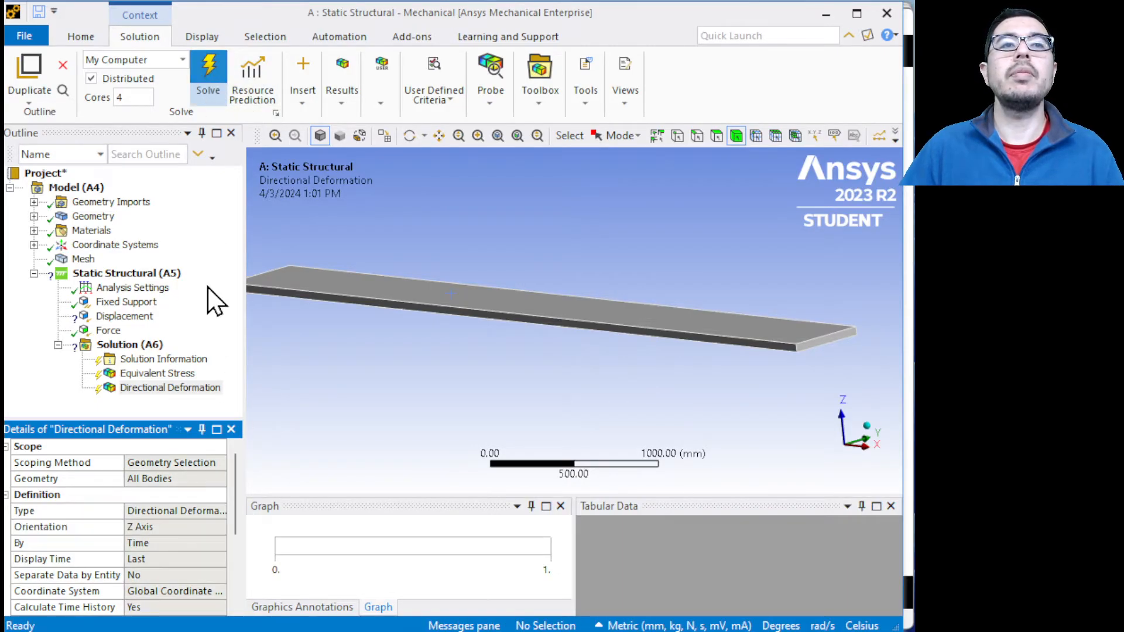
Scope the existing Displacement support to the underside's rear end edge and the split edge at the fulcrum.
click(120, 319)
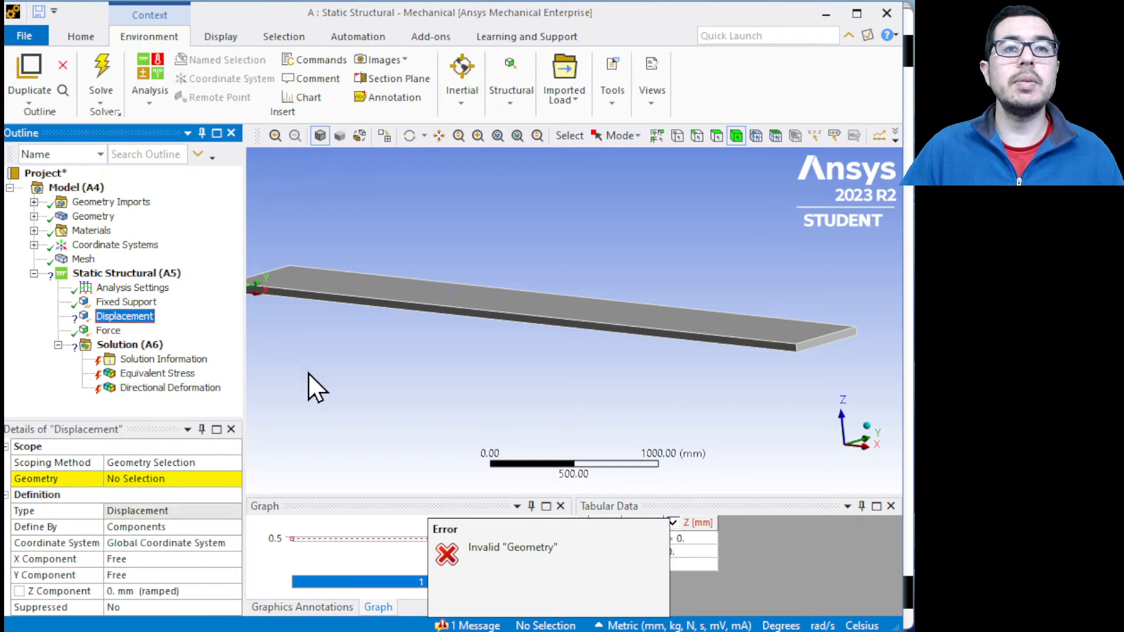
middle_drag(308, 373, 382, 363)
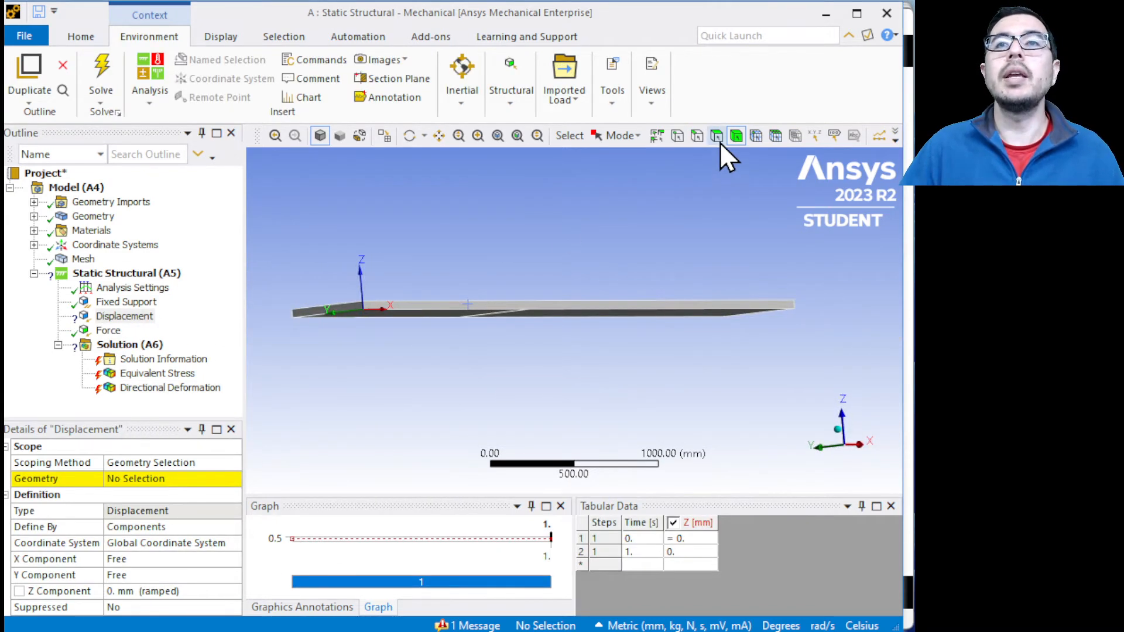
click(697, 136)
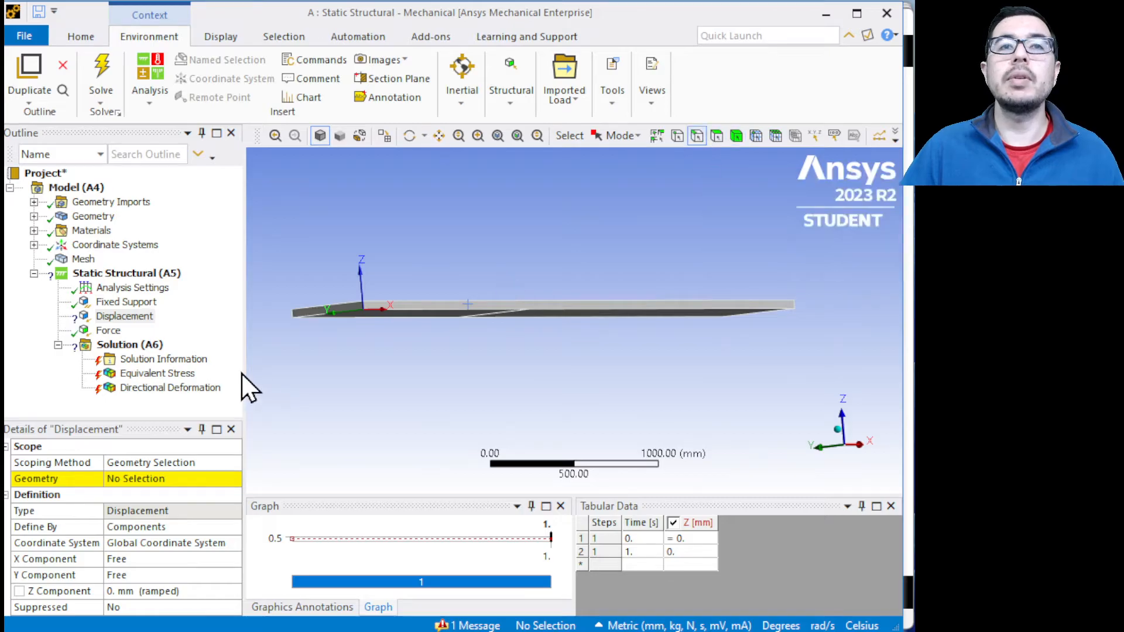
click(322, 318)
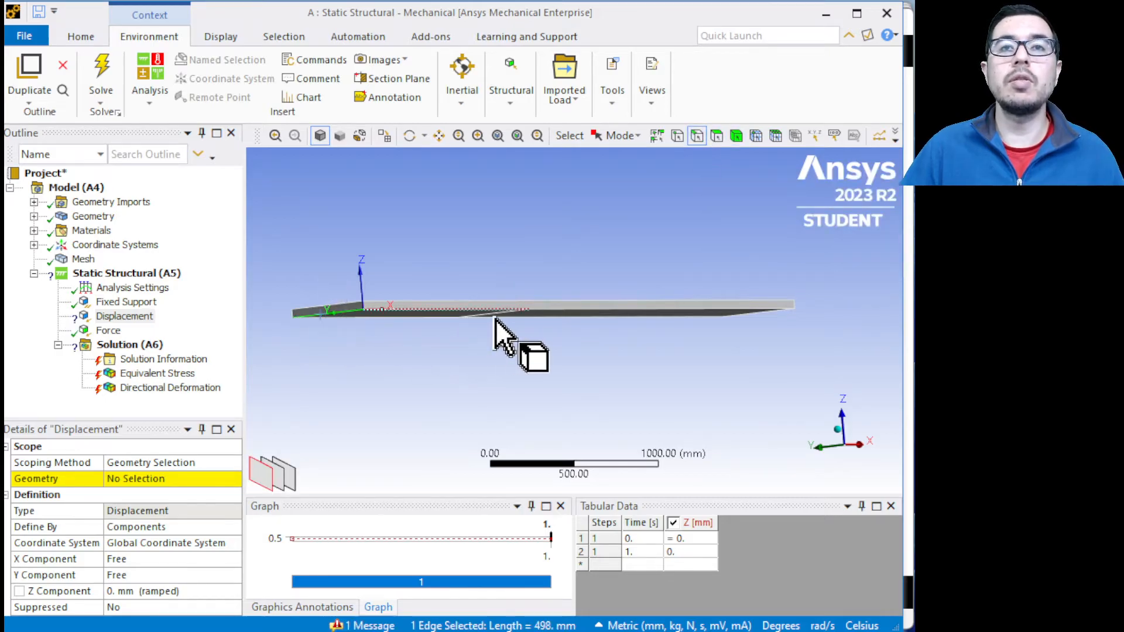
middle_drag(498, 337, 480, 291)
ctrl+click(482, 285)
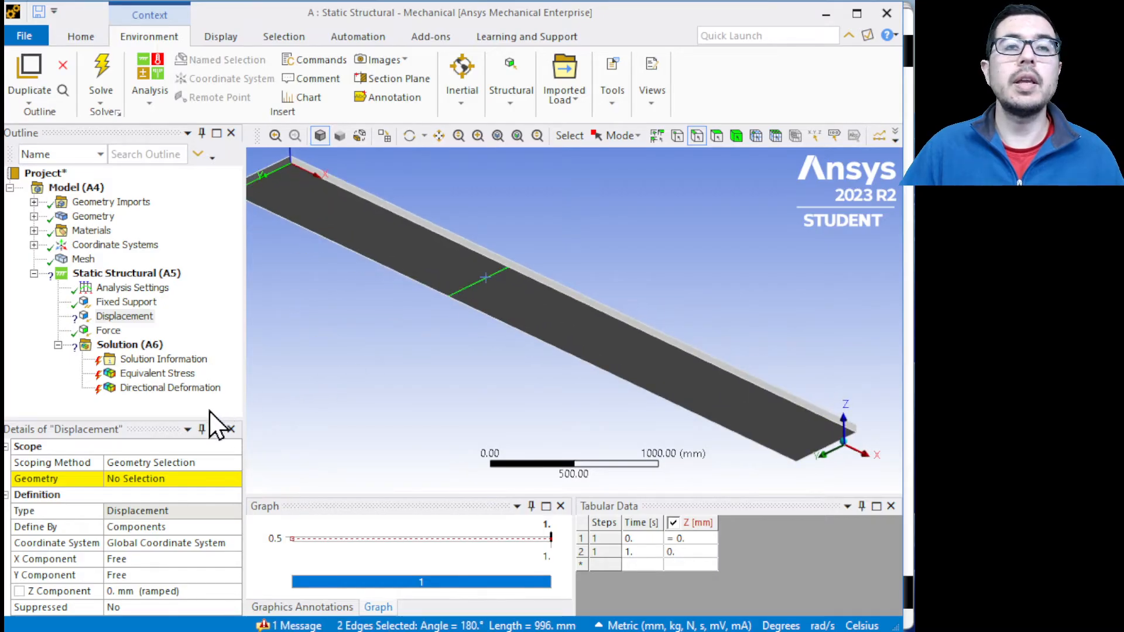
click(136, 479)
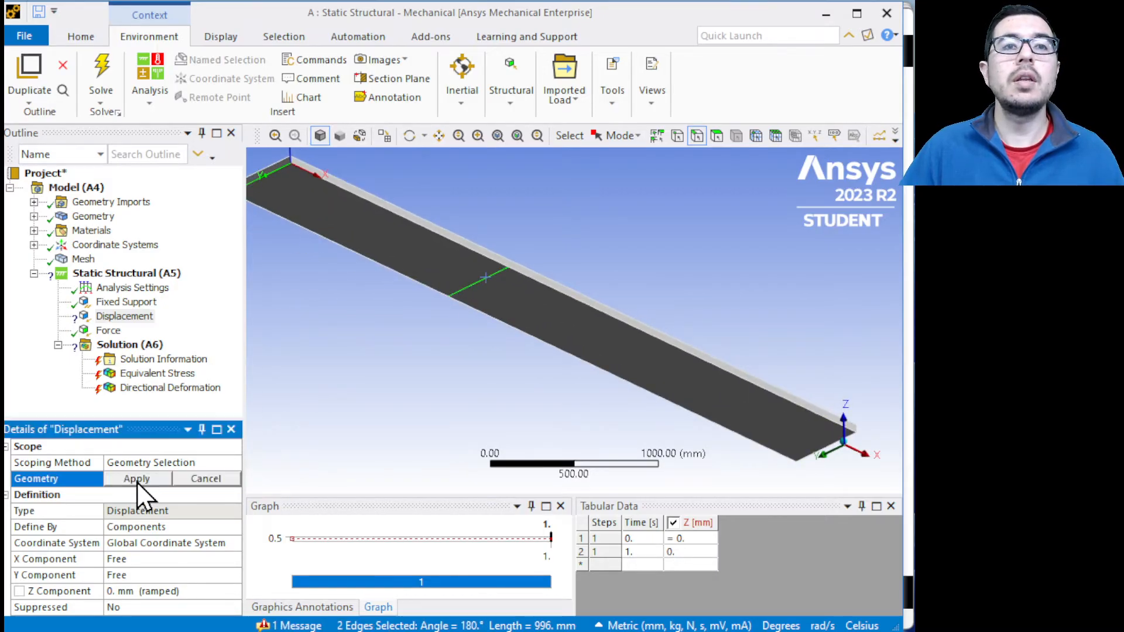
click(136, 479)
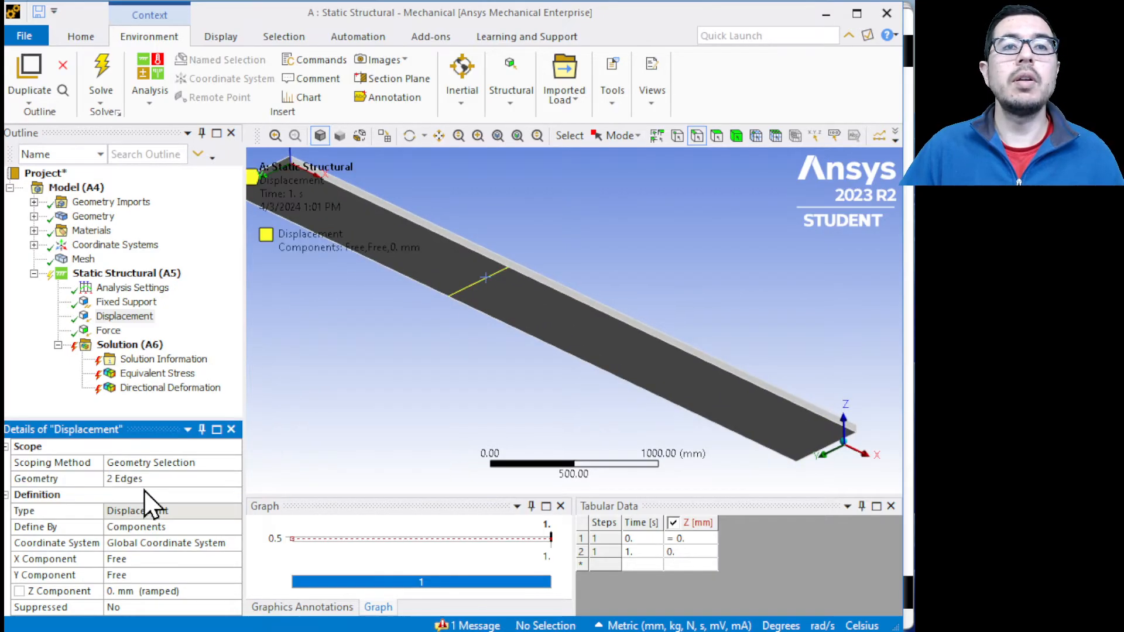
Solve the static structural analysis with the updated supports.
click(136, 347)
click(206, 72)
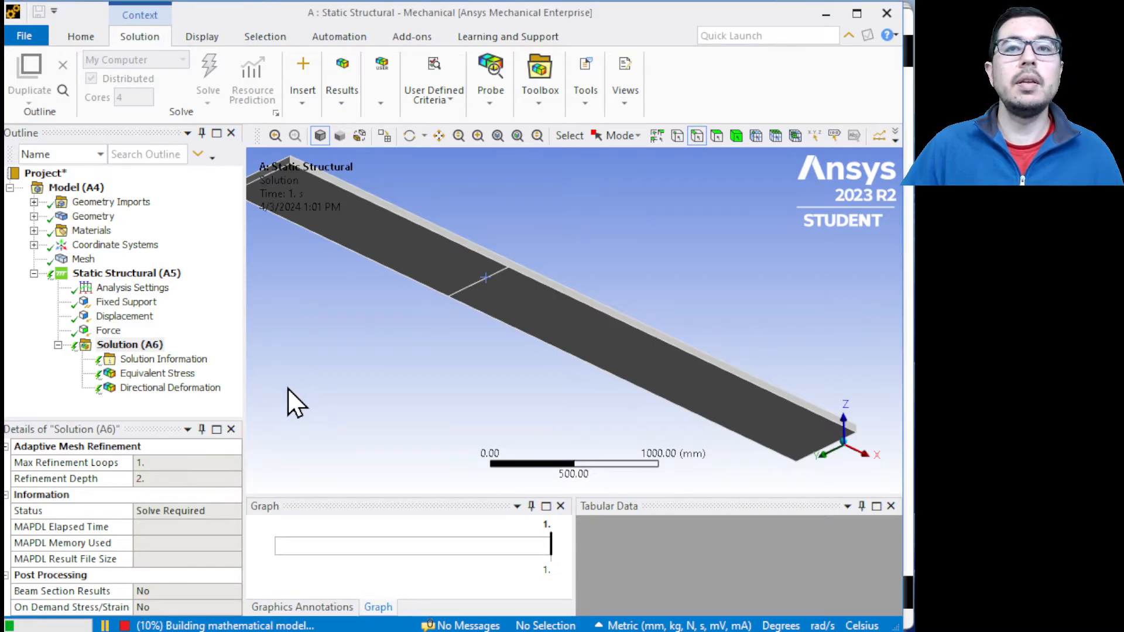
middle_drag(455, 289, 268, 363)
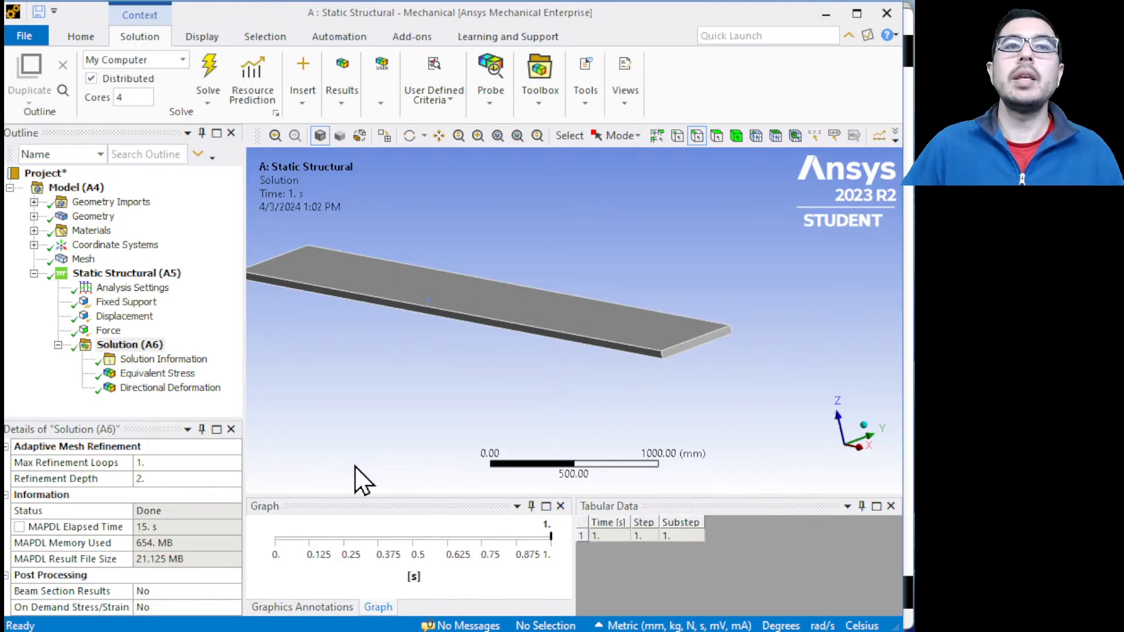
Display the Equivalent Stress result and examine the stress distribution along the deflected board from several angles.
click(149, 373)
drag(522, 381, 504, 367)
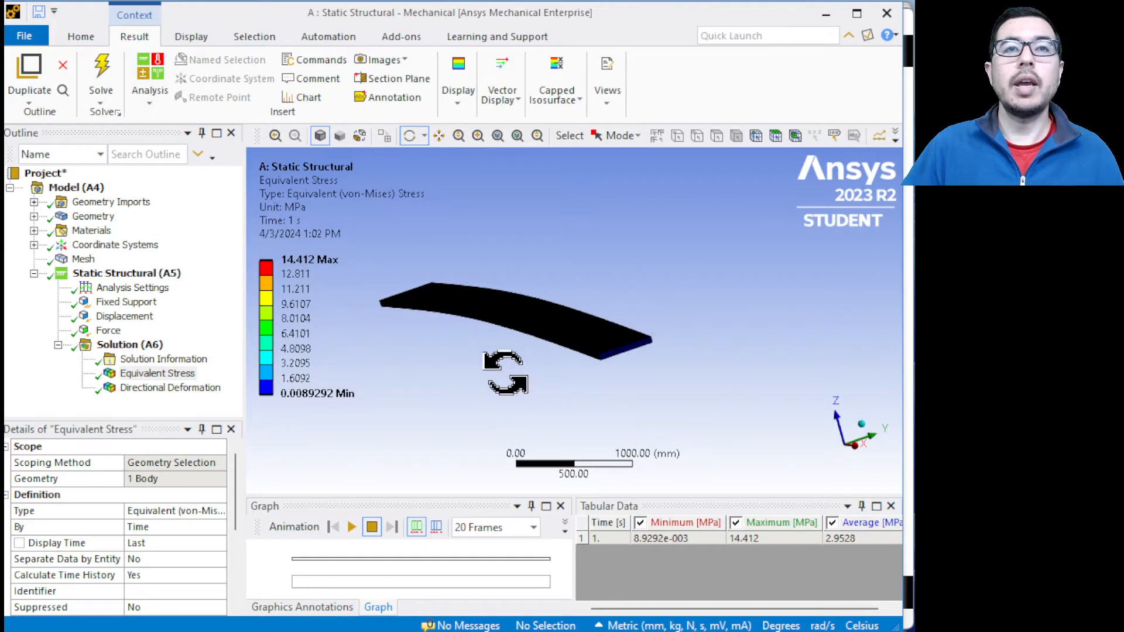
scroll(507, 372, down, 1)
ctrl+middle_drag(510, 369, 595, 367)
scroll(555, 361, up, 5)
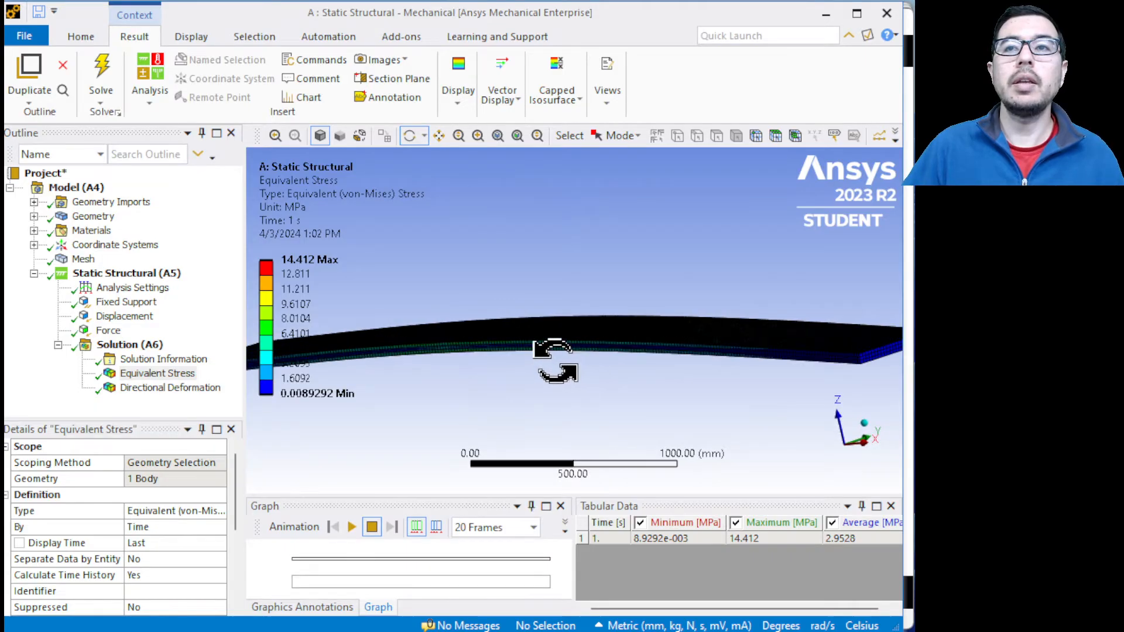
middle_drag(597, 366, 742, 392)
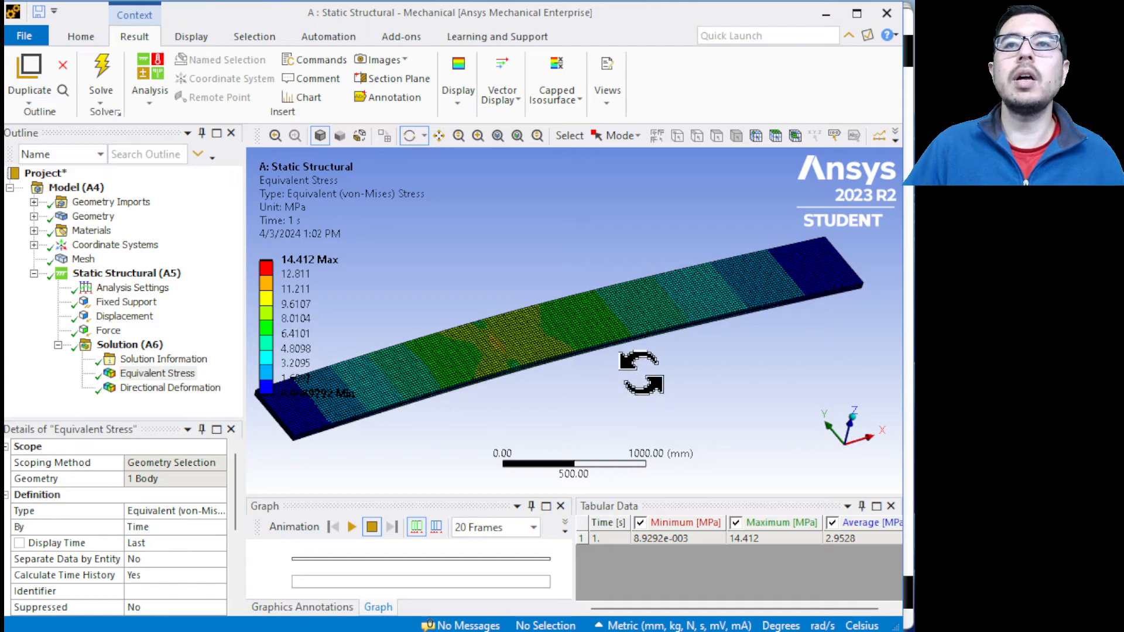
mouse_move(641, 373)
middle_down()
mouse_move(685, 344)
mouse_move(655, 384)
mouse_move(633, 359)
middle_up()
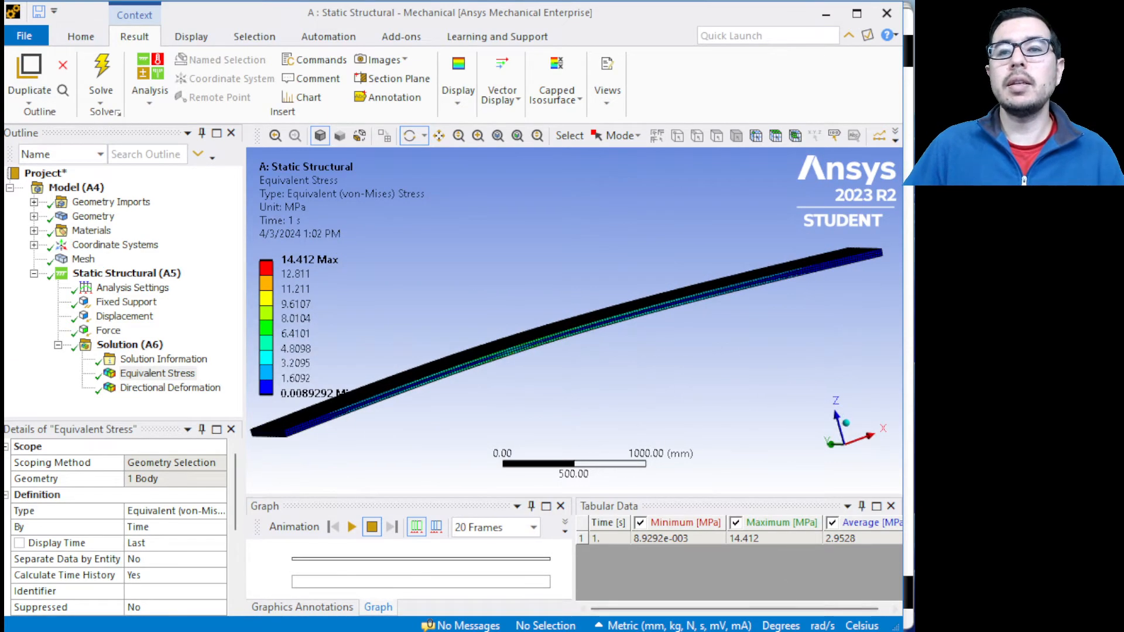
Switch to the PowerPoint slide show and review the static calculations and the analytical beam solutions for comparison.
key(alt+Tab)
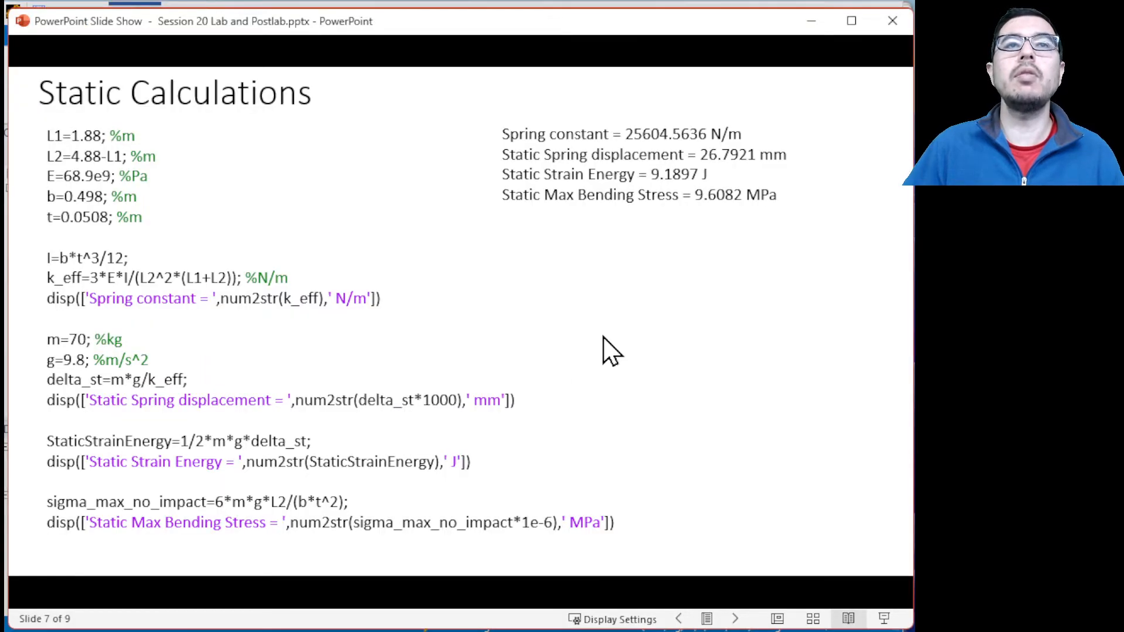
key(Left)
key(Right)
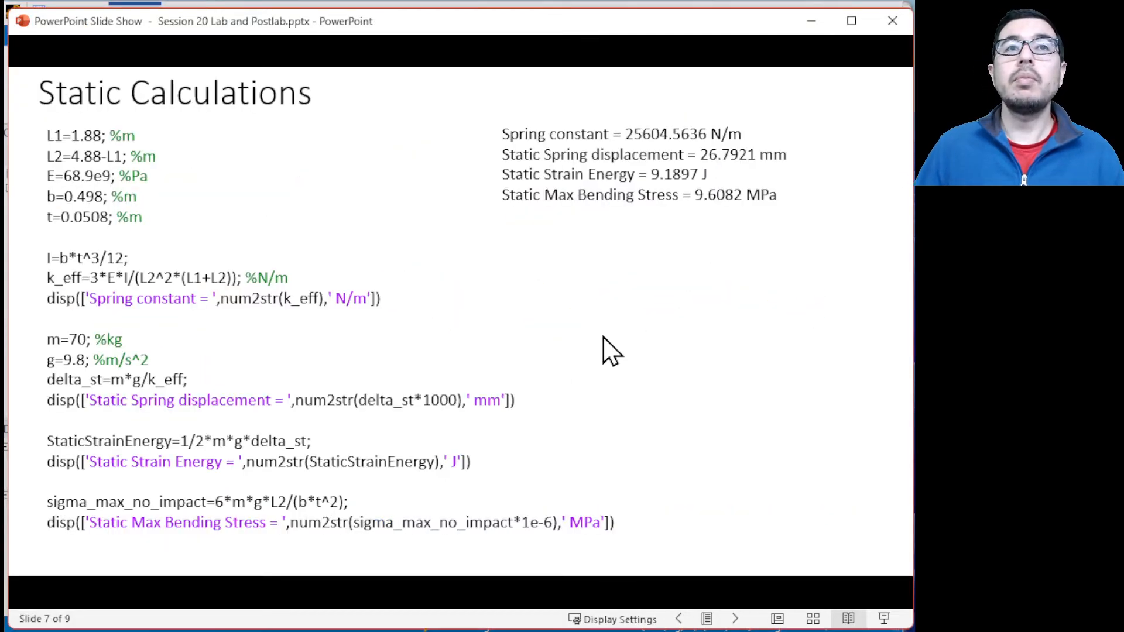
key(Left)
key(Left)
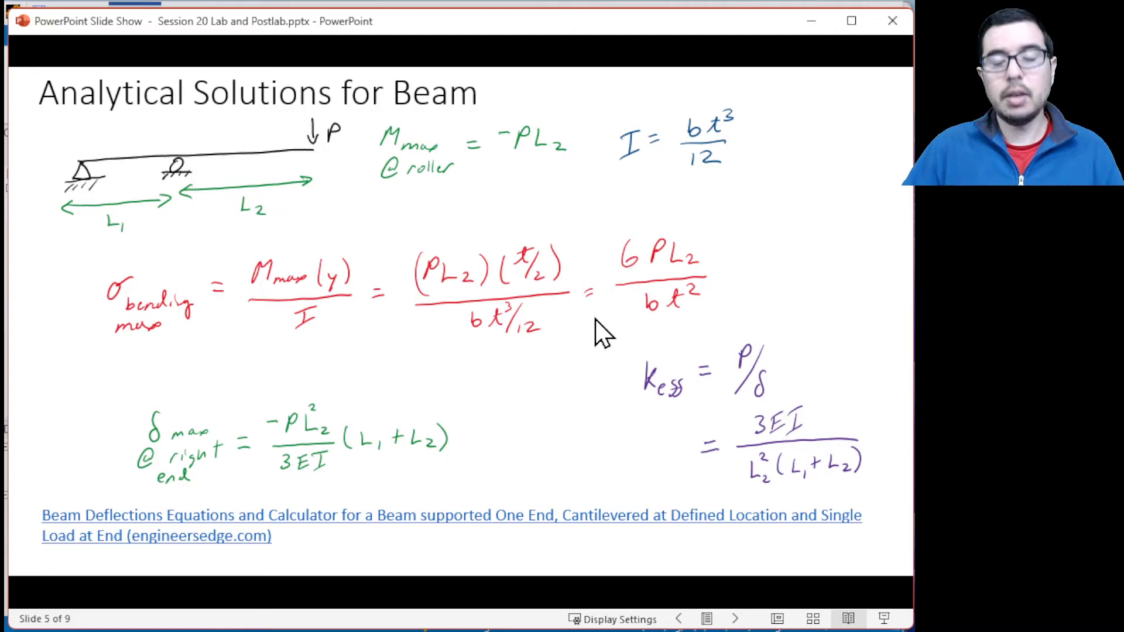
Switch back to Ansys Mechanical and show the maximum marker on the Equivalent Stress plot.
key(super+Tab)
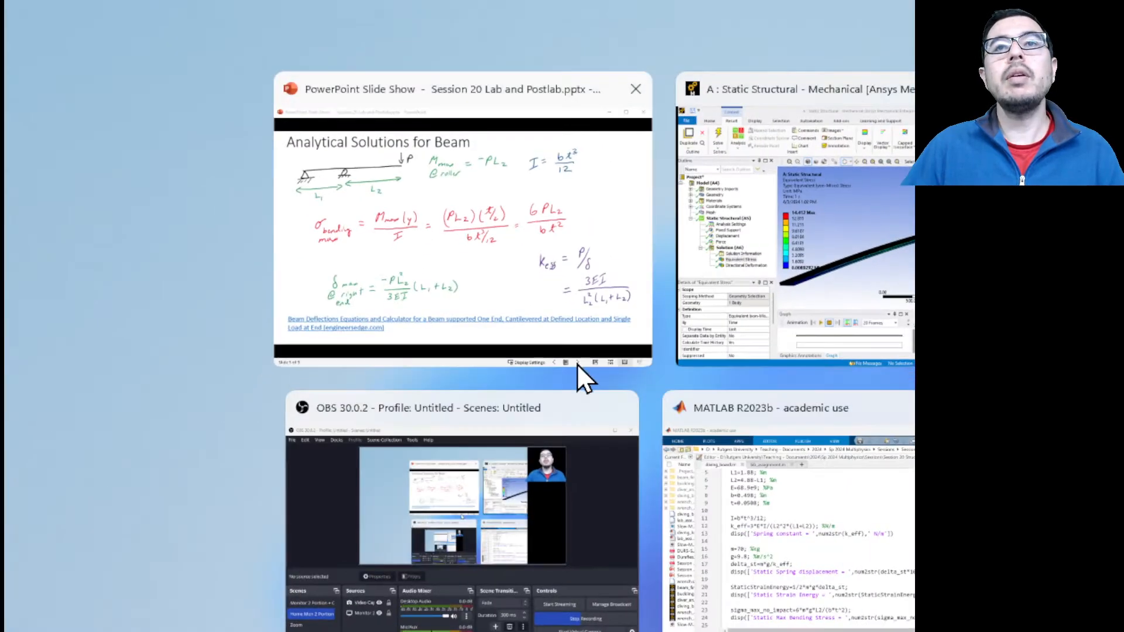
click(863, 287)
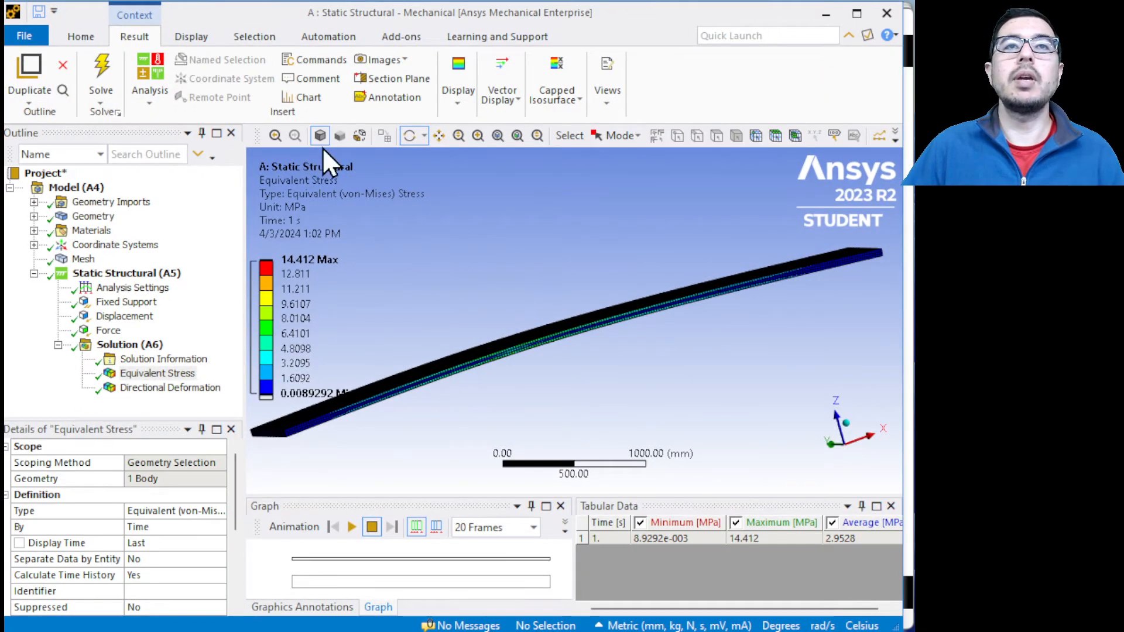
drag(570, 356, 604, 362)
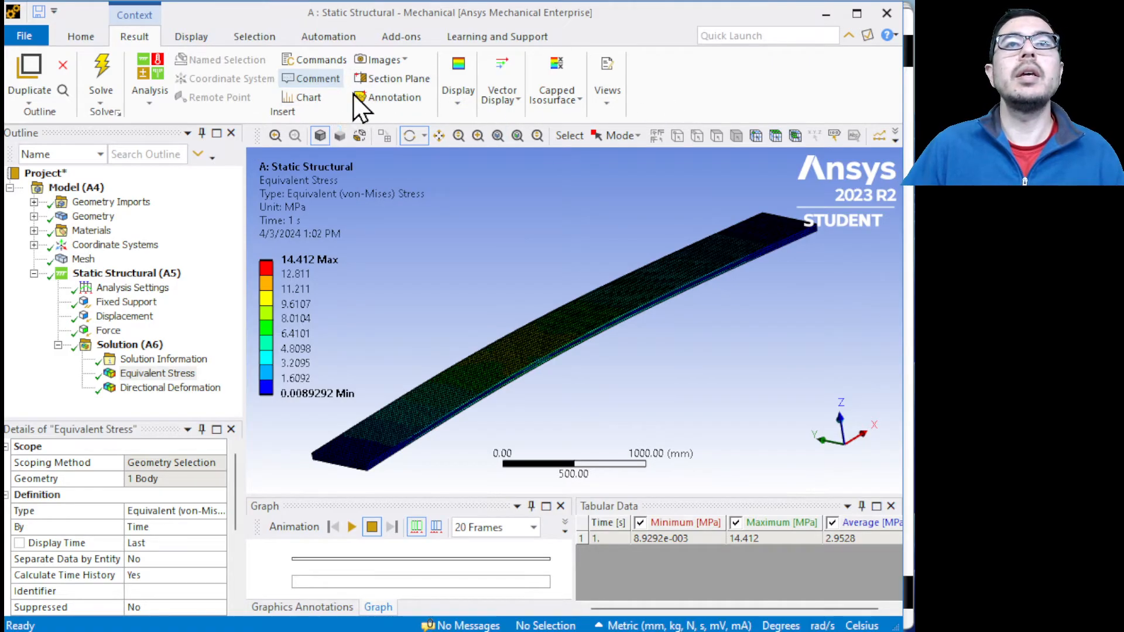
click(458, 99)
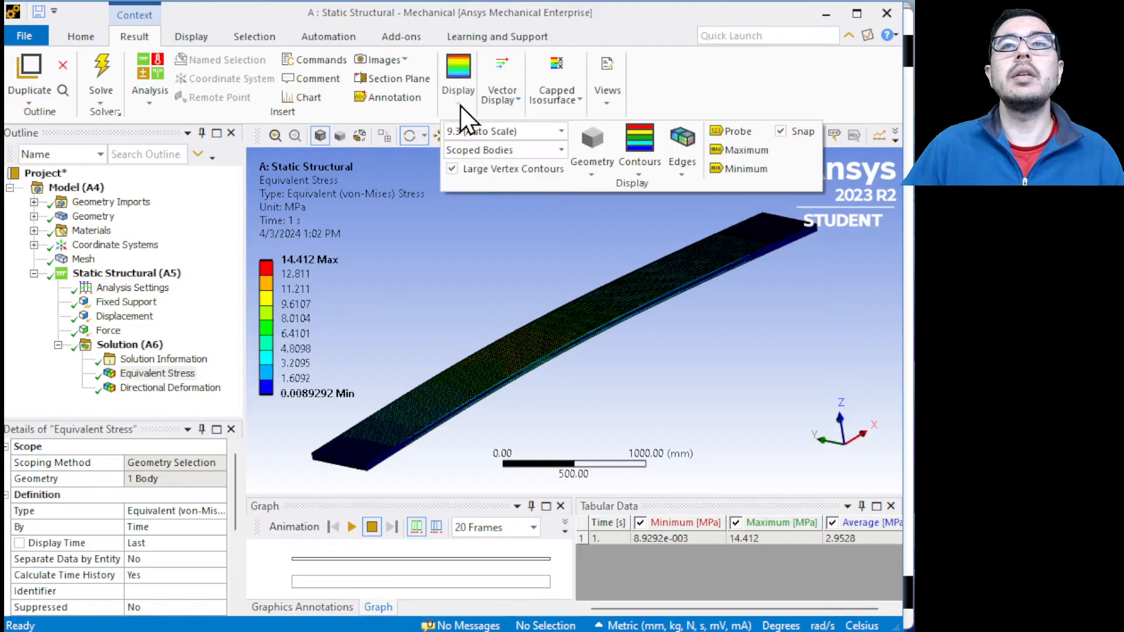
click(752, 151)
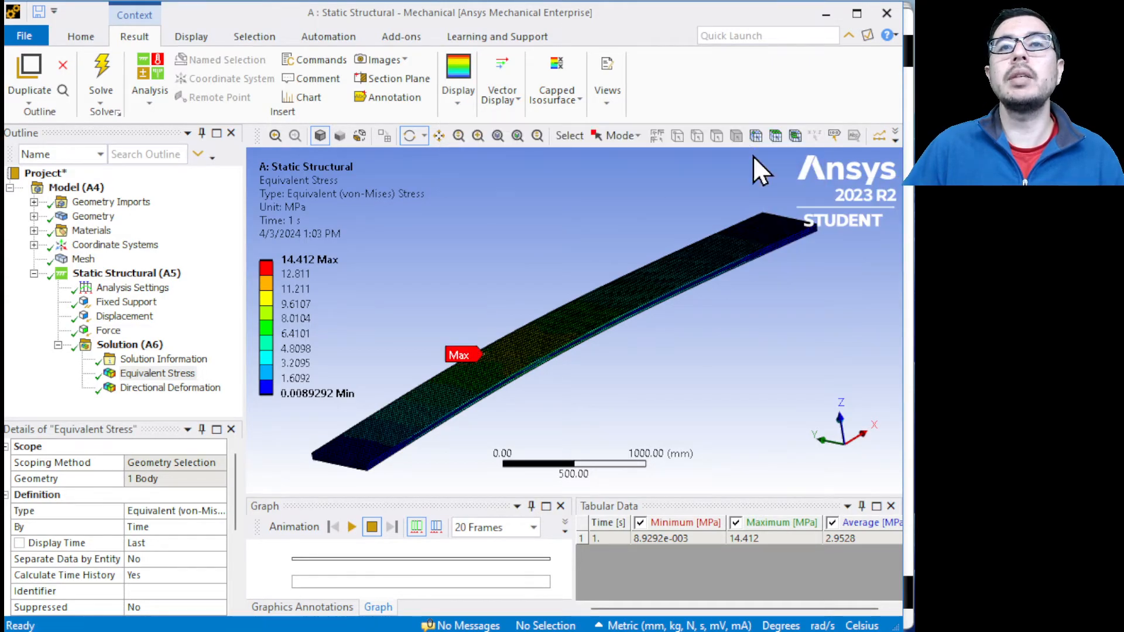
Inspect the location of the maximum stress on the board's underside near the fulcrum.
scroll(466, 363, up, 5)
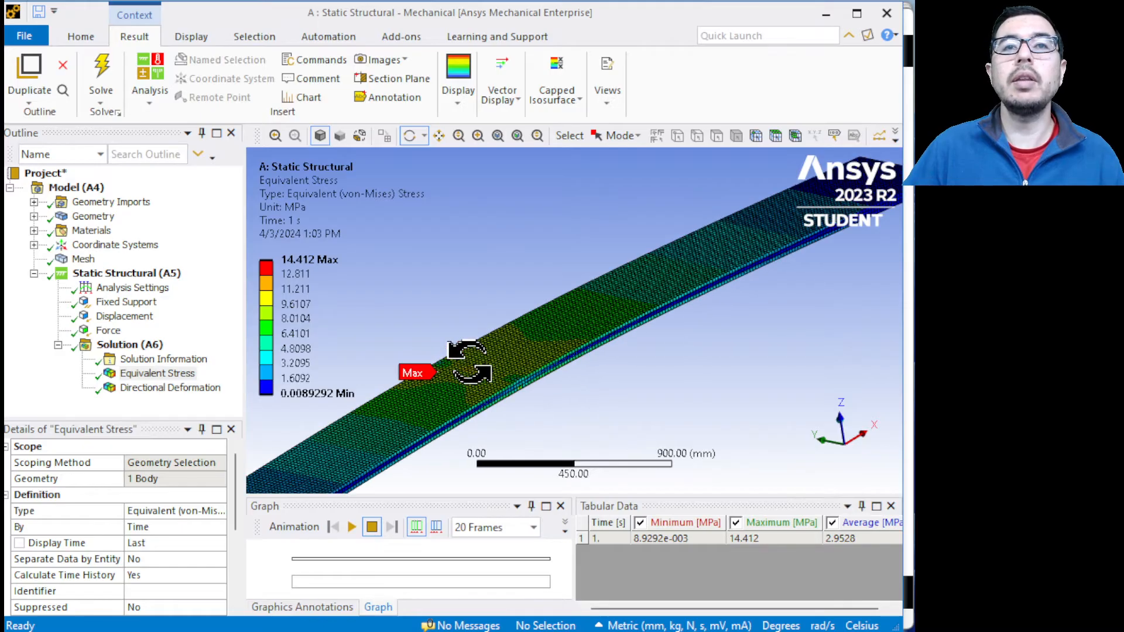
drag(473, 405, 601, 368)
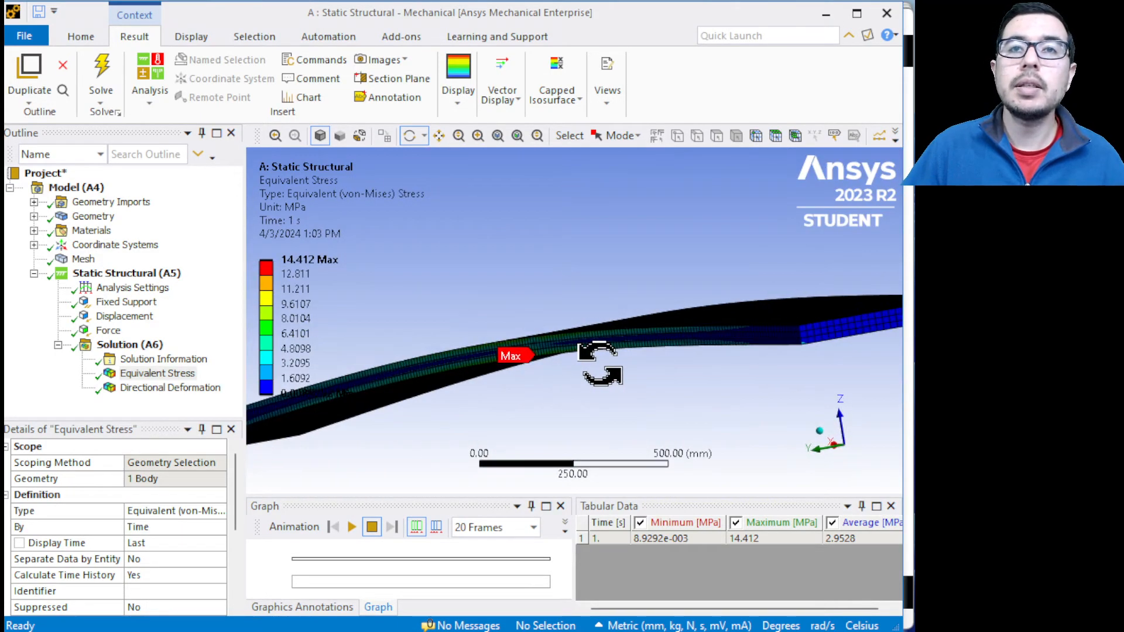
scroll(517, 383, up, 5)
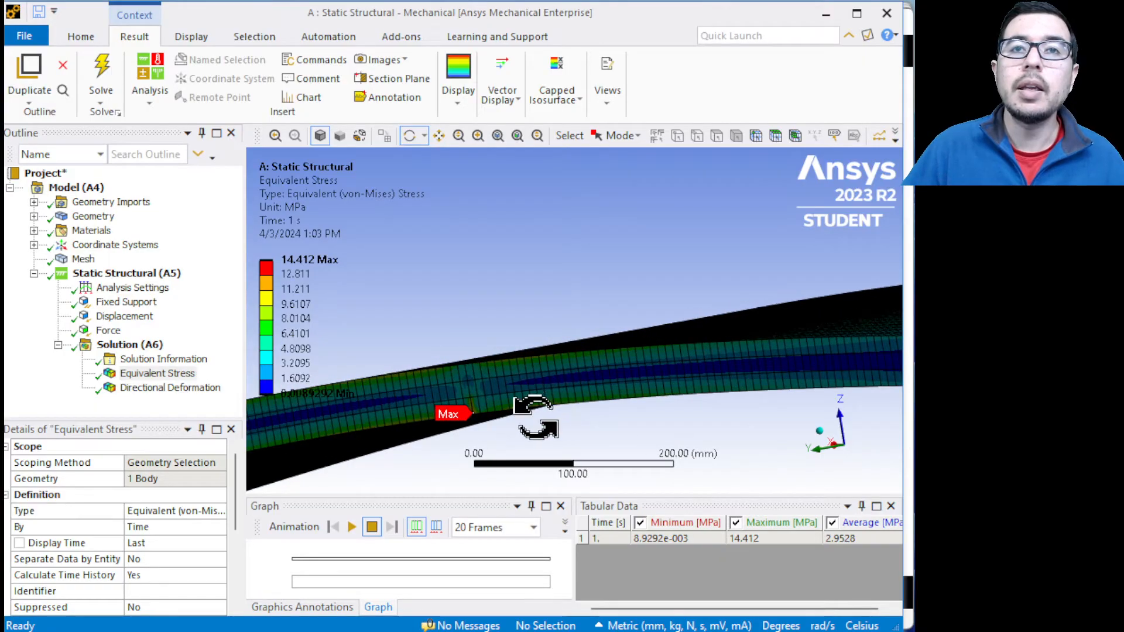
drag(567, 384, 345, 378)
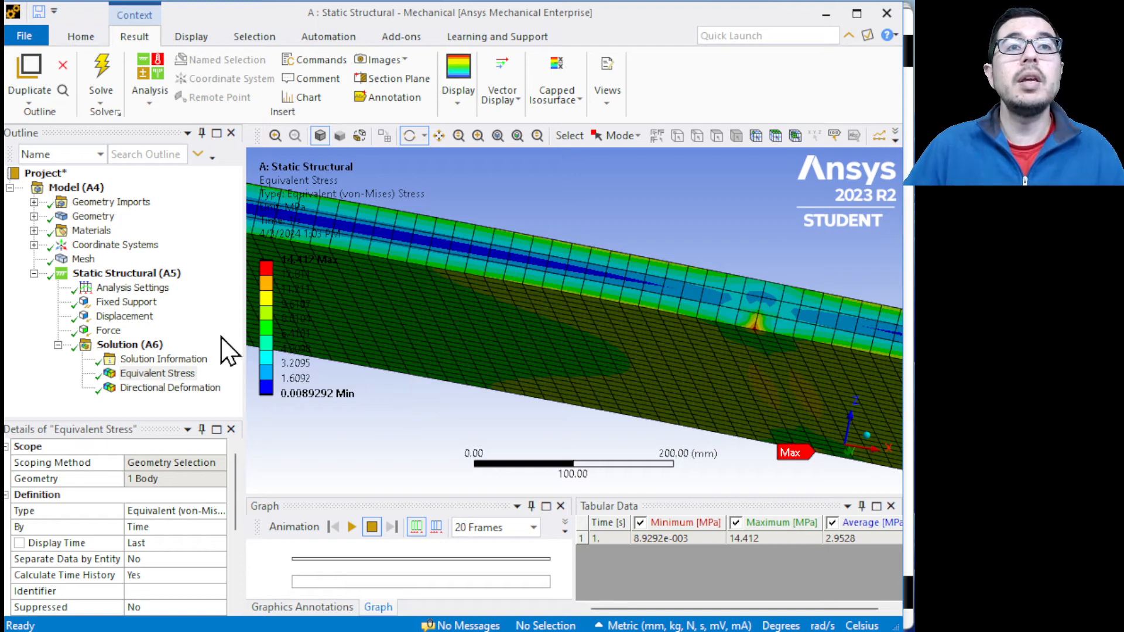
Check the supports and mesh at the fulcrum line, and examine the Equivalent Stress plot on the board's top surface.
click(94, 275)
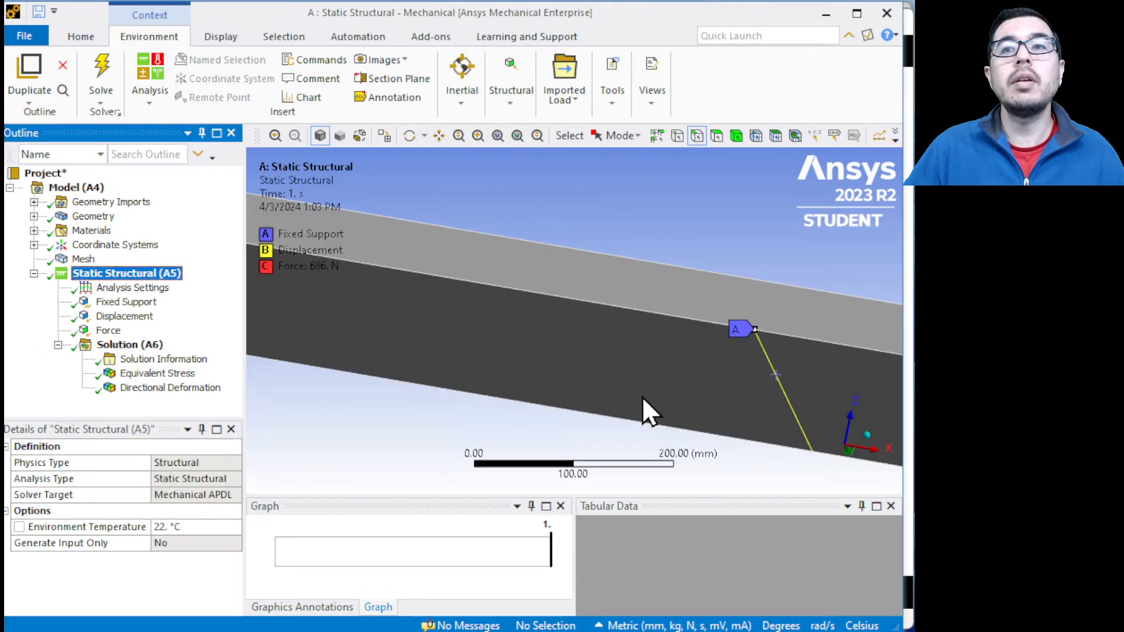
click(84, 259)
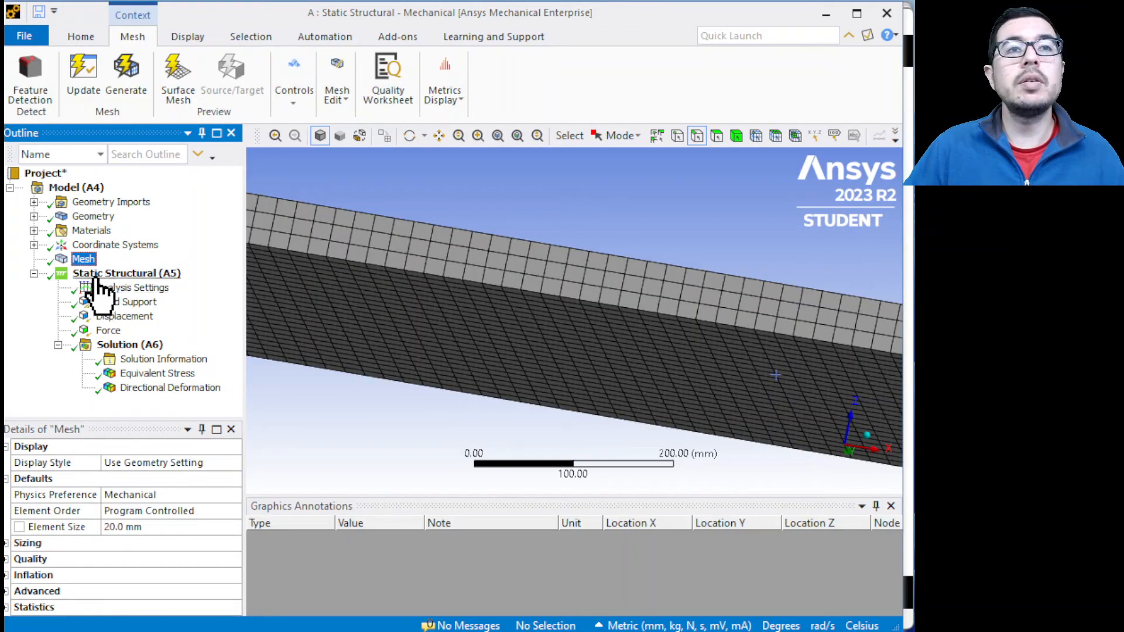
click(96, 274)
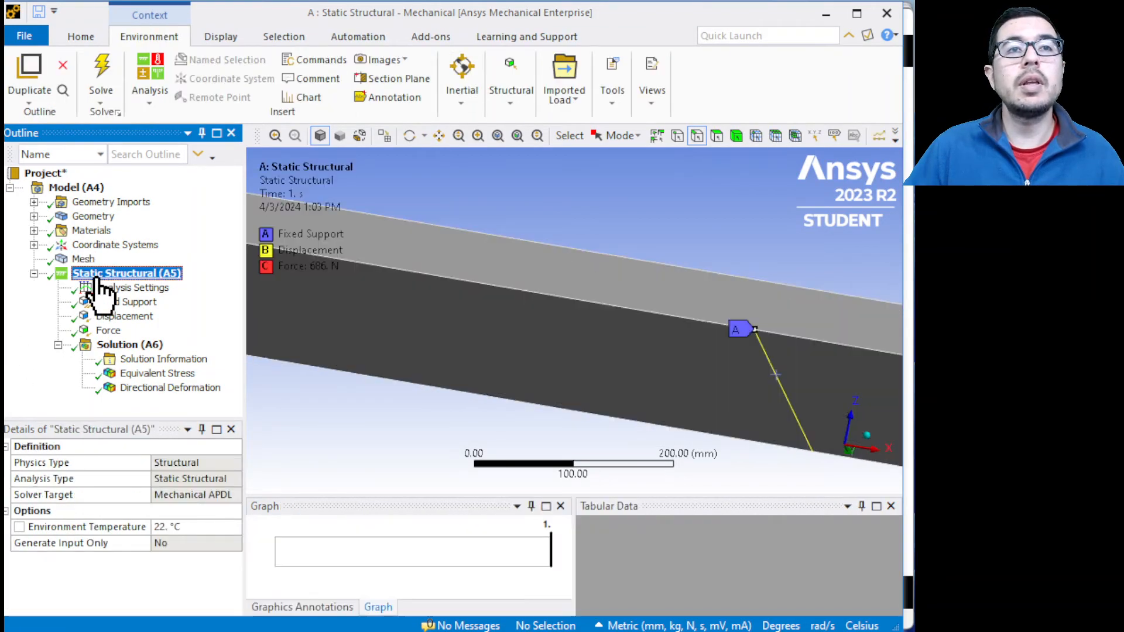
click(136, 378)
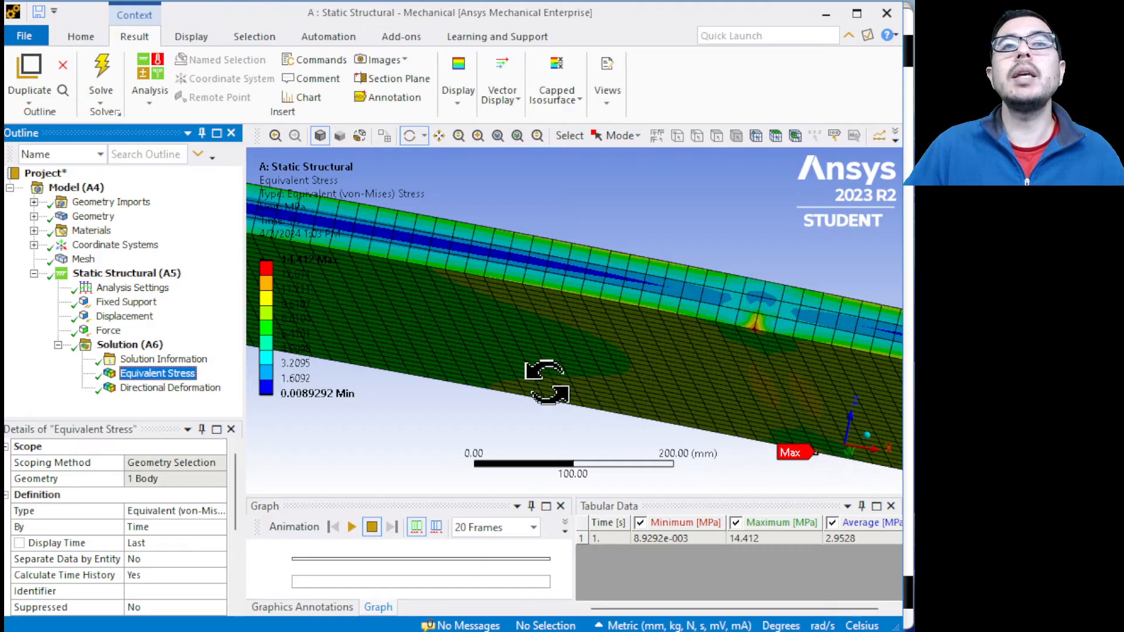
drag(492, 338, 573, 375)
scroll(570, 365, down, 8)
scroll(574, 376, down, 2)
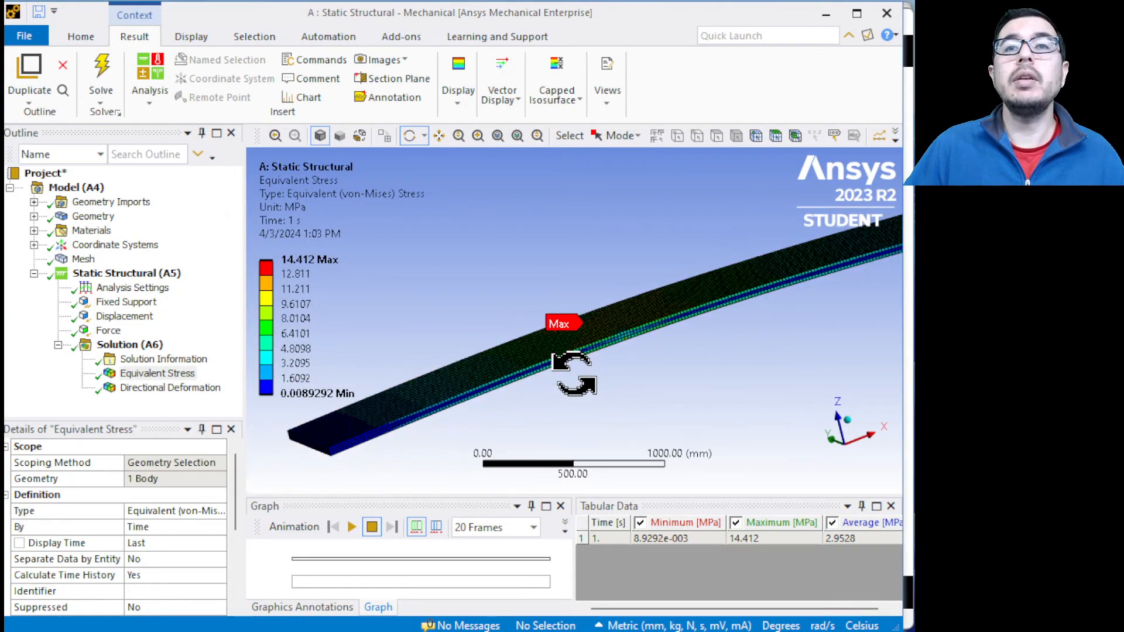
scroll(676, 375, up, 1)
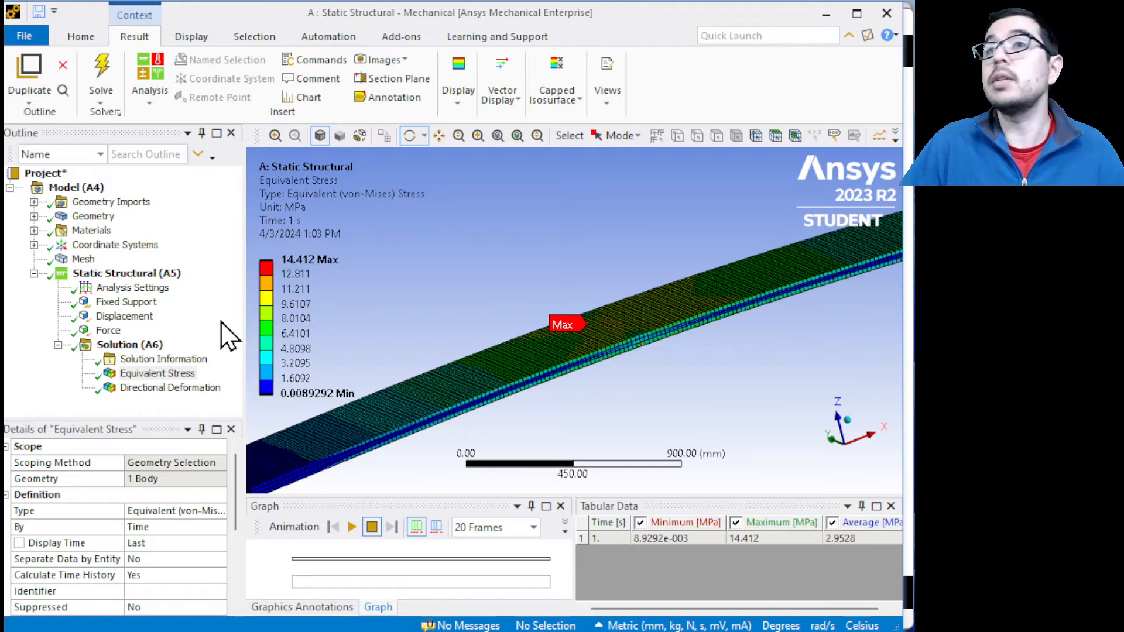
Add a second Equivalent (von-Mises) stress result to the solution and scope it to the board's top face.
click(130, 345)
right_click(135, 347)
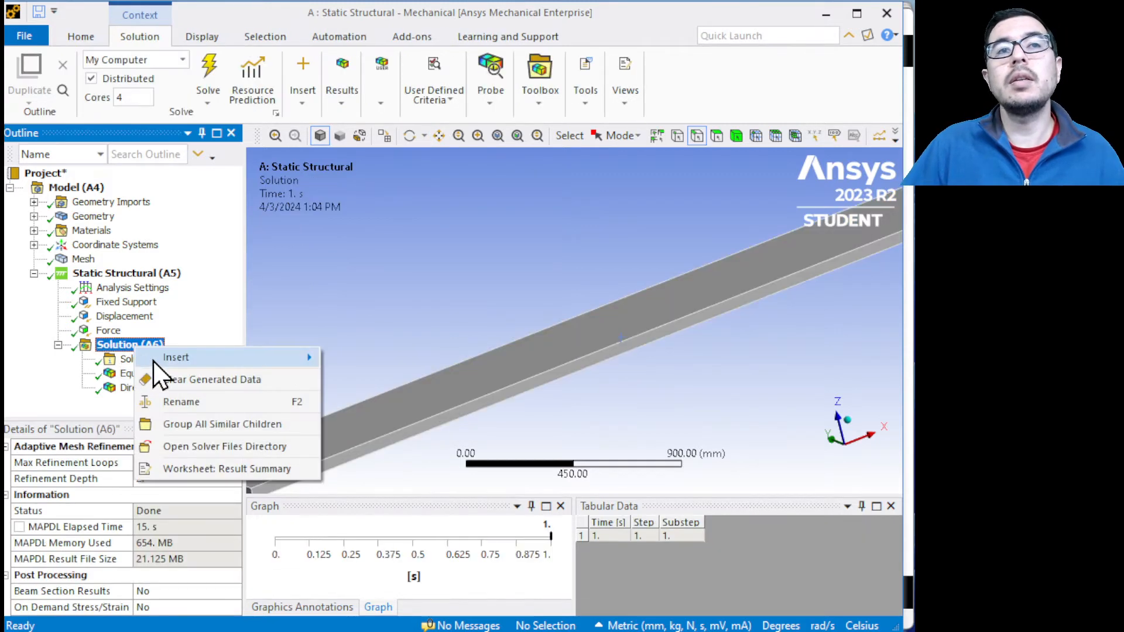
mouse_move(292, 358)
mouse_move(416, 384)
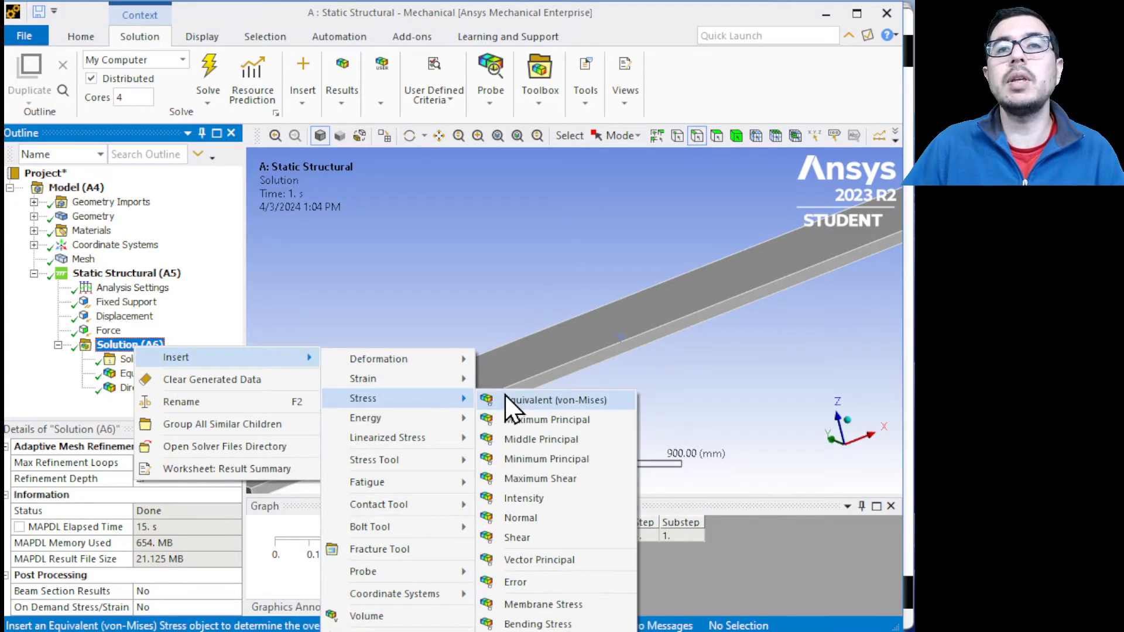
click(505, 399)
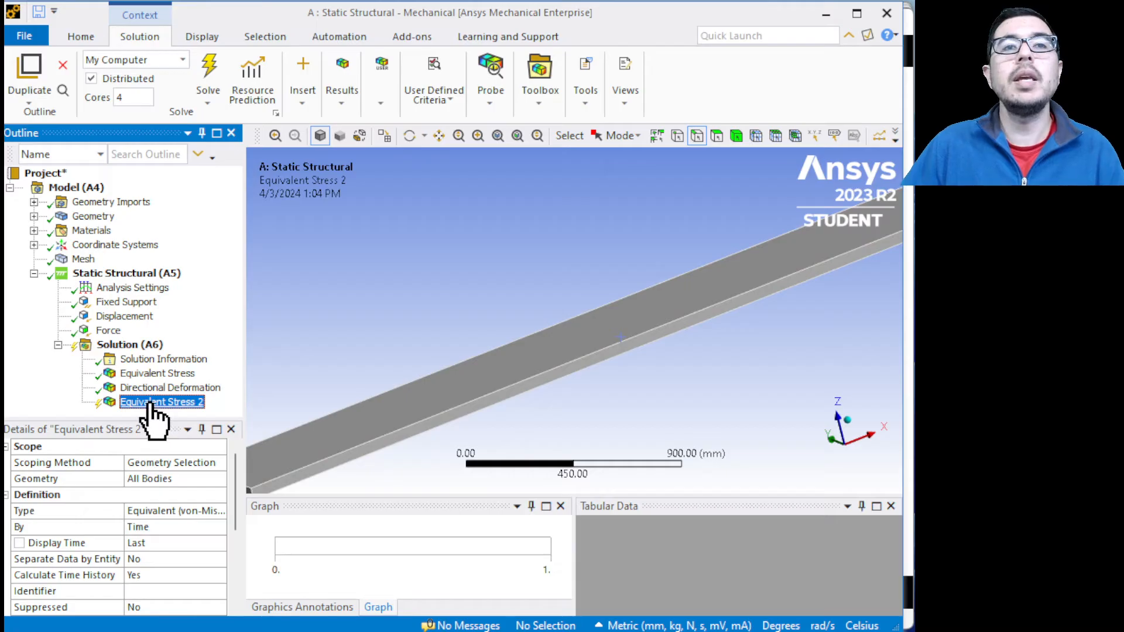
click(165, 479)
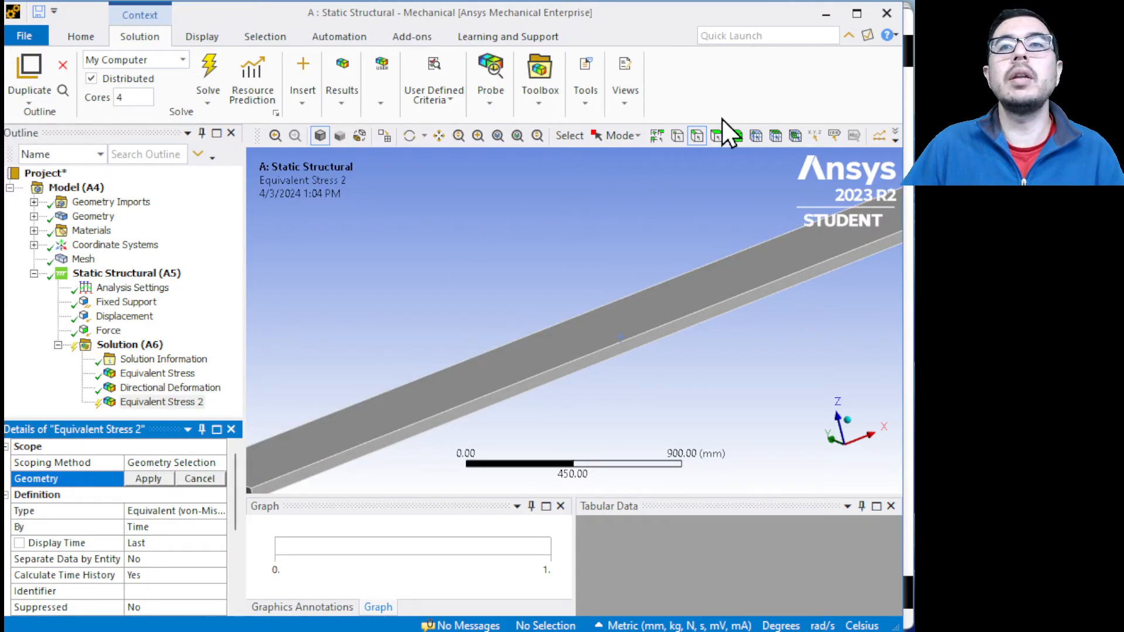
click(723, 139)
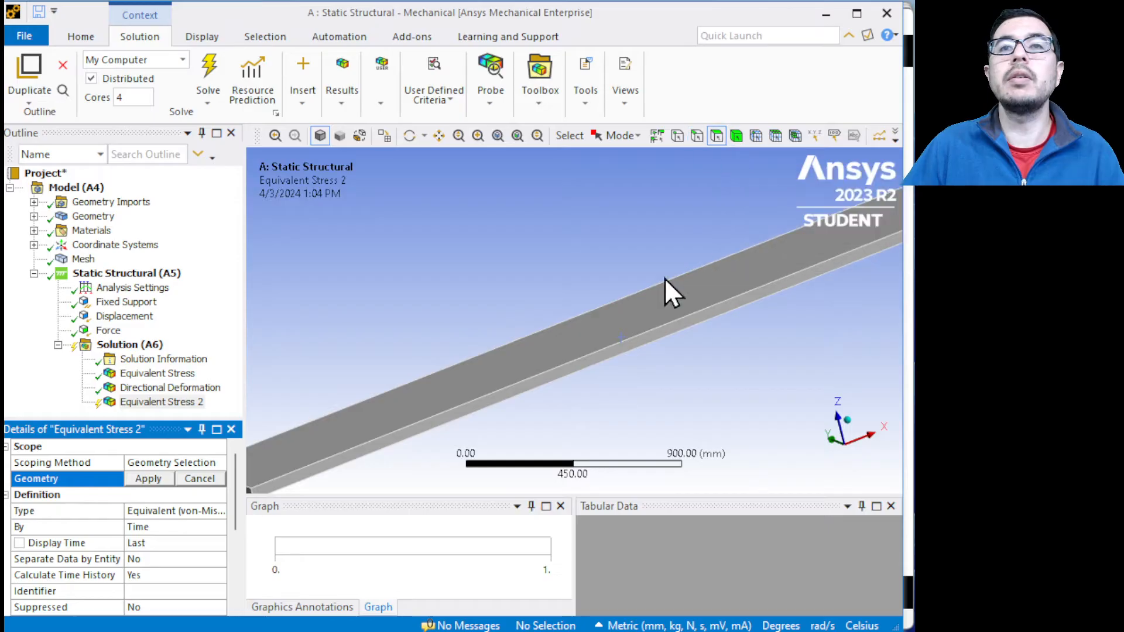
click(633, 313)
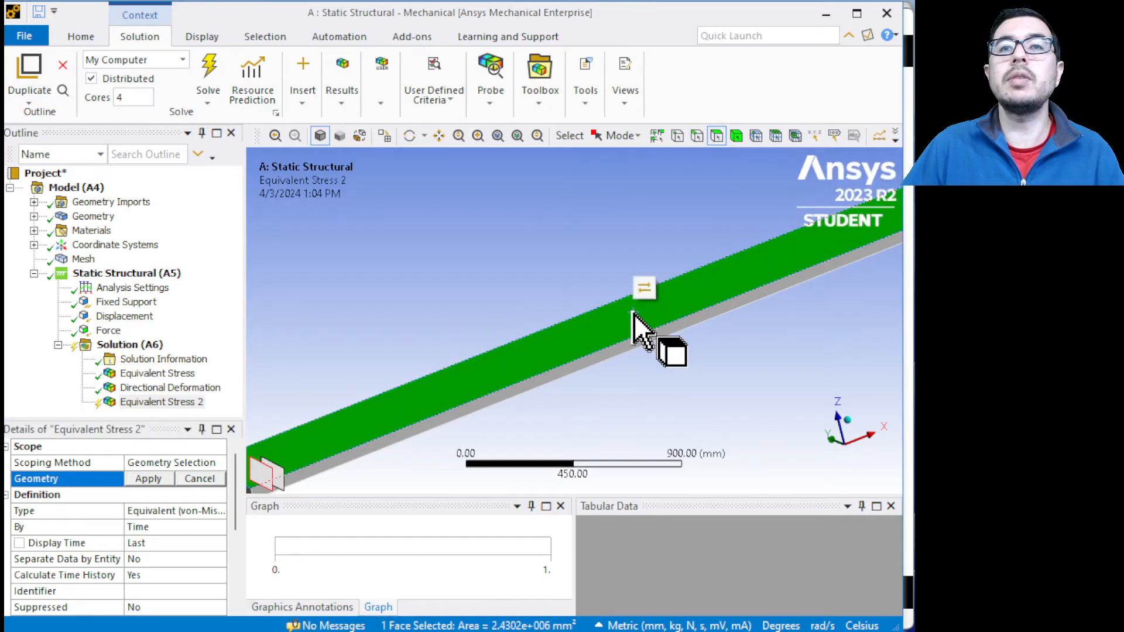
click(147, 480)
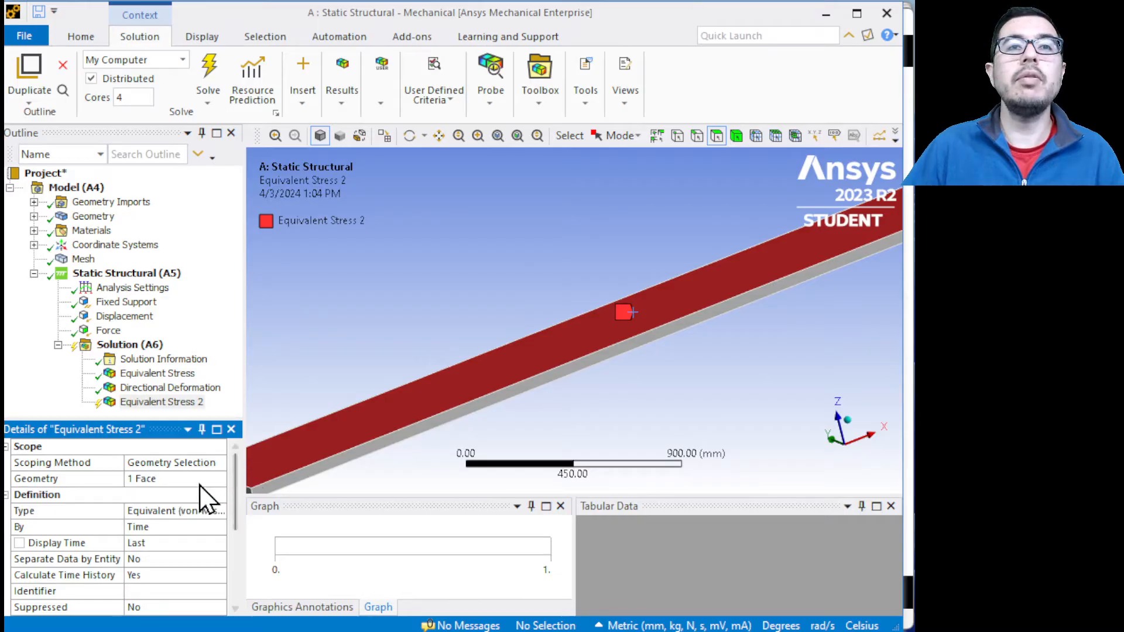
Retrieve the top-face equivalent stress result and examine where its maximum lies.
right_click(153, 402)
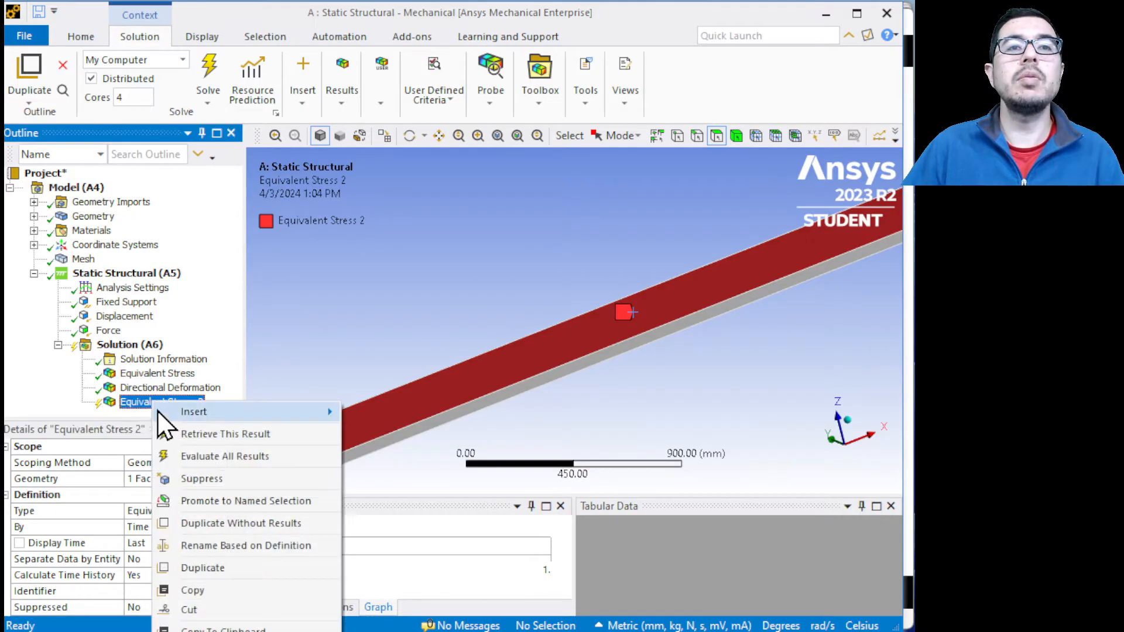
click(191, 434)
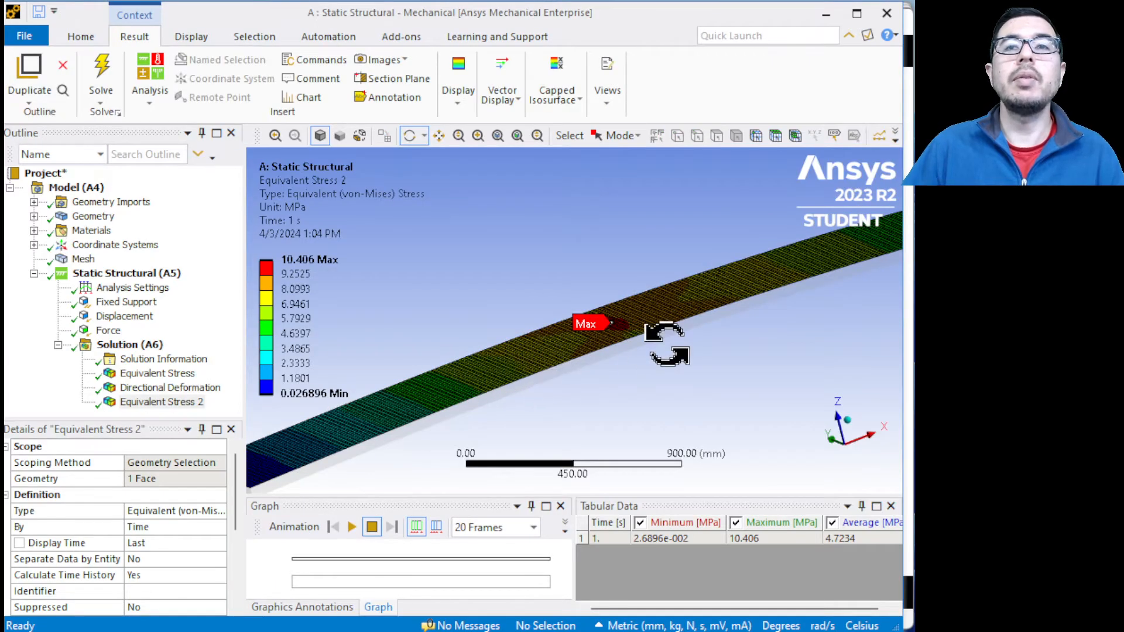
scroll(656, 346, down, 1)
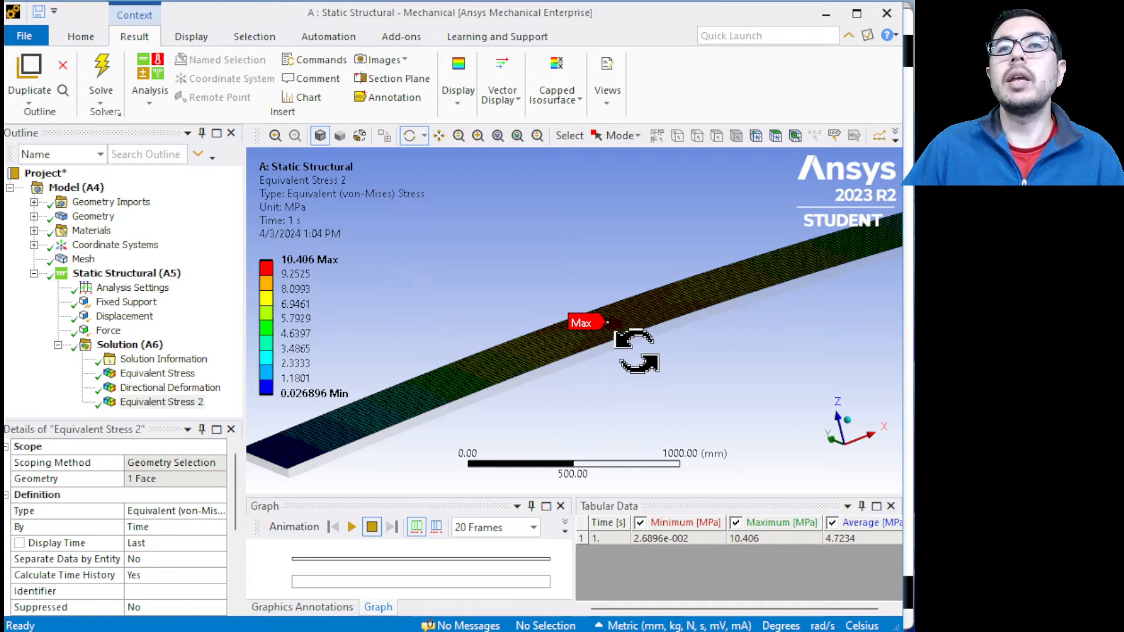
scroll(635, 350, up, 1)
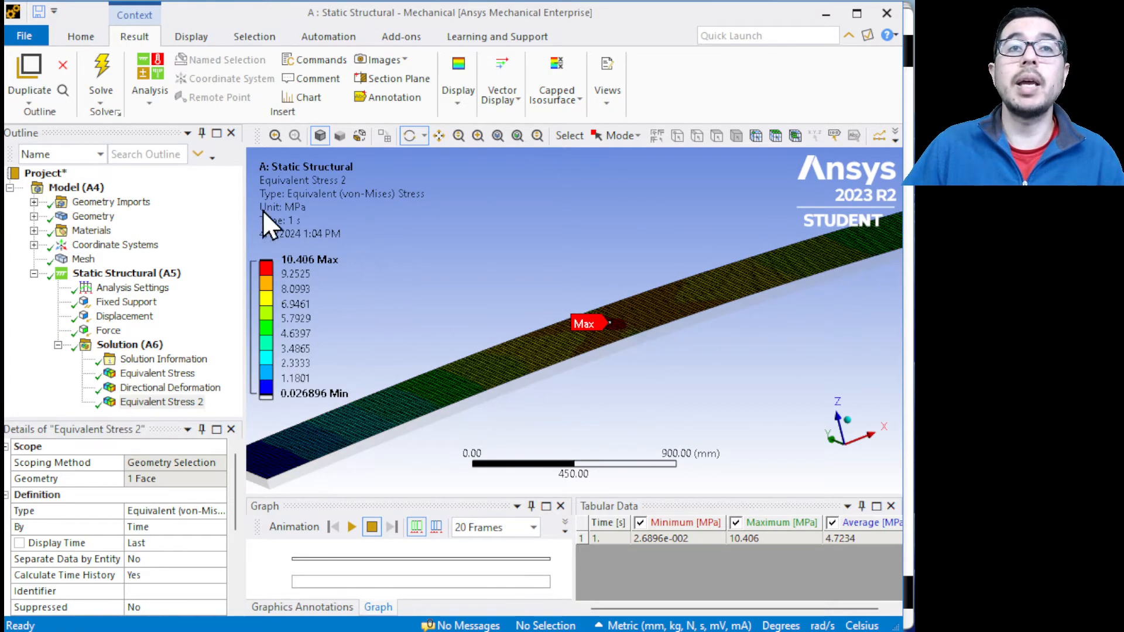
Compare the whole-body and top-face equivalent stress results, then switch to MATLAB and read the computed static maximum bending stress.
click(146, 380)
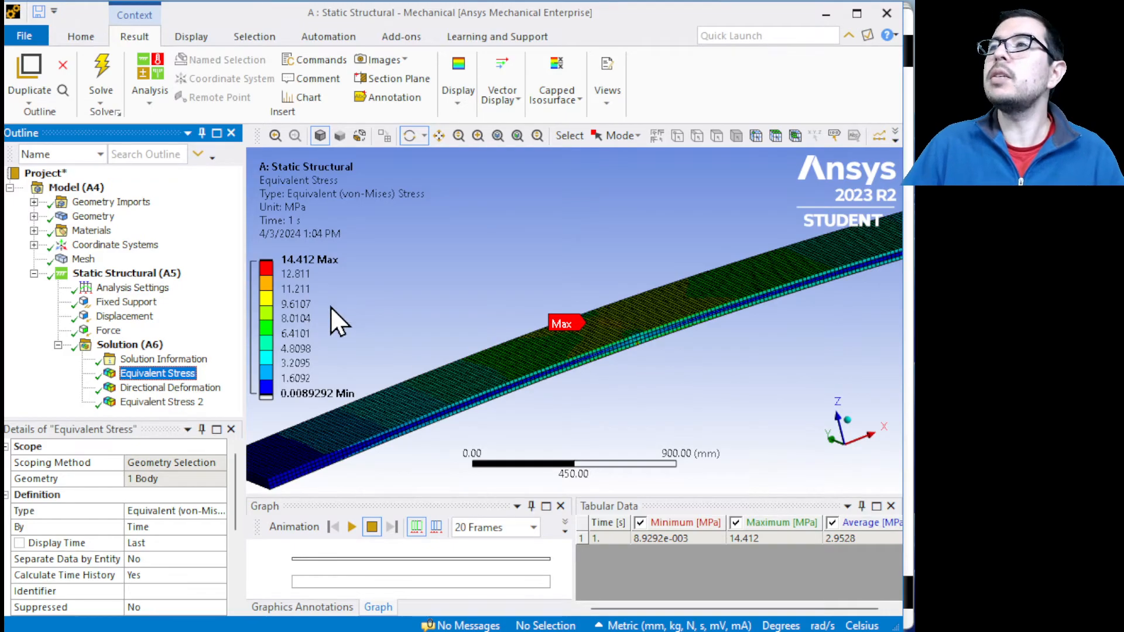
click(159, 402)
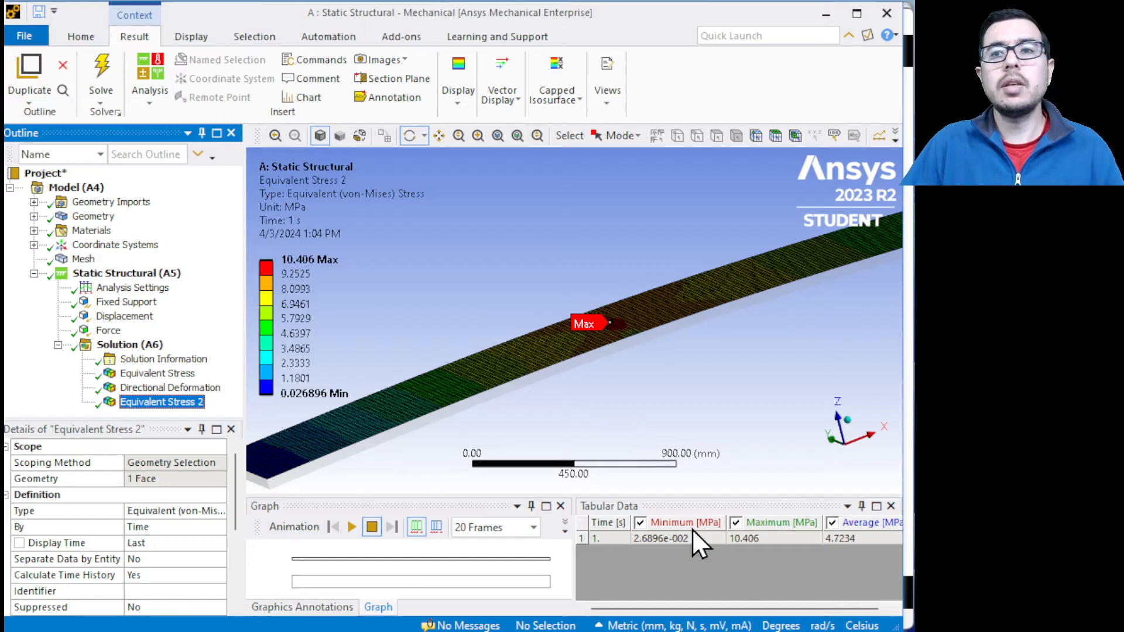
key(alt+Tab)
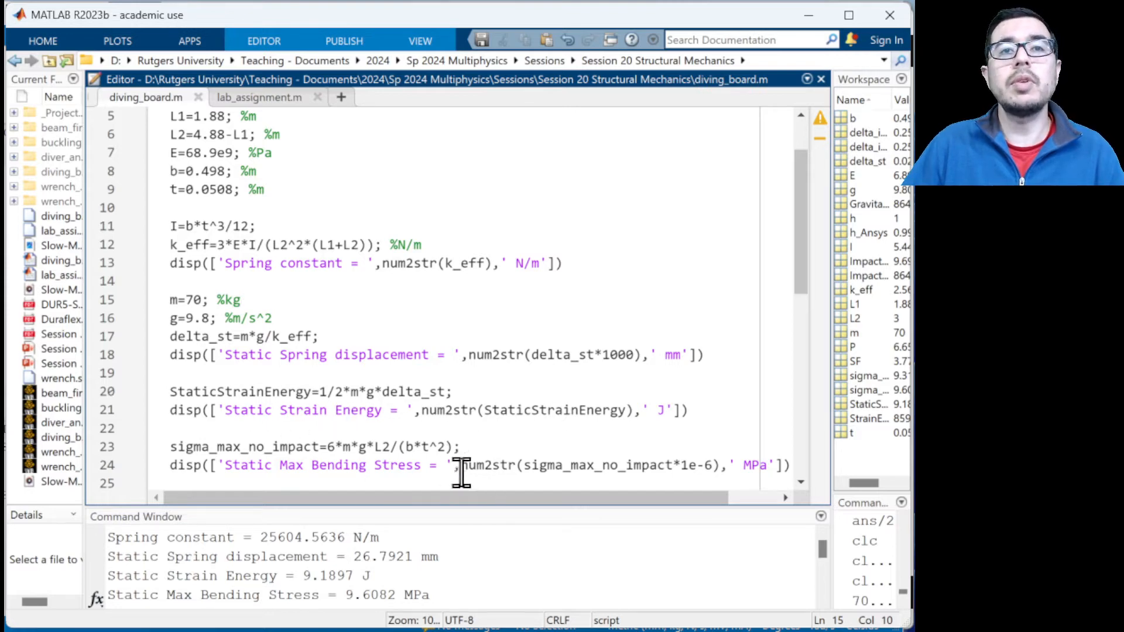
click(515, 465)
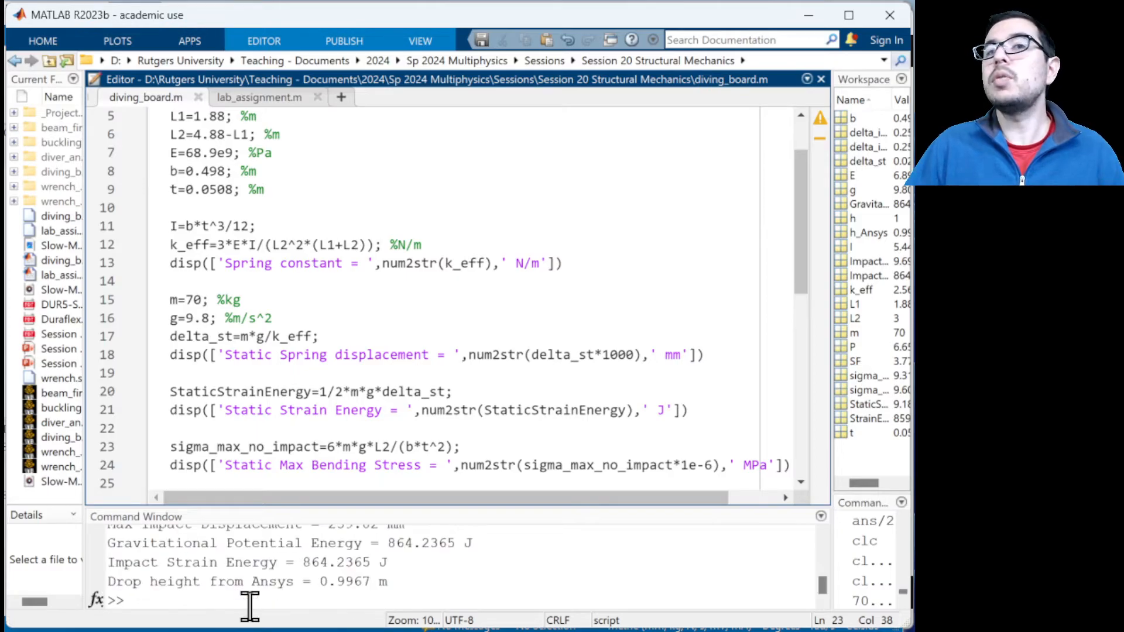
scroll(445, 581, up, 4)
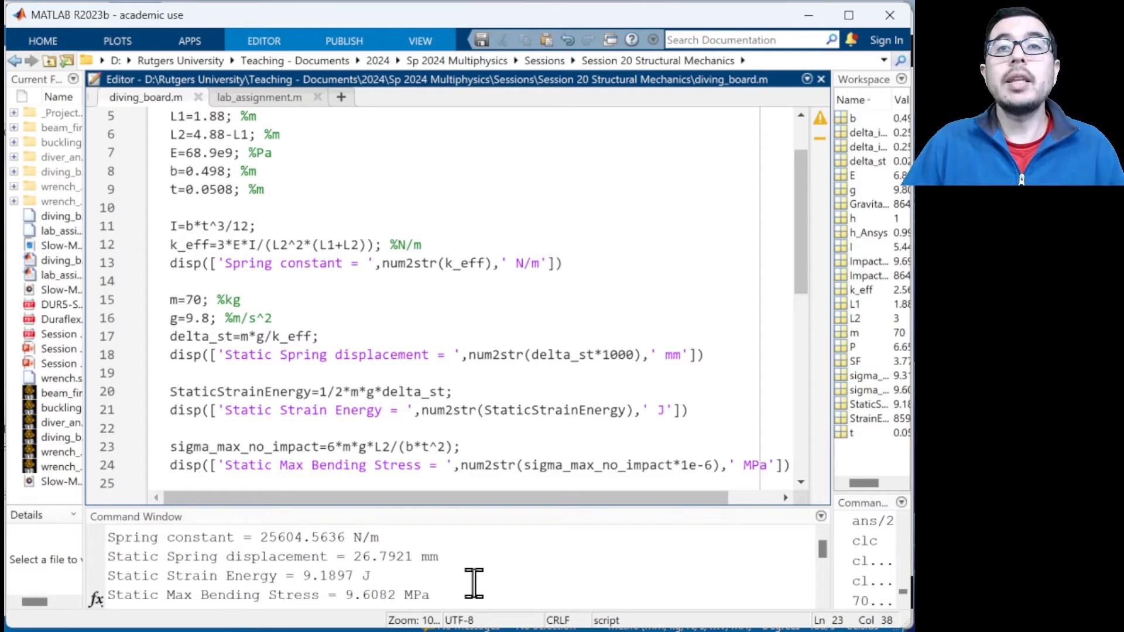
Switch back to Ansys Mechanical and examine the Z-axis Directional Deformation plot along the whole board.
key(super+Tab)
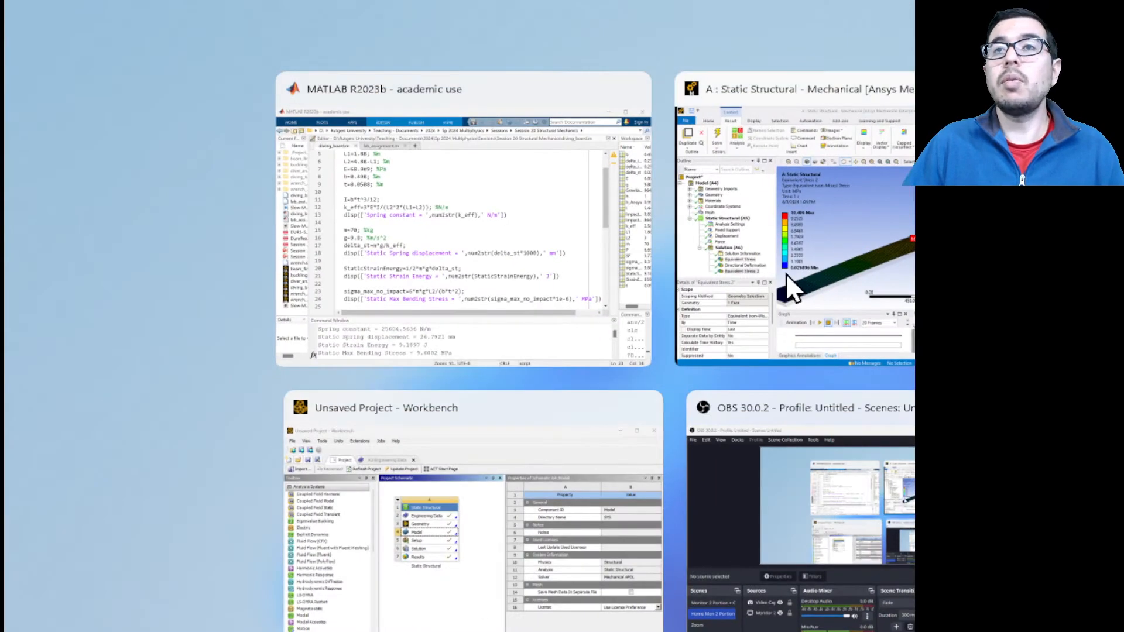
click(897, 220)
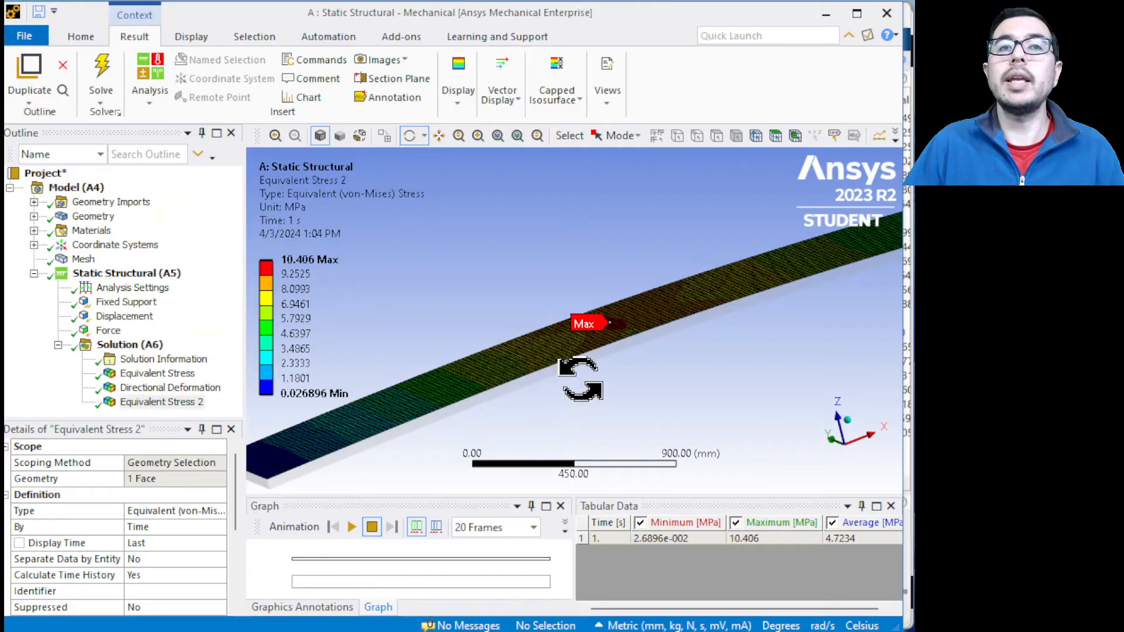
scroll(585, 391, down, 1)
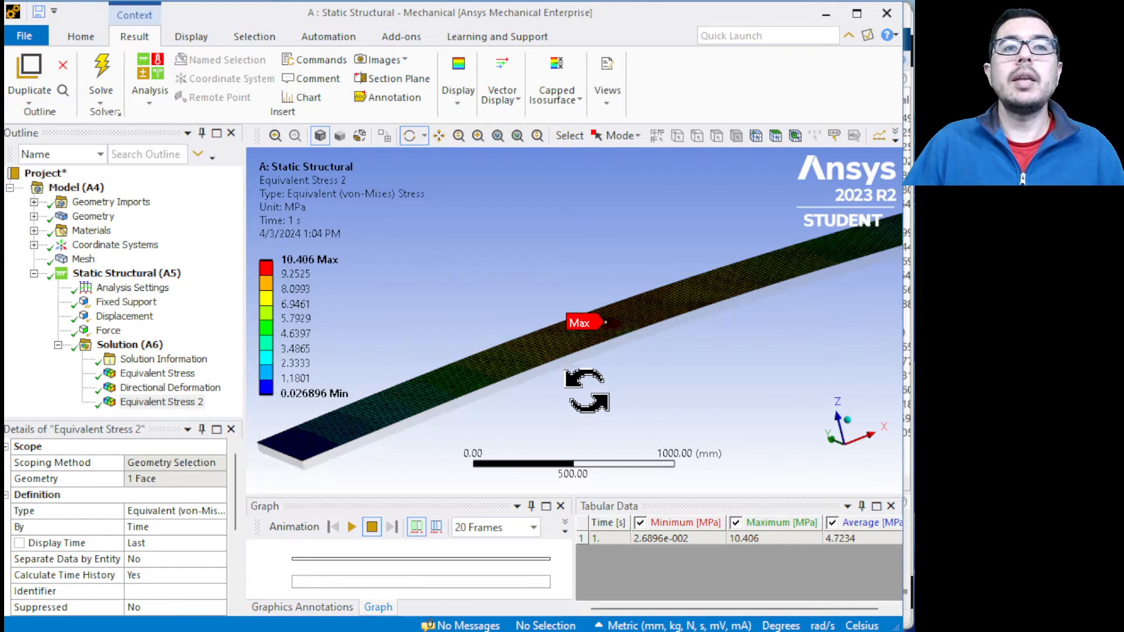
click(171, 388)
scroll(644, 371, down, 2)
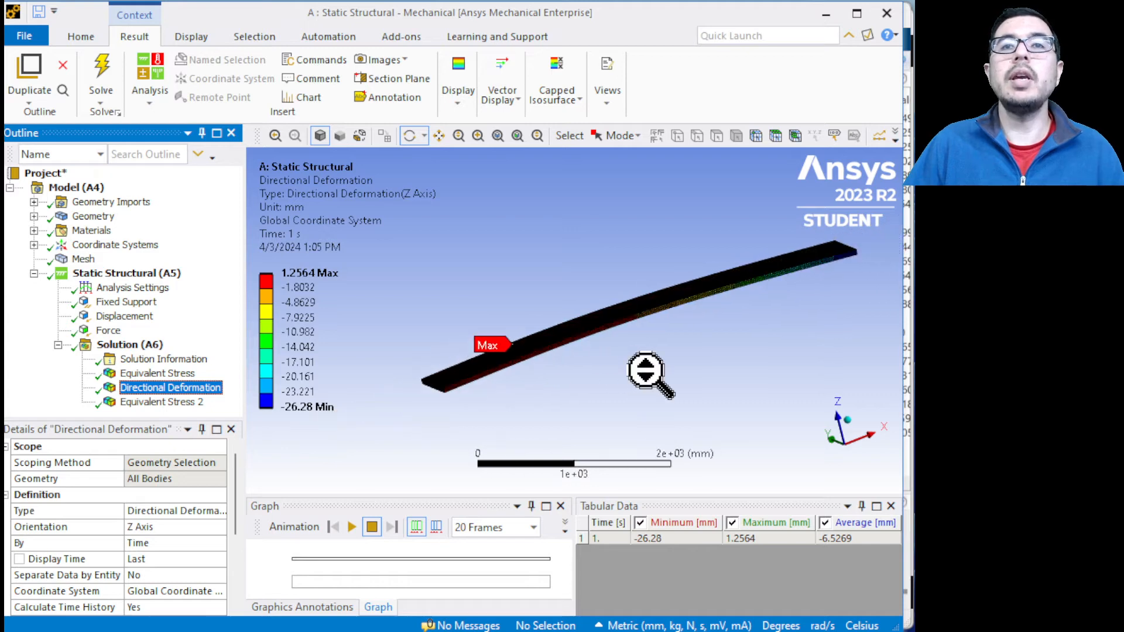
ctrl+middle_drag(649, 370, 482, 395)
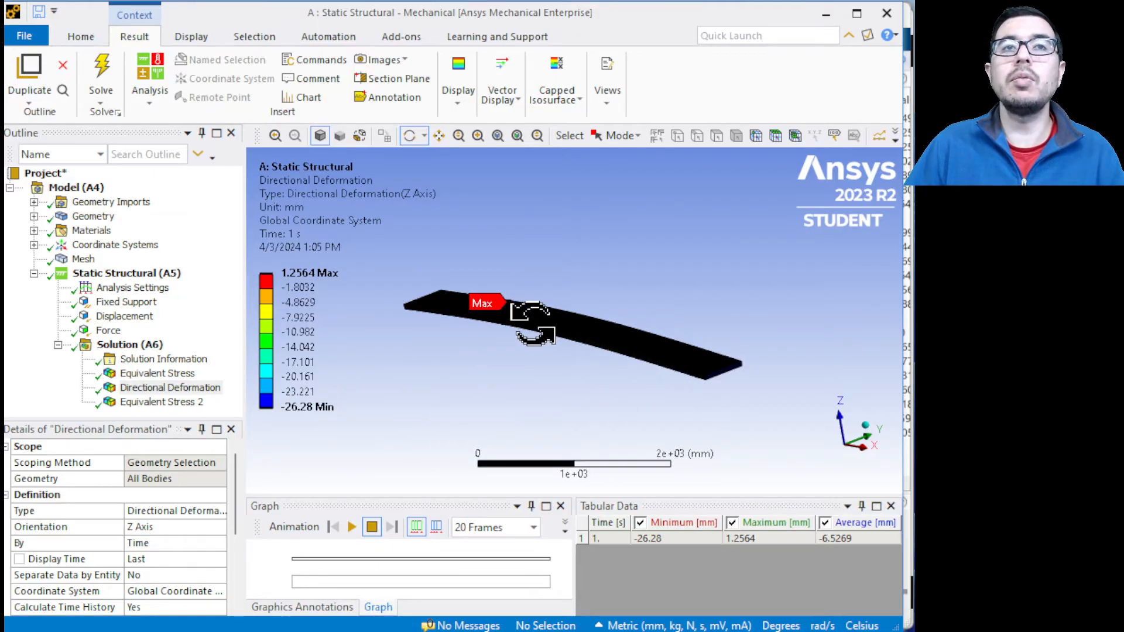
scroll(531, 326, up, 5)
scroll(472, 349, down, 2)
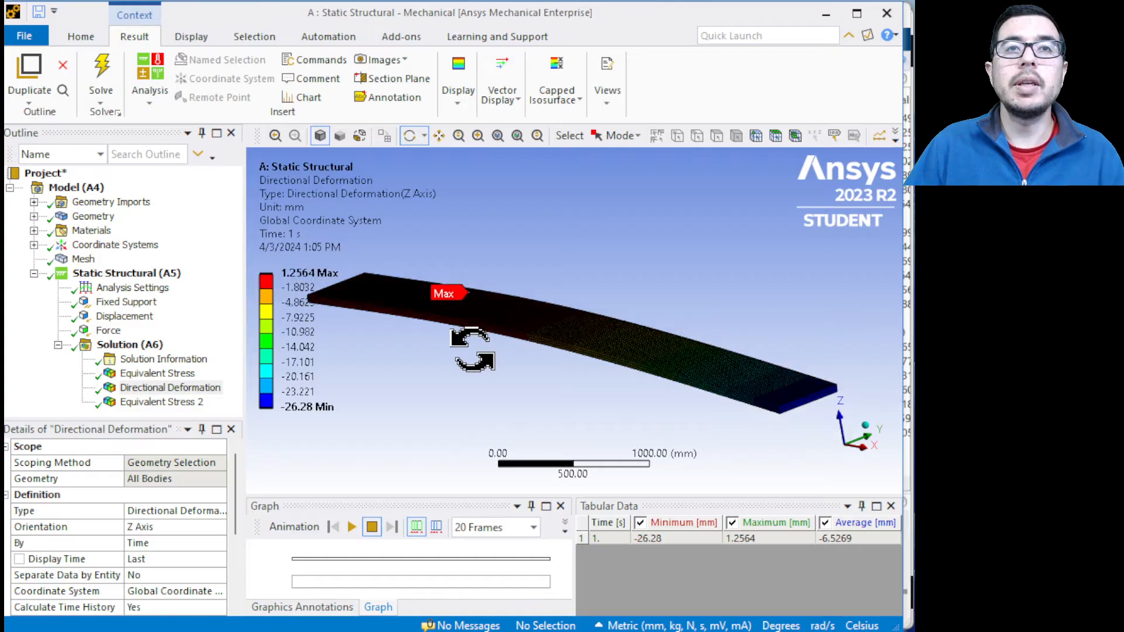
scroll(472, 349, down, 1)
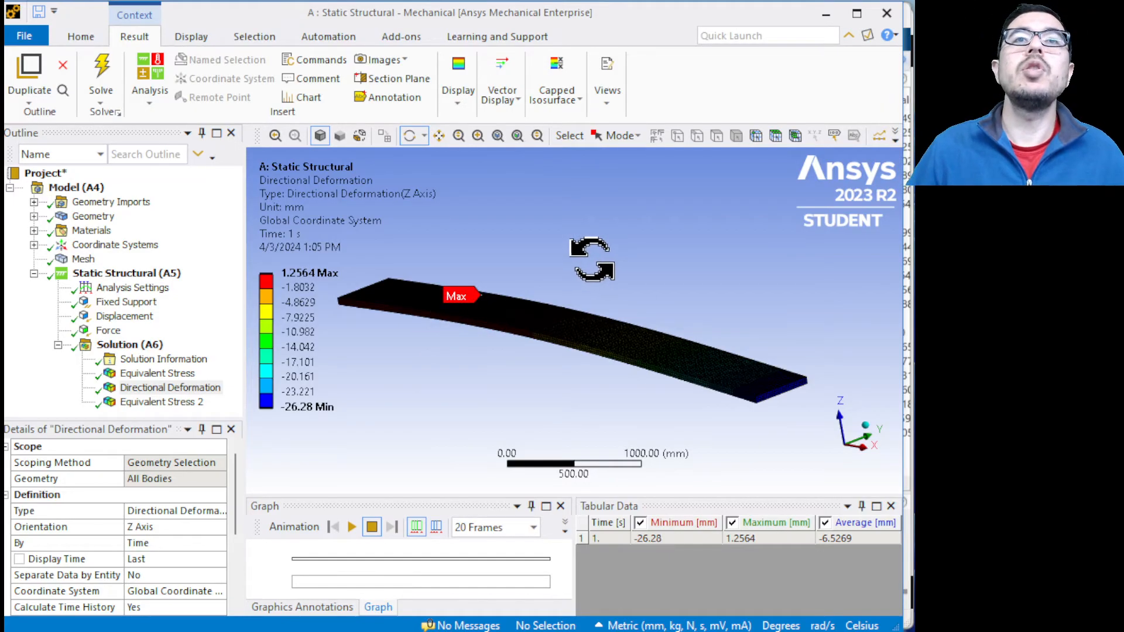
Display the minimum-value label on the Directional Deformation plot and examine its location at the board's tip.
click(463, 101)
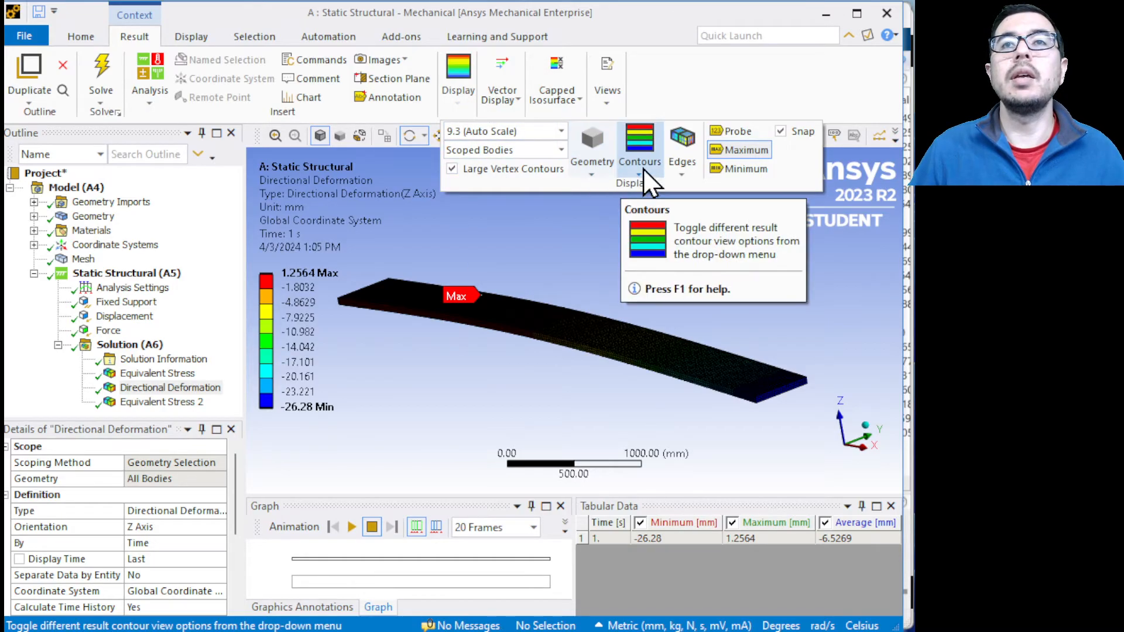
click(740, 168)
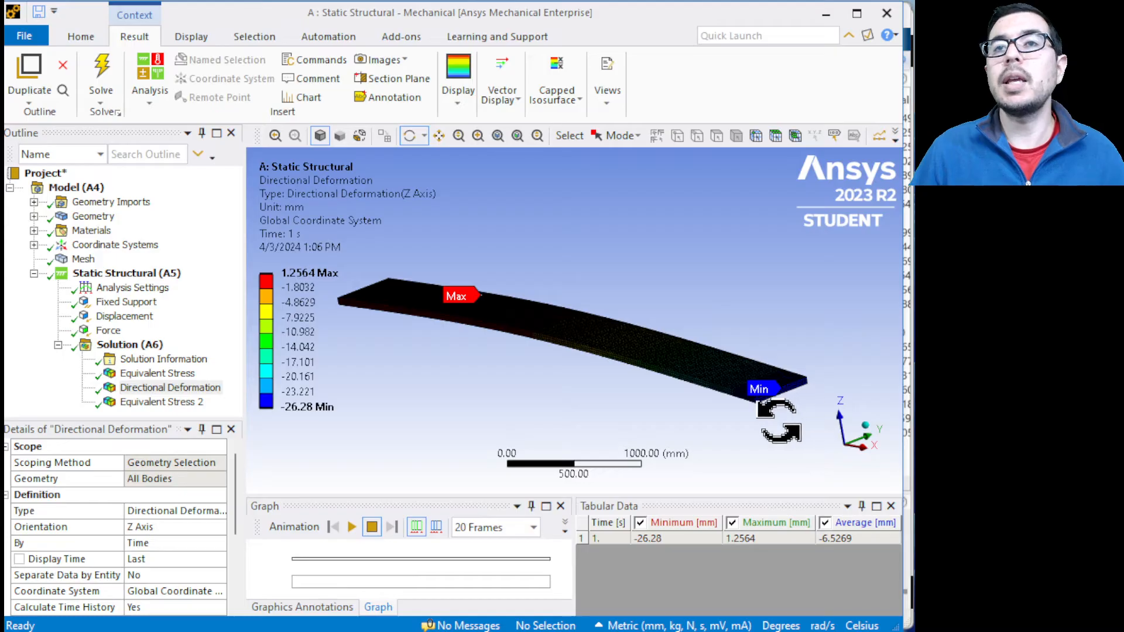
drag(783, 416, 758, 422)
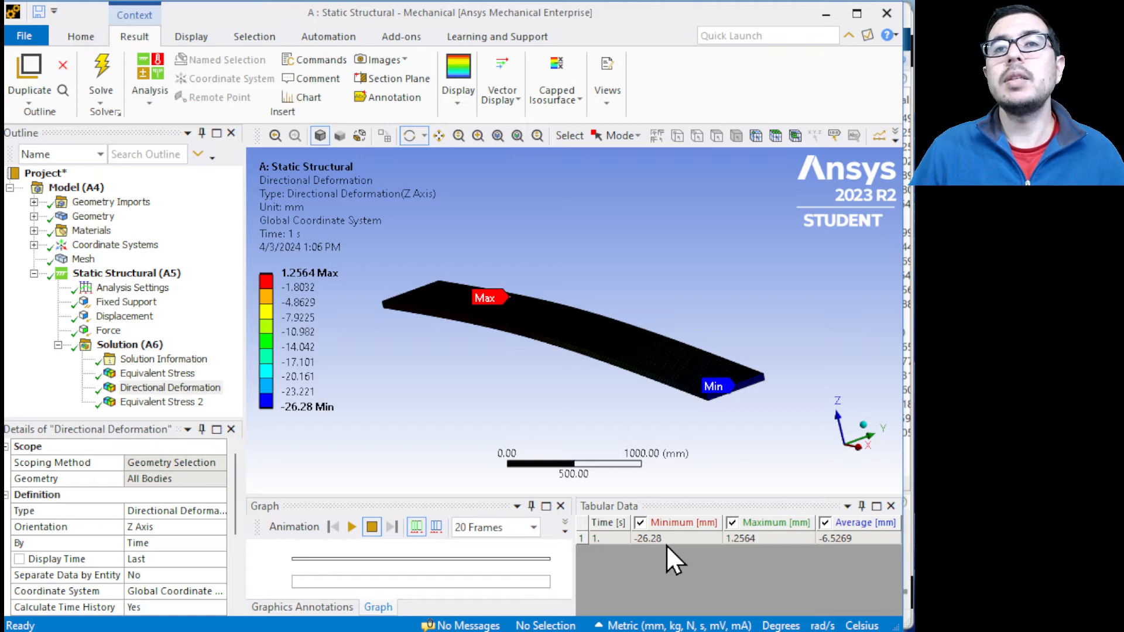
Compare the minimum directional deformation in the result details with the static spring displacement in MATLAB, and return to Ansys Mechanical.
scroll(188, 571, down, 3)
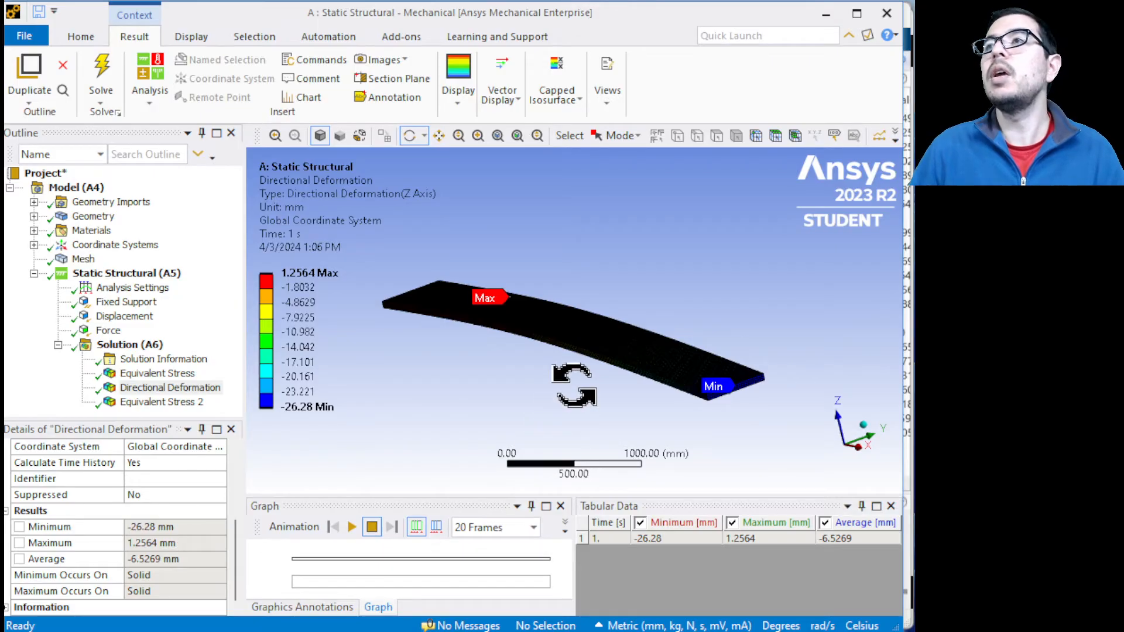
key(super+Tab)
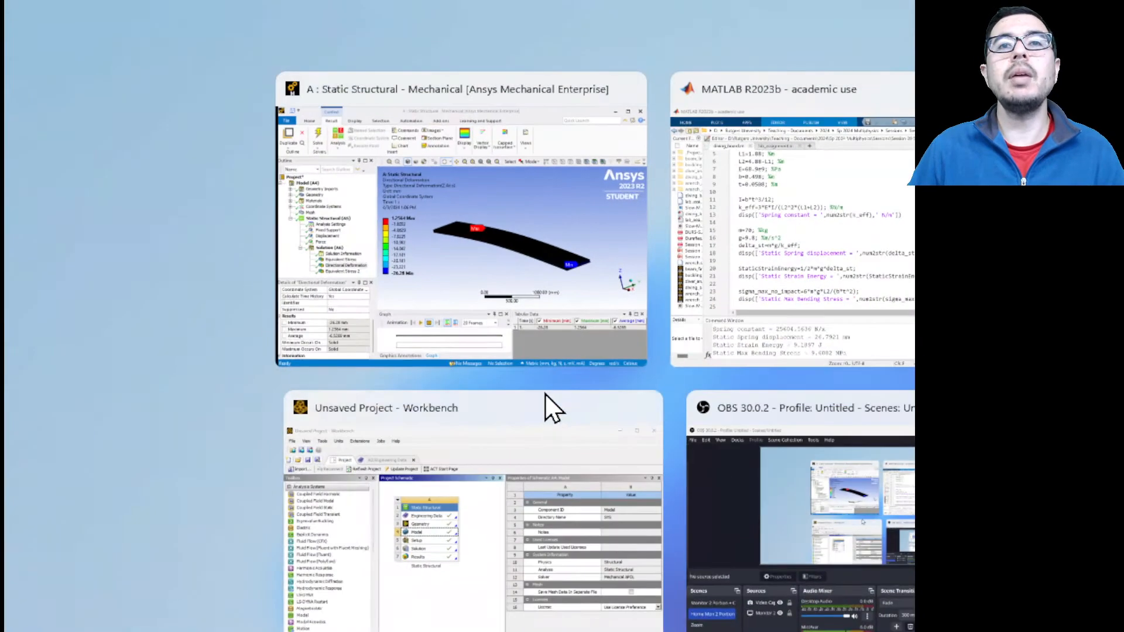
click(770, 282)
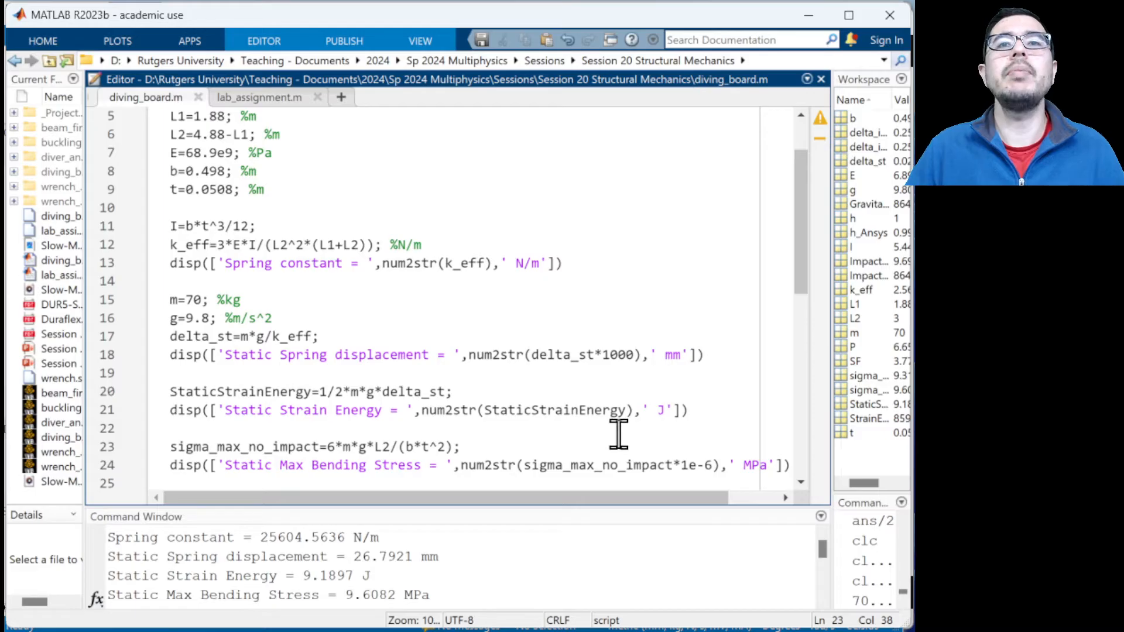
key(super+Tab)
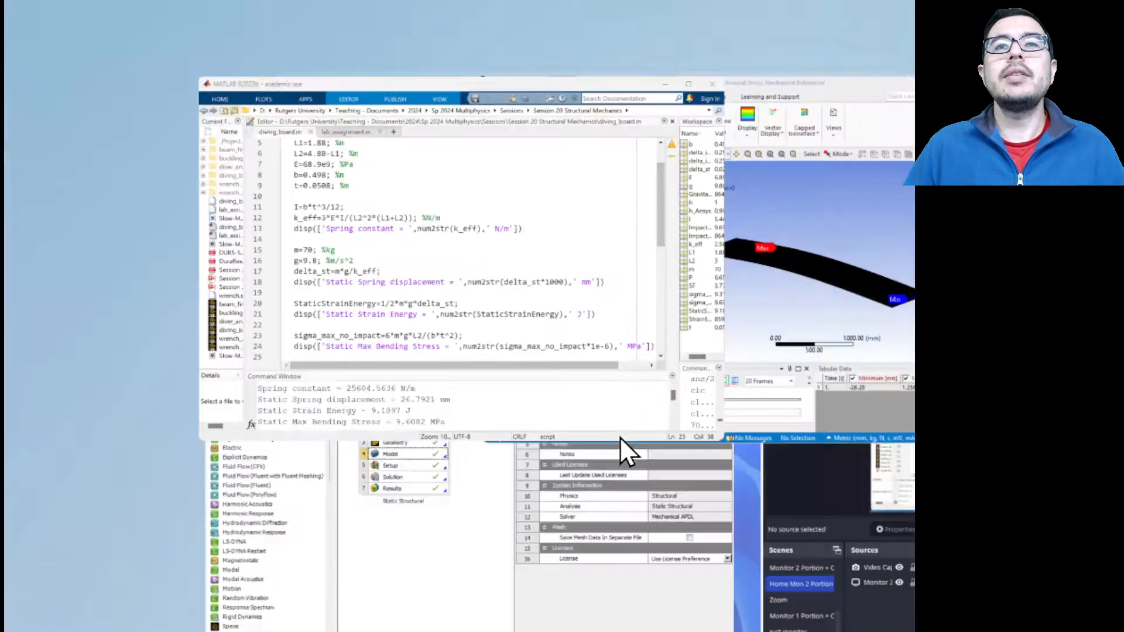
click(782, 302)
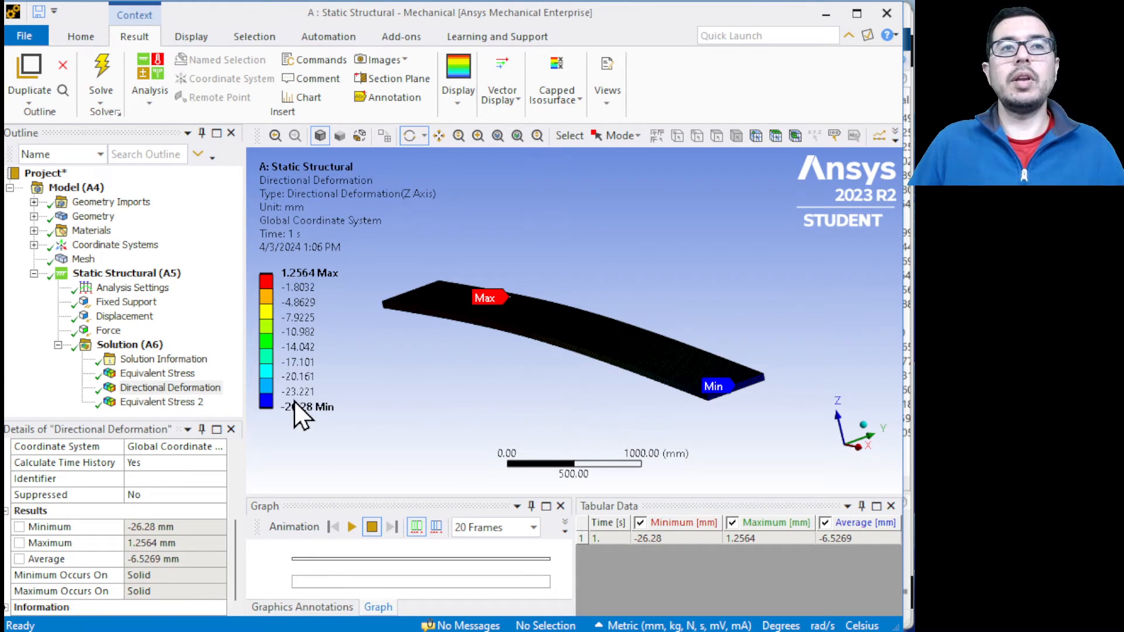
click(130, 346)
right_click(130, 346)
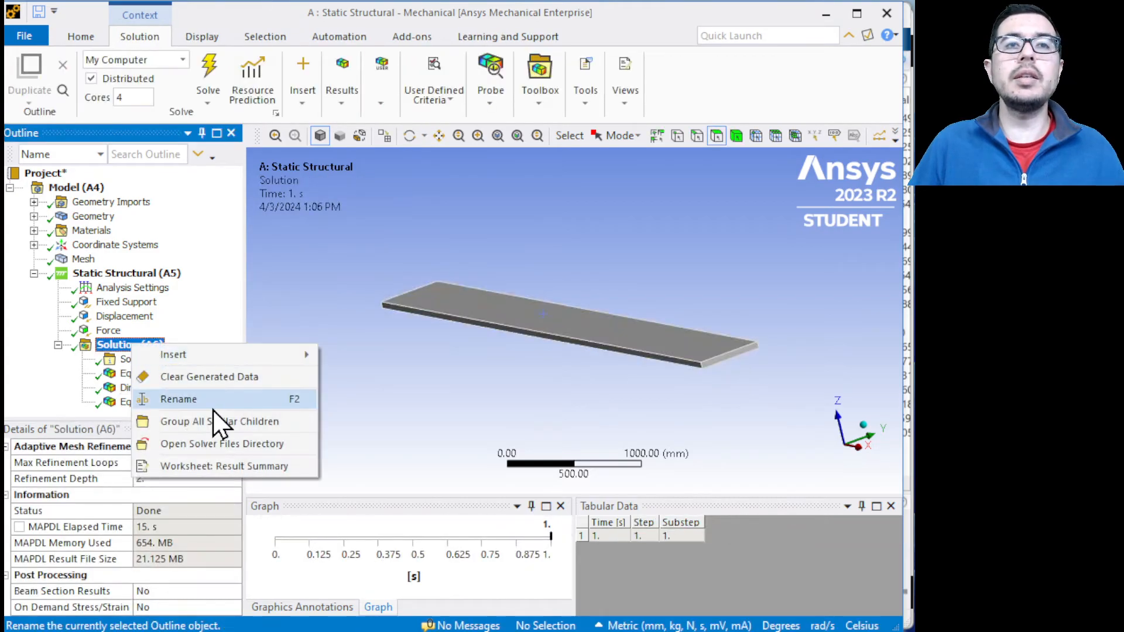
mouse_move(217, 358)
mouse_move(381, 357)
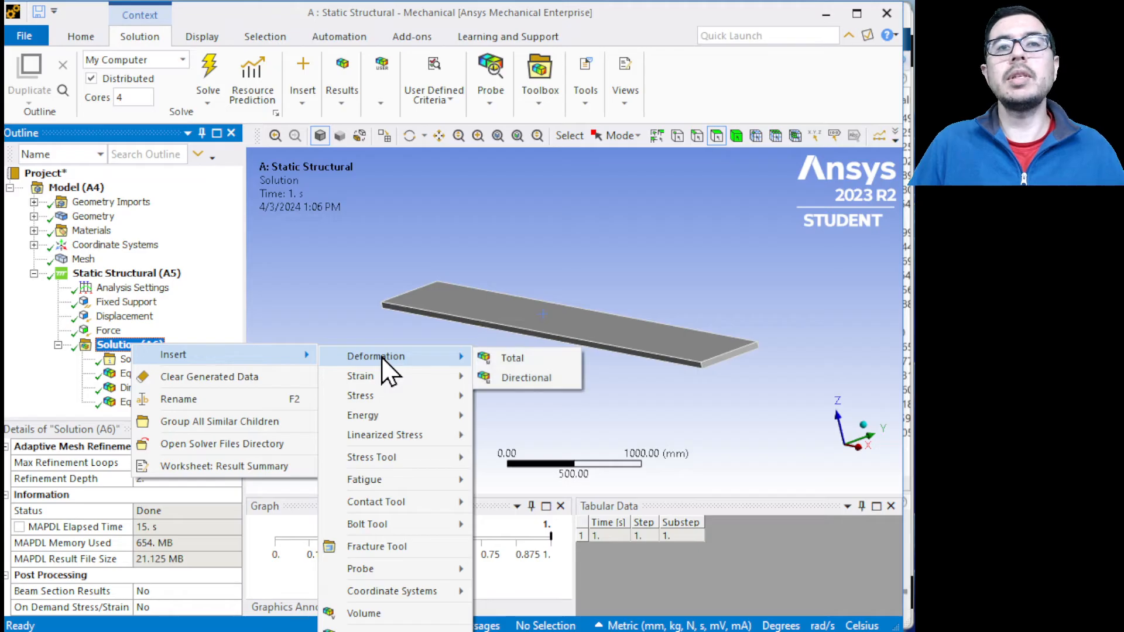
click(107, 351)
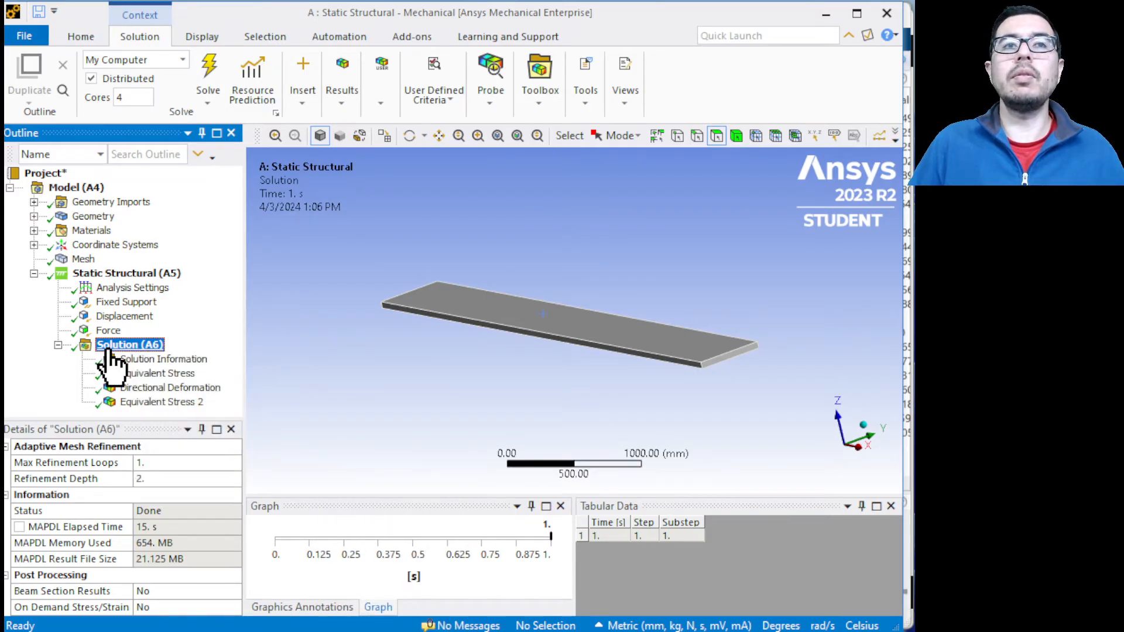
Open the Solution's result summary worksheet and list the Available Solution Quantities.
right_click(109, 350)
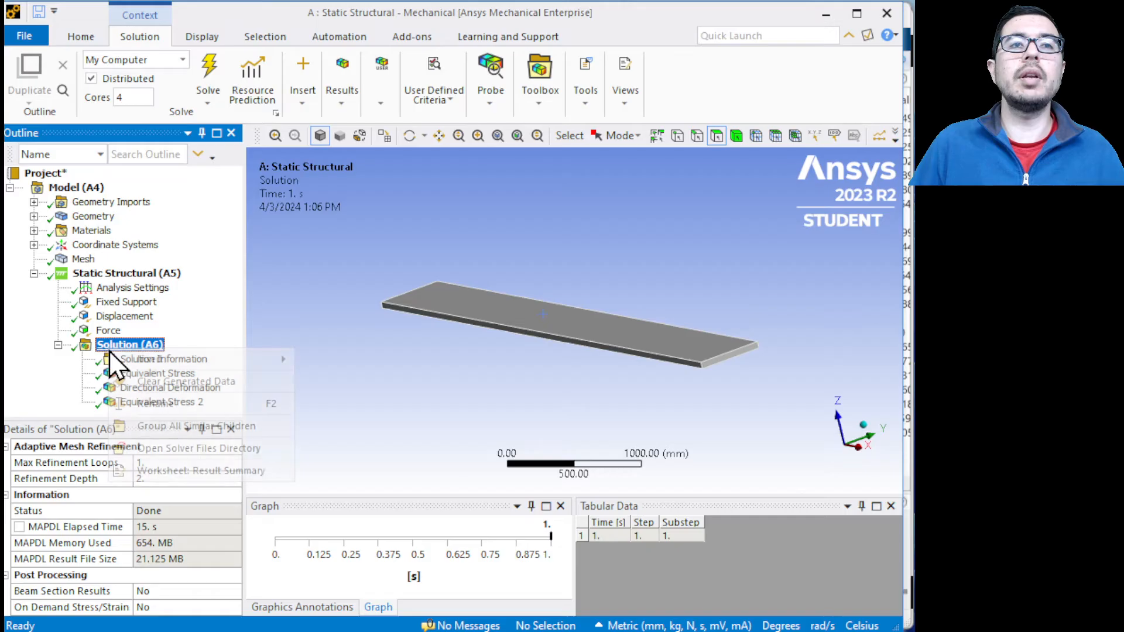
click(185, 472)
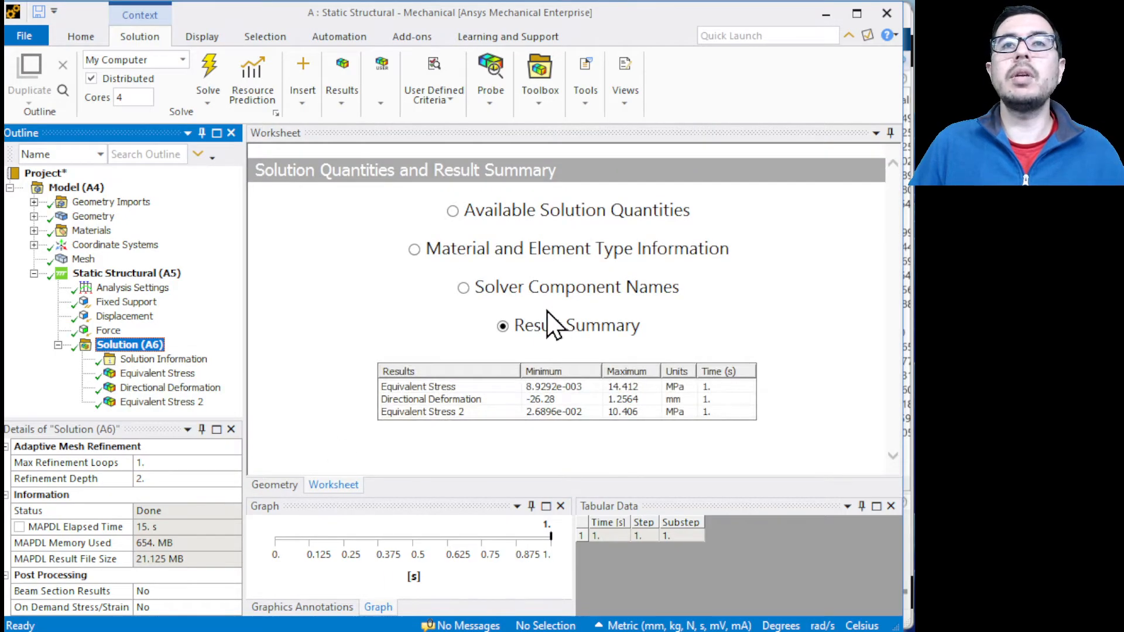
click(452, 211)
Create a user-defined result from the elemental ENERGY quantity with component POTENTIAL, and open the new result's details.
scroll(728, 351, down, 5)
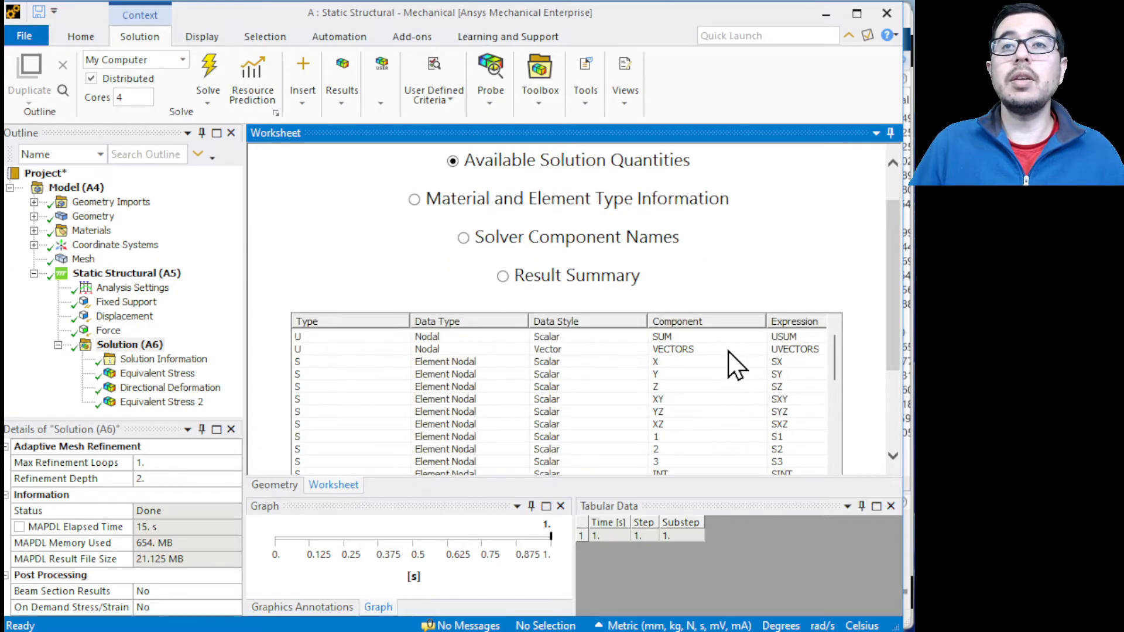
scroll(805, 459, down, 6)
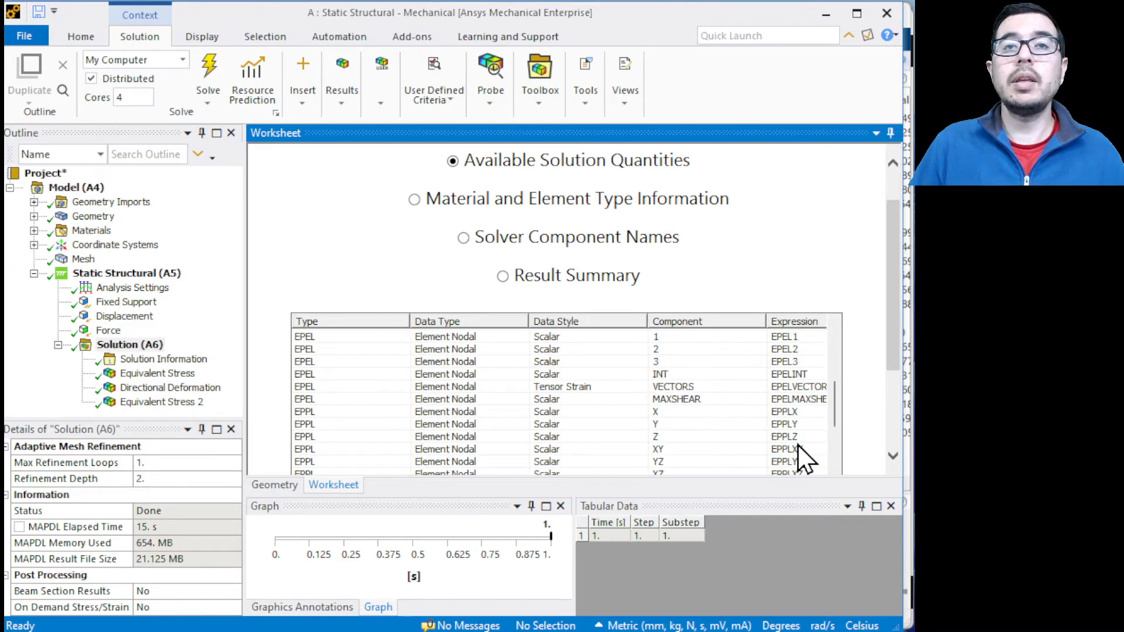
drag(895, 331, 897, 406)
scroll(677, 399, down, 3)
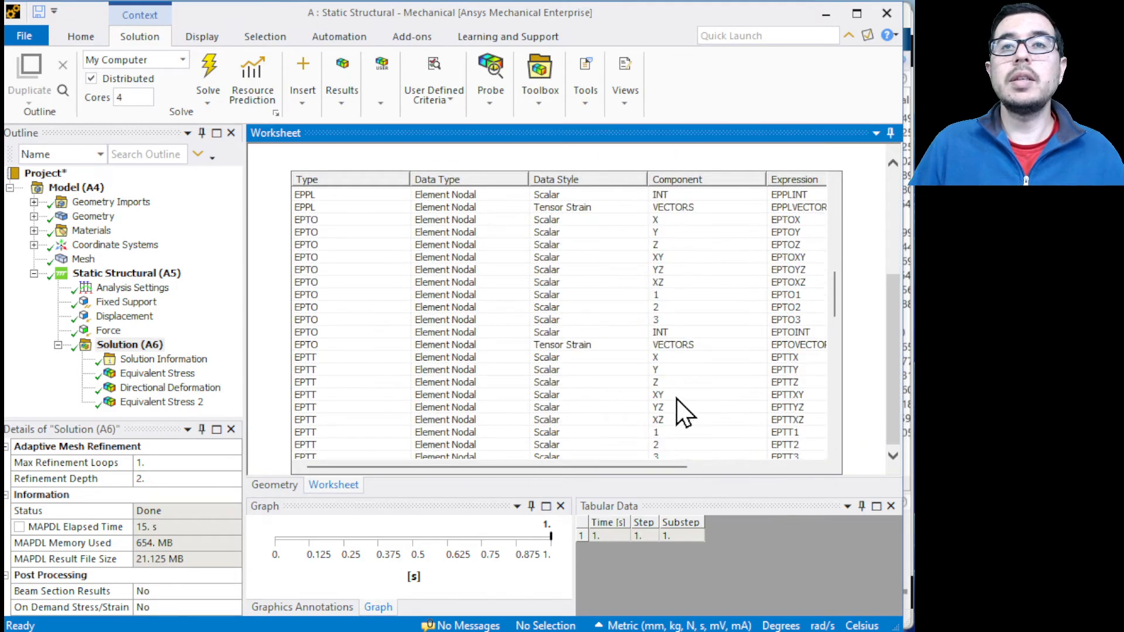
scroll(678, 399, down, 5)
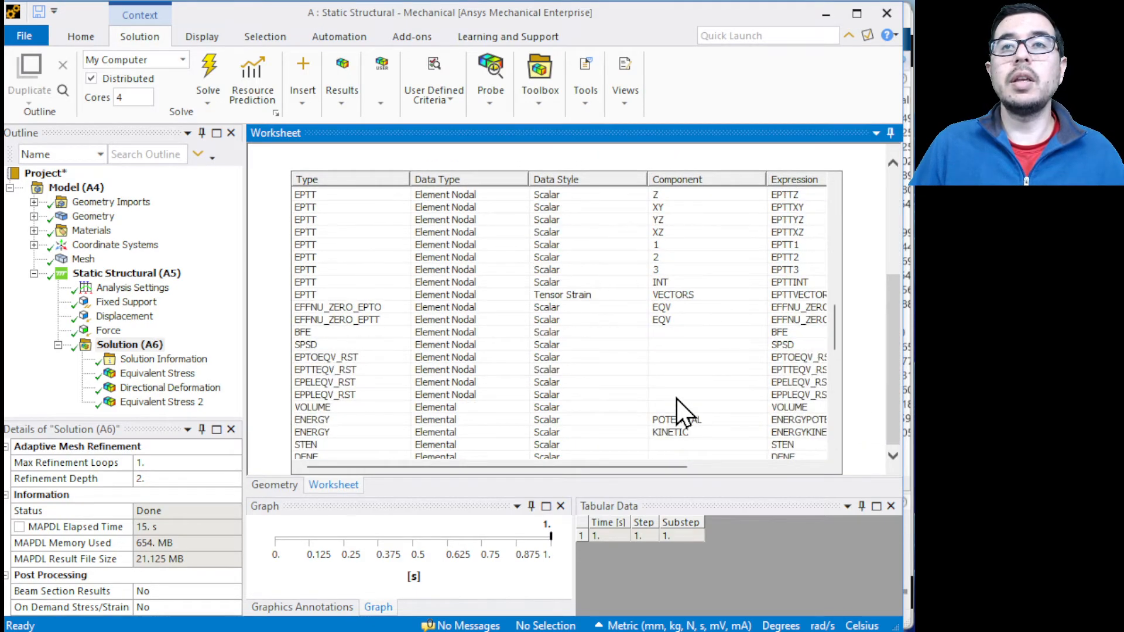
scroll(678, 410, down, 1)
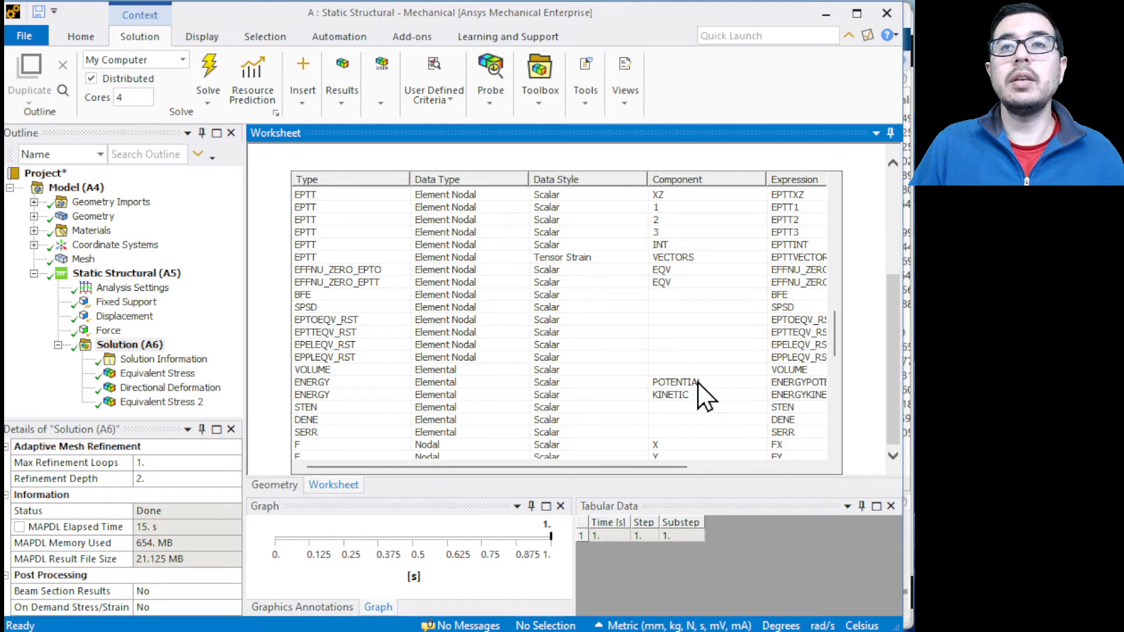
scroll(698, 382, down, 4)
scroll(700, 351, up, 1)
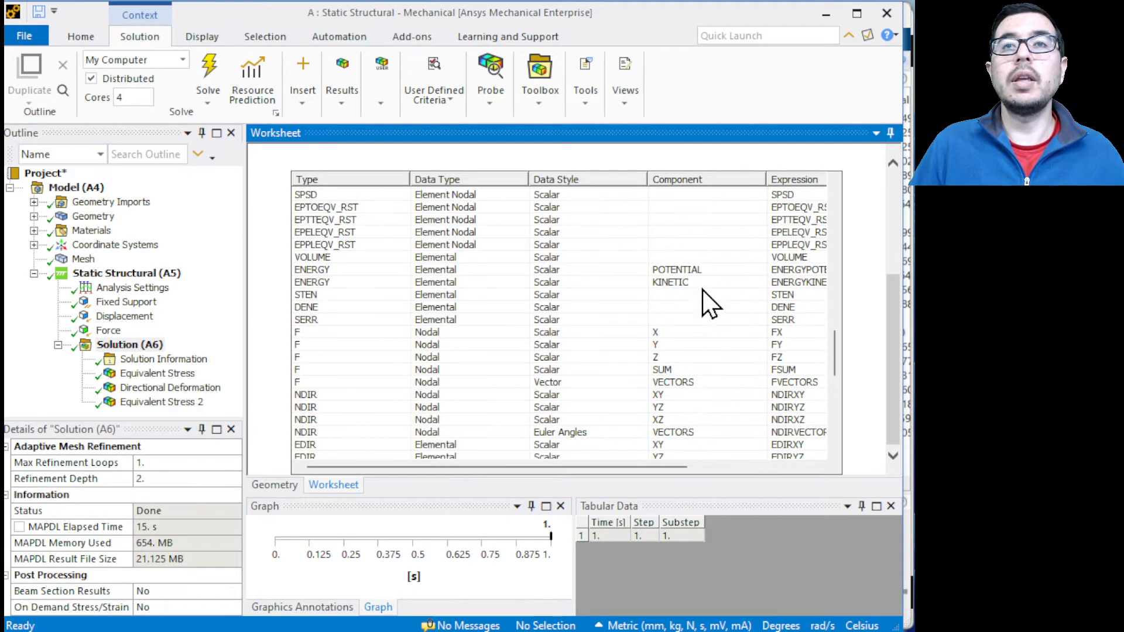
click(699, 270)
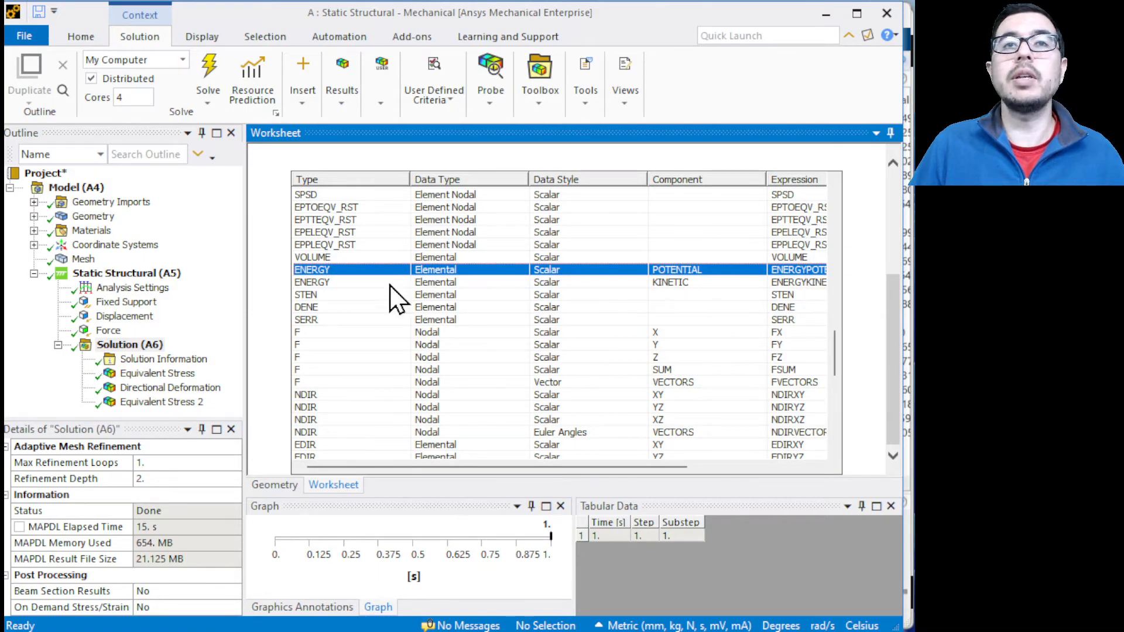
right_click(331, 271)
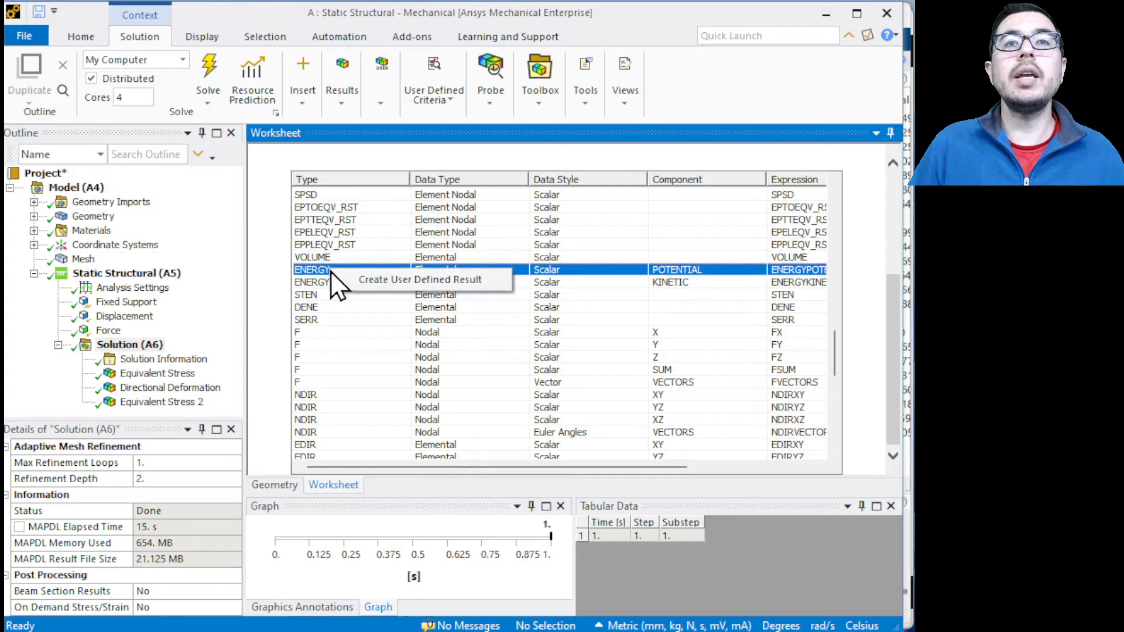
click(375, 283)
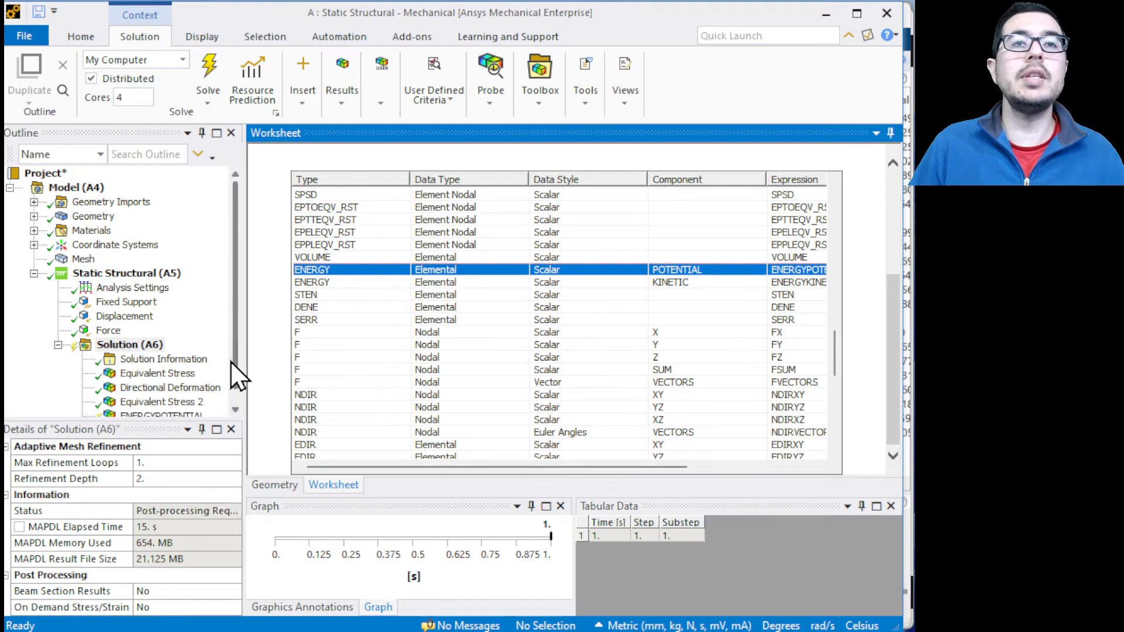
drag(234, 365, 228, 414)
click(185, 400)
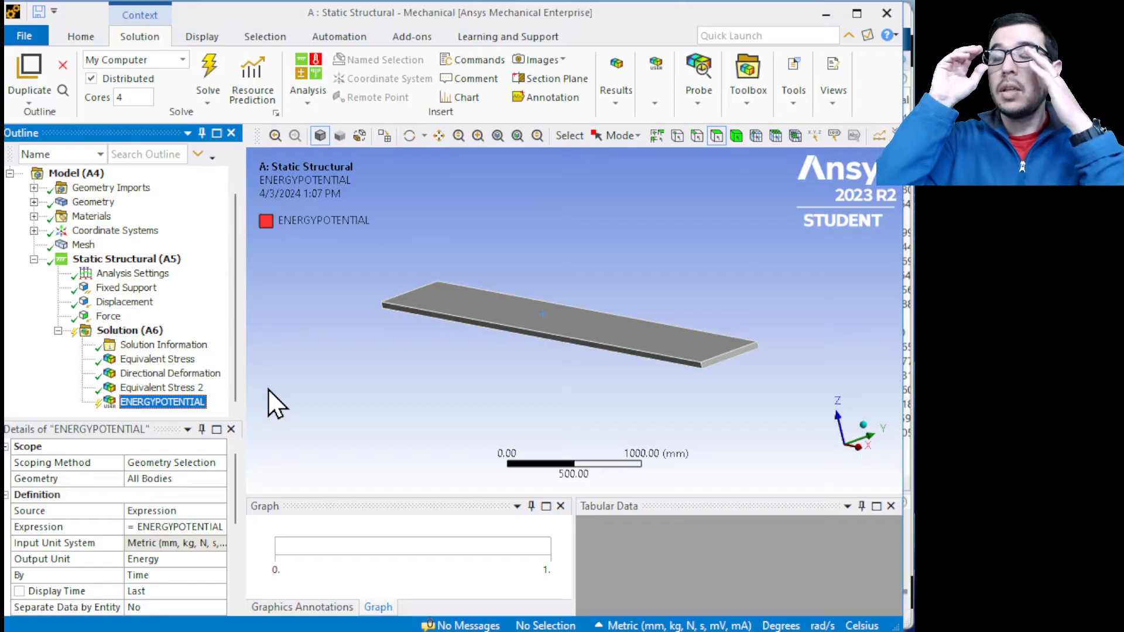
Evaluate the ENERGYPOTENTIAL result and examine its minimum, maximum and total energy in the result details.
click(163, 527)
click(205, 526)
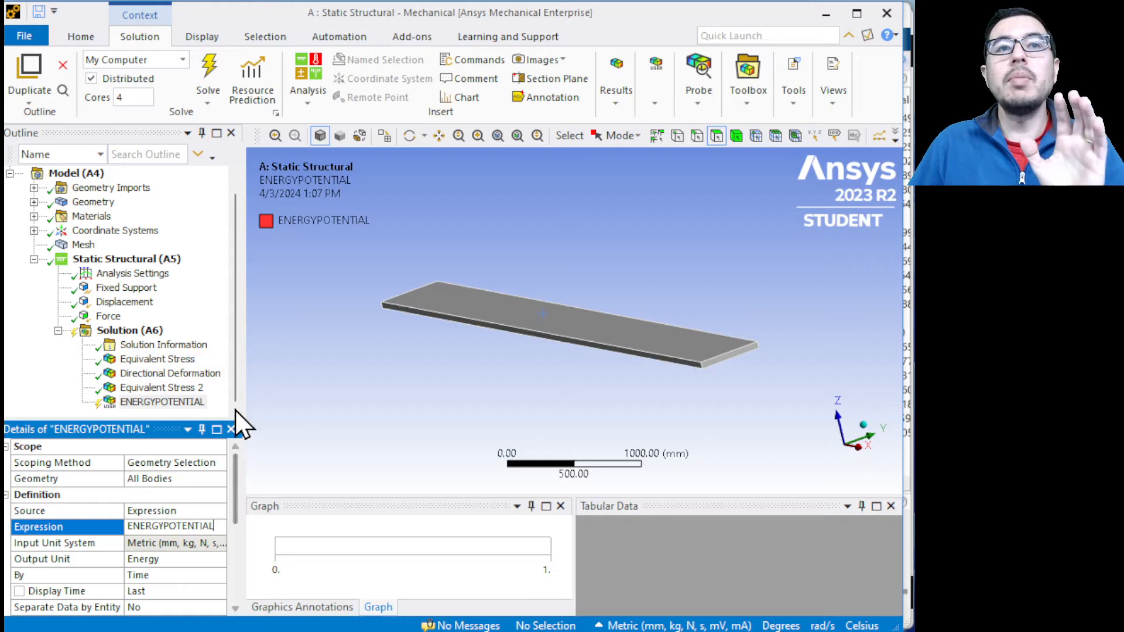
scroll(173, 521, down, 4)
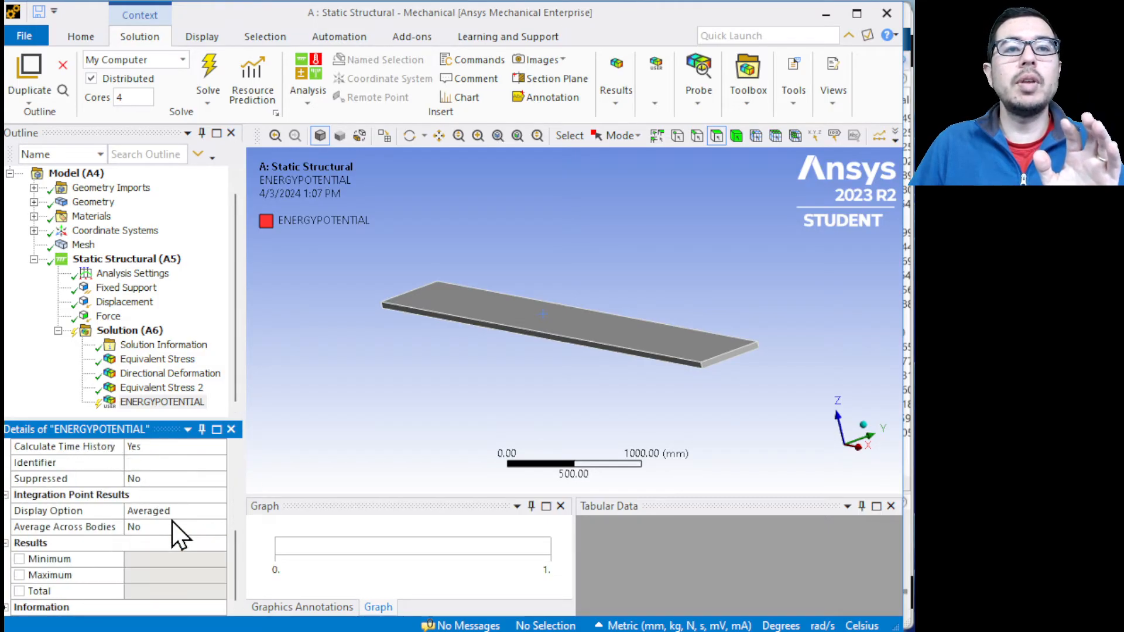
right_click(164, 405)
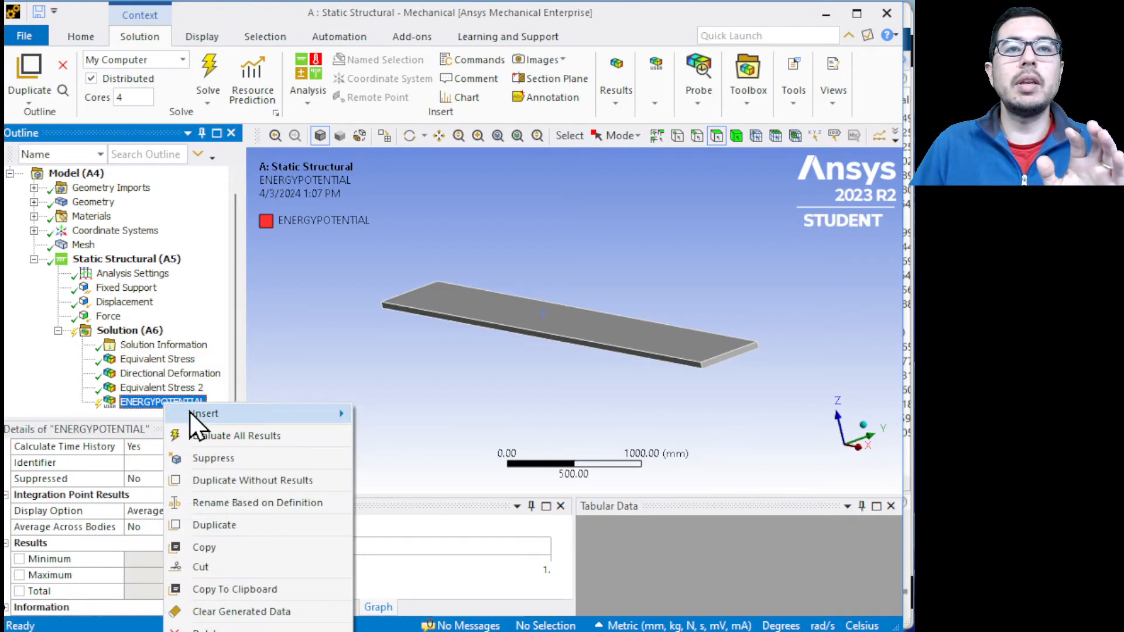
mouse_move(198, 413)
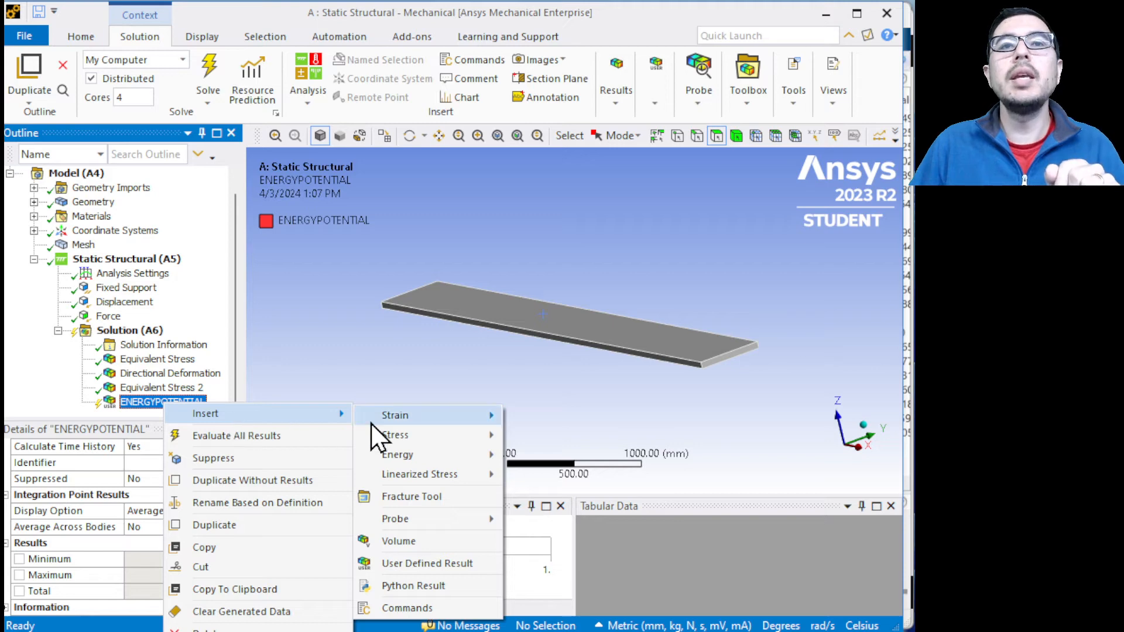
click(278, 436)
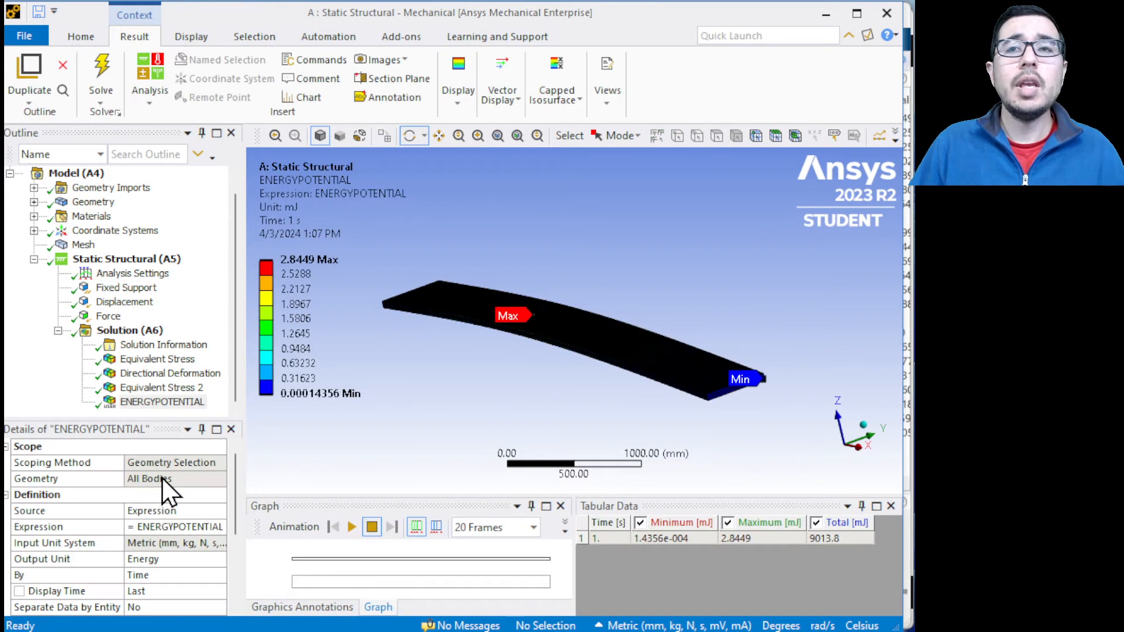
scroll(154, 509, down, 3)
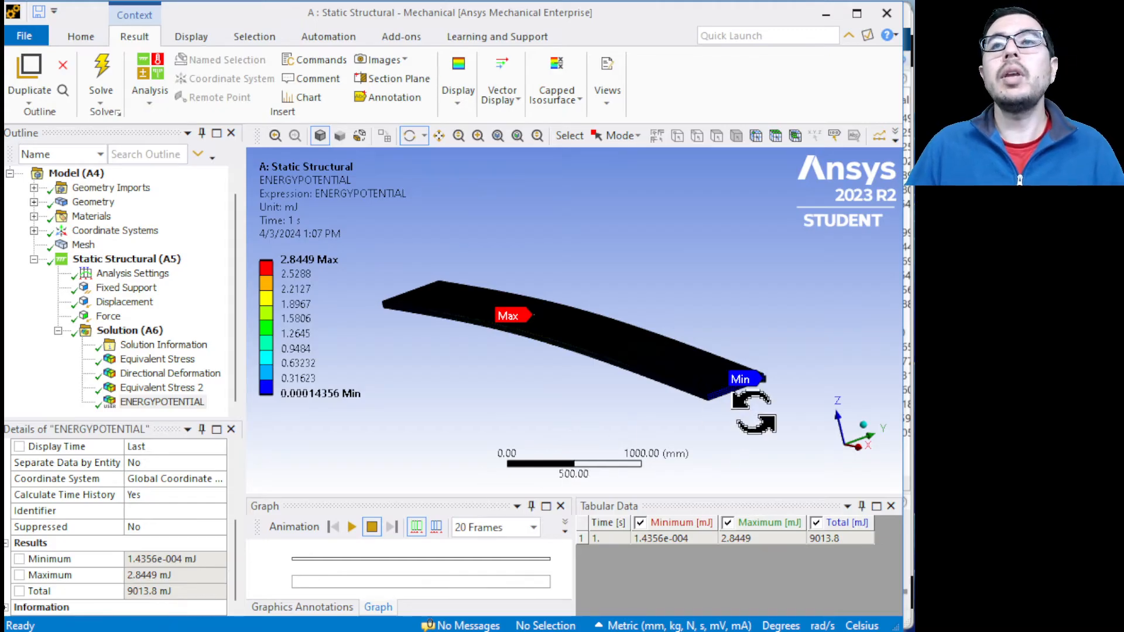
Switch to MATLAB to check the static strain energy, and switch to the PowerPoint slide on stored spring energy.
key(super+Tab)
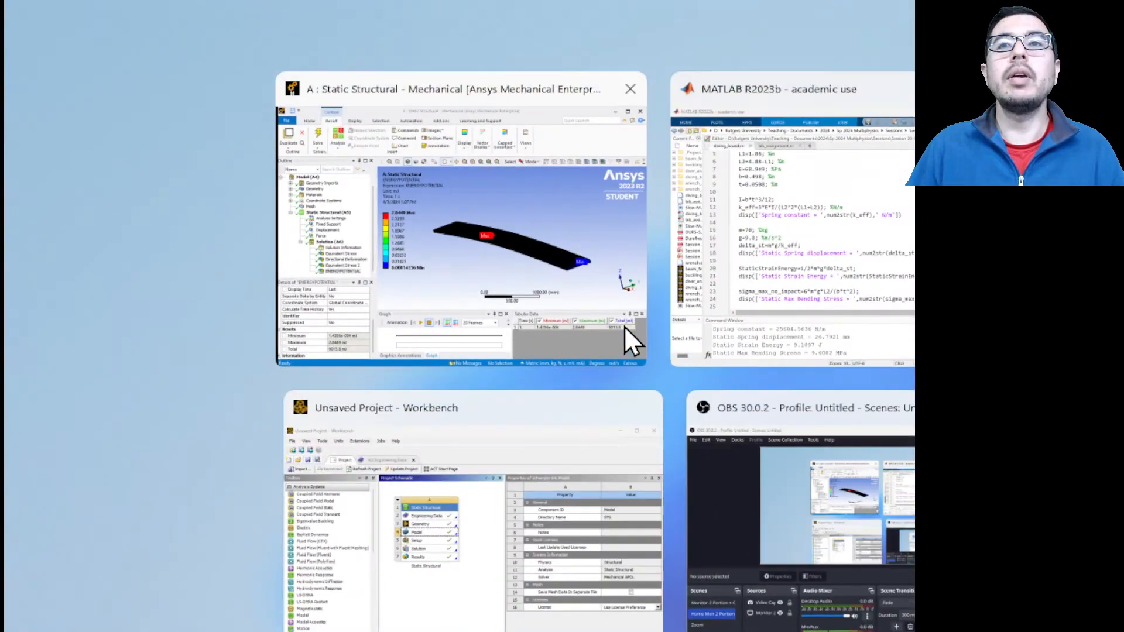
click(802, 271)
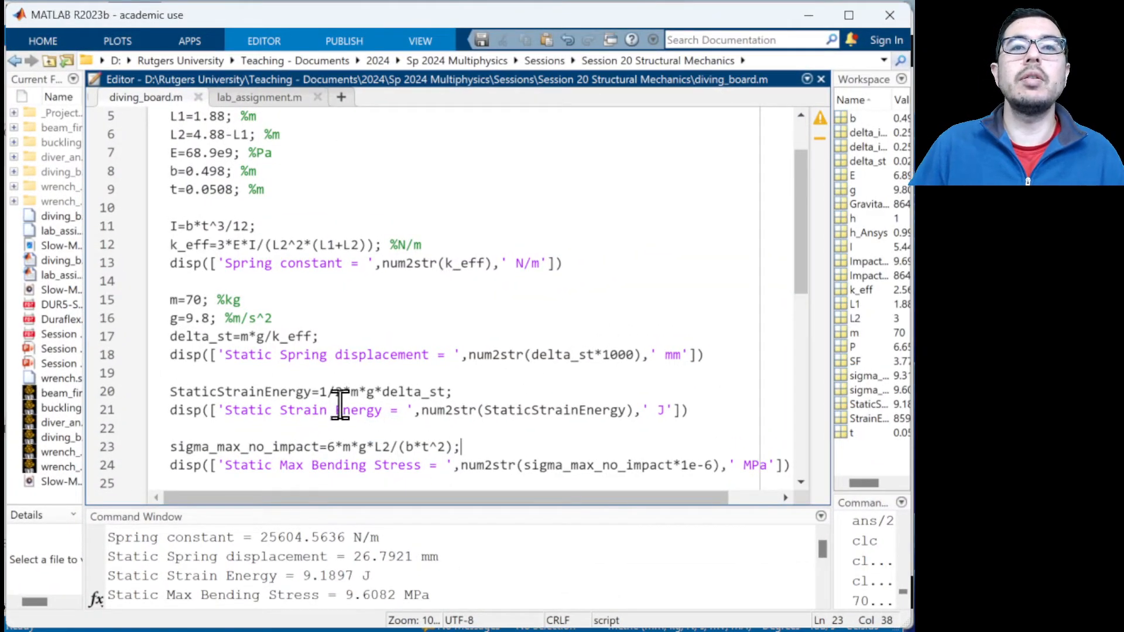
key(super+Tab)
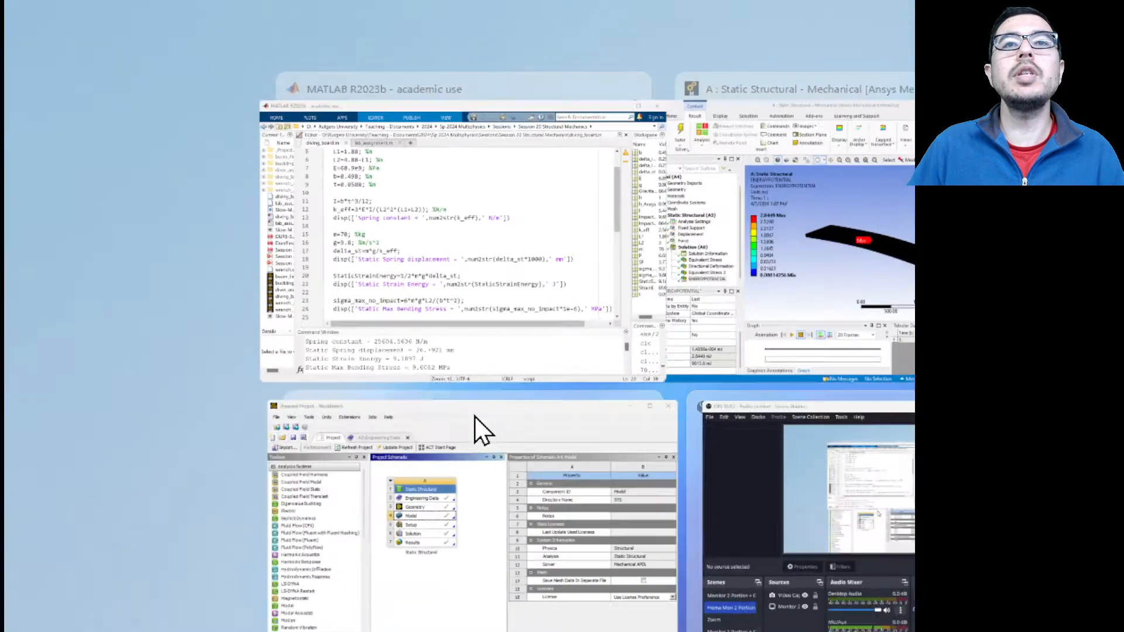
click(1112, 293)
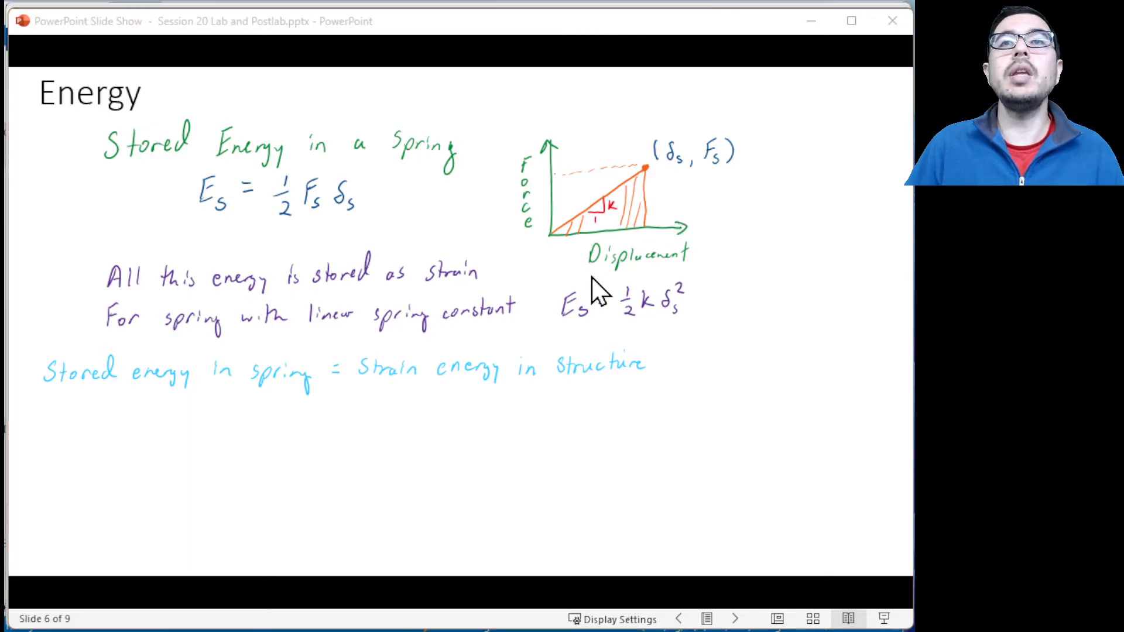
Examine the StaticStrainEnergy formula and its output in MATLAB, and compare it with the ENERGYPOTENTIAL total in Ansys Mechanical.
key(super+Tab)
click(799, 286)
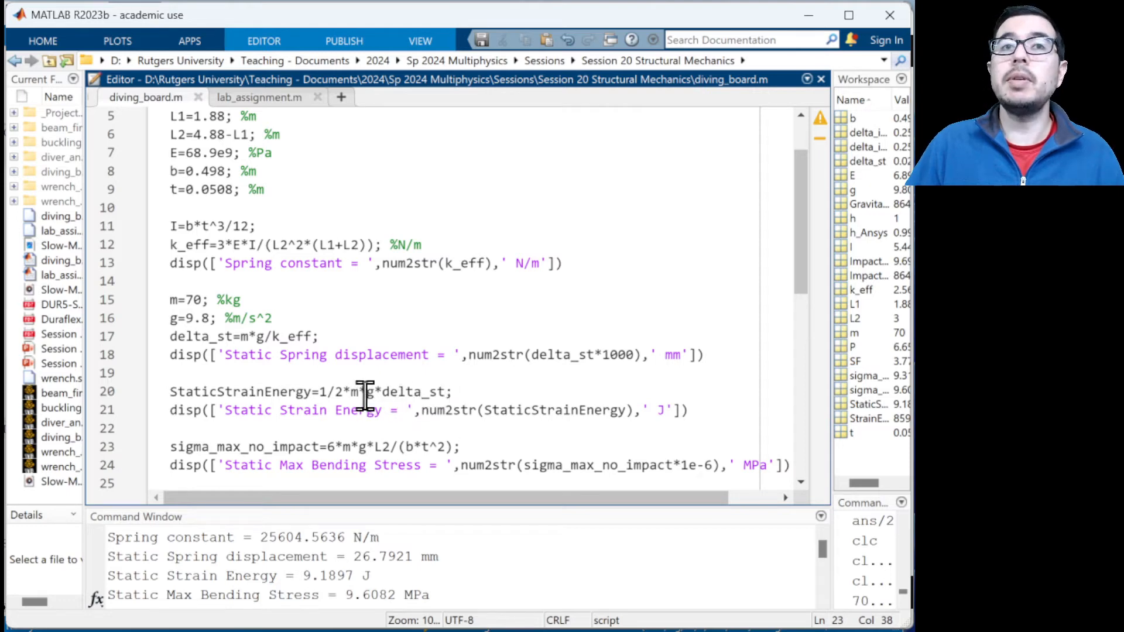
click(693, 408)
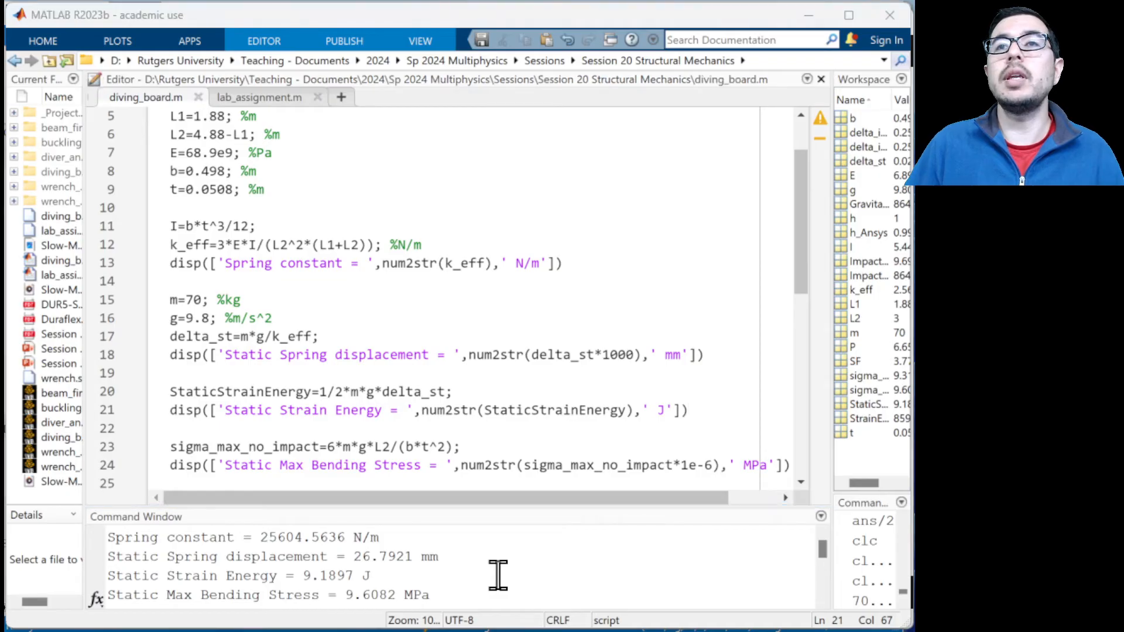
key(super+Tab)
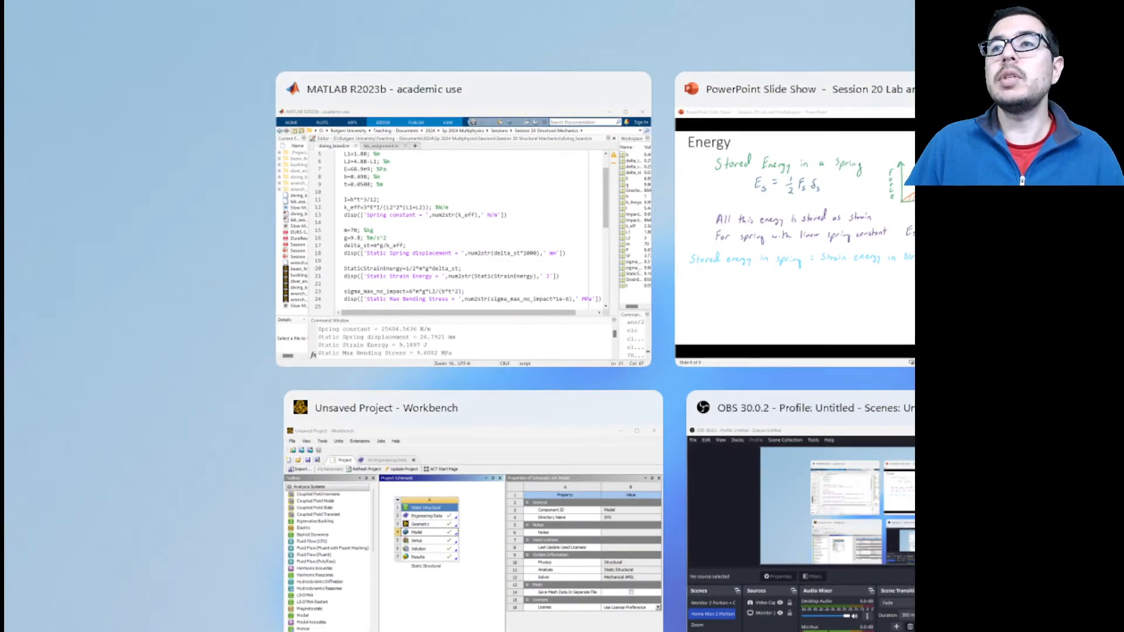
click(1088, 293)
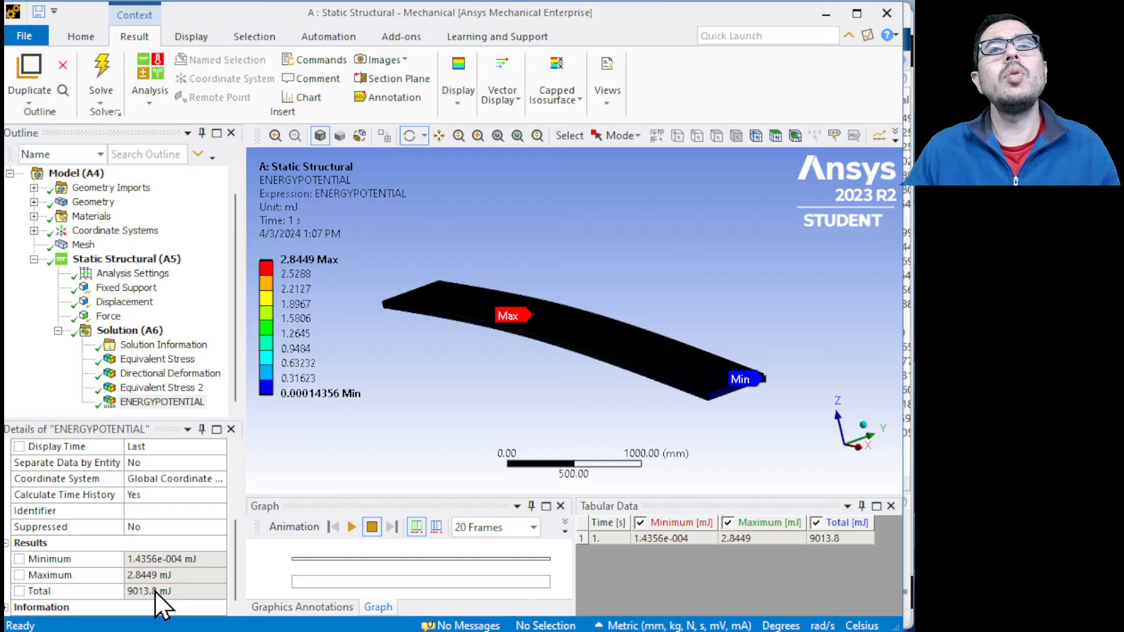
Switch to the PowerPoint slide show and advance from the Energy slide to the Impact Factor slide.
key(super+Tab)
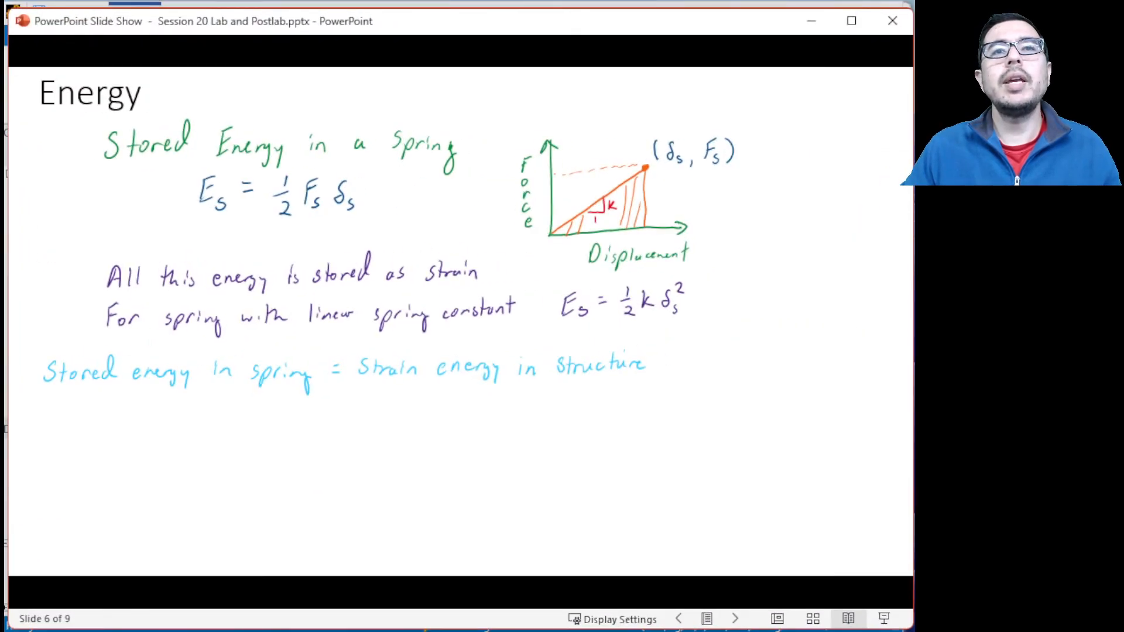
key(Right)
key(Right)
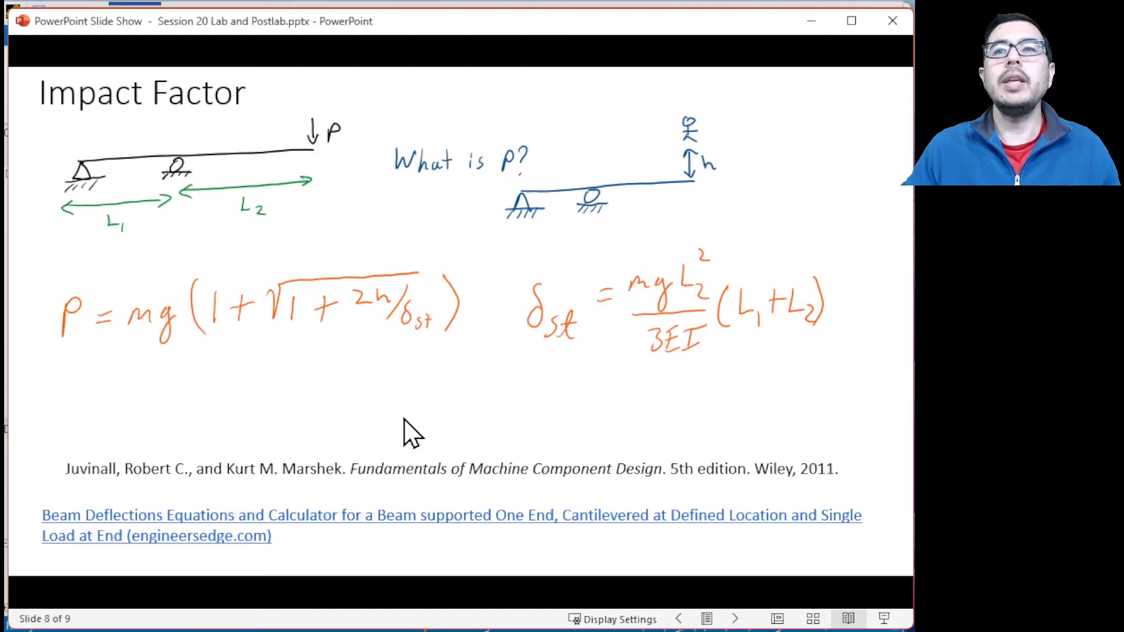
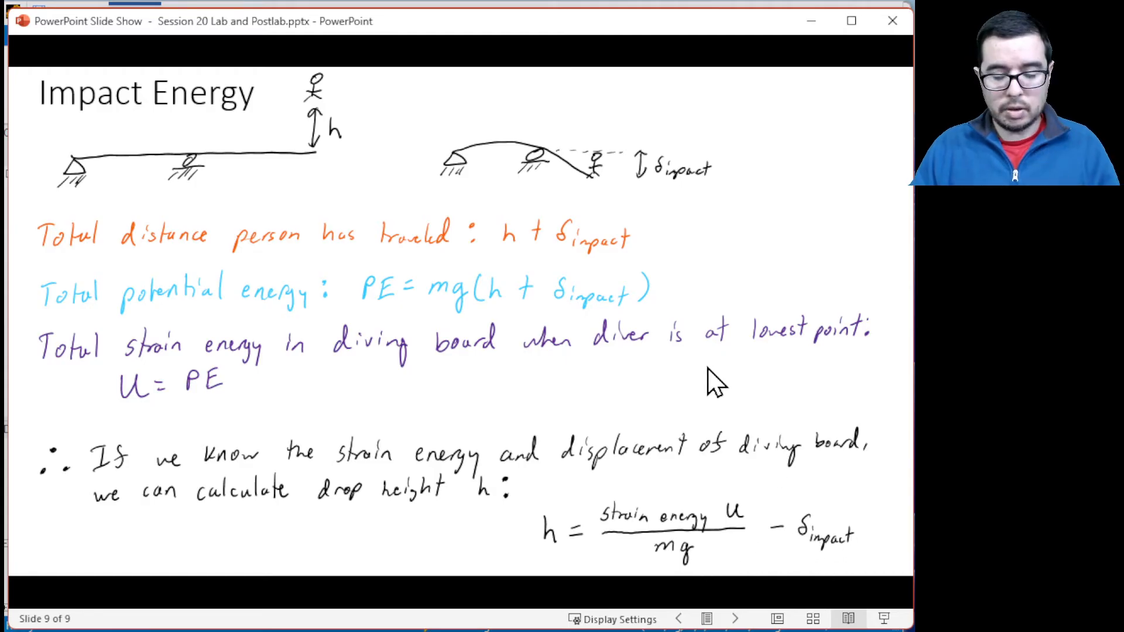
Switch to MATLAB and review the impact factor, force, stress, displacement, energy and Ansys drop height calculations in diving_board.m.
key(super+Tab)
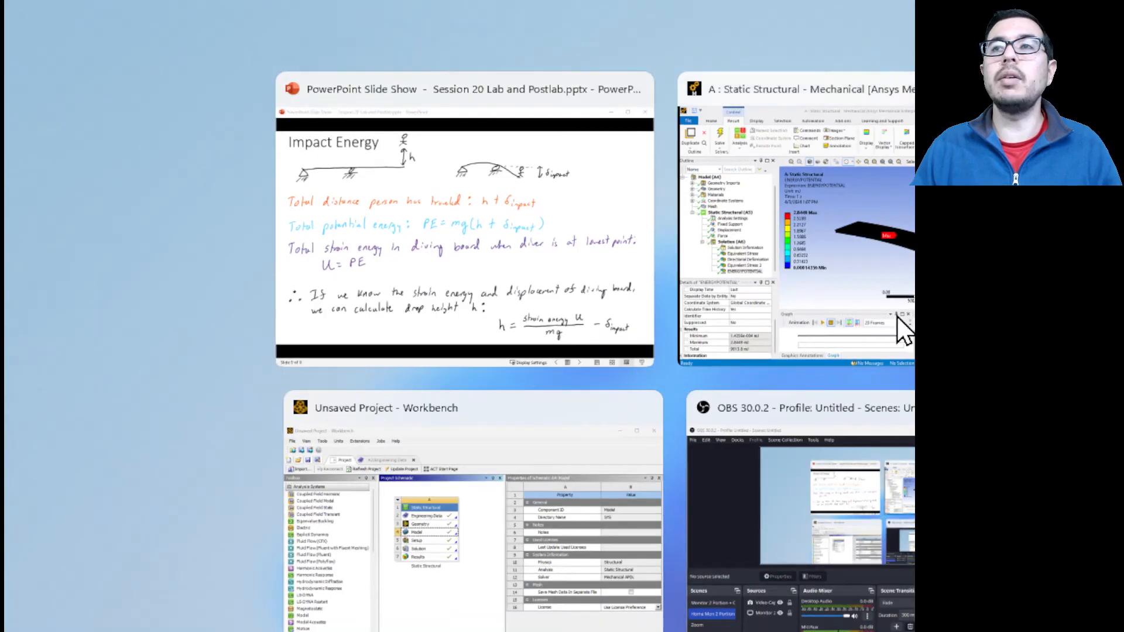
key(alt+Tab)
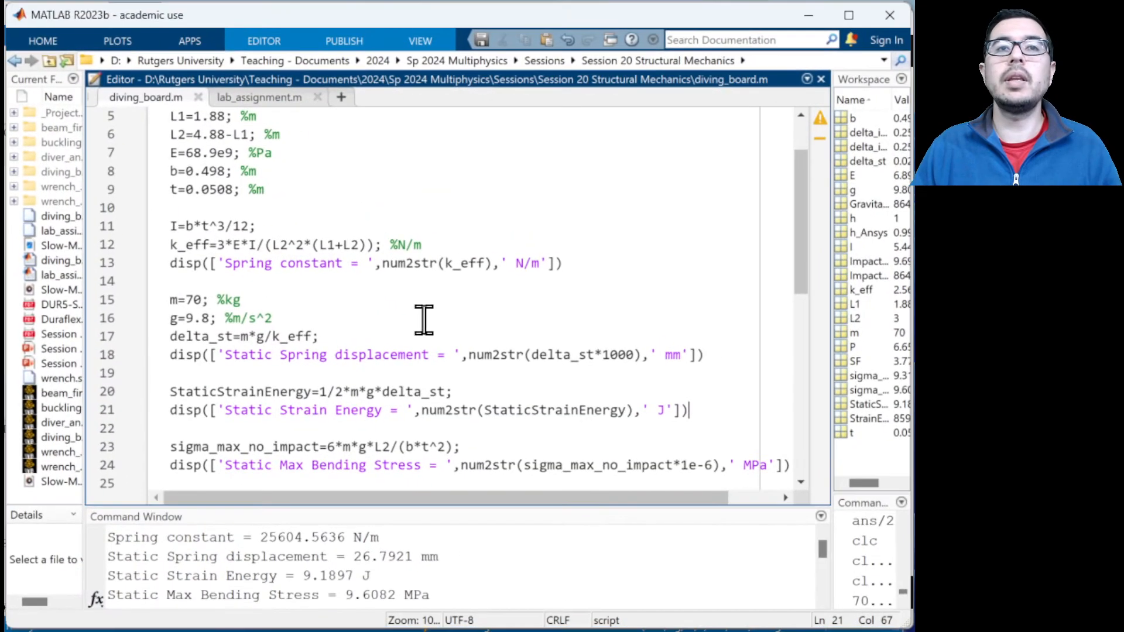
scroll(387, 326, down, 3)
scroll(386, 326, down, 3)
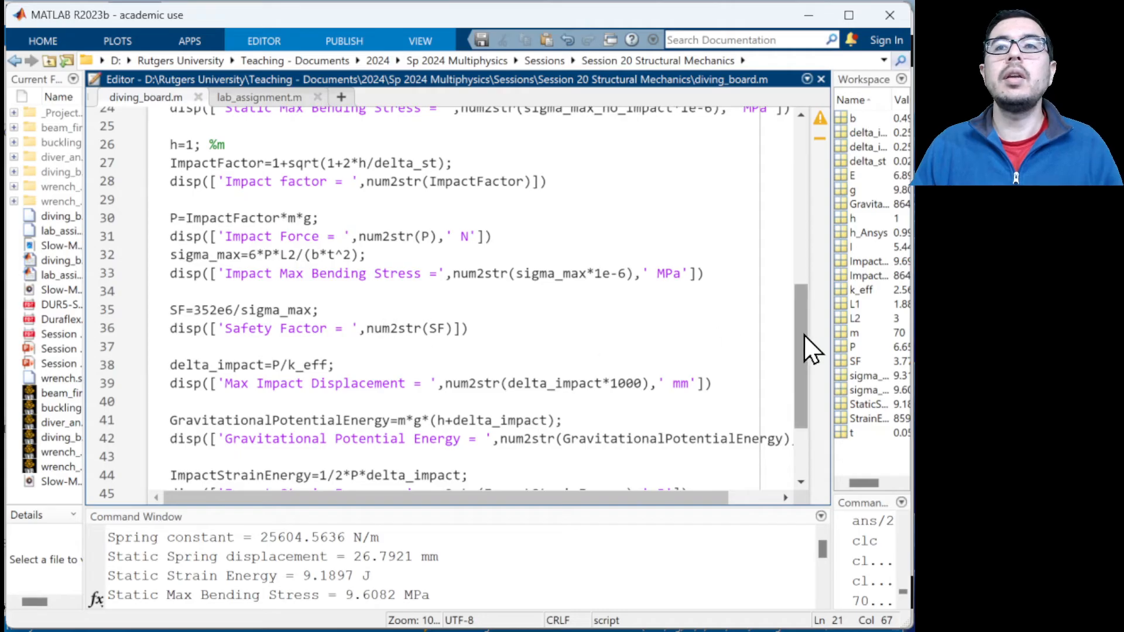
drag(803, 333, 803, 343)
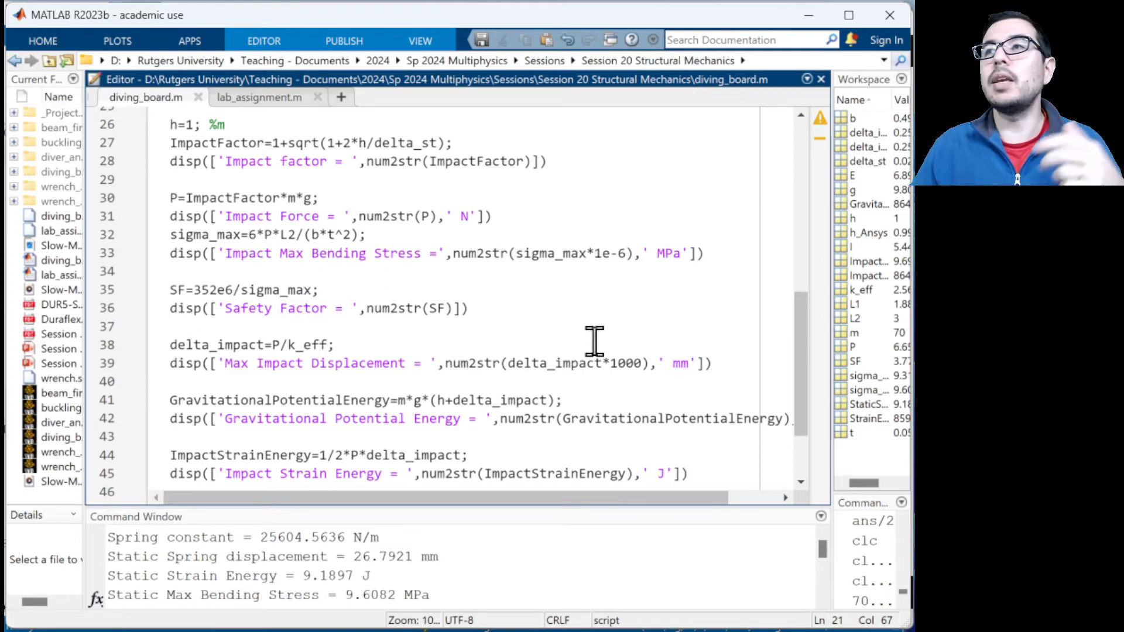
drag(797, 335, 795, 381)
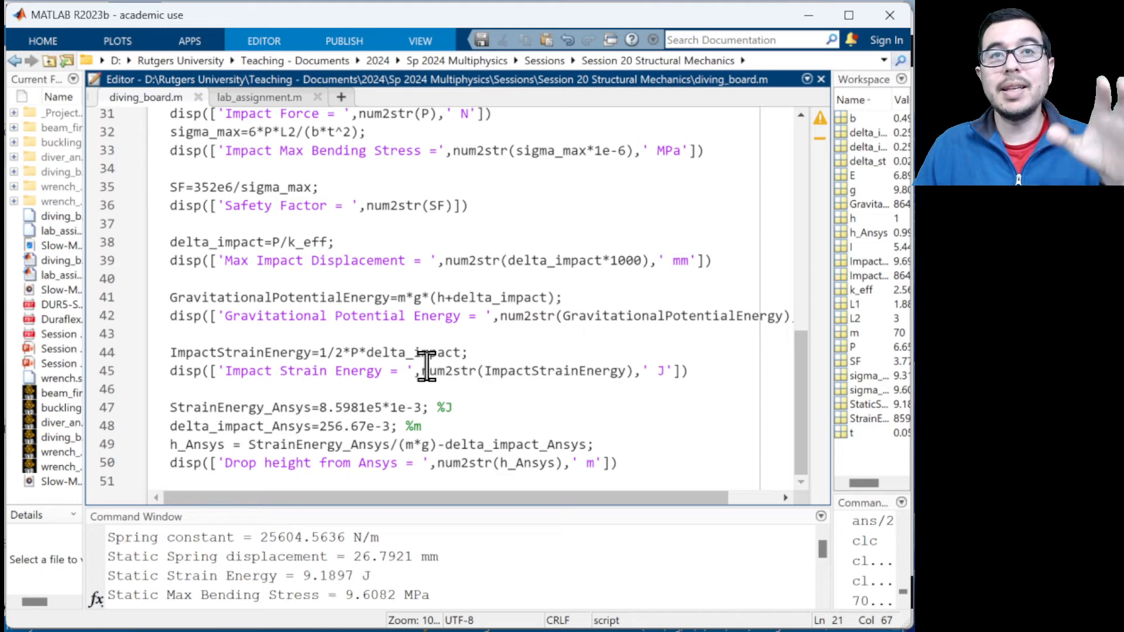
click(703, 365)
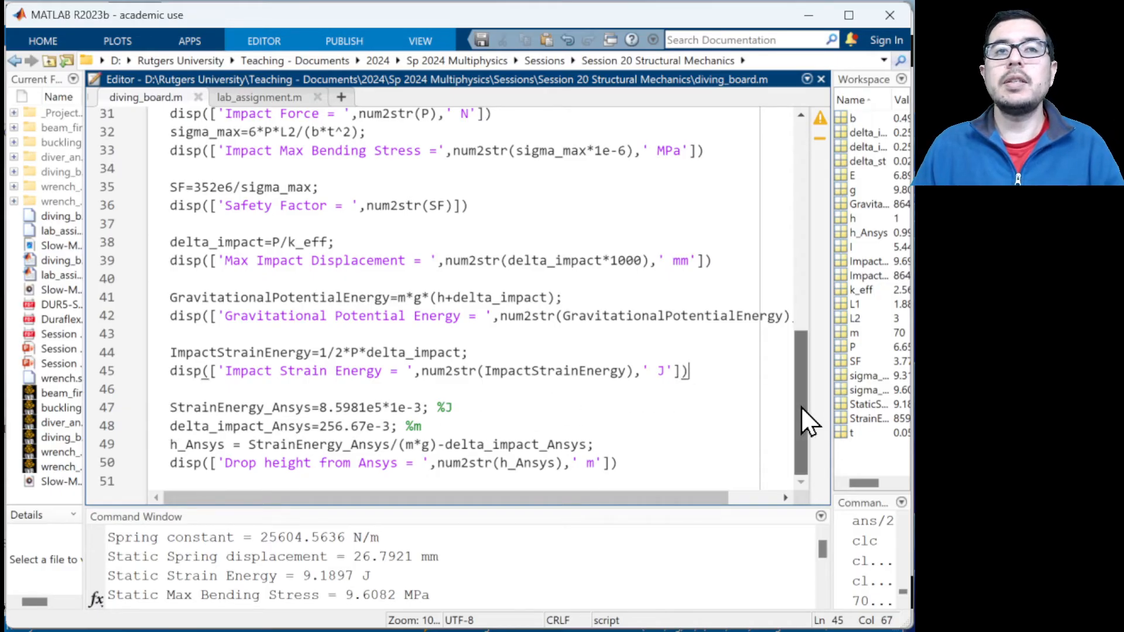
drag(800, 407, 802, 371)
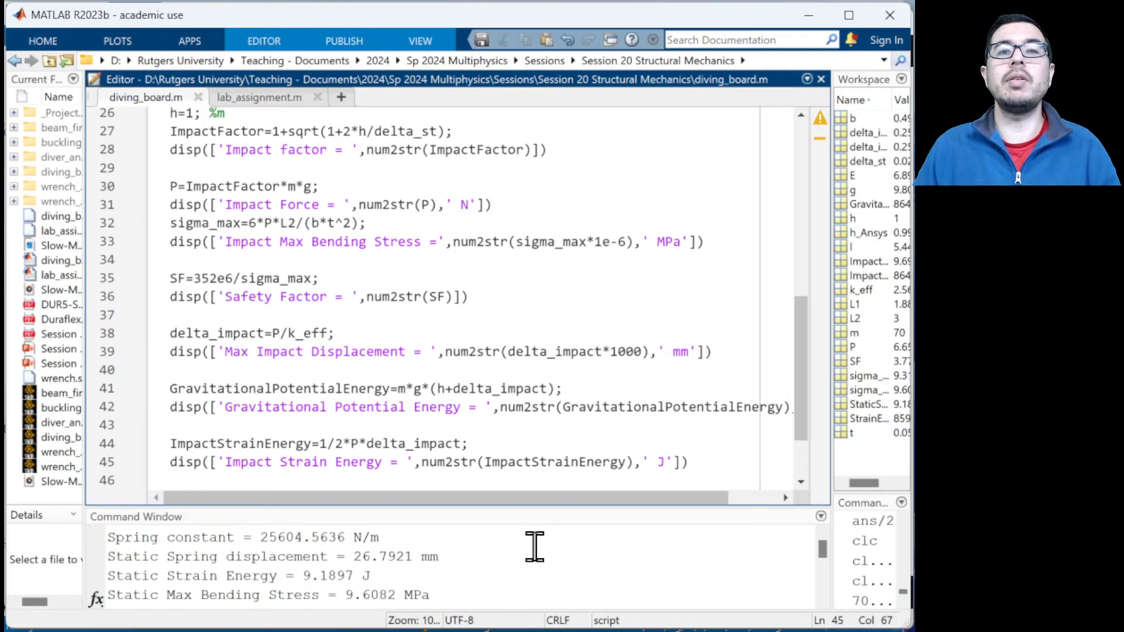
Review the impact results in the MATLAB command output, from the impact factor through to the drop height from Ansys.
key(Up)
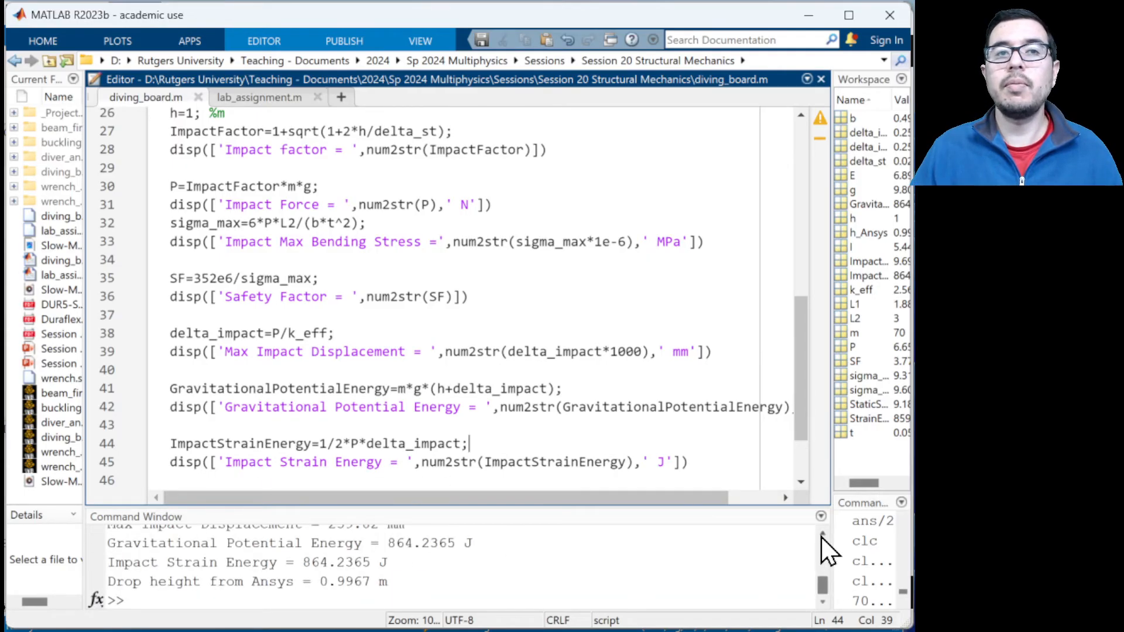
click(822, 534)
click(822, 534)
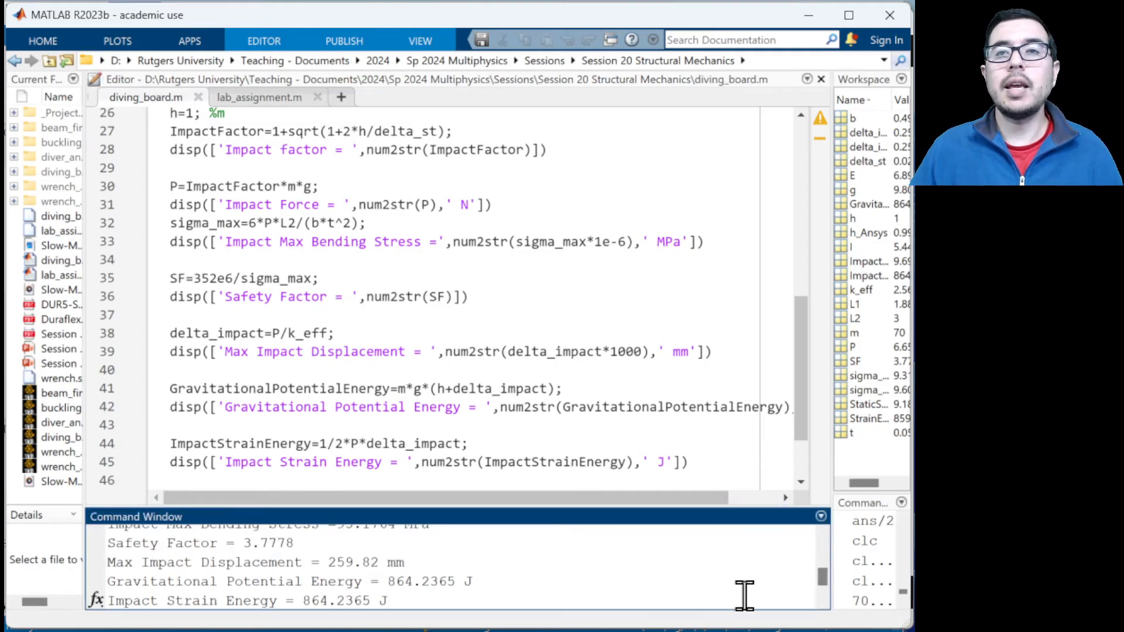
click(823, 534)
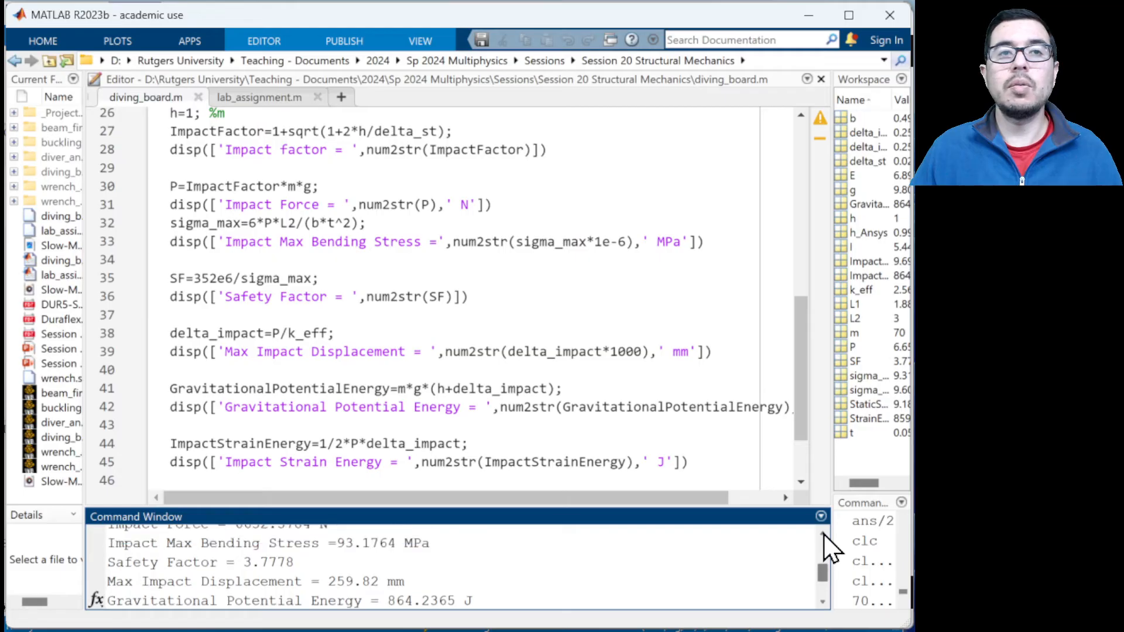
click(823, 534)
click(822, 534)
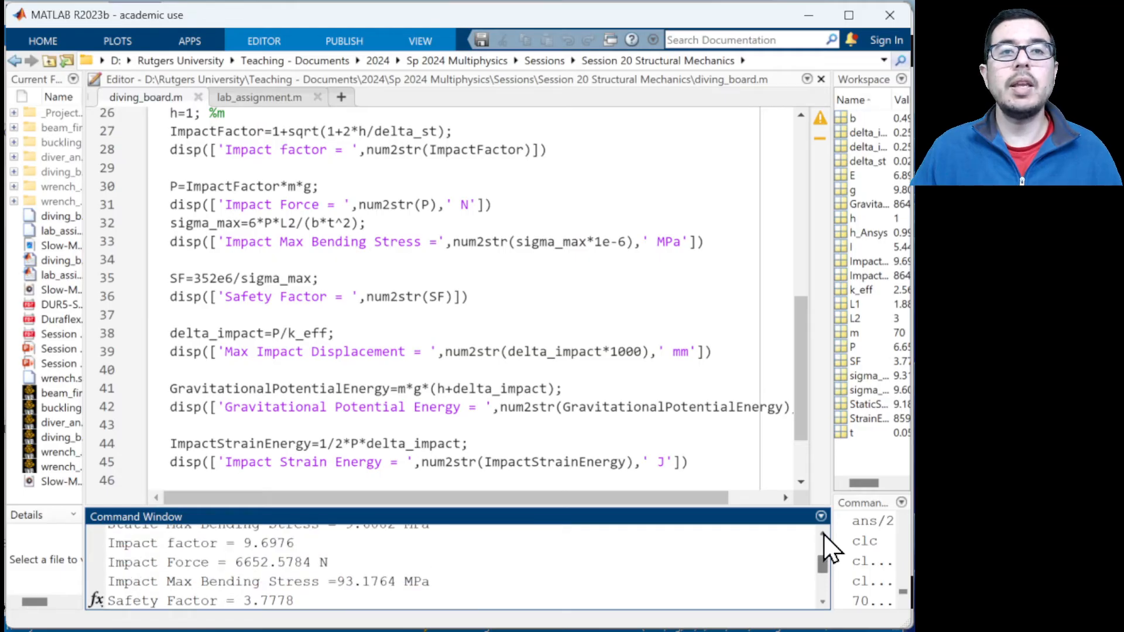
click(823, 534)
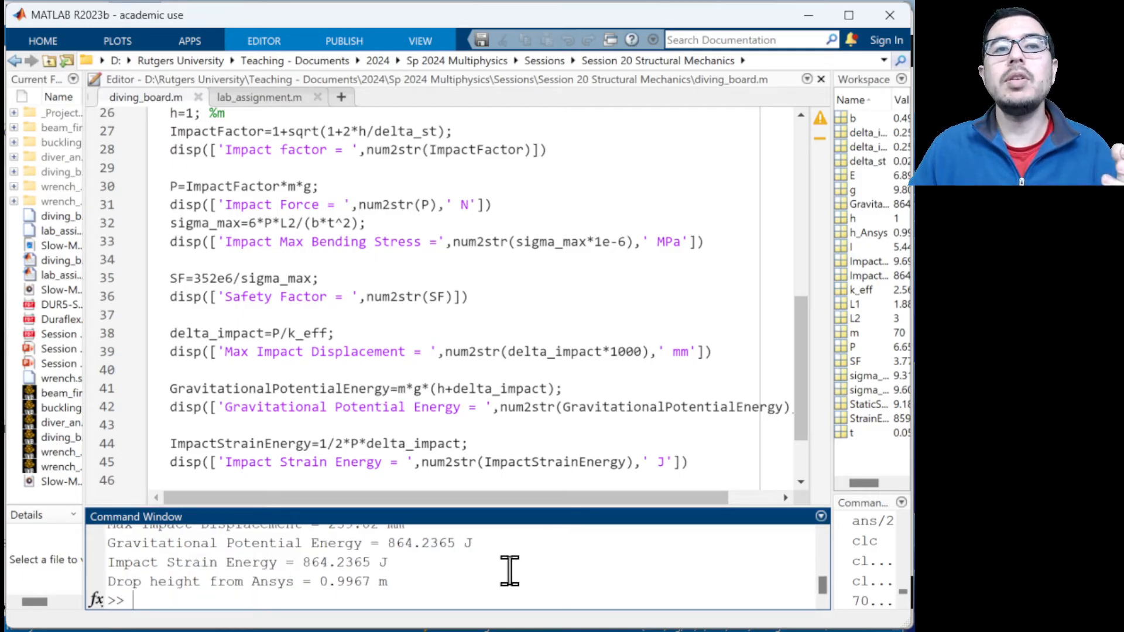
click(822, 530)
click(822, 531)
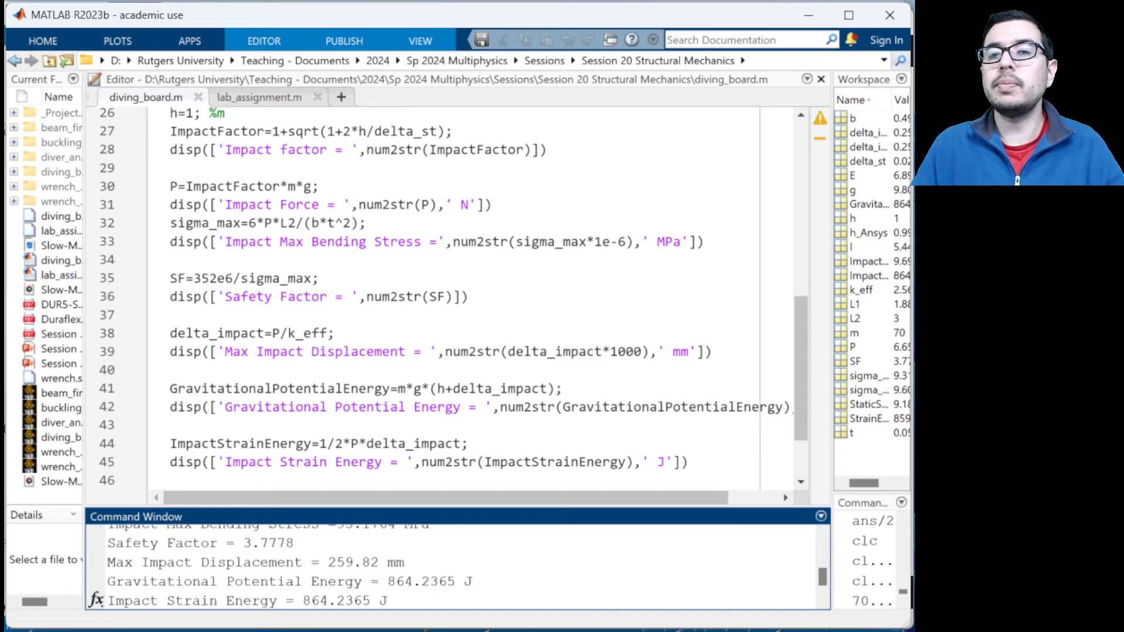
Revisit the Impact Energy slide in PowerPoint, and return to MATLAB to read the computed impact force.
key(alt+Tab)
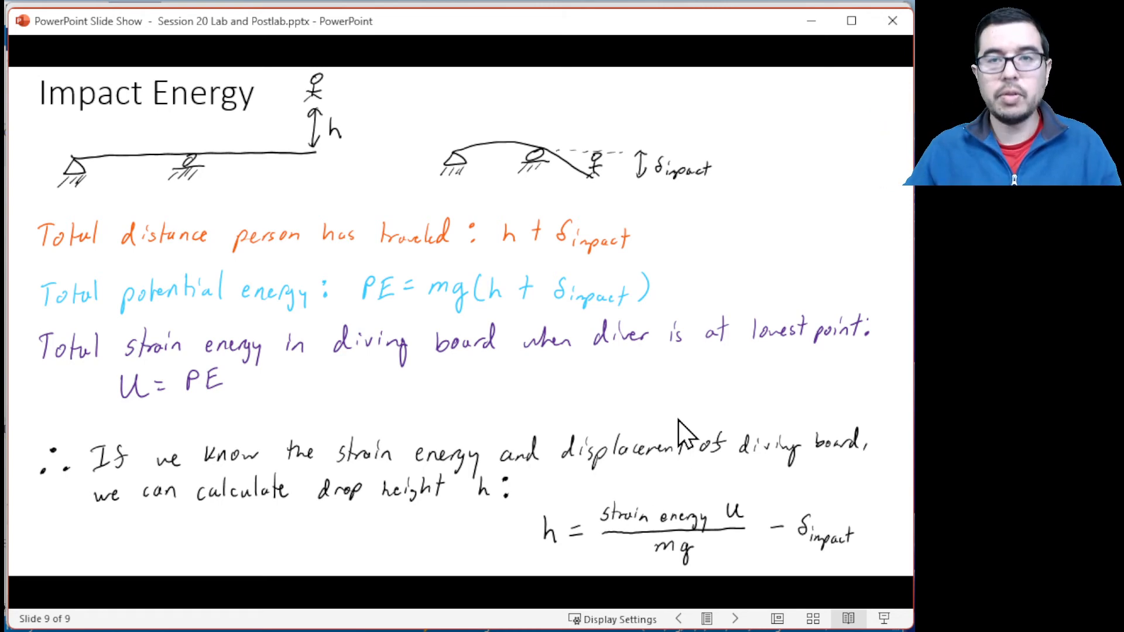
key(super+Tab)
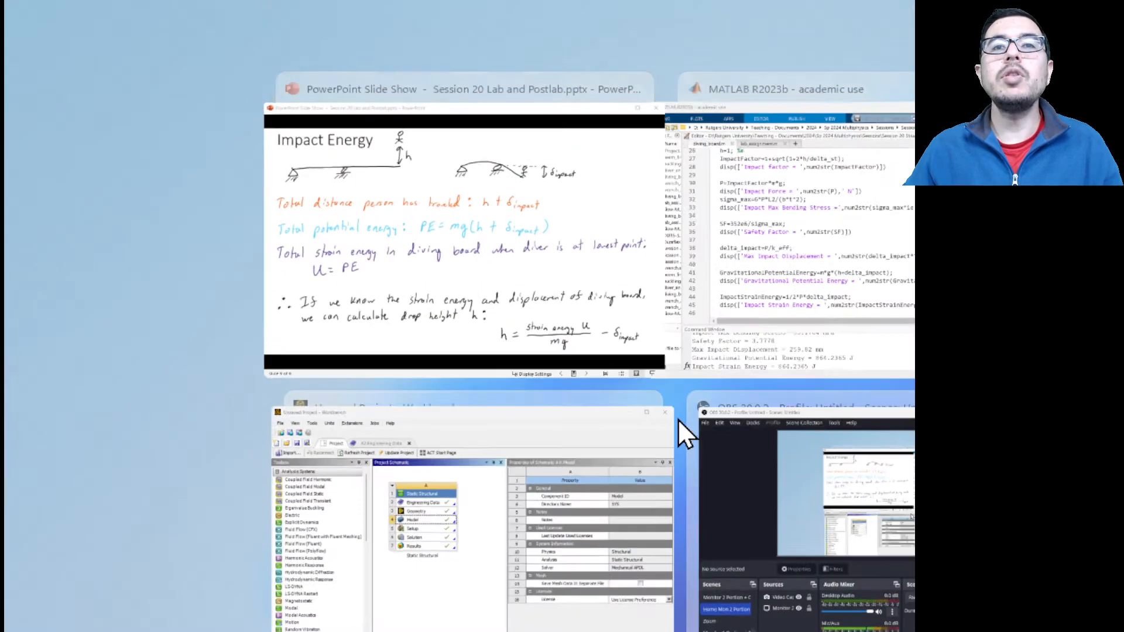
click(858, 339)
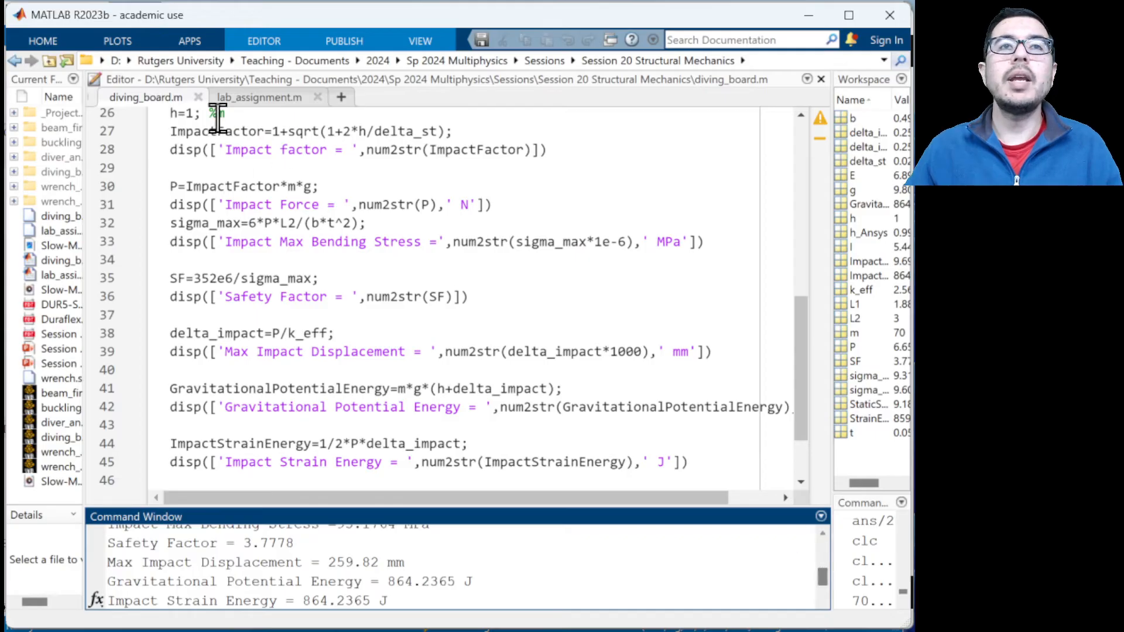
click(821, 534)
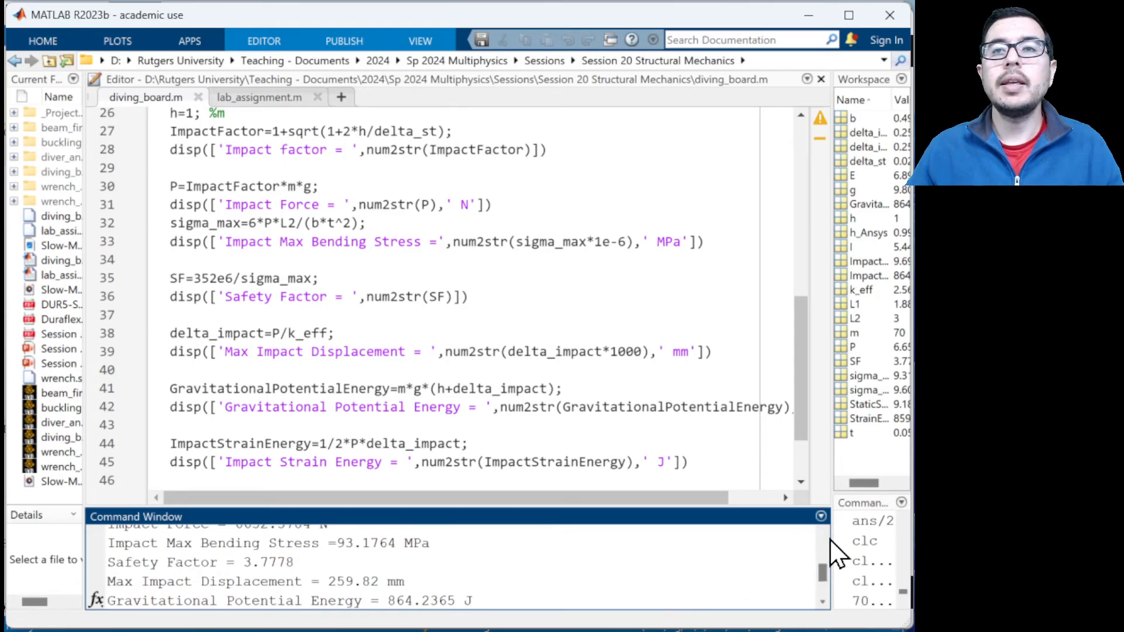
click(822, 534)
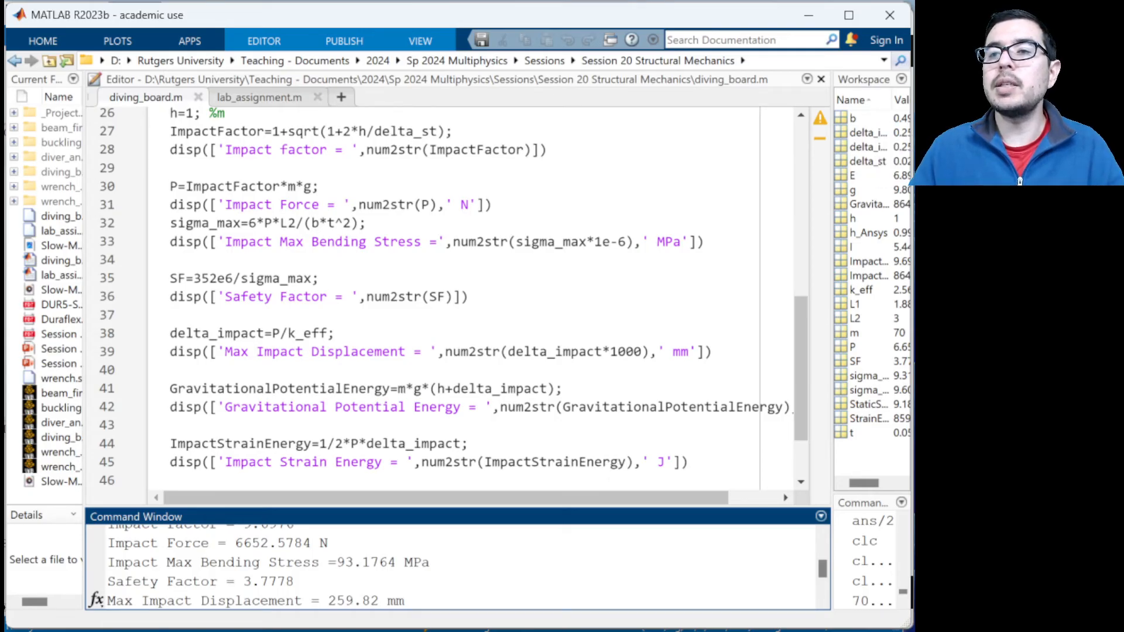
Switch to Ansys Mechanical and make the Z component of the tip force an input parameter.
key(alt+Tab)
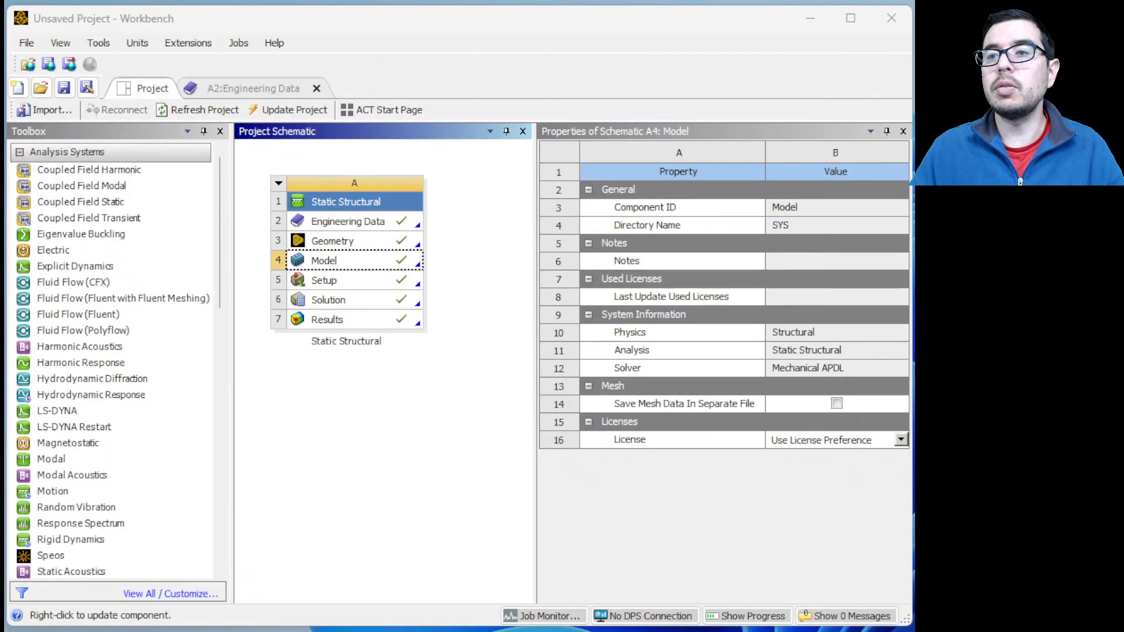
key(alt+Tab)
key(alt+Tab)
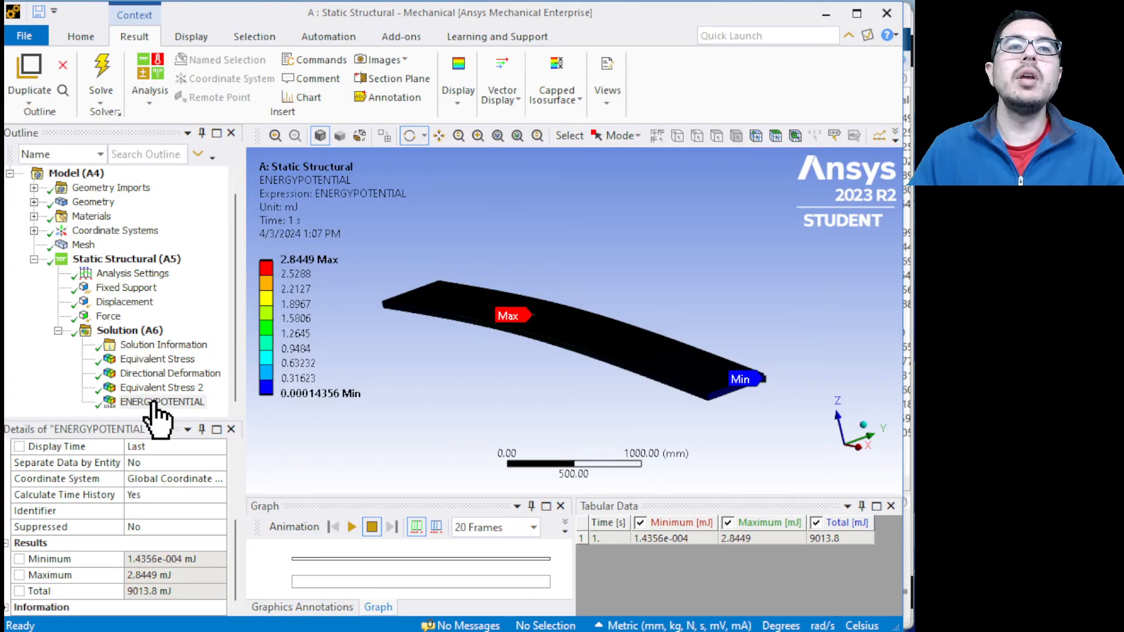
click(108, 316)
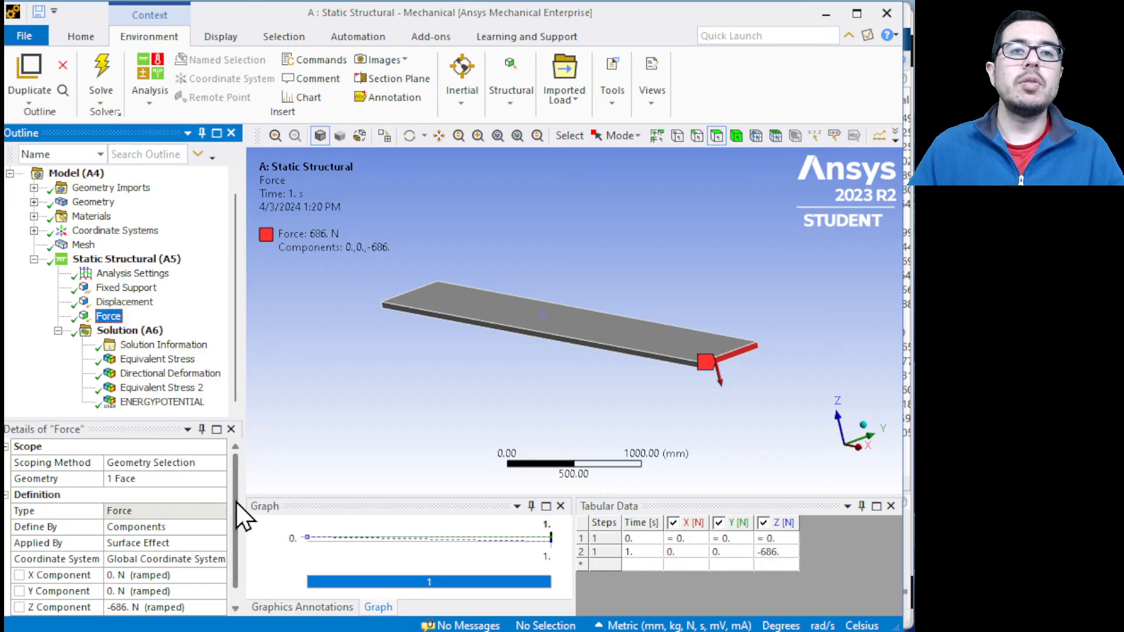
drag(236, 502, 224, 552)
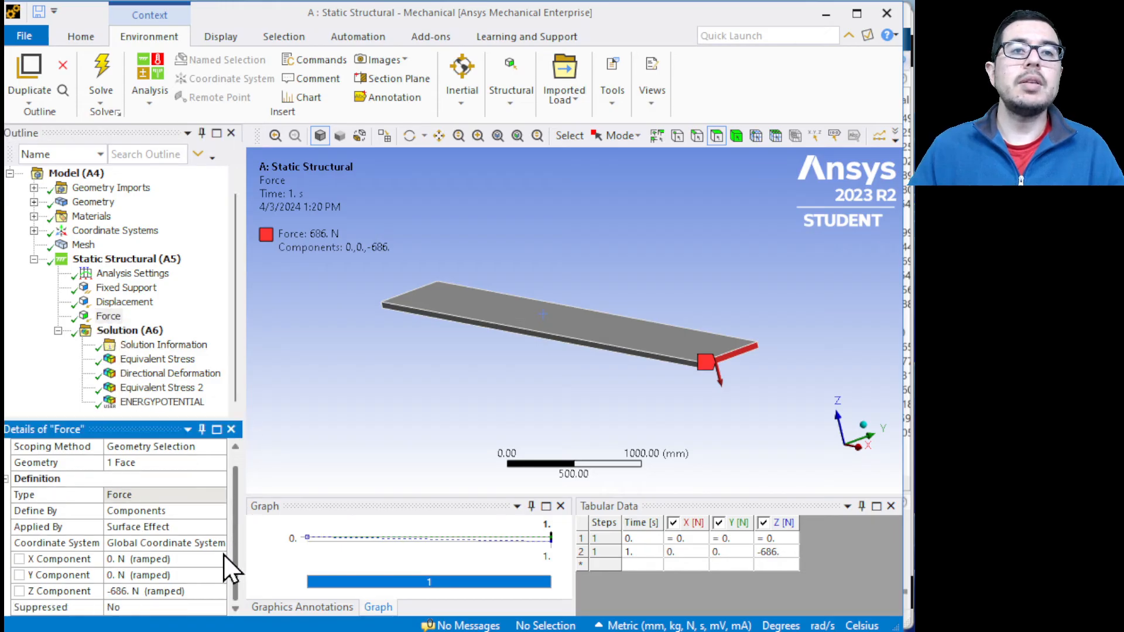
click(18, 591)
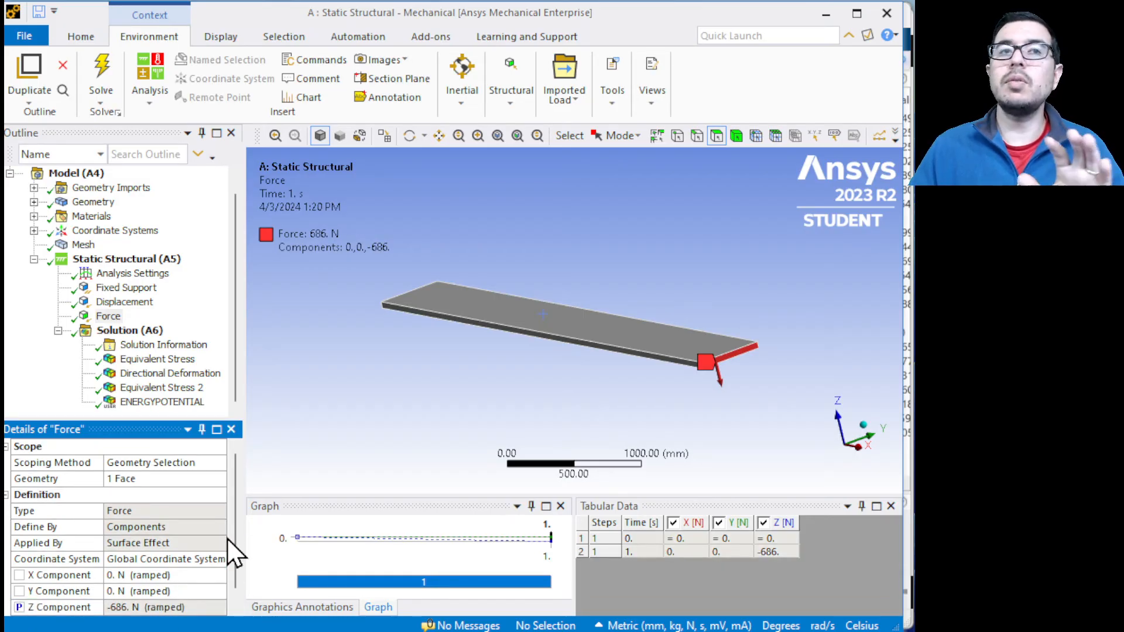
Make the minimum Directional Deformation and the total ENERGYPOTENTIAL results output parameters.
click(133, 378)
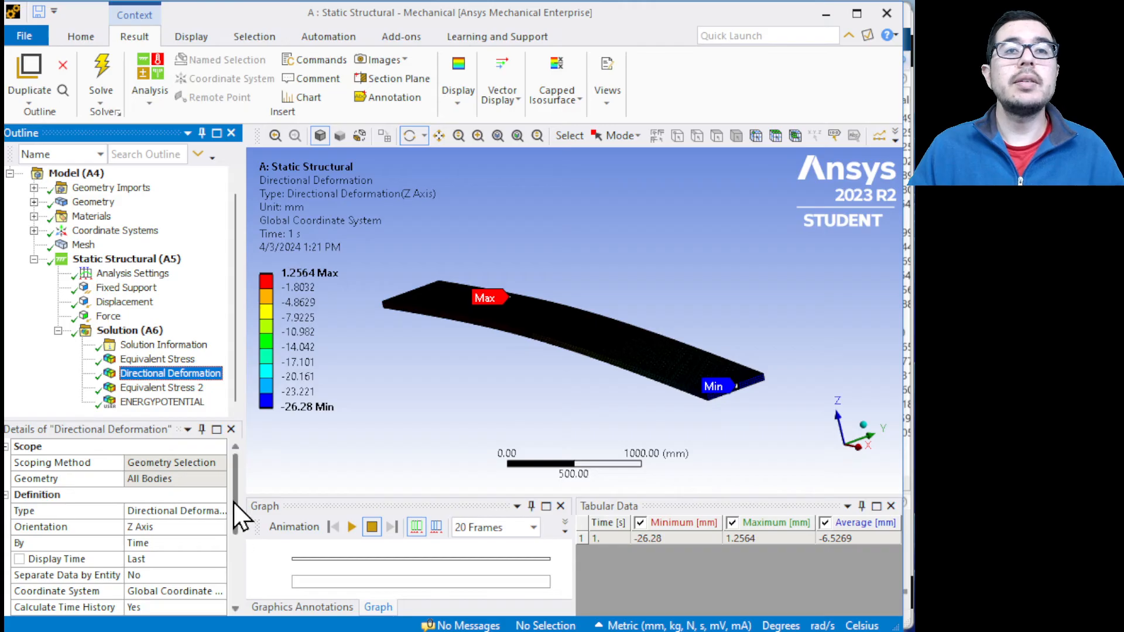
drag(234, 502, 225, 591)
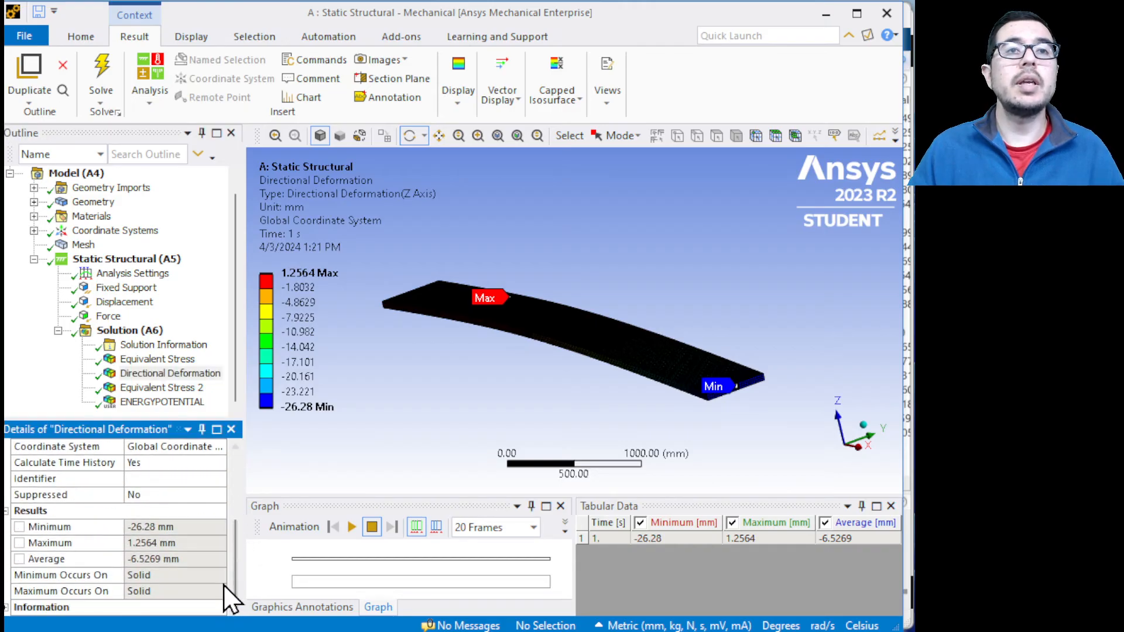
click(19, 527)
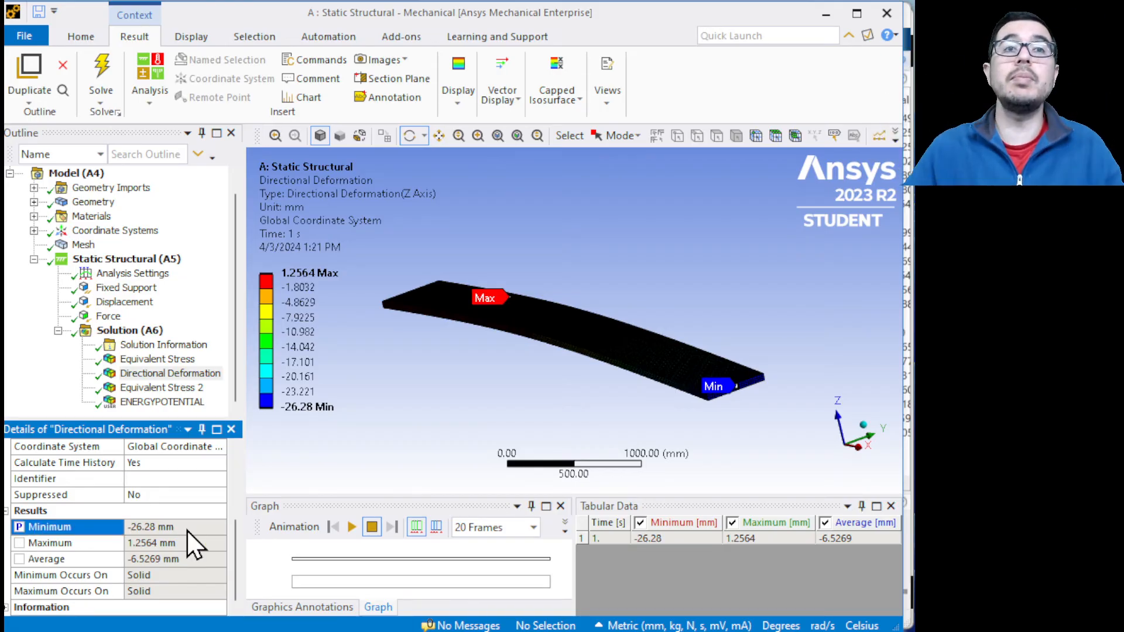
click(153, 402)
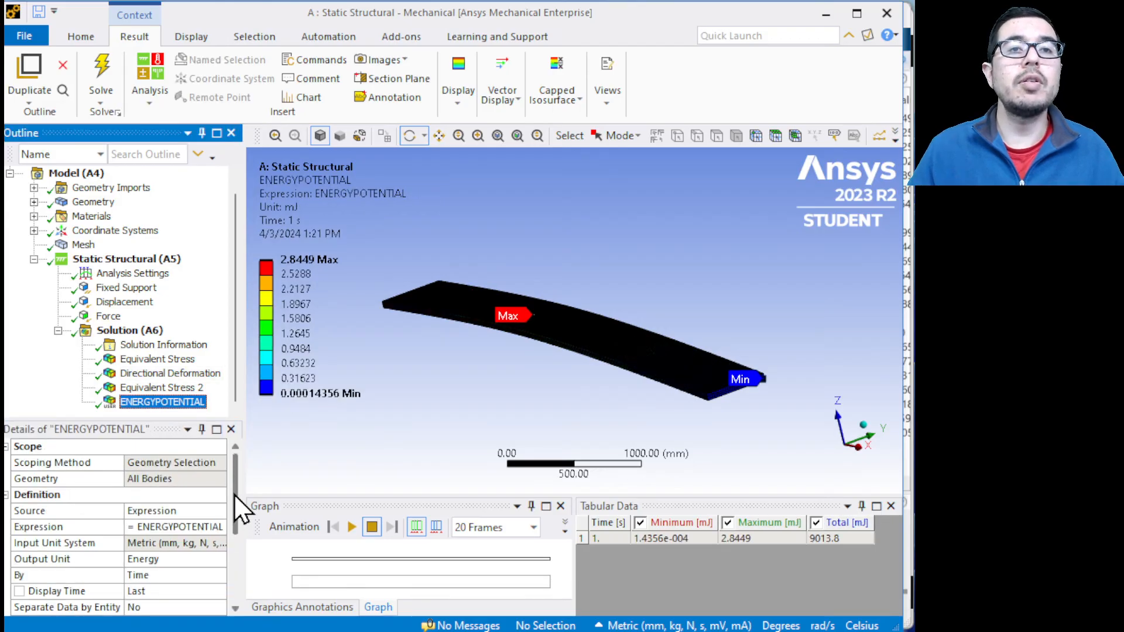
drag(235, 496, 213, 586)
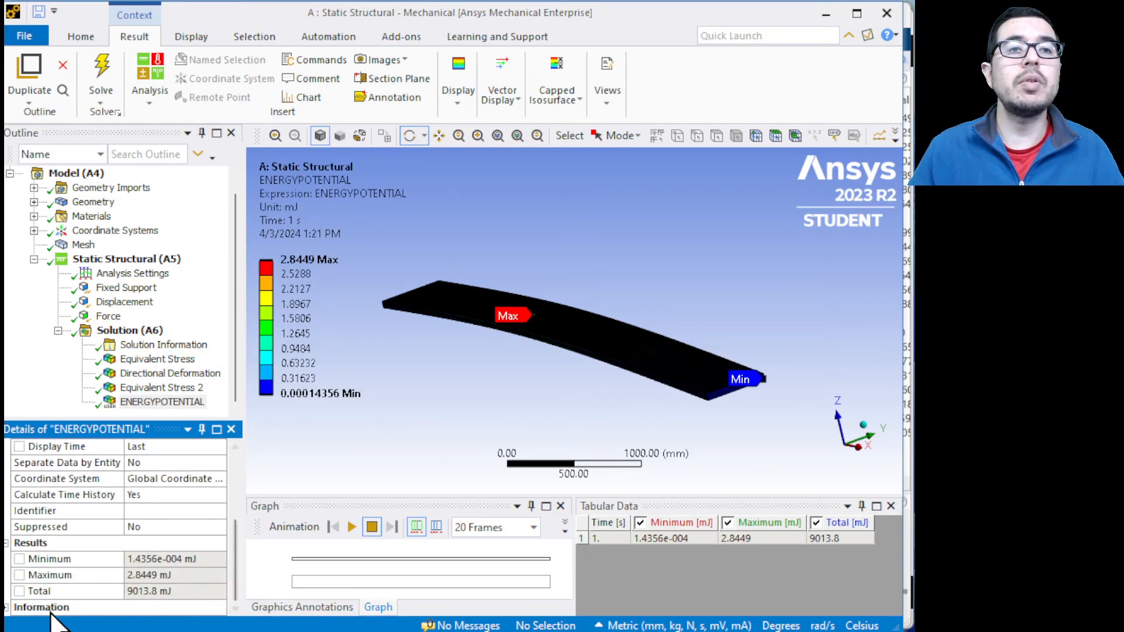
click(16, 593)
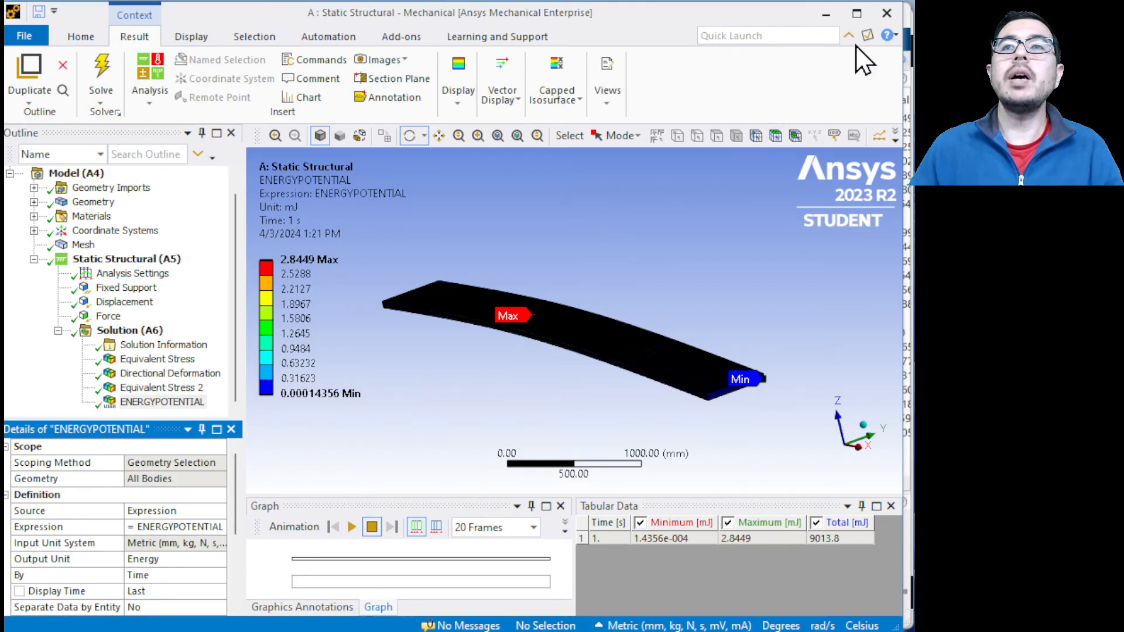
Close Mechanical, open the Parameter Set in Workbench, and widen the Table of Design Points to show all its columns.
click(885, 17)
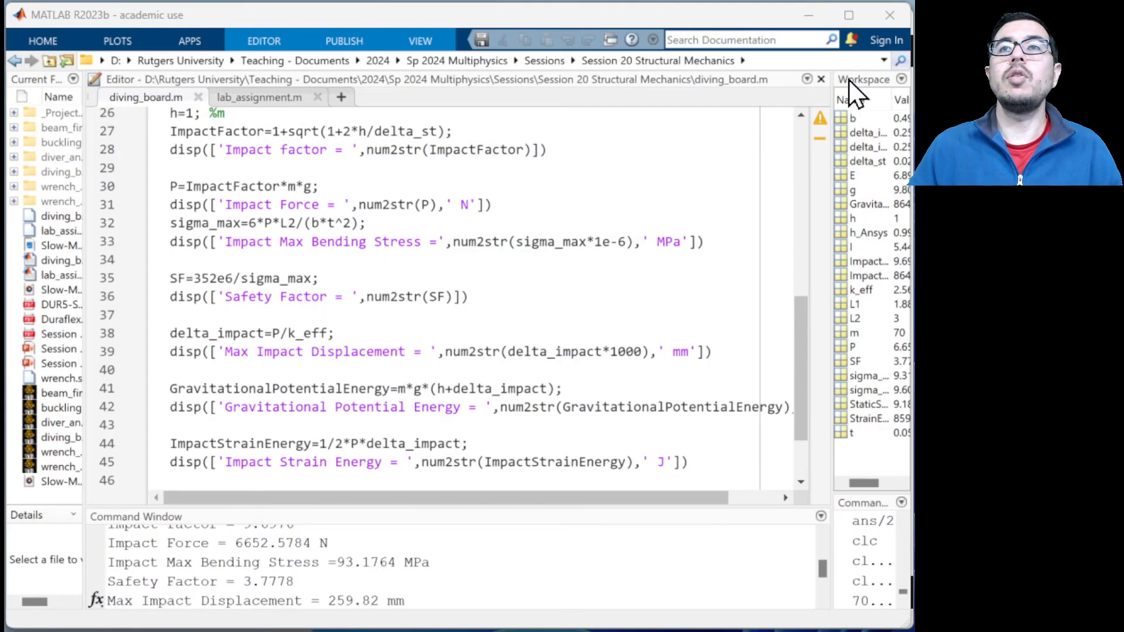
key(alt+Tab)
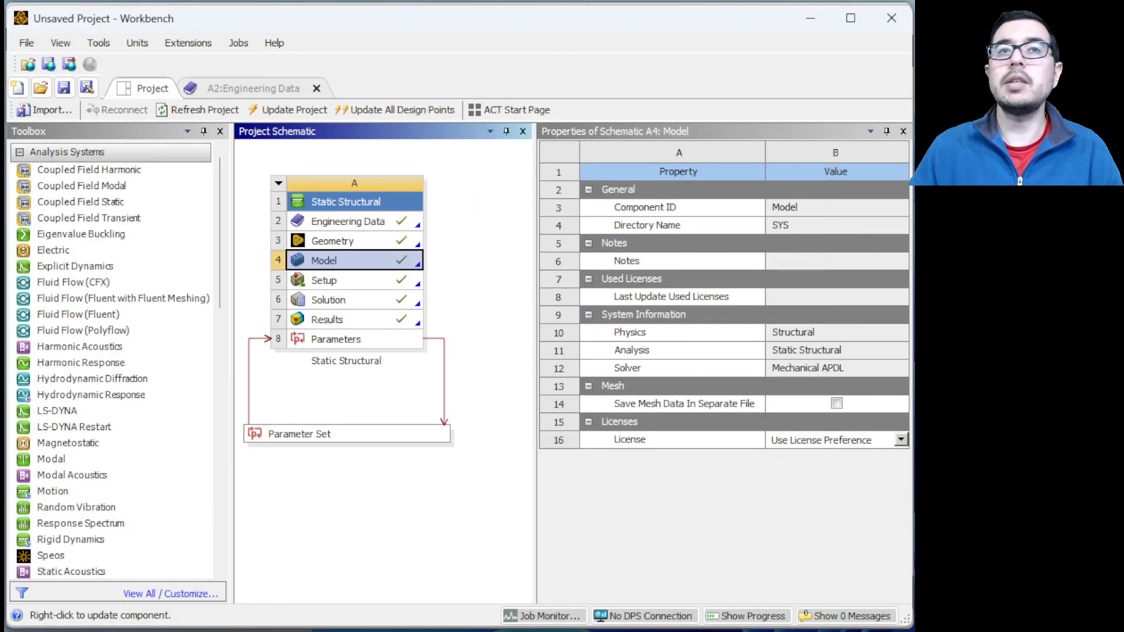
click(306, 440)
double_click(306, 440)
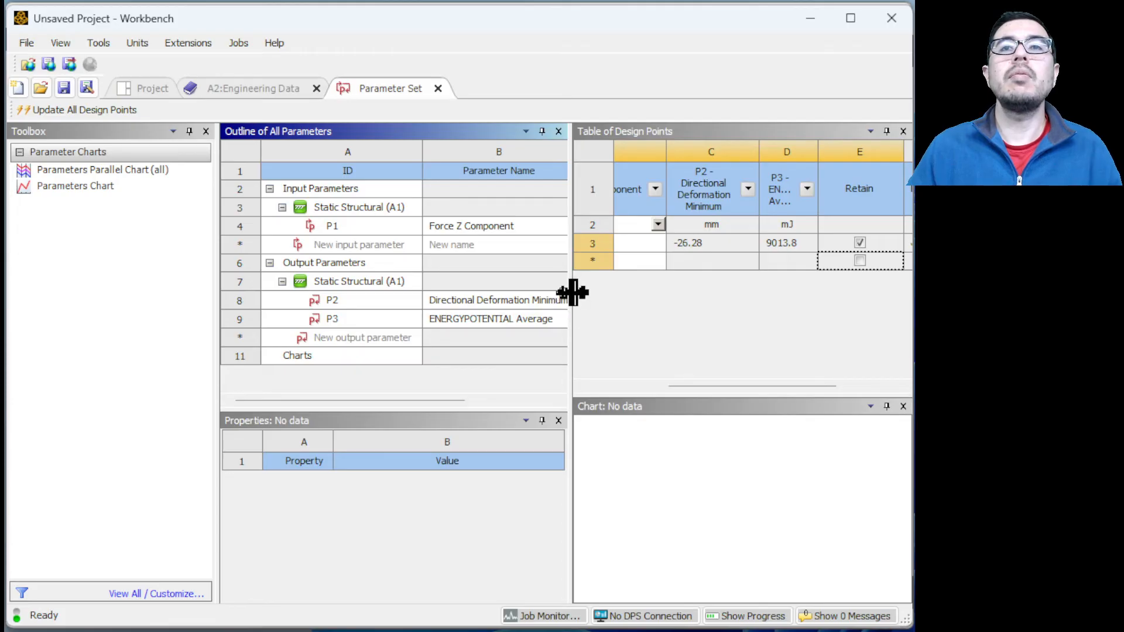
drag(572, 293, 385, 299)
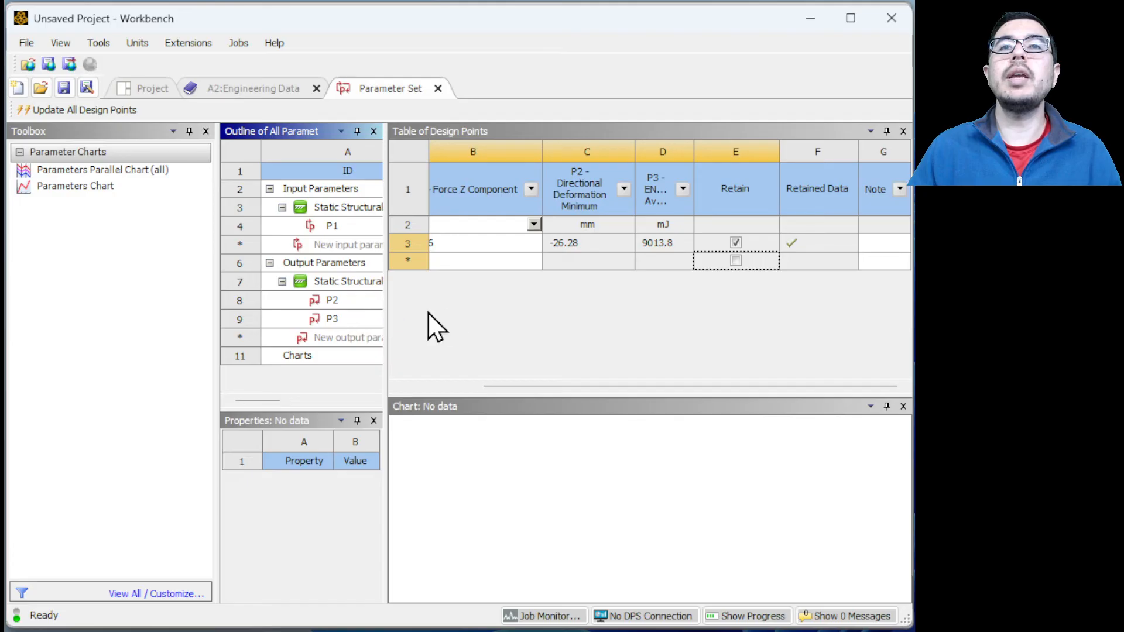
click(344, 320)
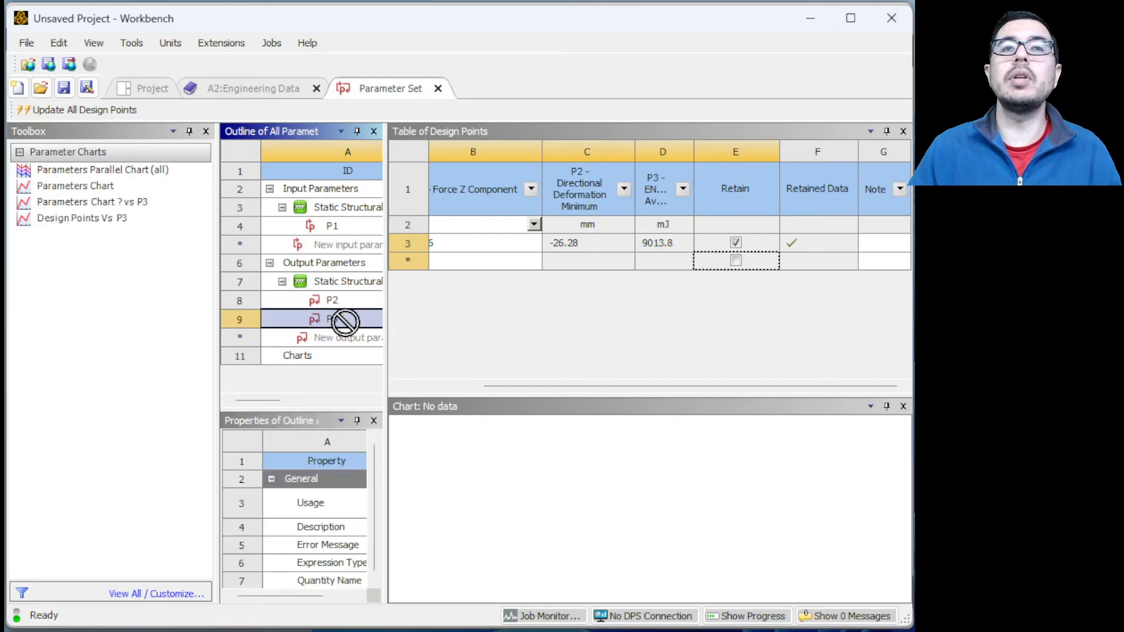
drag(388, 315, 283, 323)
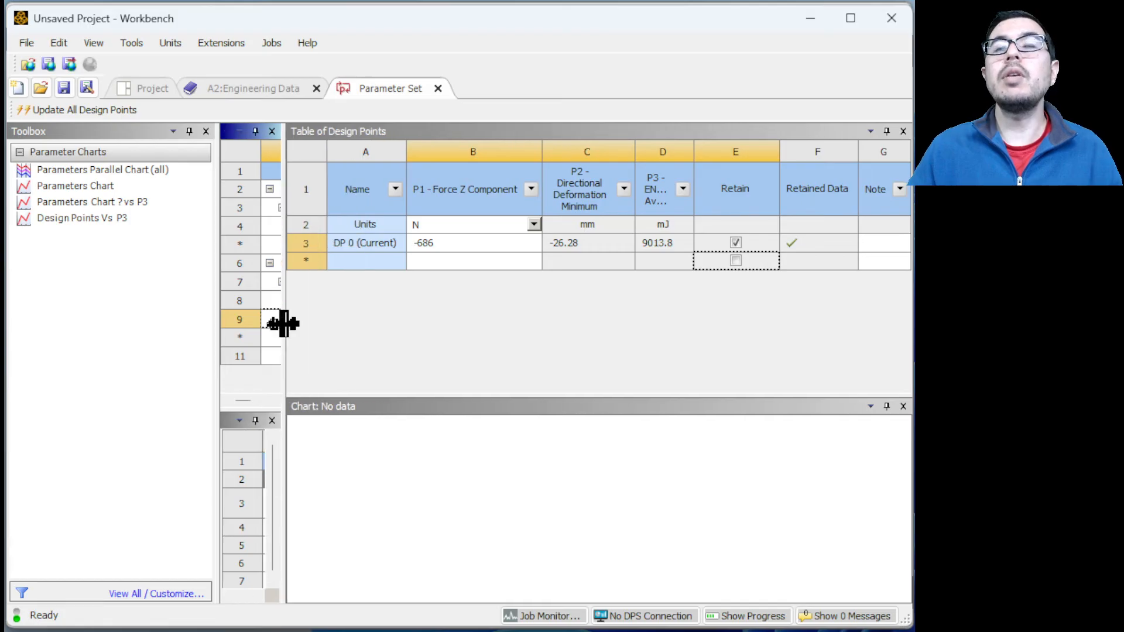
drag(284, 323, 284, 323)
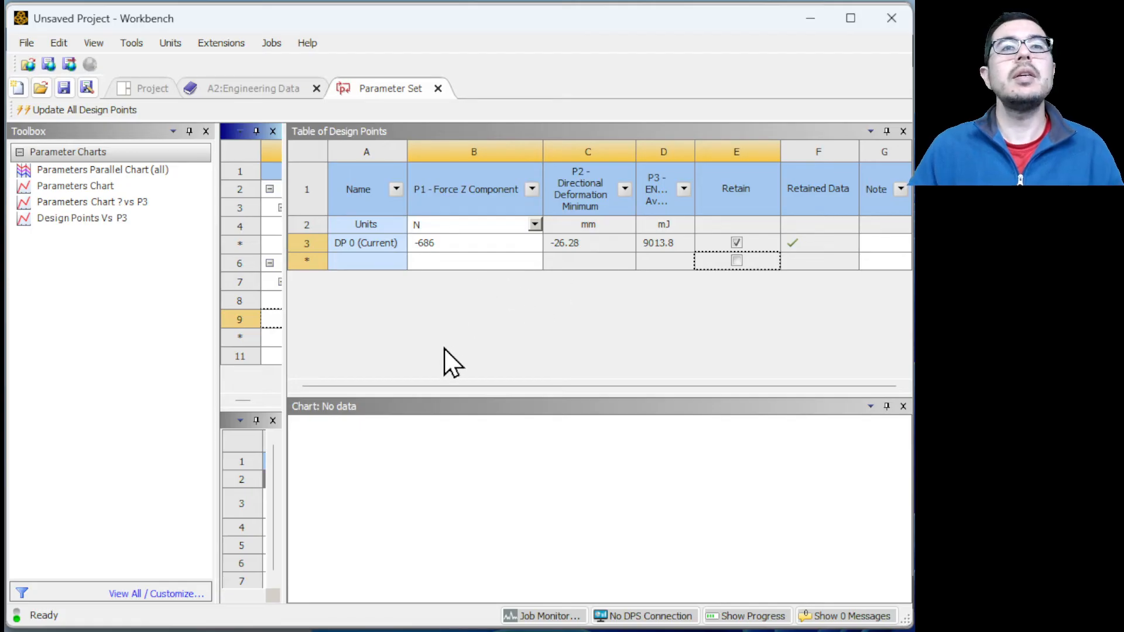
Add design points with Force Z Component values of -6000 N and -7000 N, and update all design points.
click(424, 263)
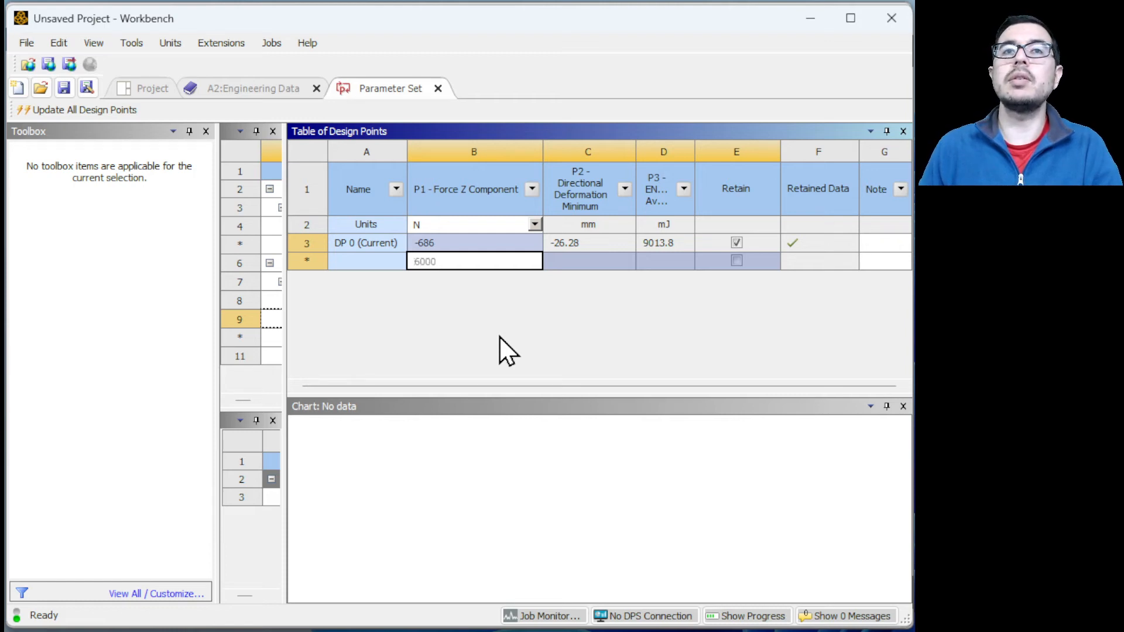
key(BackSpace)
key(BackSpace)
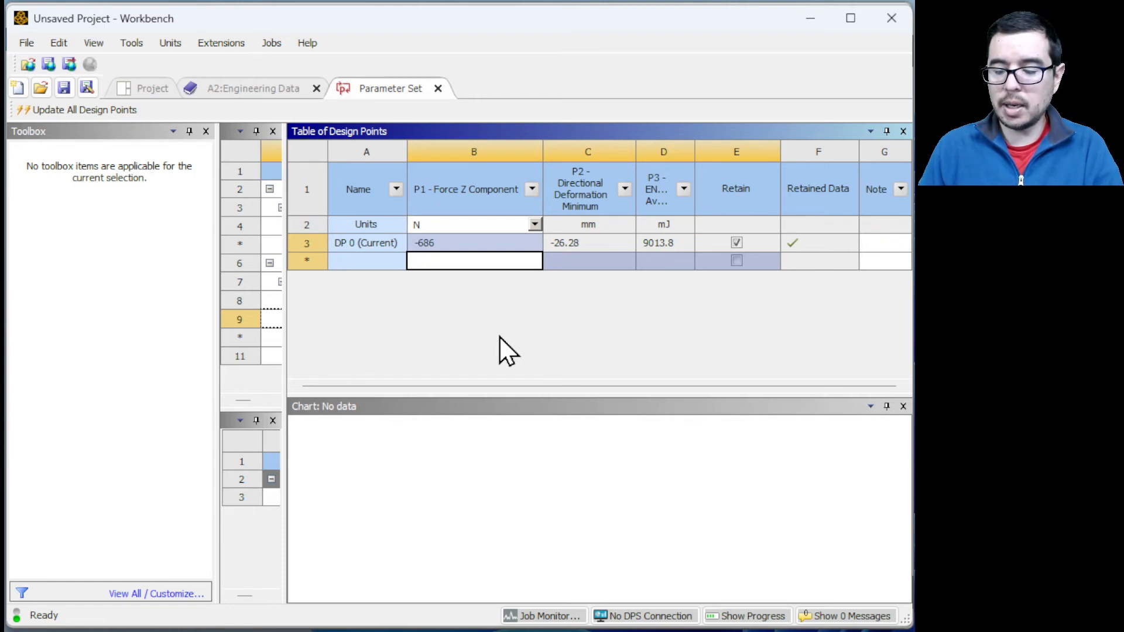
text(-6000)
key(Return)
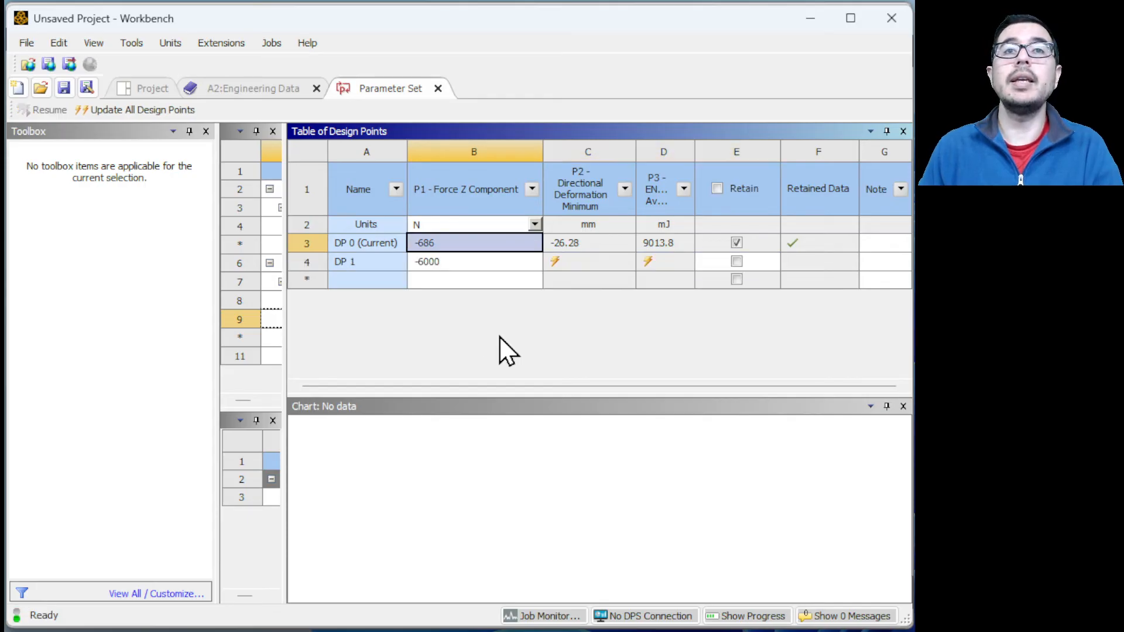
click(478, 281)
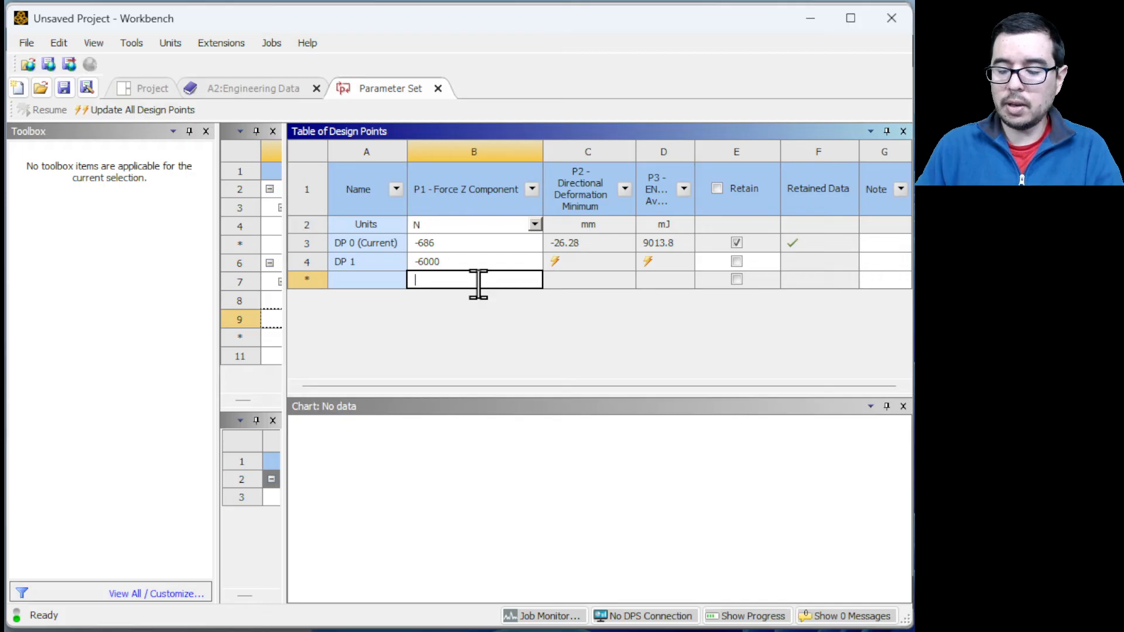
text(-7000)
key(Return)
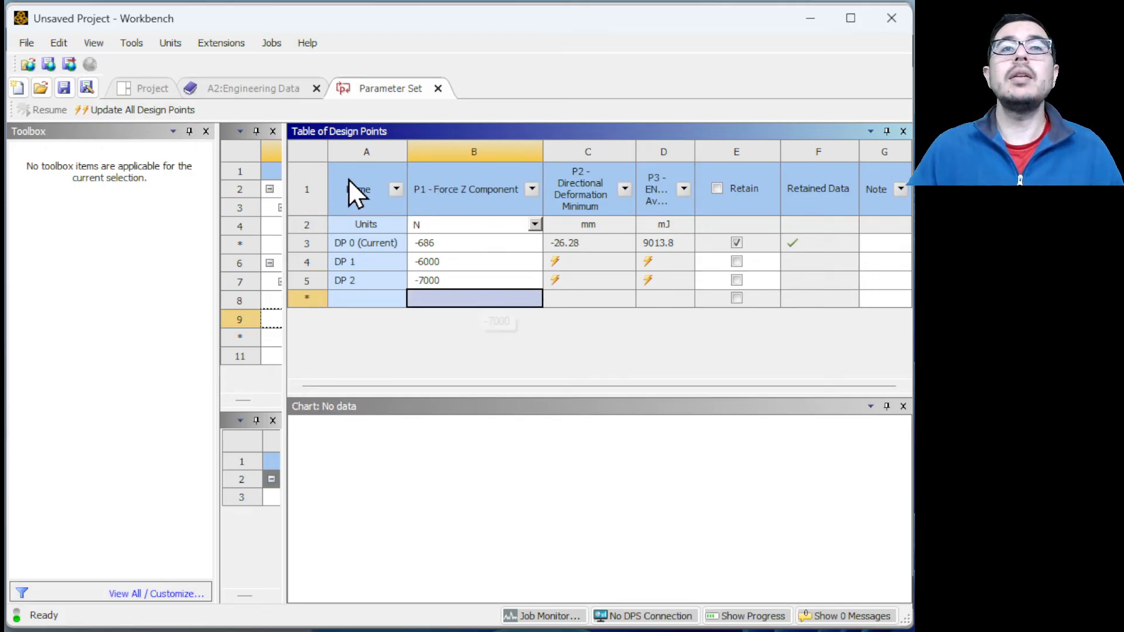
click(135, 113)
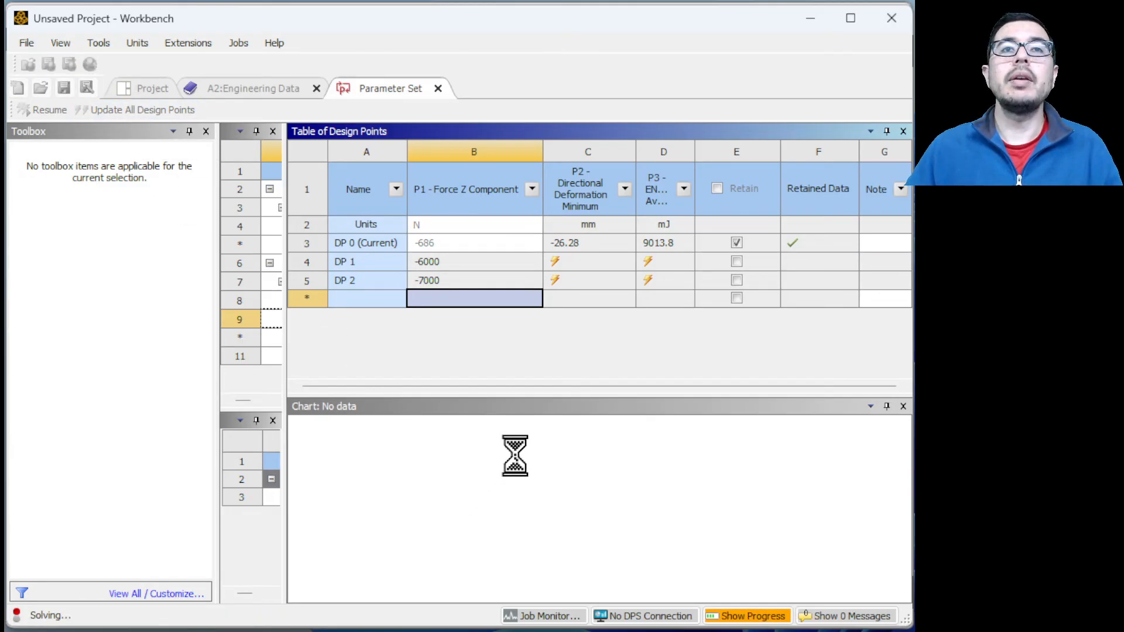
Switch to MATLAB to review the lab_assignment.m script, checking the design point update in Workbench in between.
key(super+Tab)
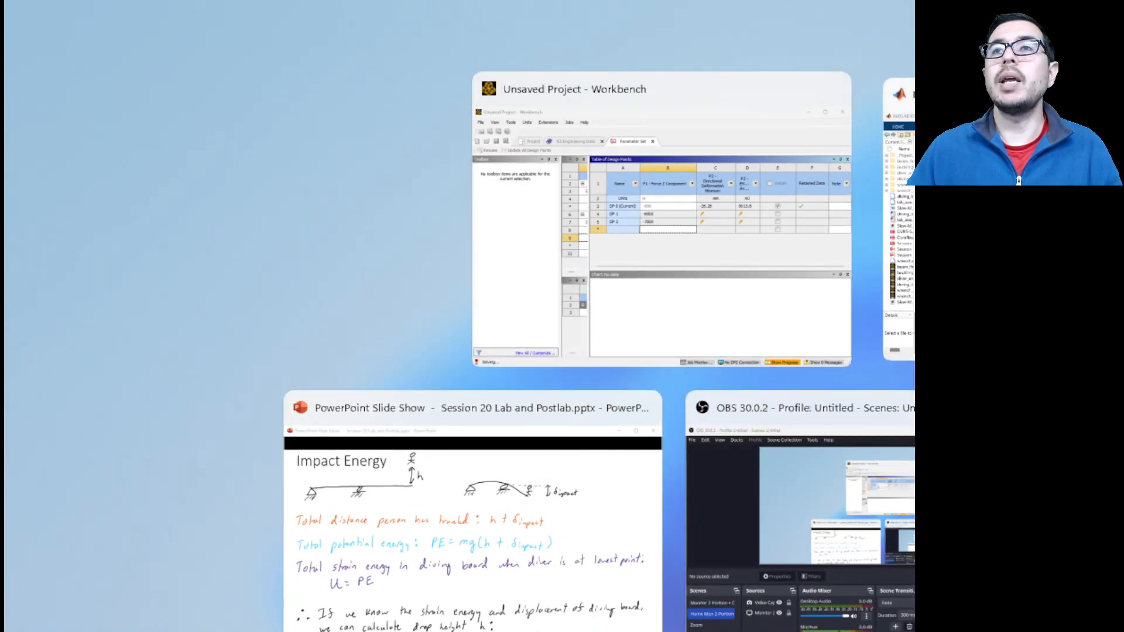
click(901, 234)
click(275, 104)
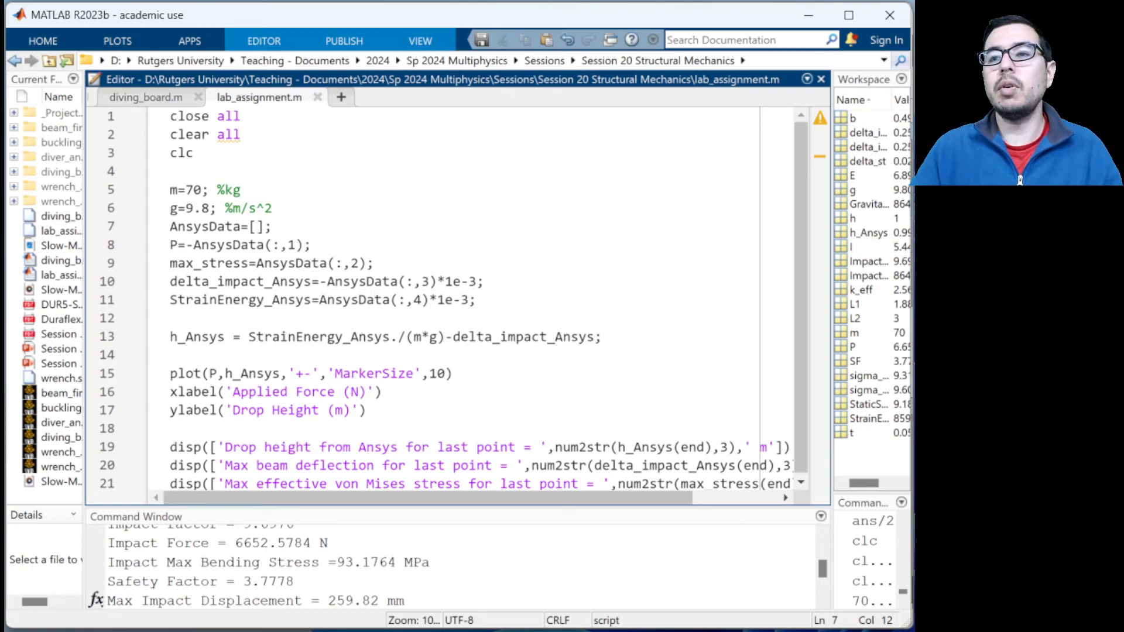
key(alt+Tab)
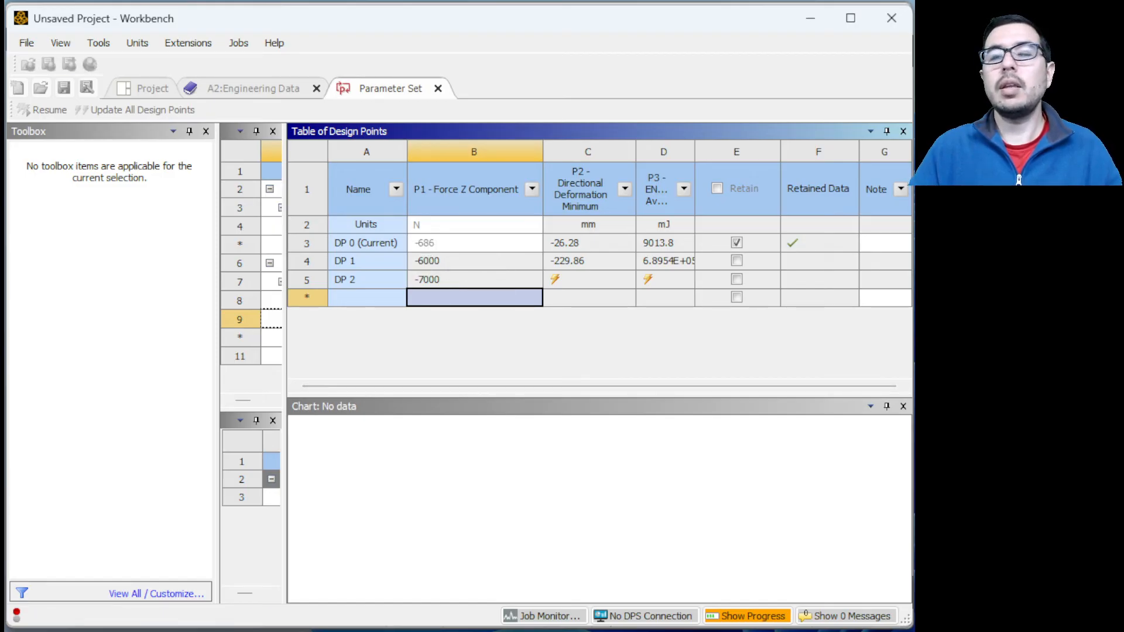
key(alt+Tab)
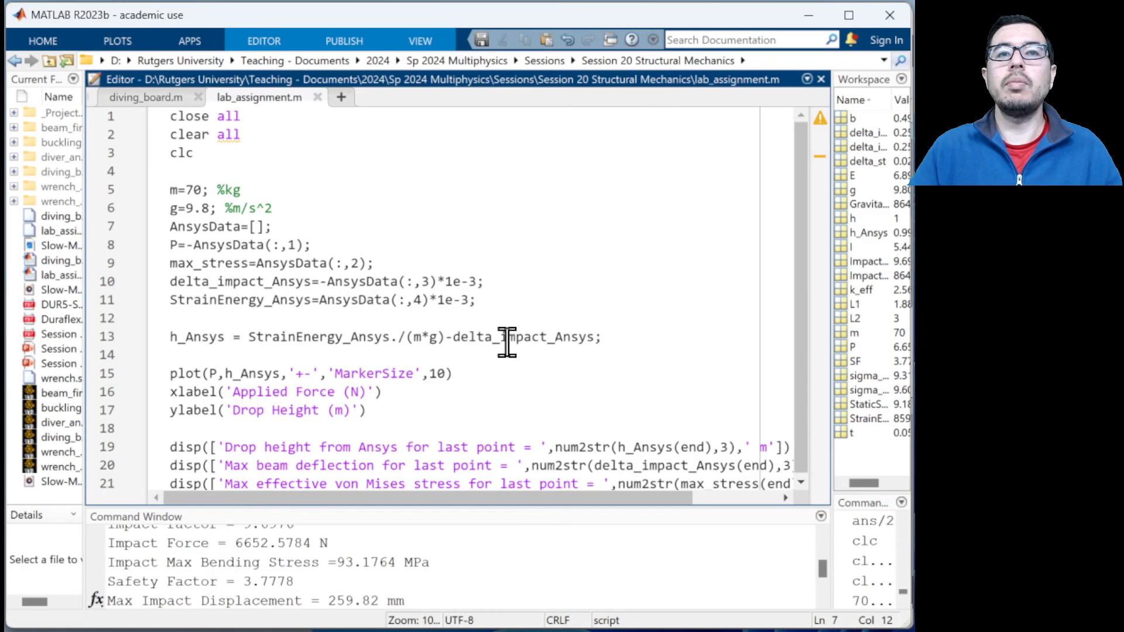
Comment out the max_stress assignment and the line displaying the maximum von Mises stress in lab_assignment.m.
drag(808, 315, 803, 371)
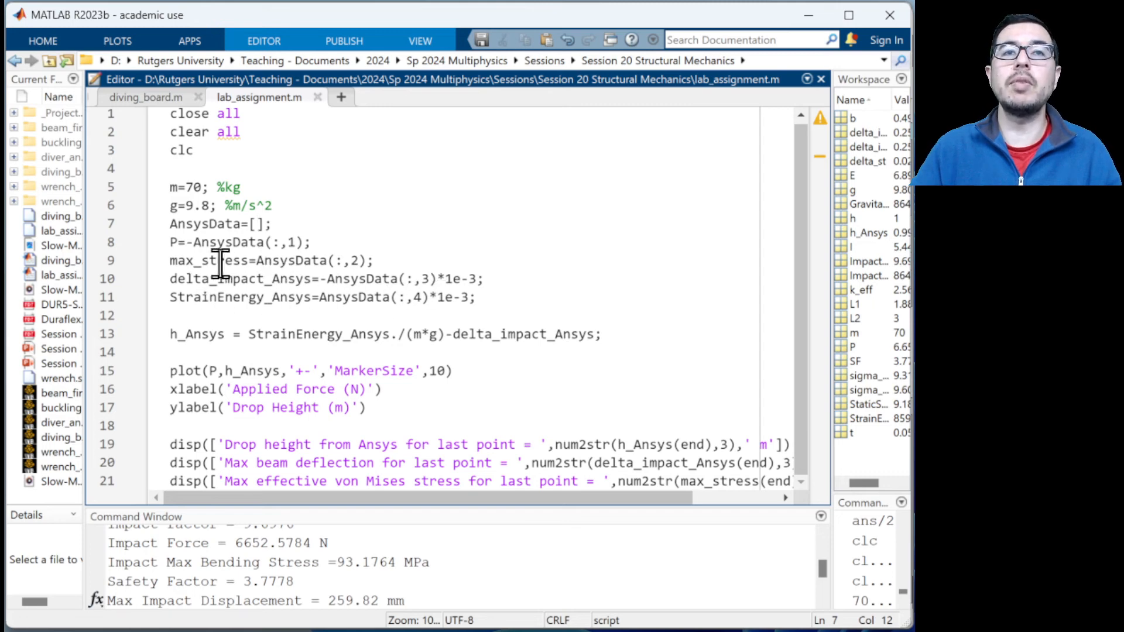
click(164, 258)
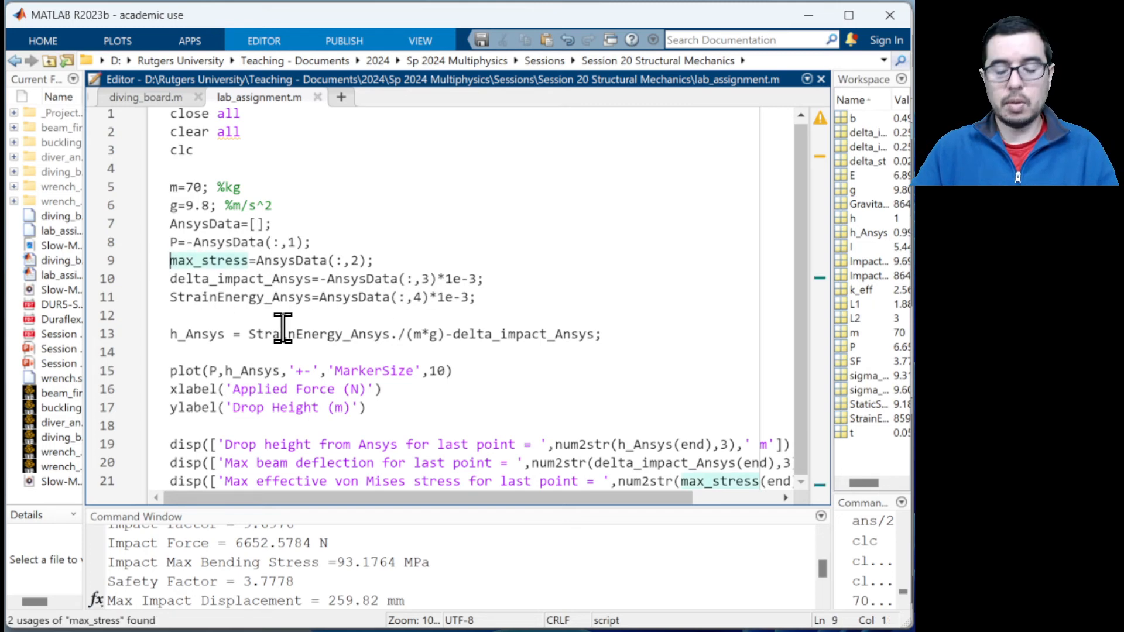
key(Left)
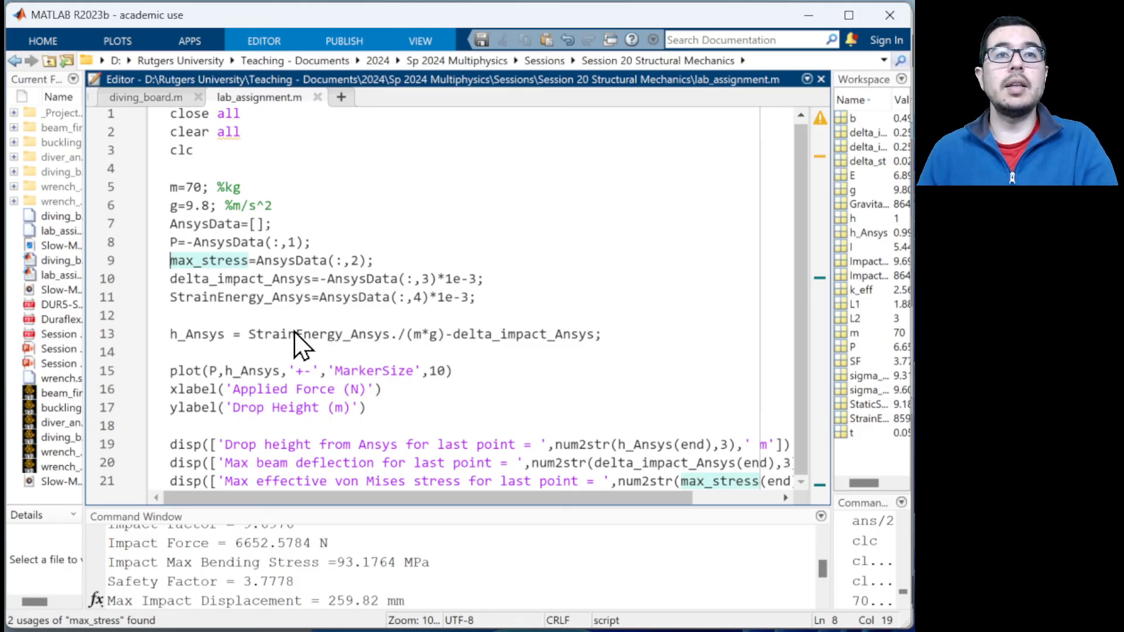
text(%)
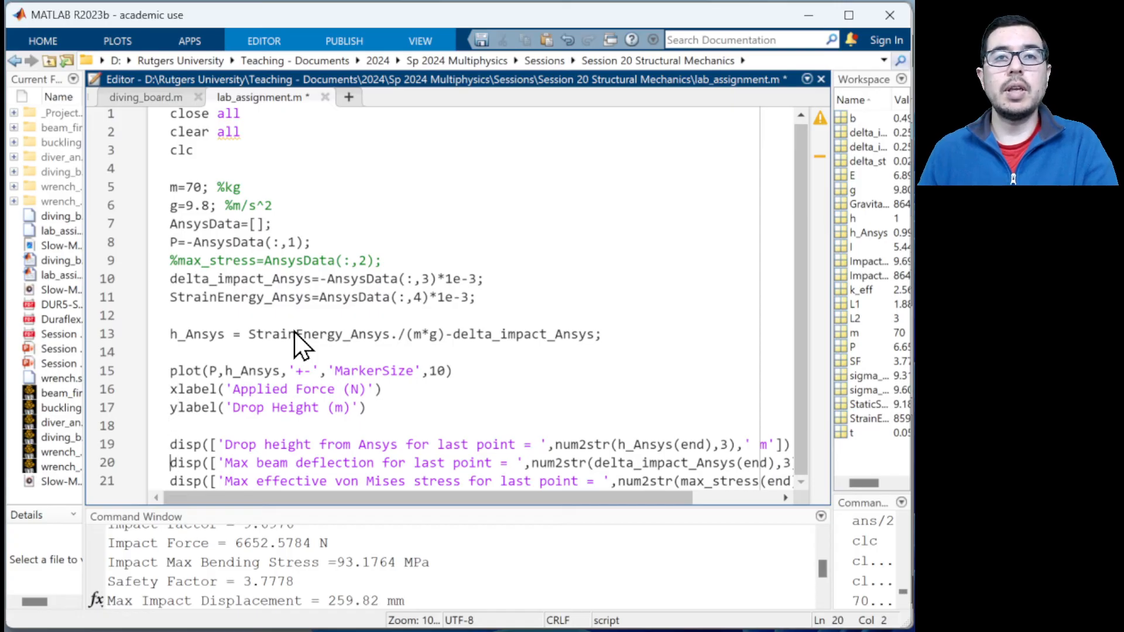
text(%)
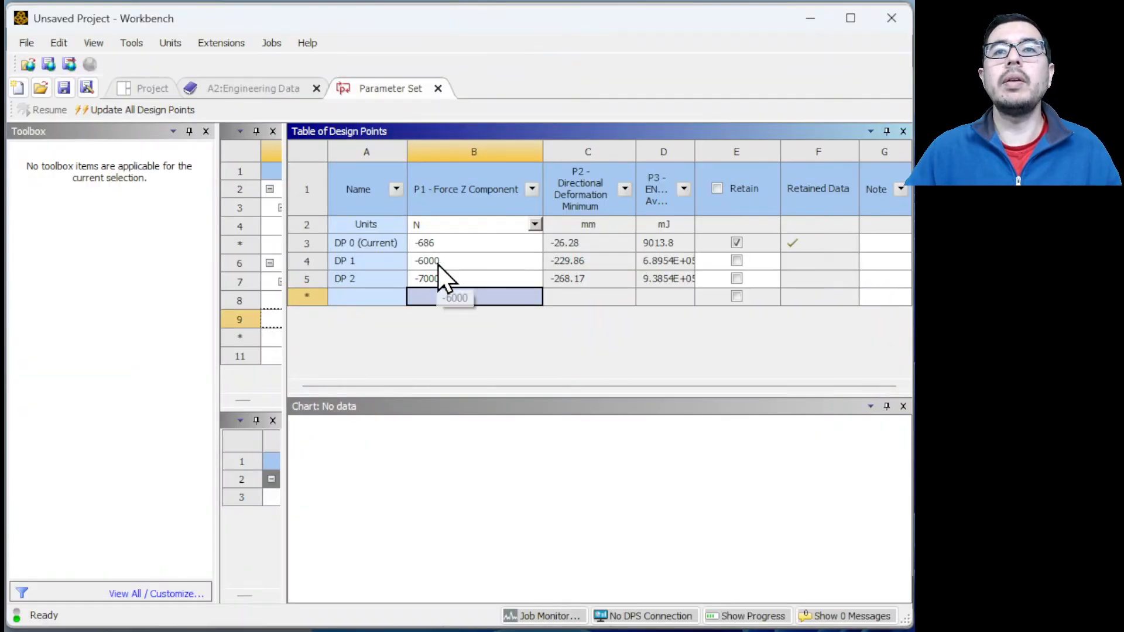
Copy the P1, P2 and P3 values of DP 0 to DP 2 from the Table of Design Points into MATLAB's AnsysData matrix in lab_assignment.m.
click(443, 247)
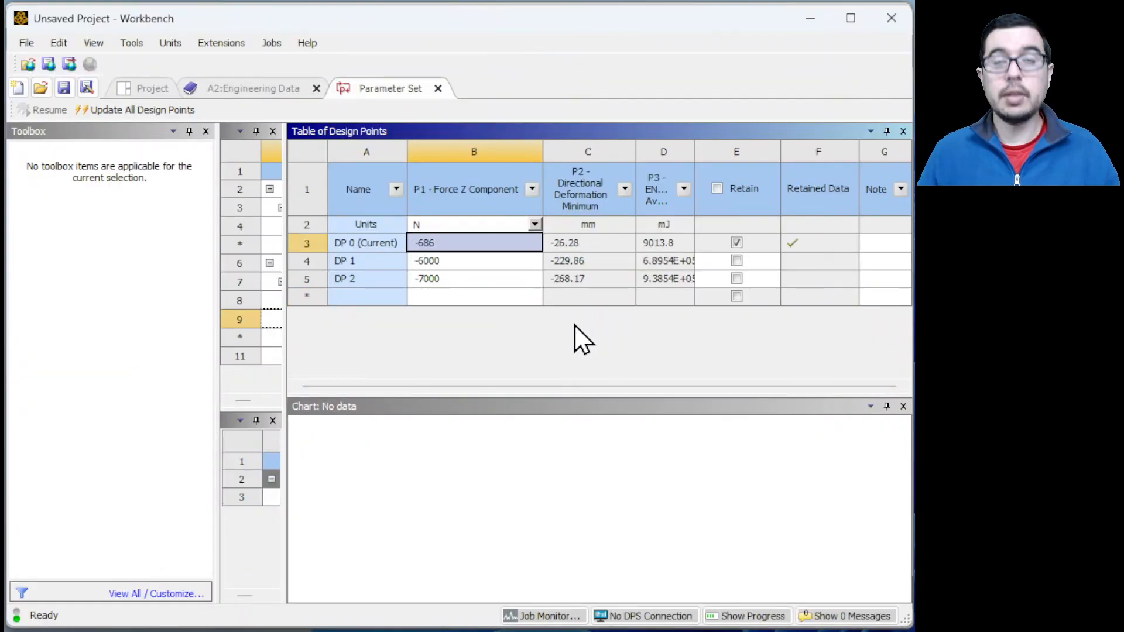
key(shift+Down)
key(shift+Down)
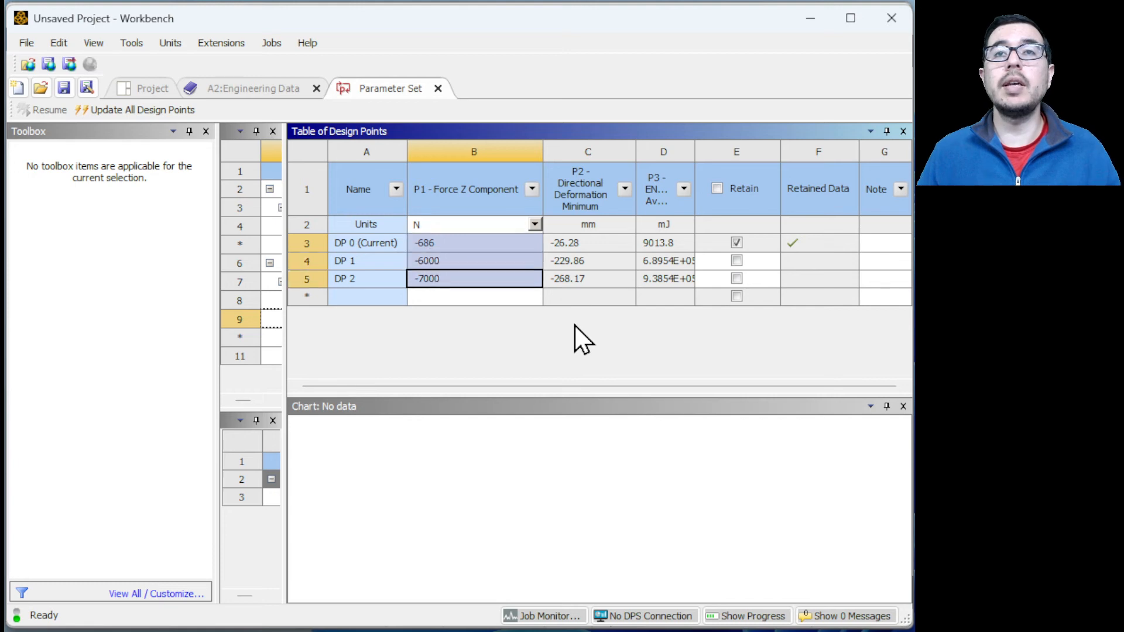
key(shift+Right)
key(shift+Right)
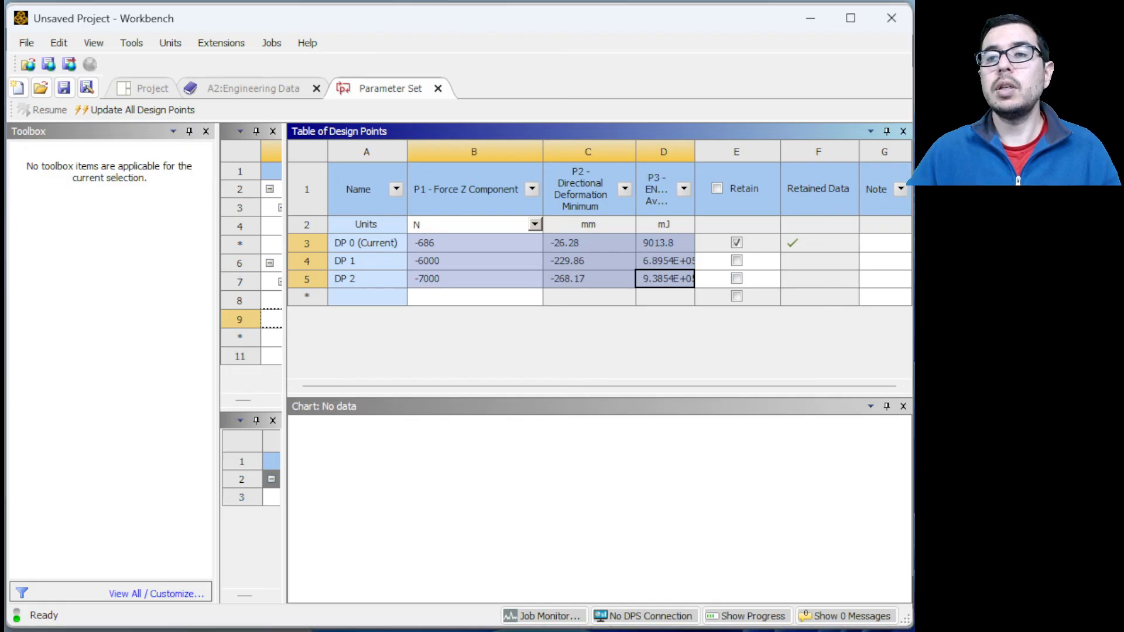
key(alt+Tab)
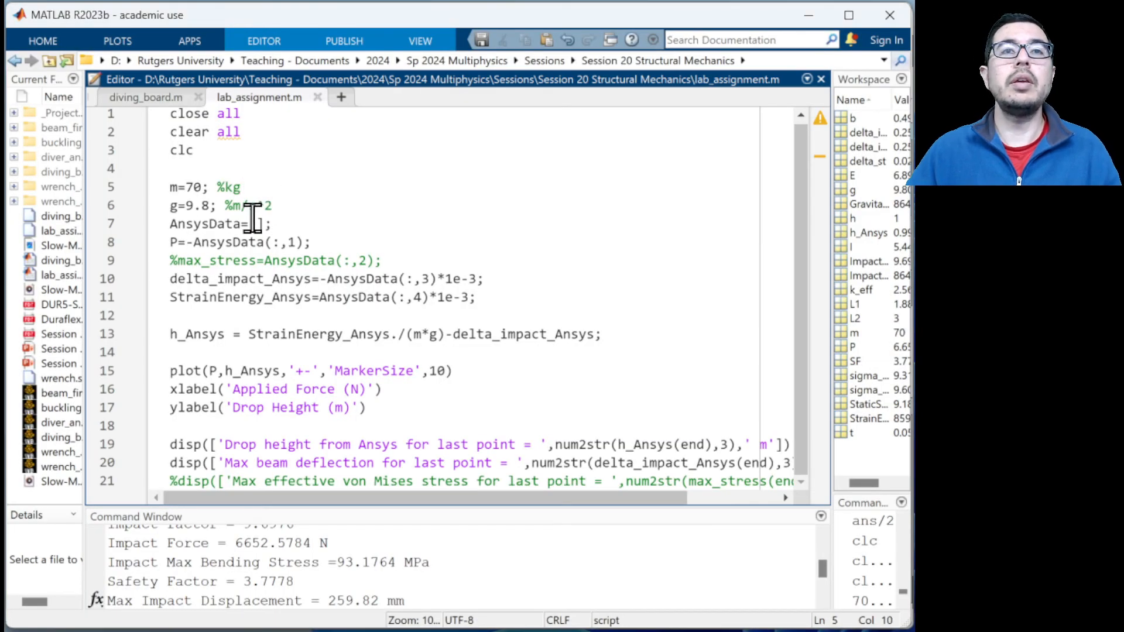
click(255, 224)
text(-686	-26.2804355621338	9013.77702261777 -6000	-229.85804748535156	689542.56551805977 -7000	-268.167724609375	938544.05477946252)
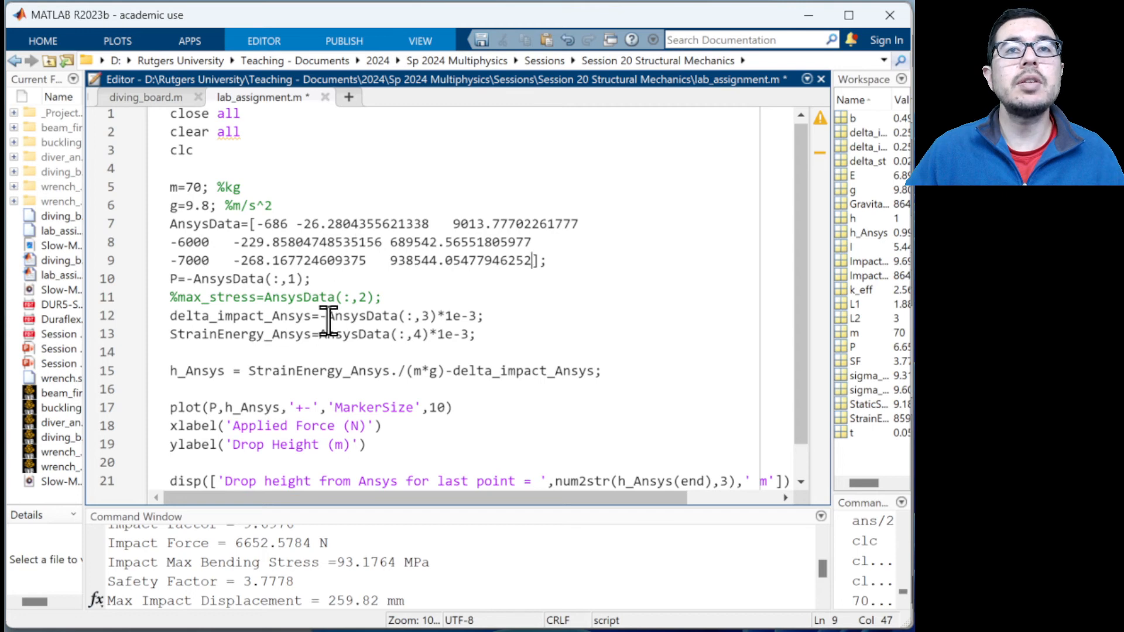
Set the AnsysData column index to 2 for delta_impact_Ansys and to 3 for StrainEnergy_Ansys in lab_assignment.m.
click(436, 316)
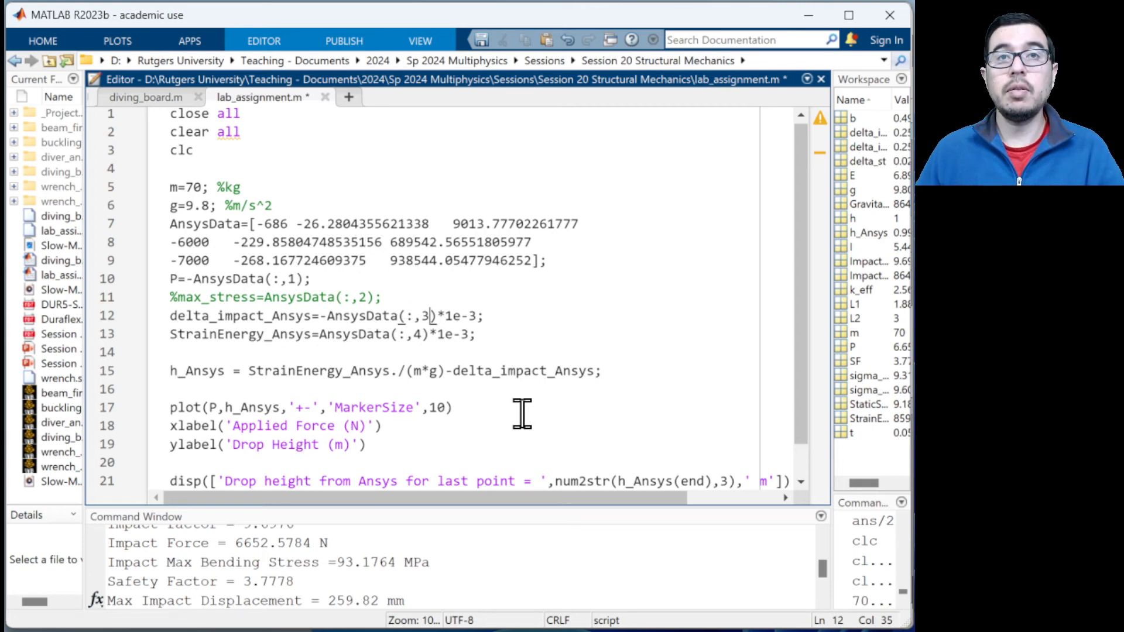
key(Left)
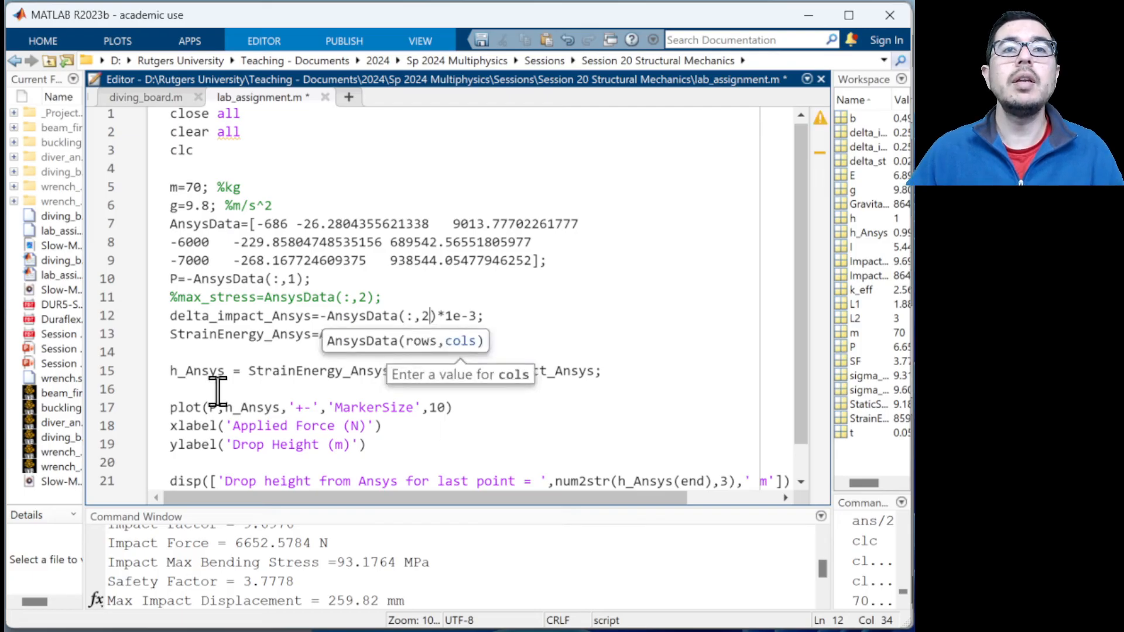
click(241, 371)
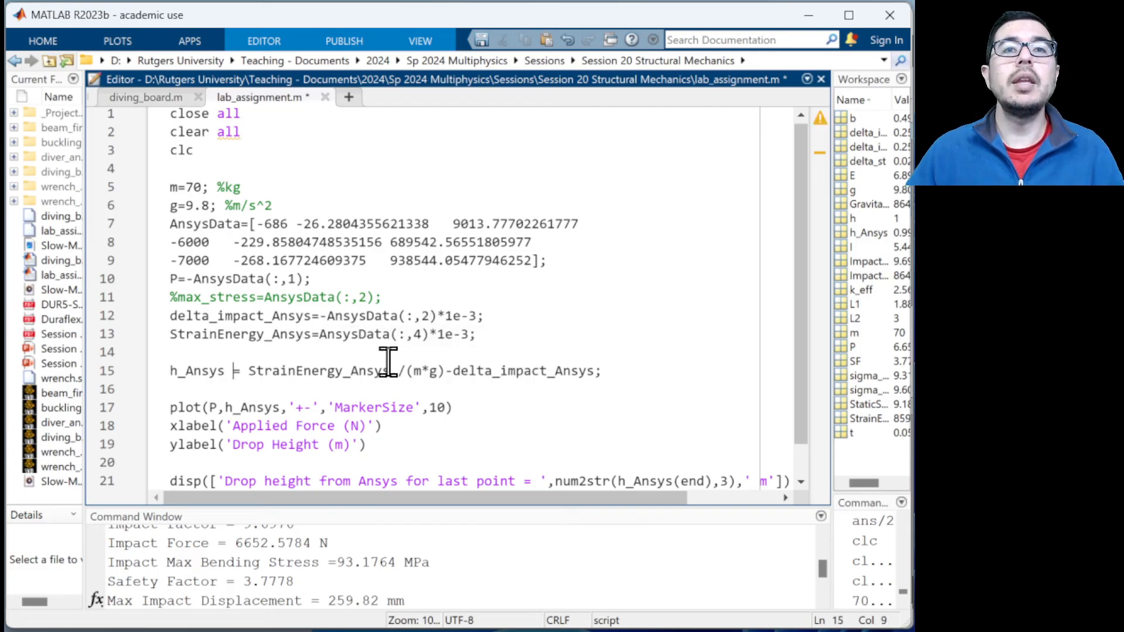
click(420, 334)
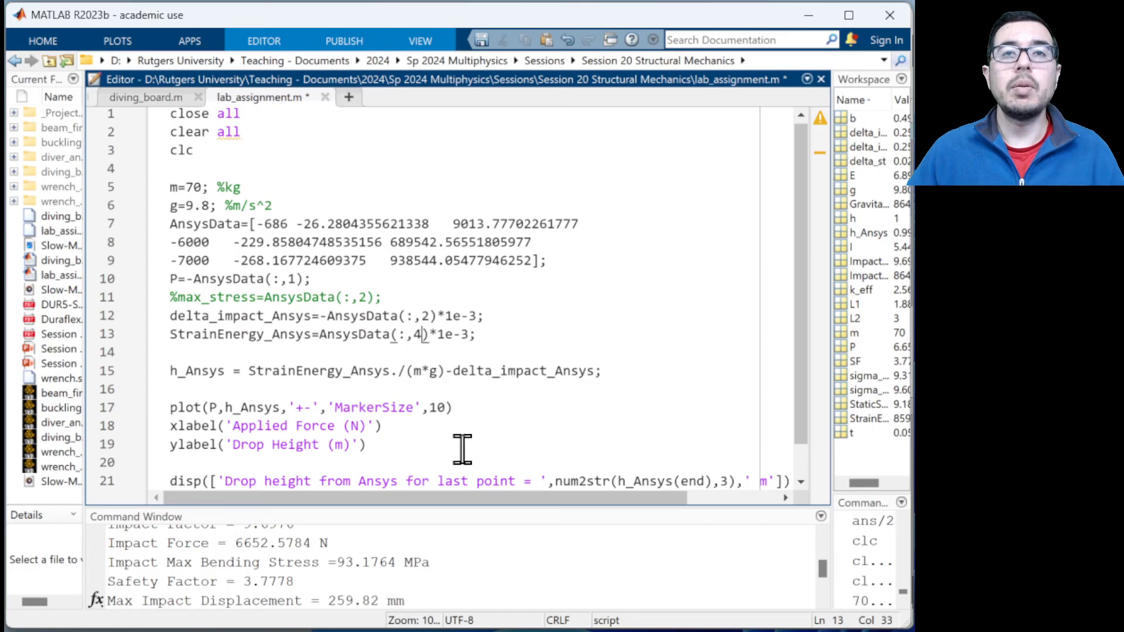
key(BackSpace)
text(3)
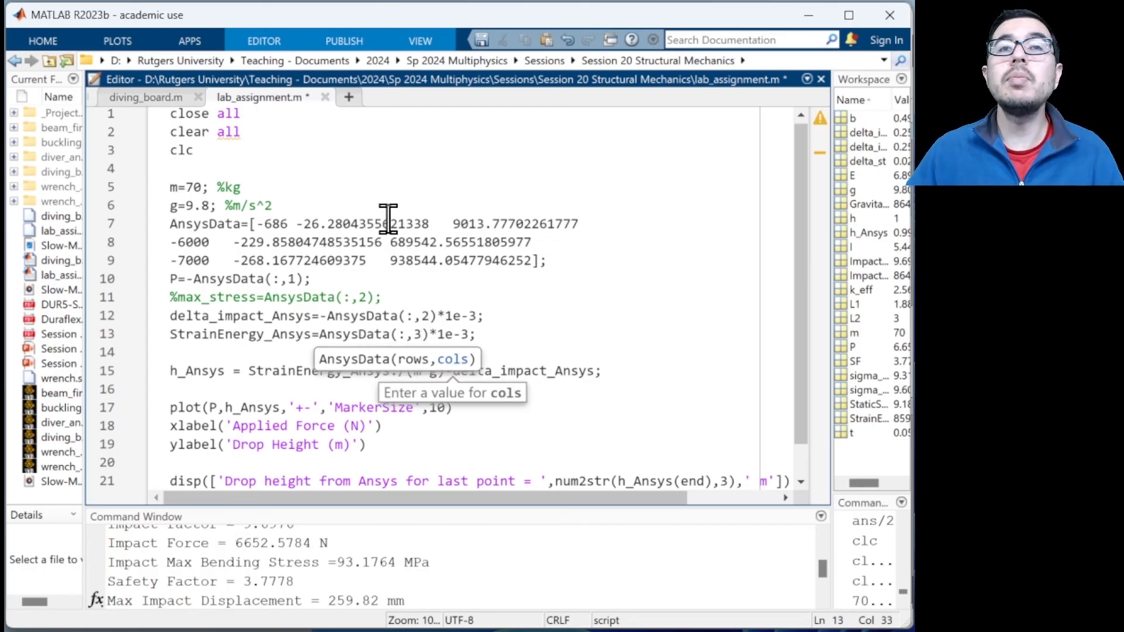
click(510, 317)
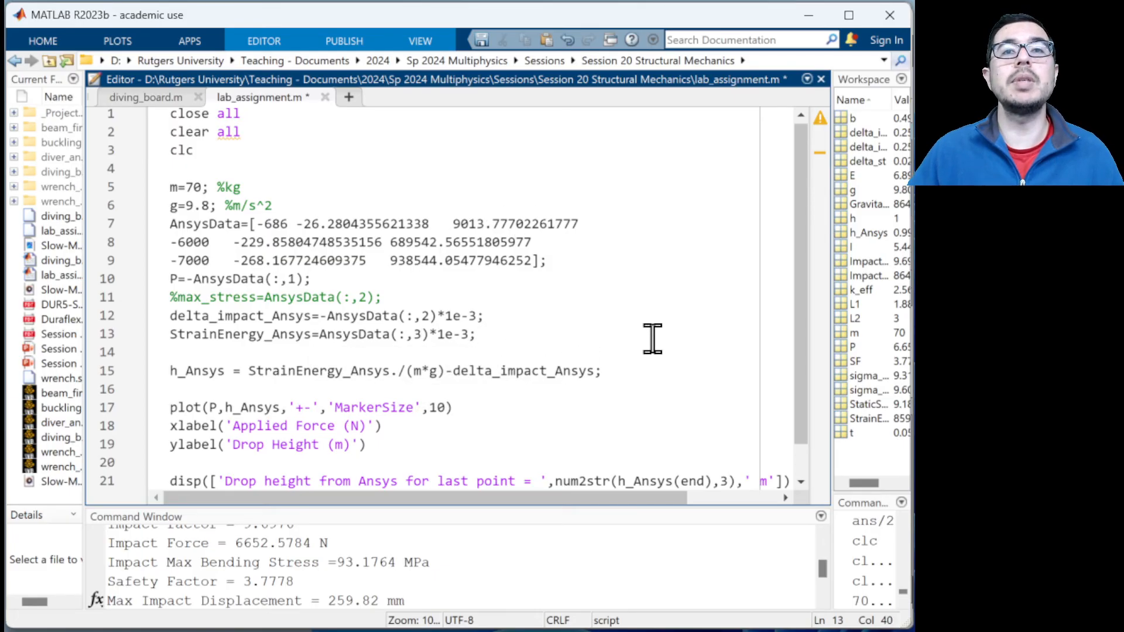
Run lab_assignment.m and examine the plot of drop height against applied force, moving its figure window into view.
scroll(648, 363, down, 1)
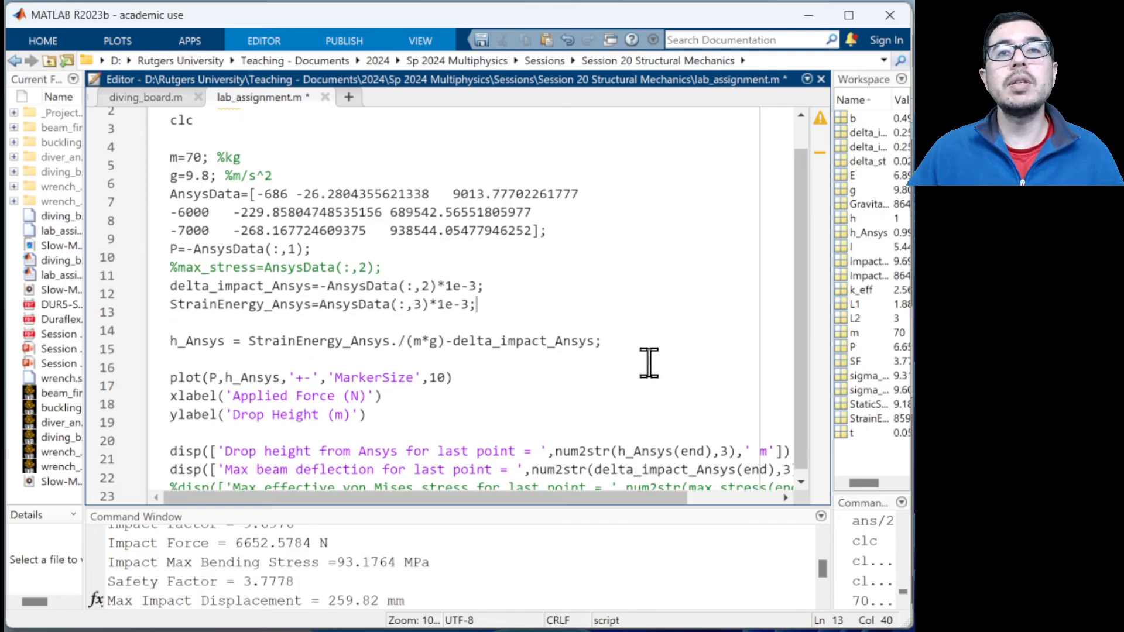
click(661, 333)
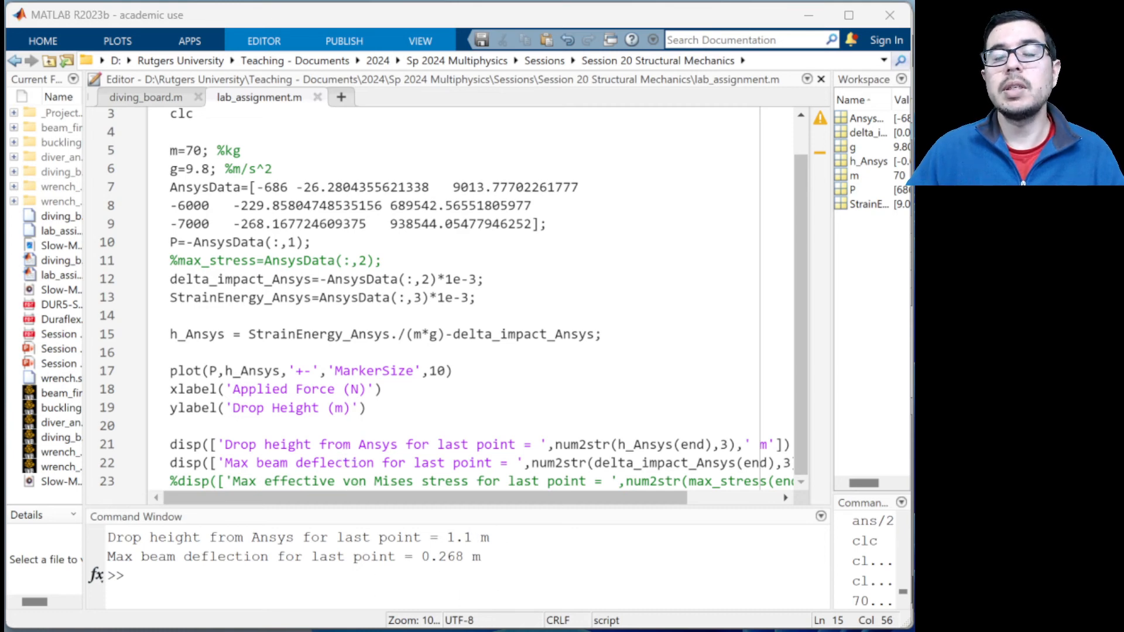
drag(866, 74, 293, 48)
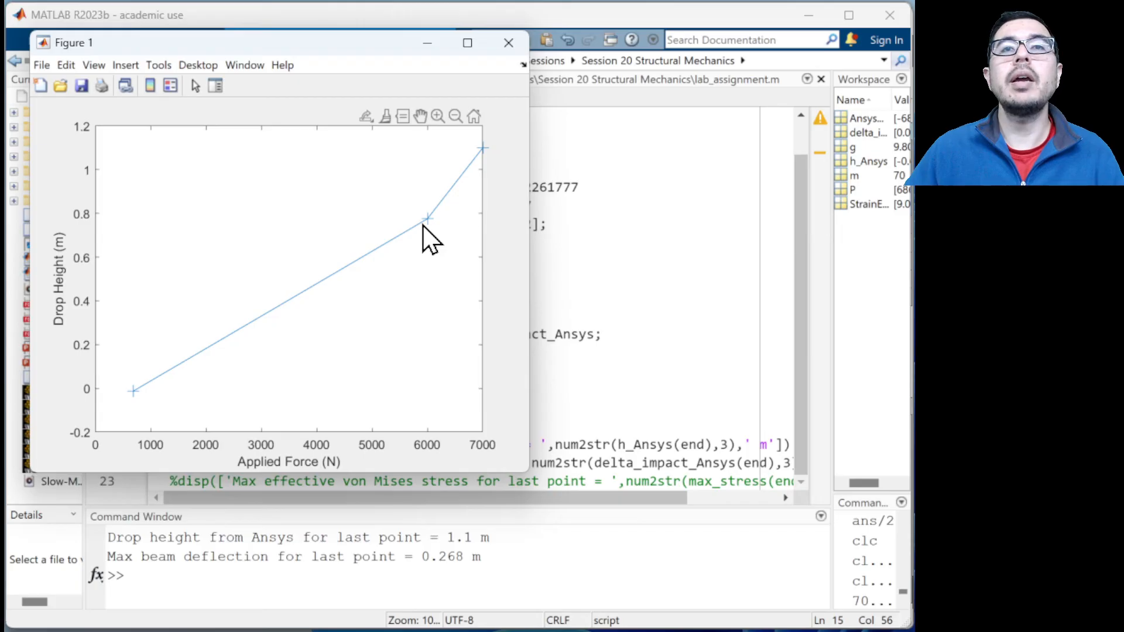
mouse_move(426, 218)
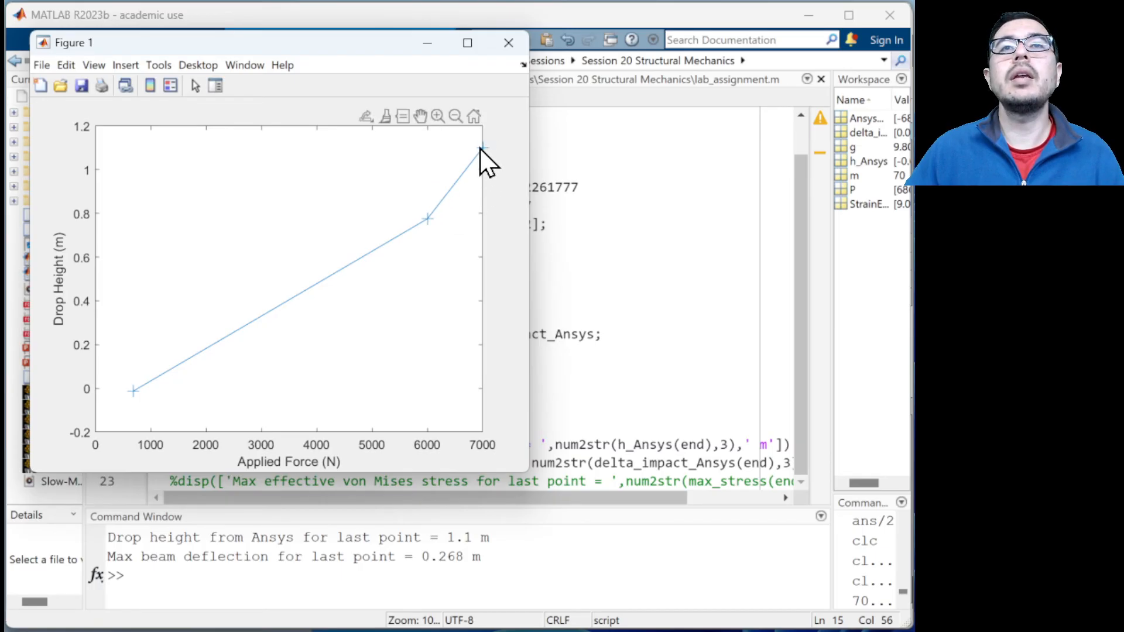
mouse_move(480, 147)
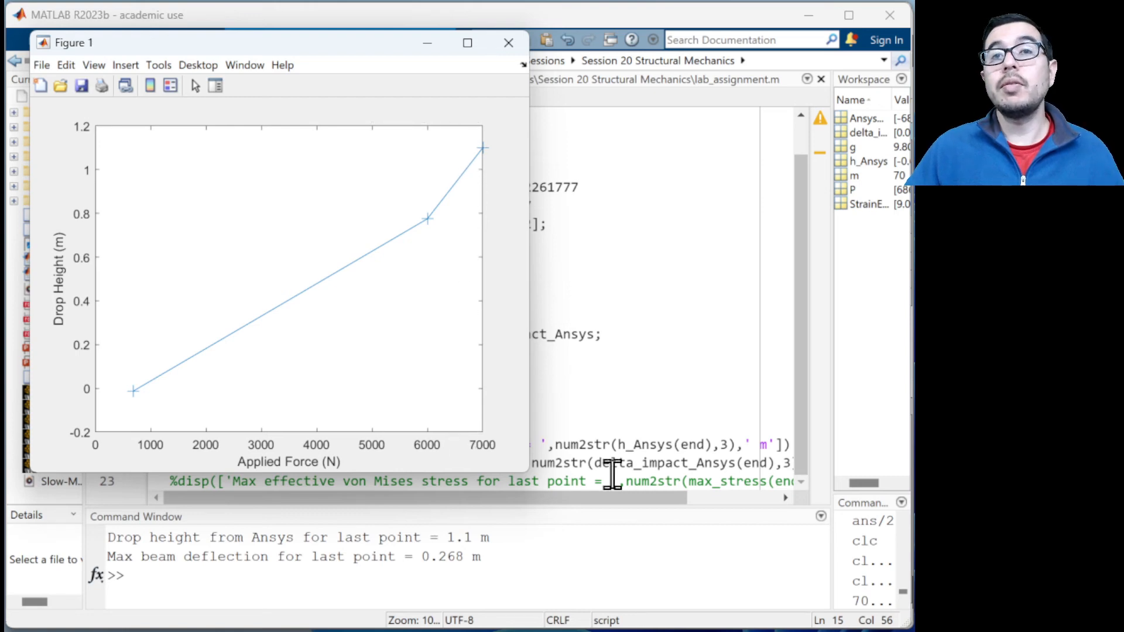
click(636, 446)
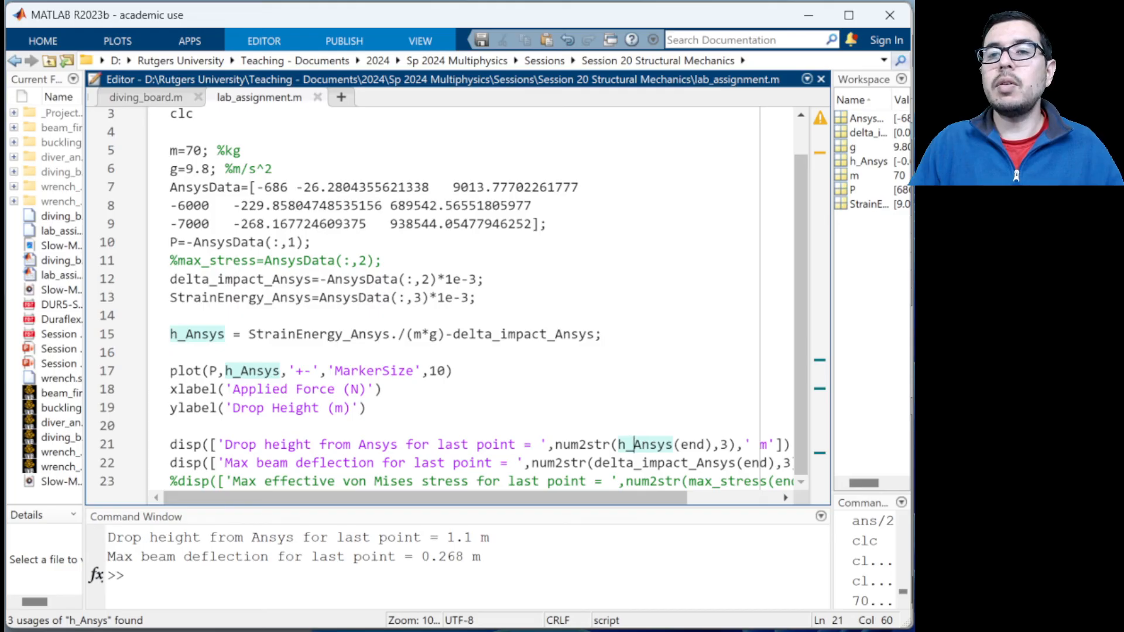
Switch to Workbench, reopen the Static Structural model in Mechanical, and display the Equivalent Stress 2 result.
click(203, 631)
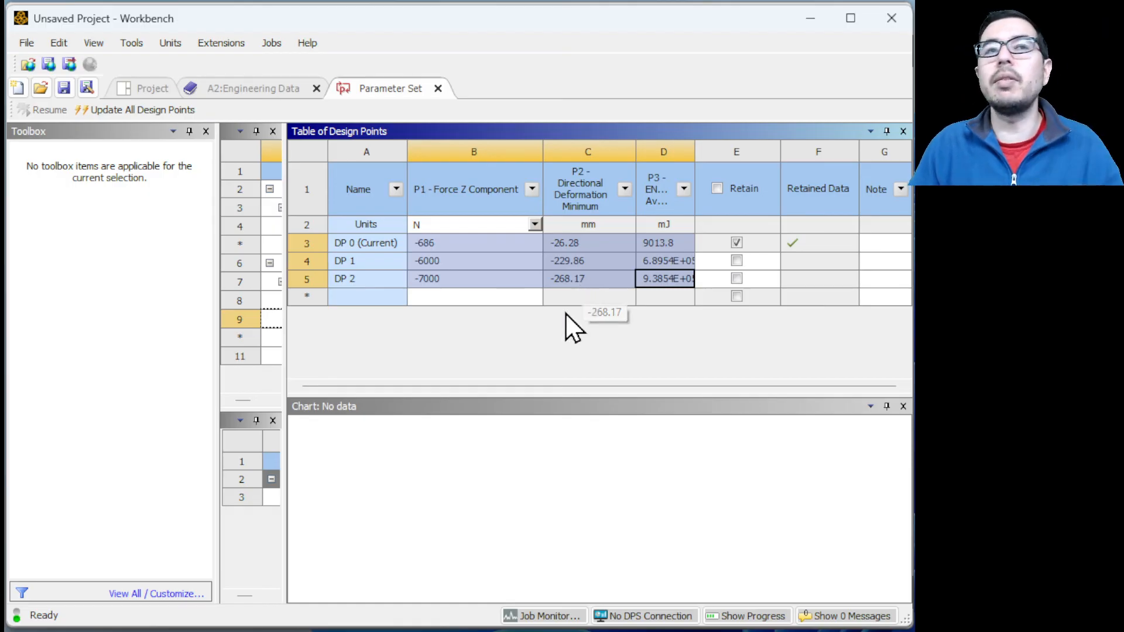
click(154, 91)
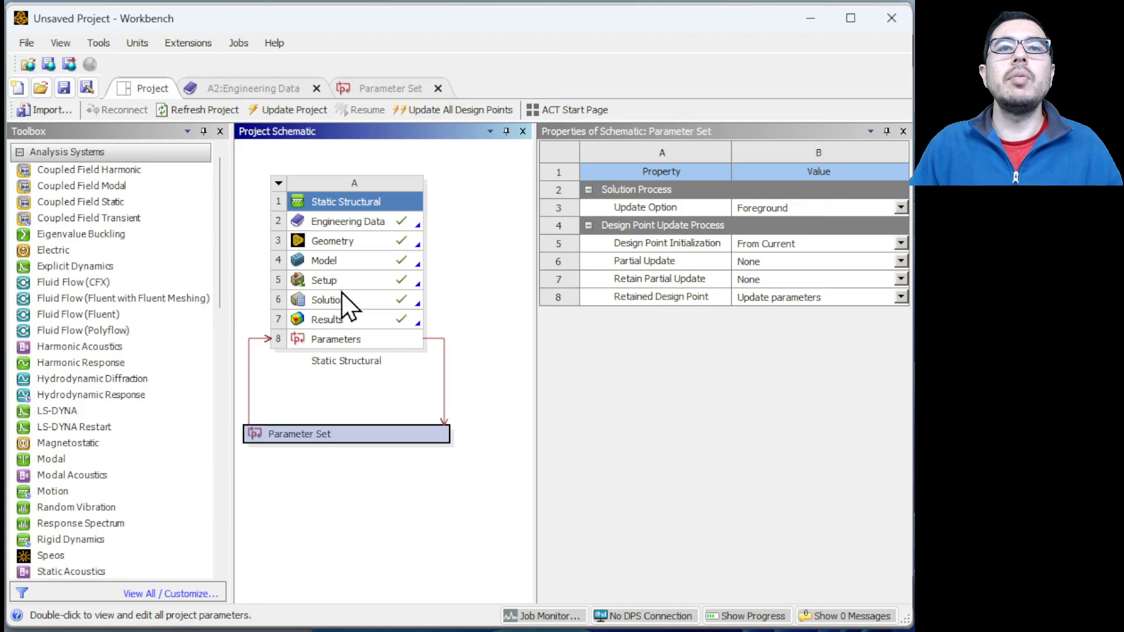
double_click(342, 261)
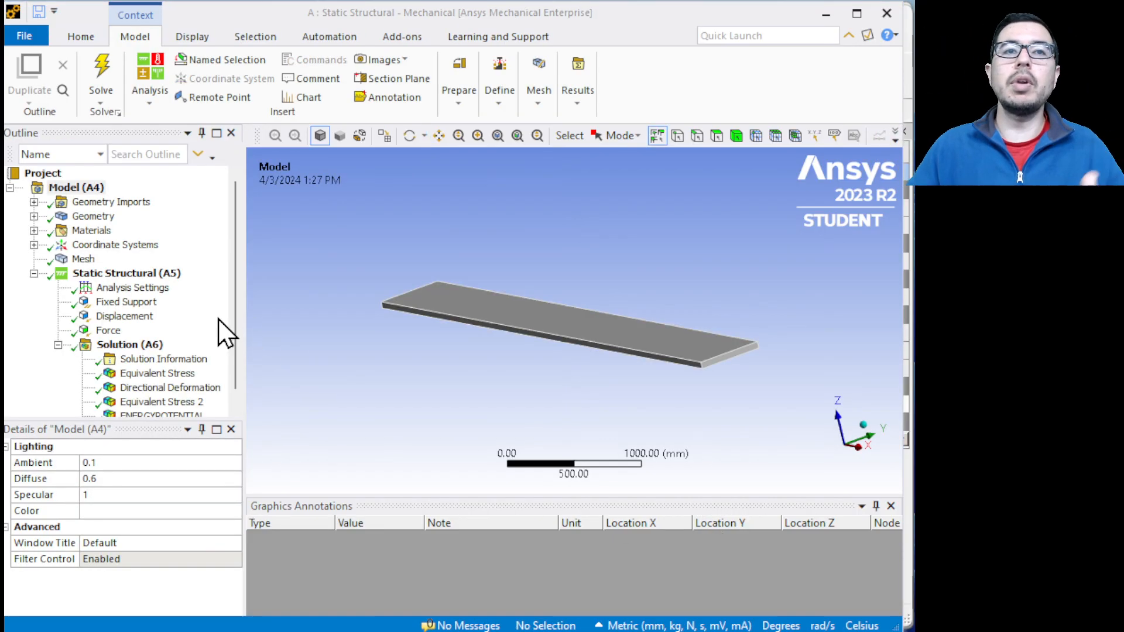
click(173, 406)
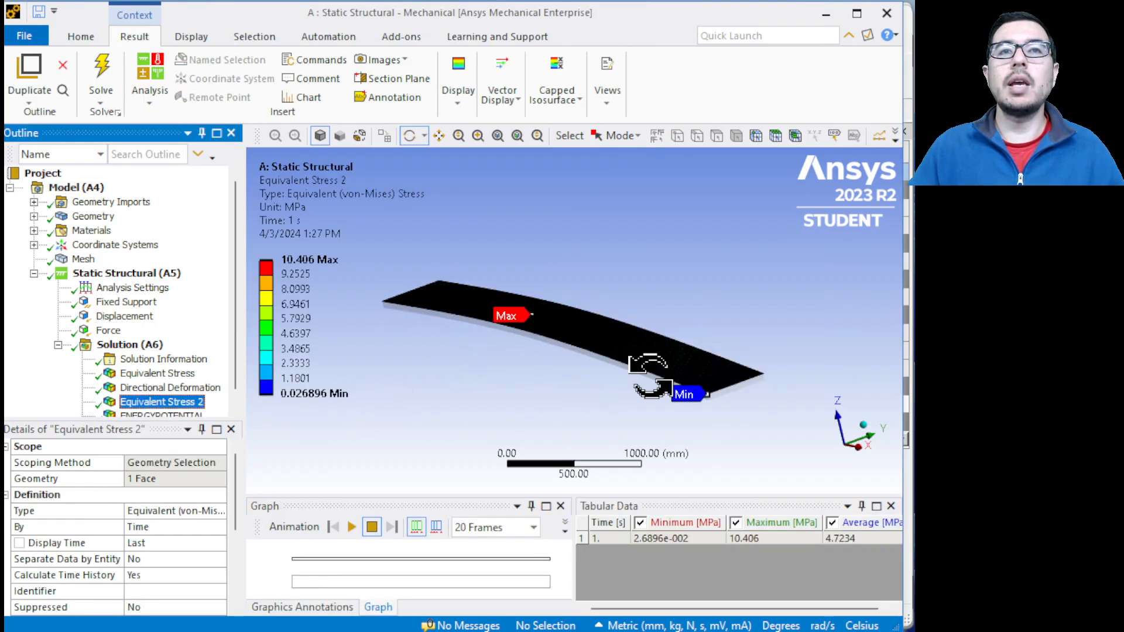
Display the Directional Deformation result at 1.0 (True Scale) and inspect the deformed springboard.
click(173, 389)
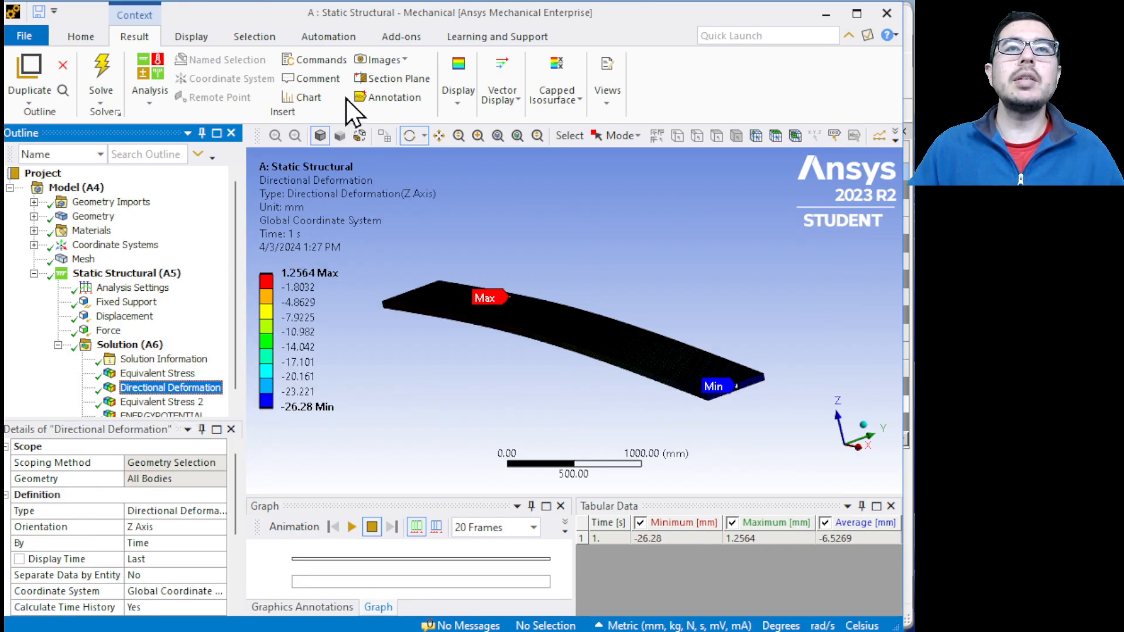
click(458, 106)
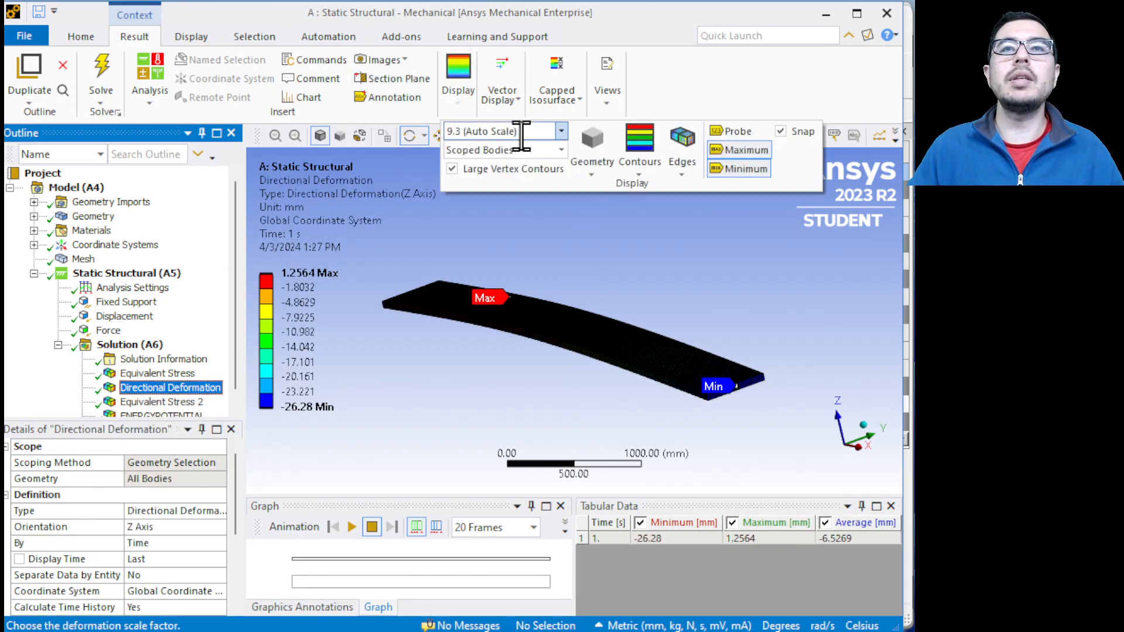
click(561, 131)
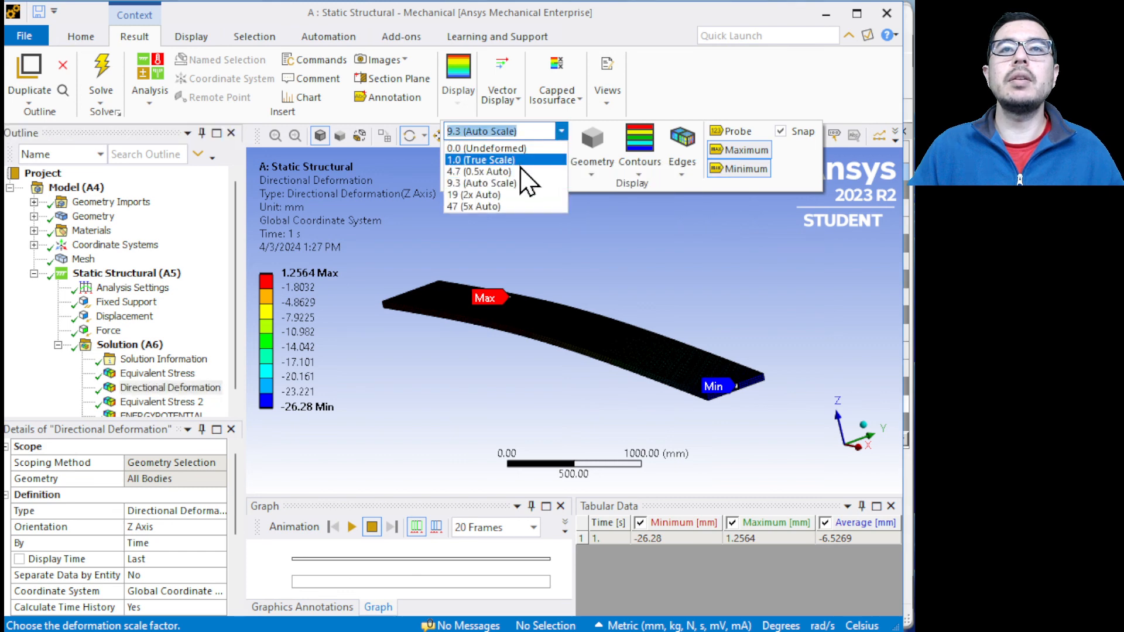
click(527, 181)
scroll(646, 378, up, 3)
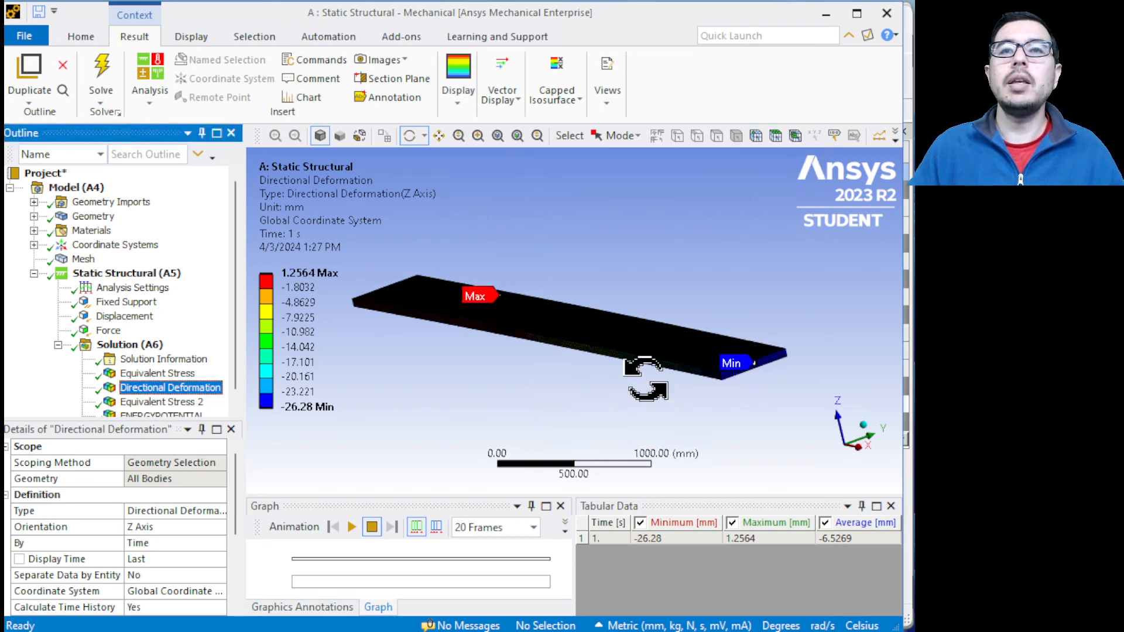
scroll(647, 377, down, 3)
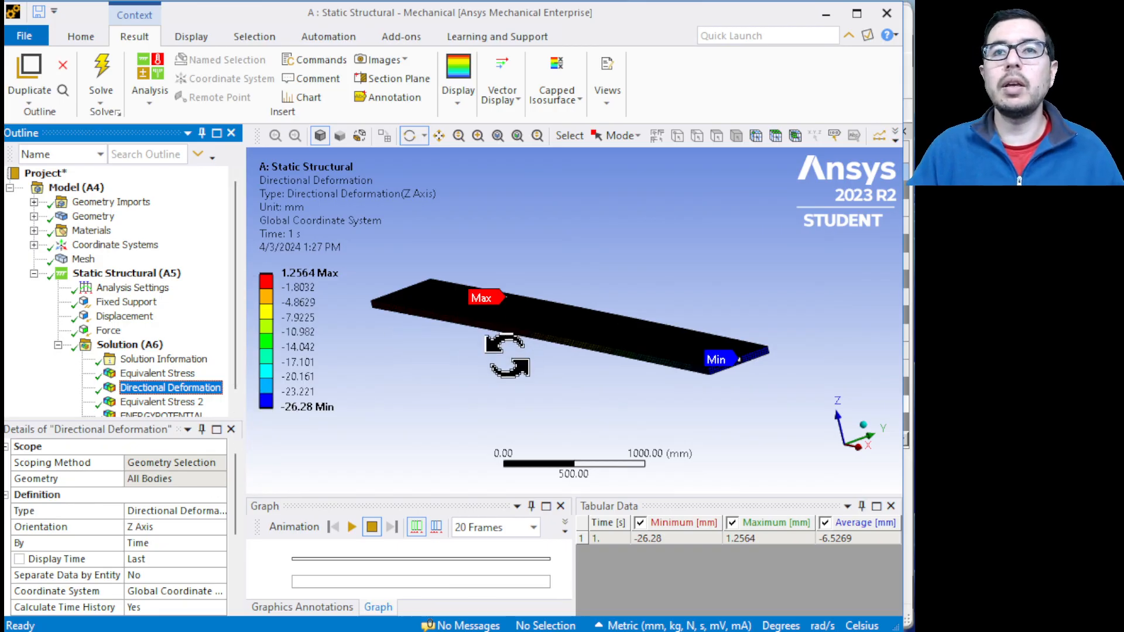
drag(507, 359, 609, 368)
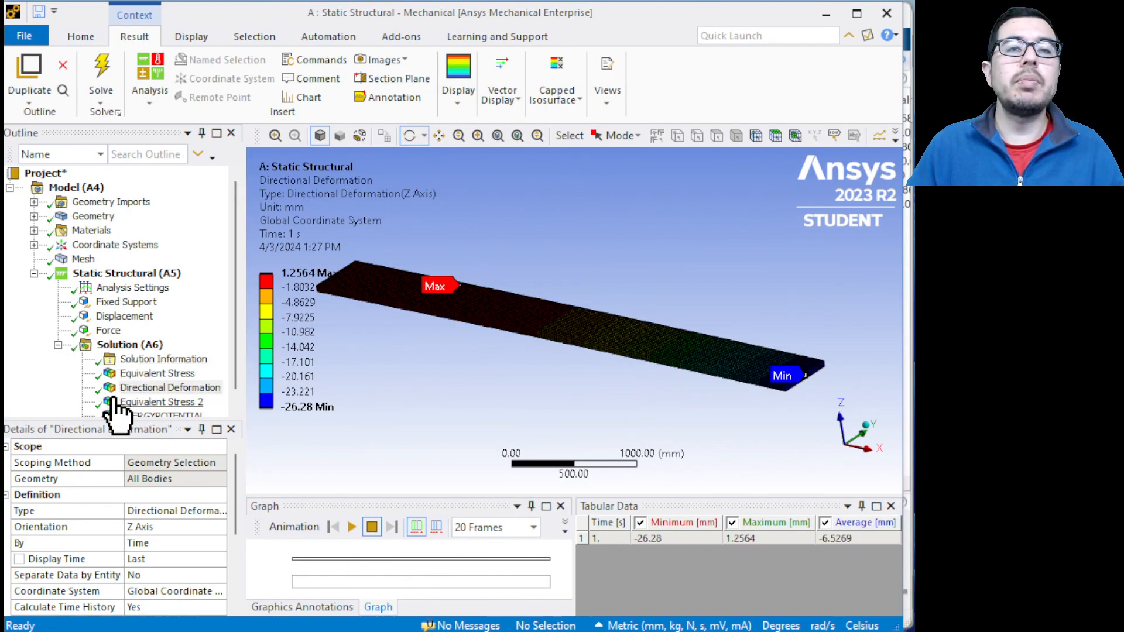
Make the Maximum of Equivalent Stress 2 an output parameter and close Mechanical.
click(162, 403)
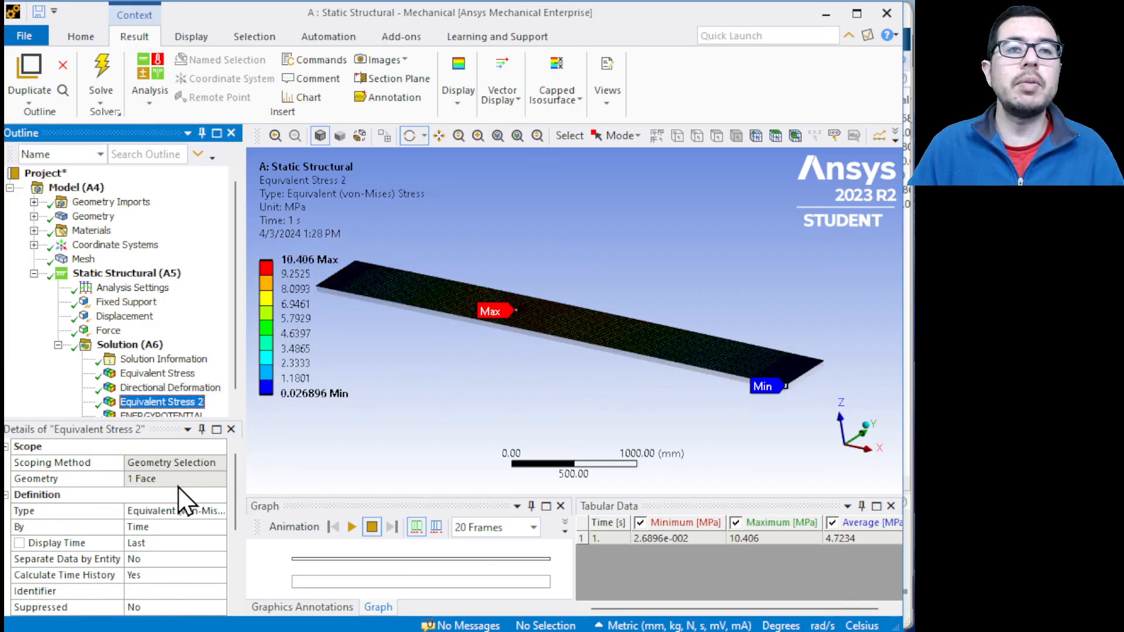
scroll(120, 523, down, 4)
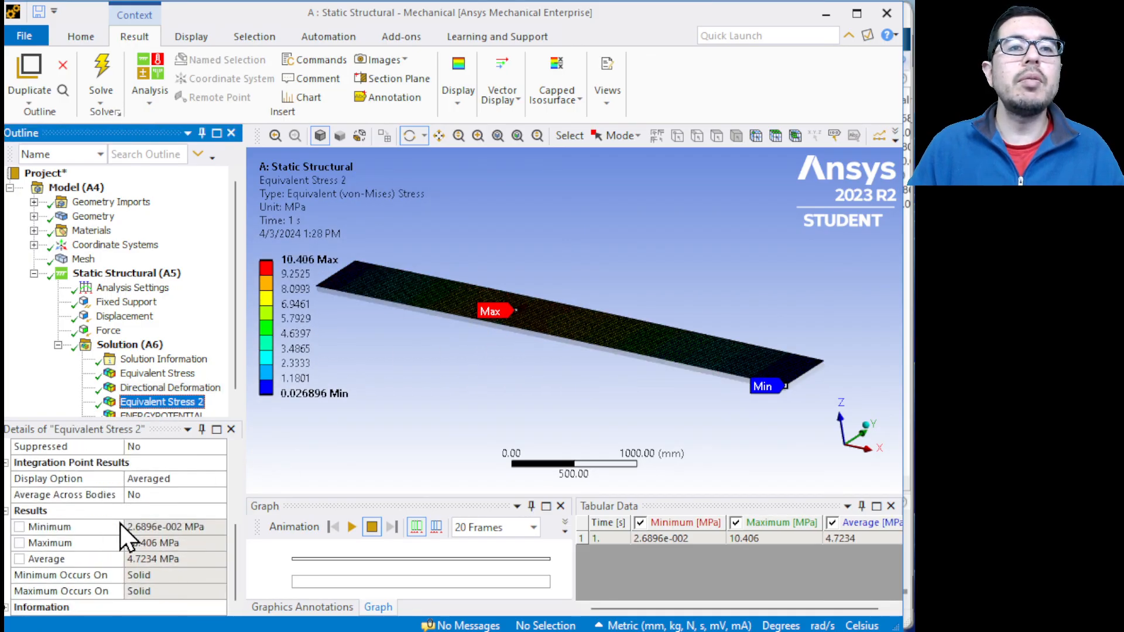
click(20, 543)
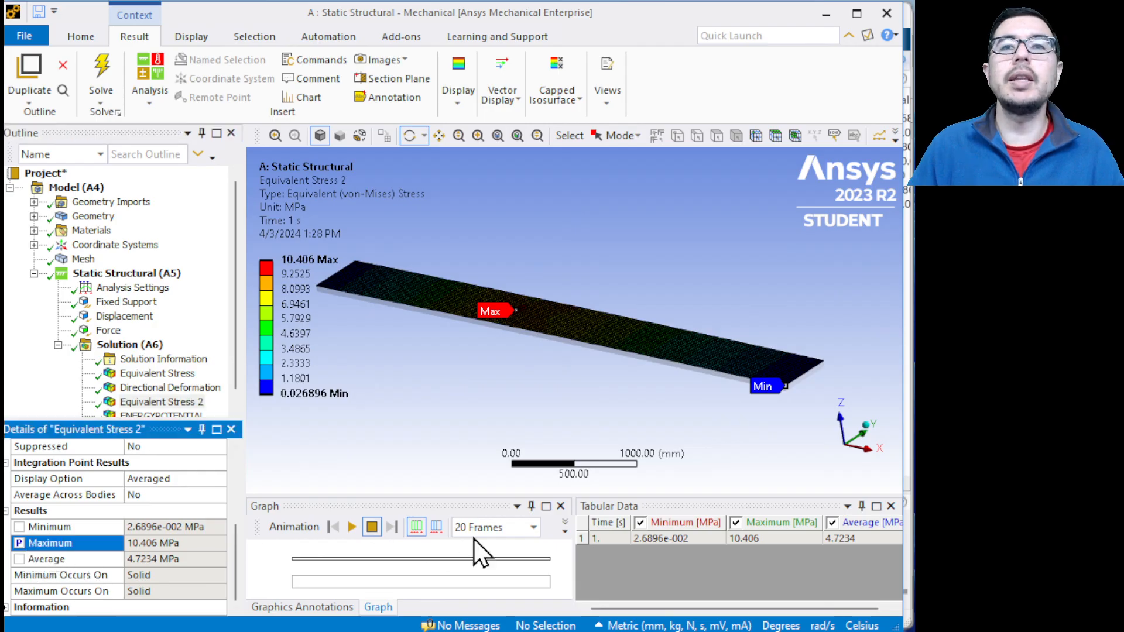
click(882, 22)
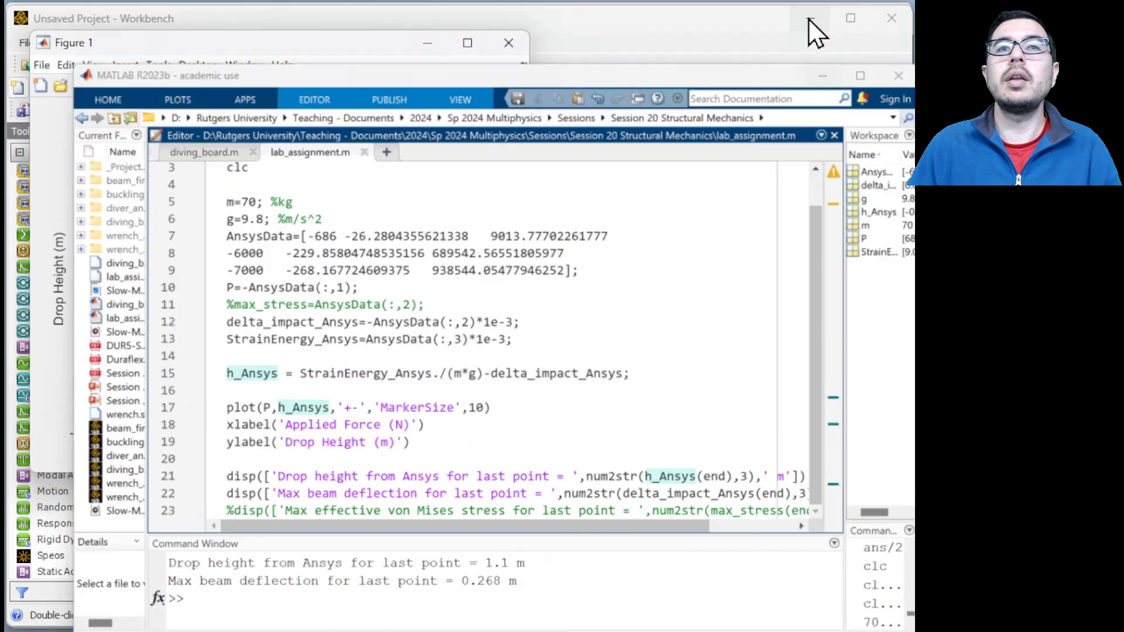
Open the Parameter Set in Workbench and update all design points to compute the Equivalent Stress 2 Maximum.
click(703, 49)
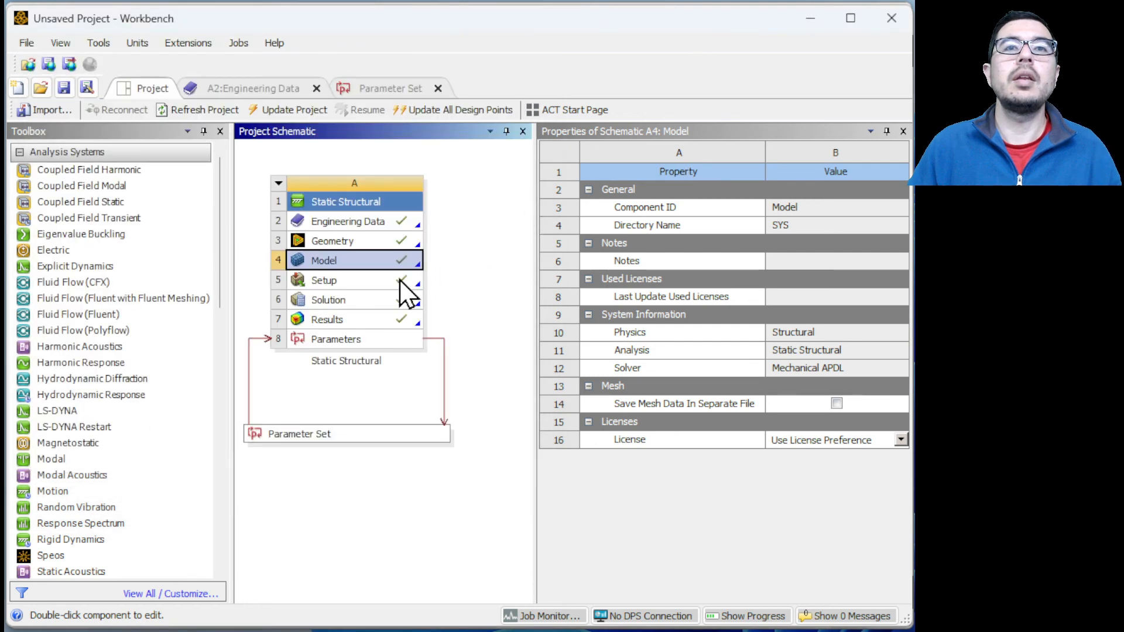
double_click(346, 434)
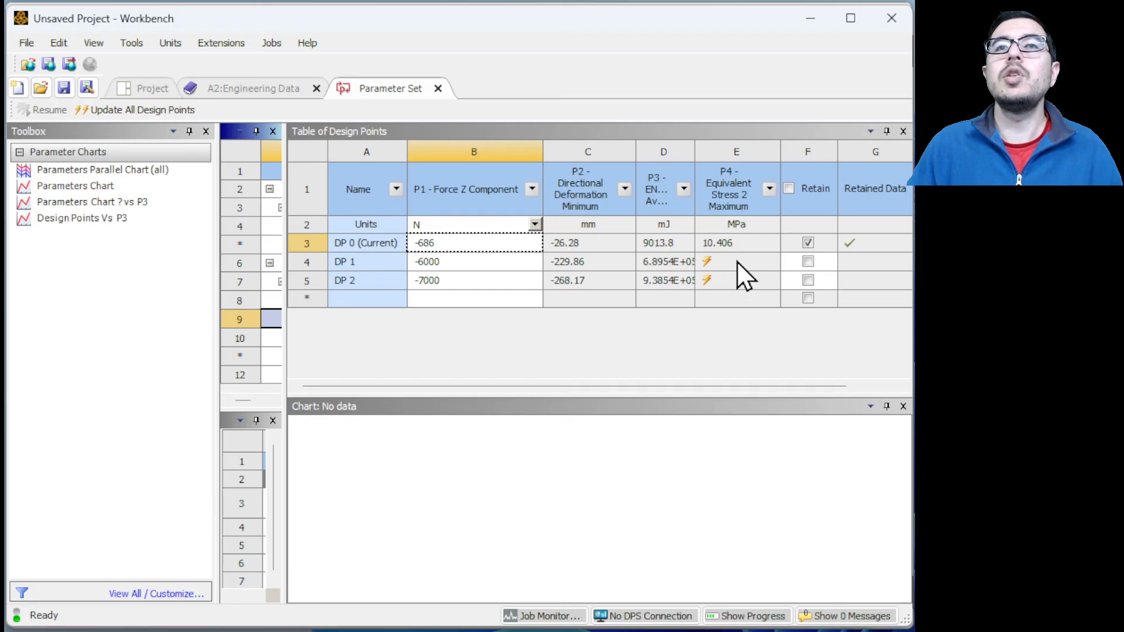
click(127, 109)
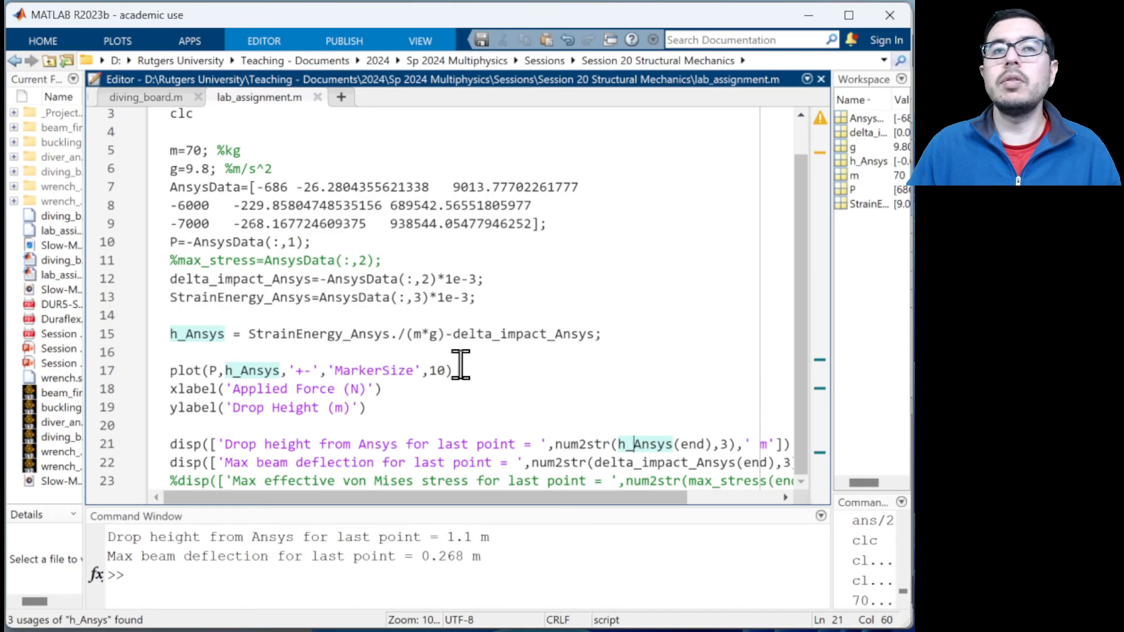
Uncomment the max_stress line in lab_assignment.m and make it read column 4 of AnsysData.
click(386, 258)
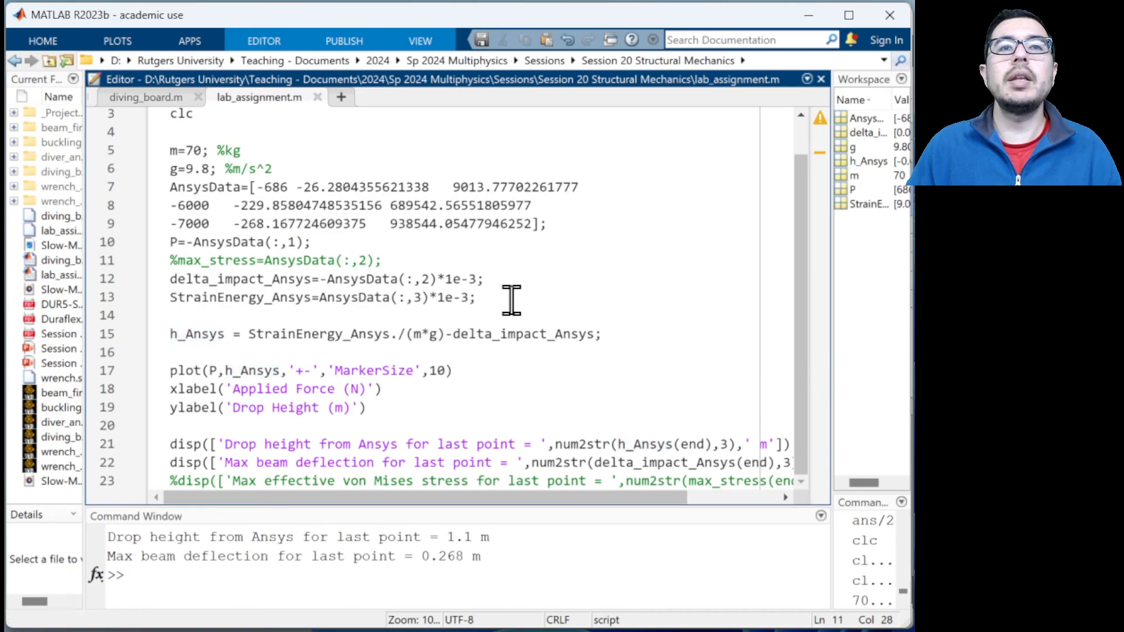
click(177, 260)
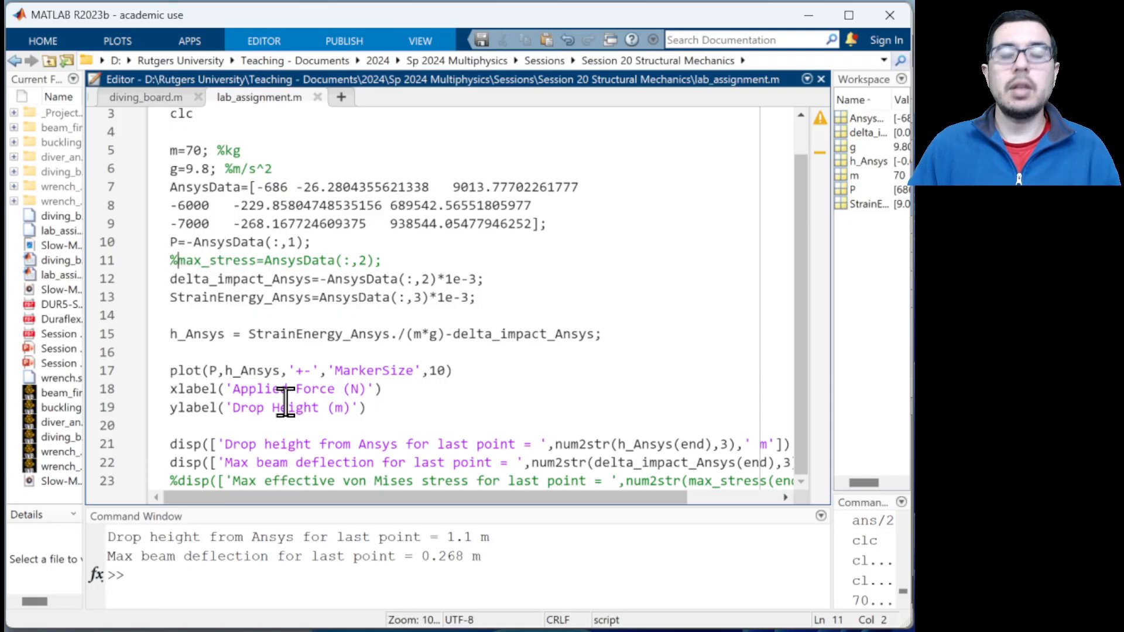
key(BackSpace)
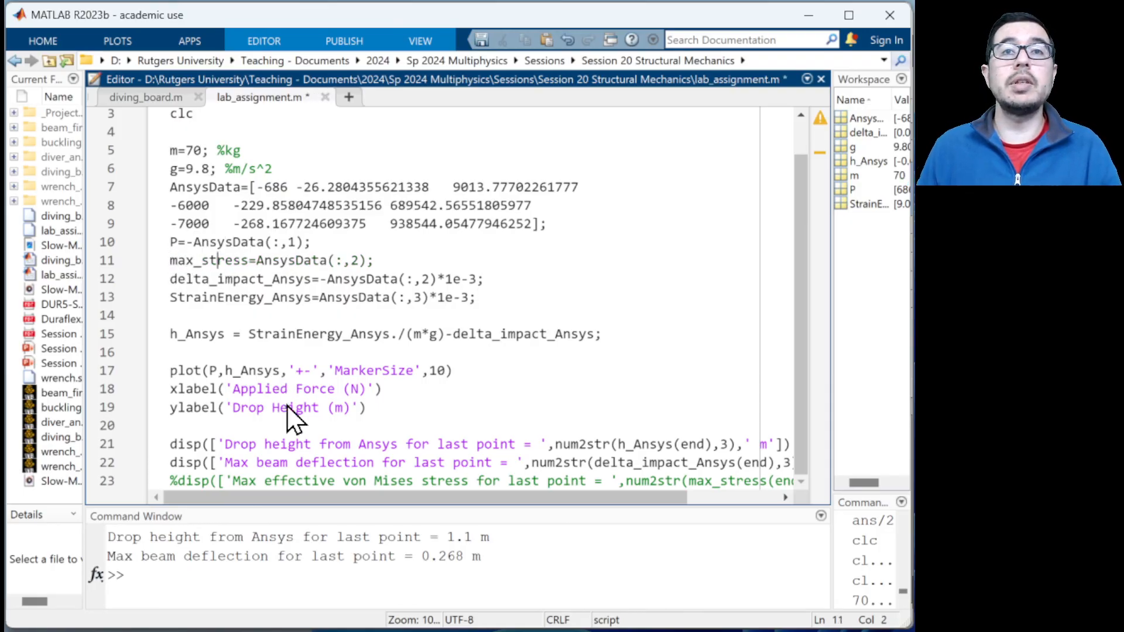
key(Right)
key(Right)
key(Right)
key(Right)
key(Right)
key(Left)
key(Left)
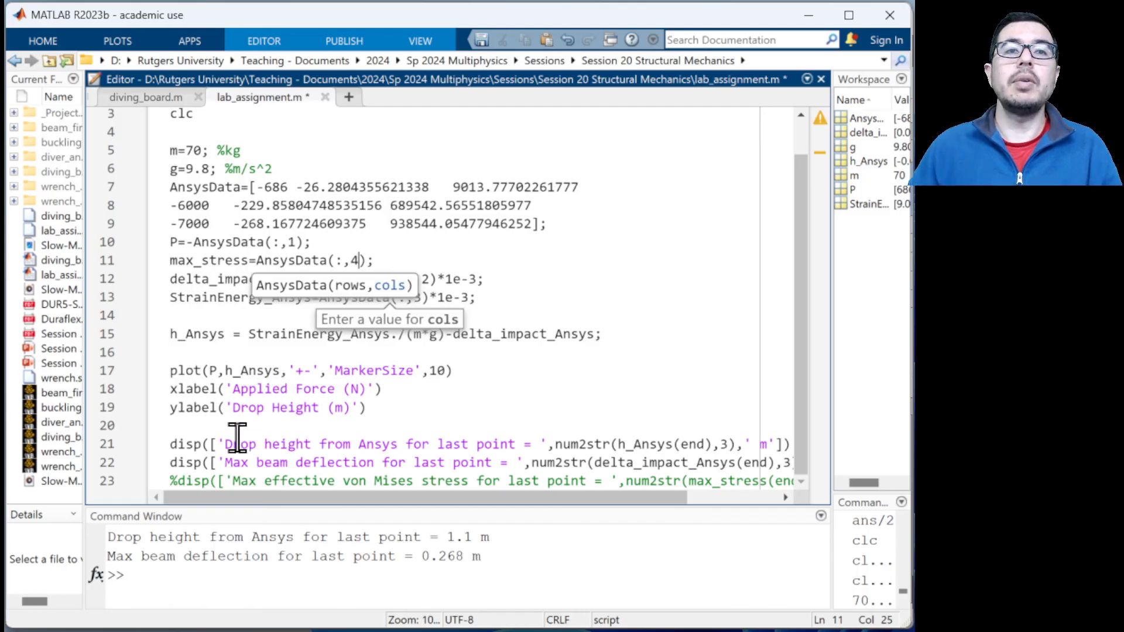
Uncomment the final disp line that prints the maximum effective von Mises stress for the last point.
click(177, 483)
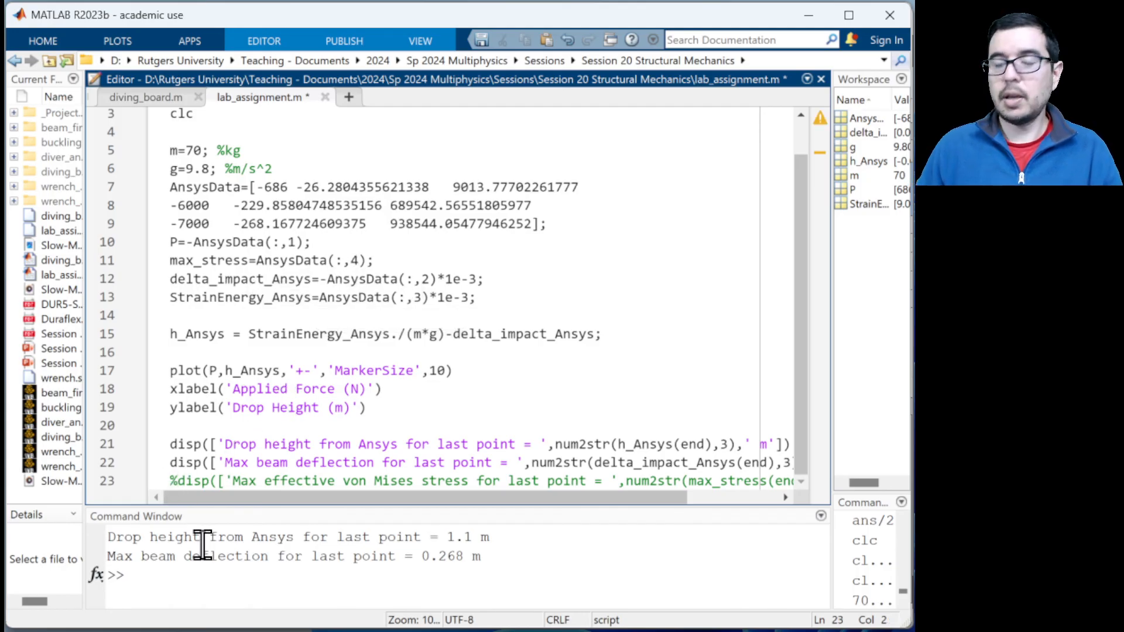
key(BackSpace)
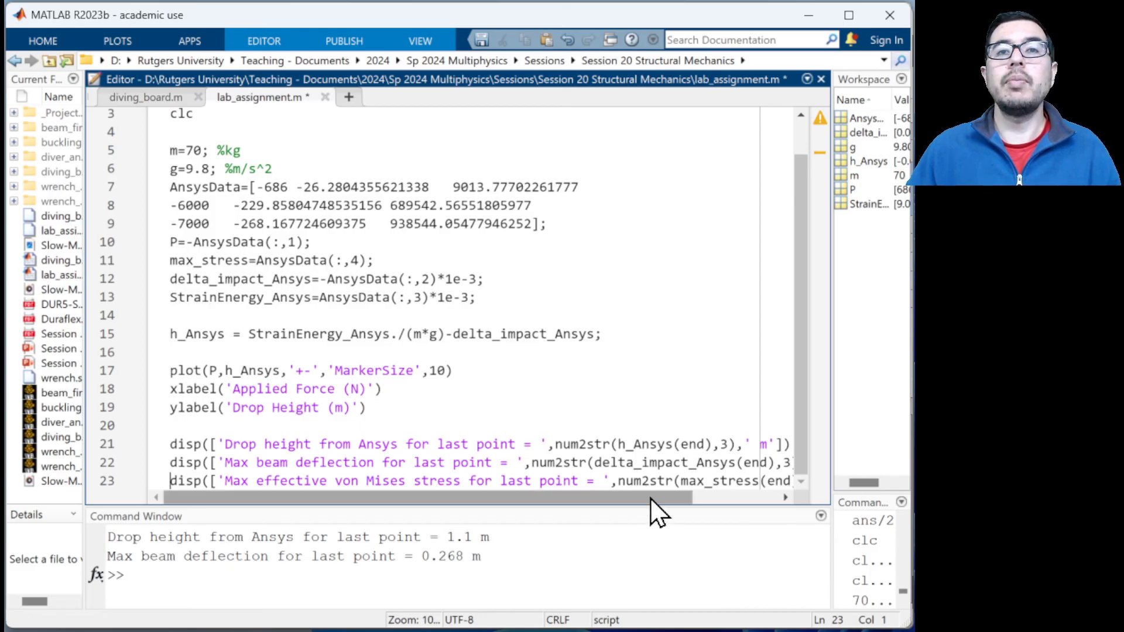
drag(651, 498, 615, 494)
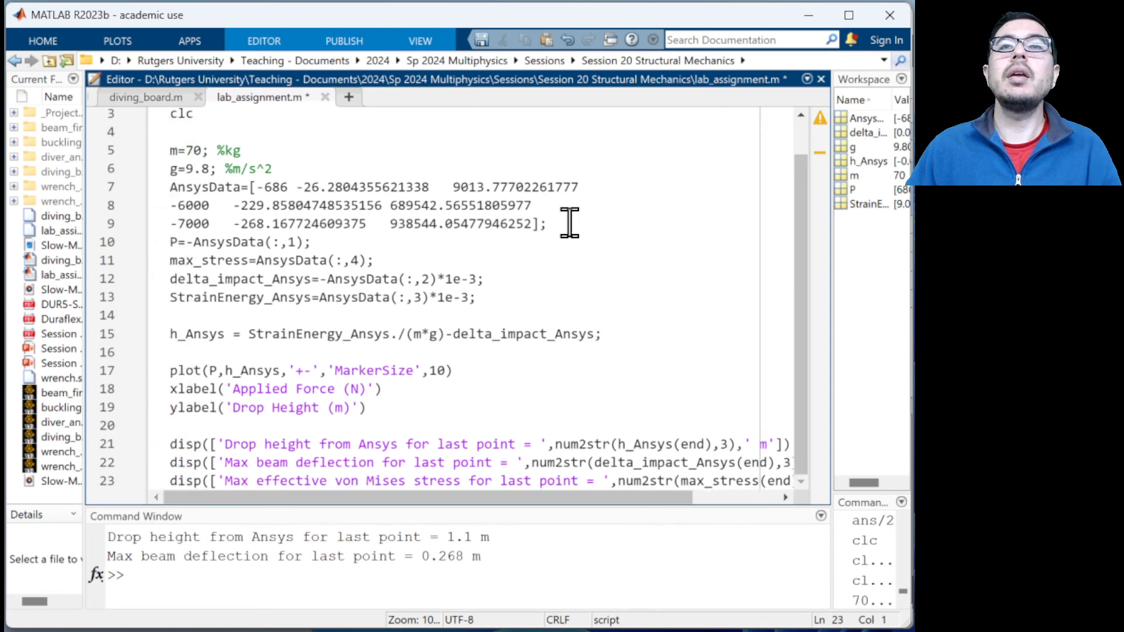
Switch to Workbench and copy the DP 0 row from P1 - Force Z Component through P4 - Equivalent Stress 2 Maximum.
click(530, 223)
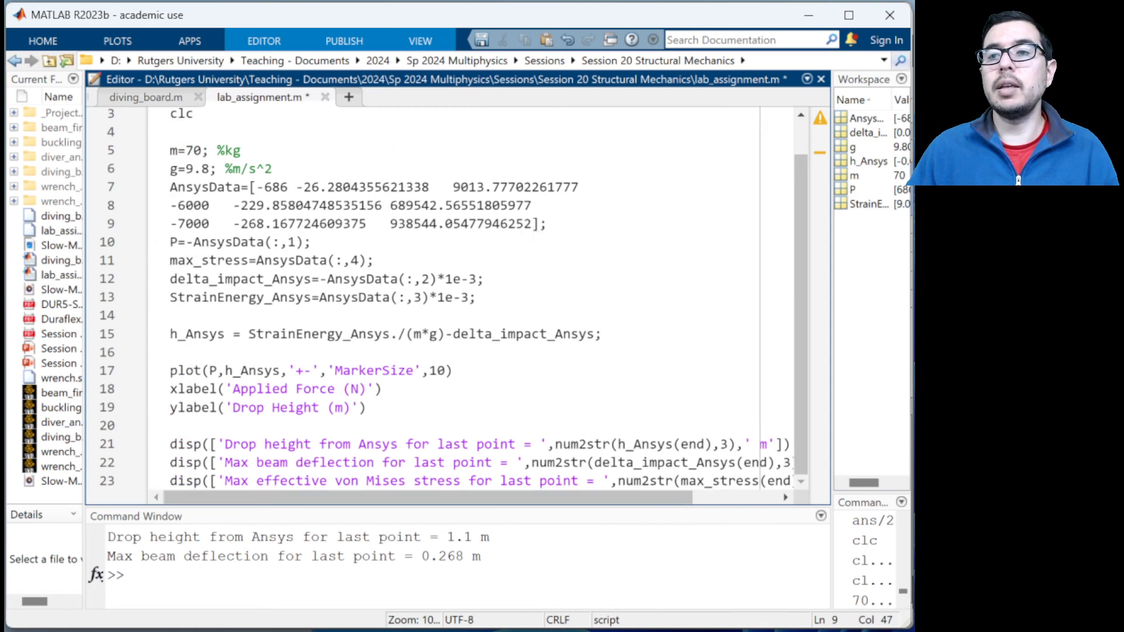
key(alt+Tab)
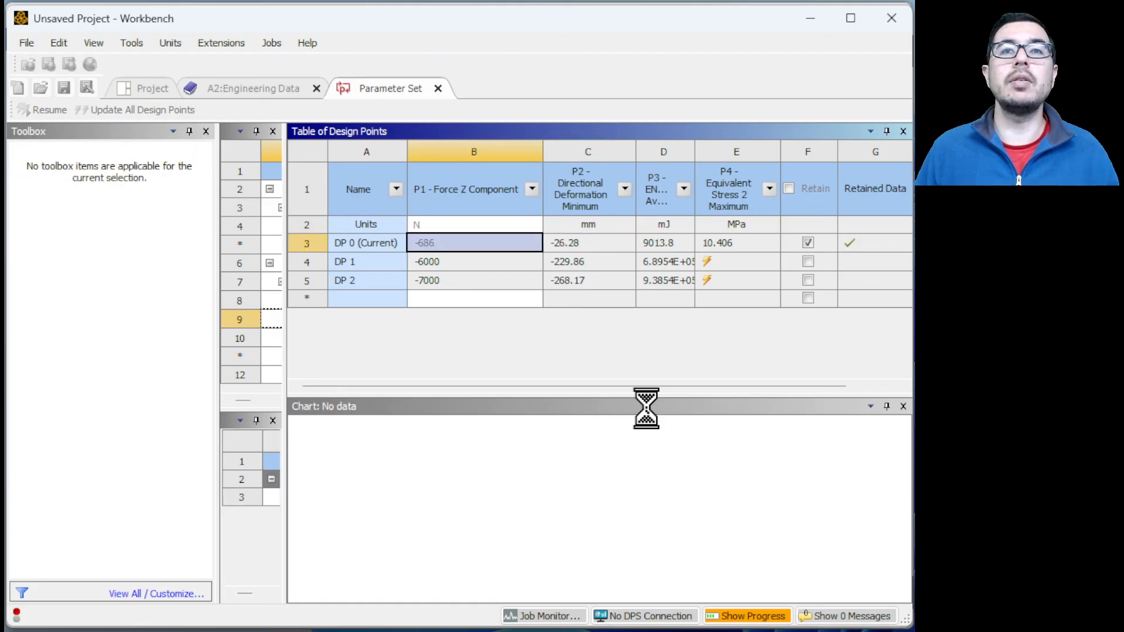
key(shift+Right)
key(shift+Right)
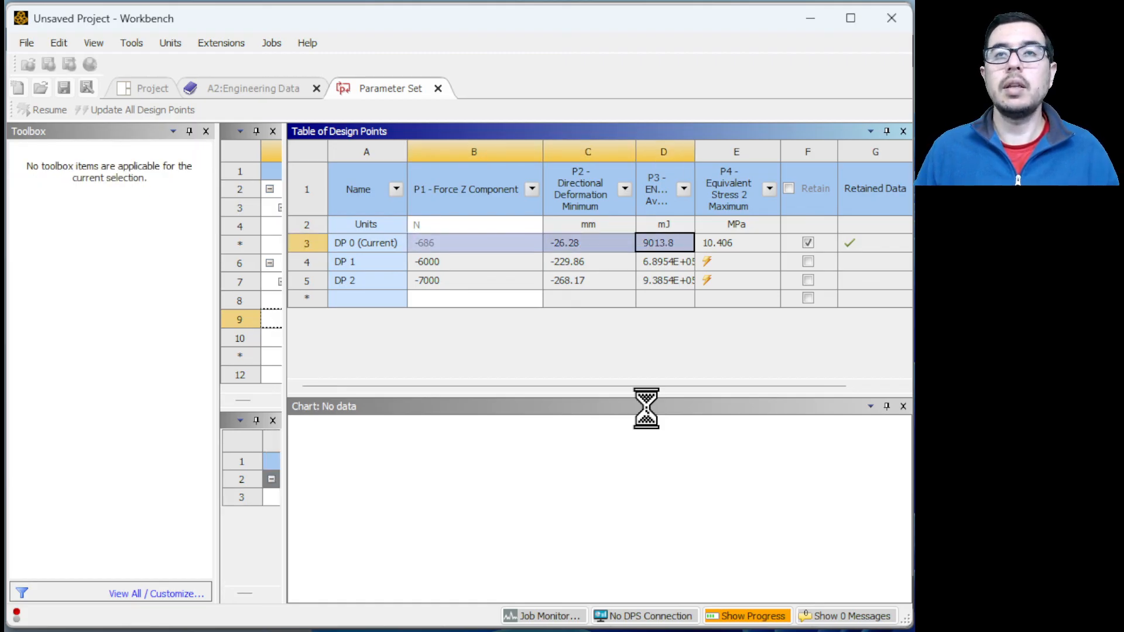
key(shift+Right)
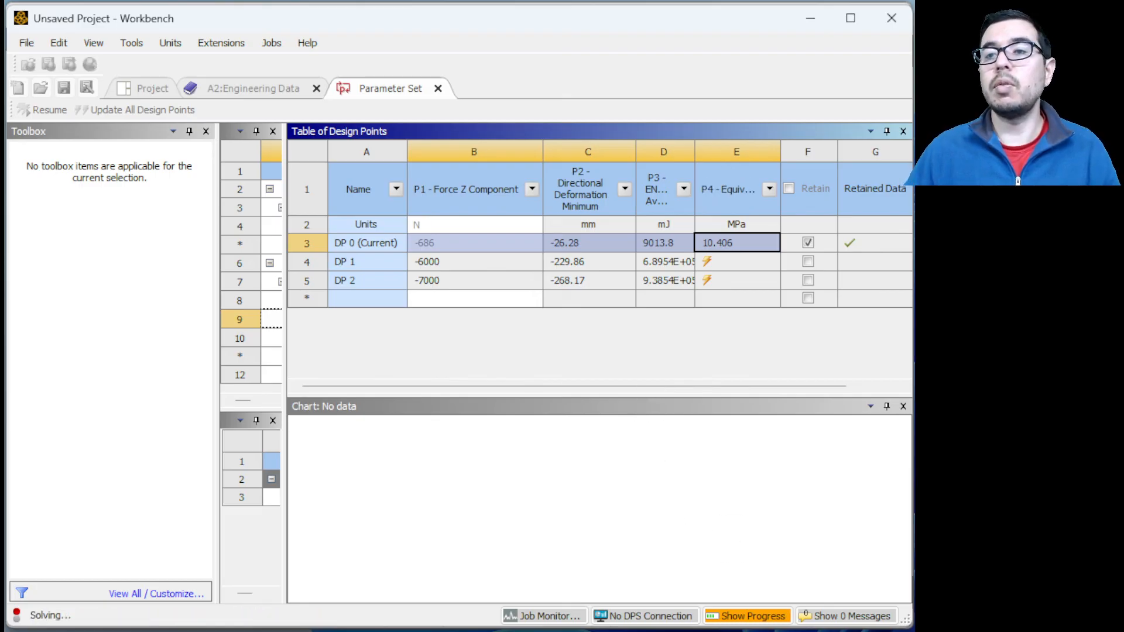
In MATLAB, replace the AnsysData matrix contents with the DP 0 values -686, -26.2804355621338, 9013.77702261777 and 10.4056591522115, and run the script.
key(alt+Tab)
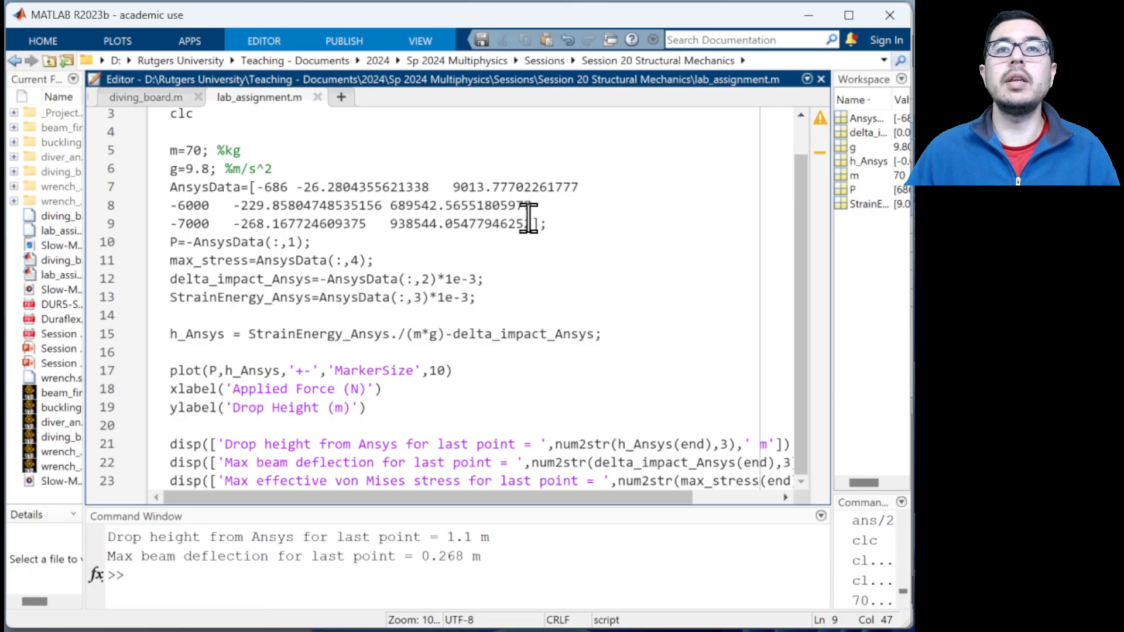
drag(531, 226, 301, 191)
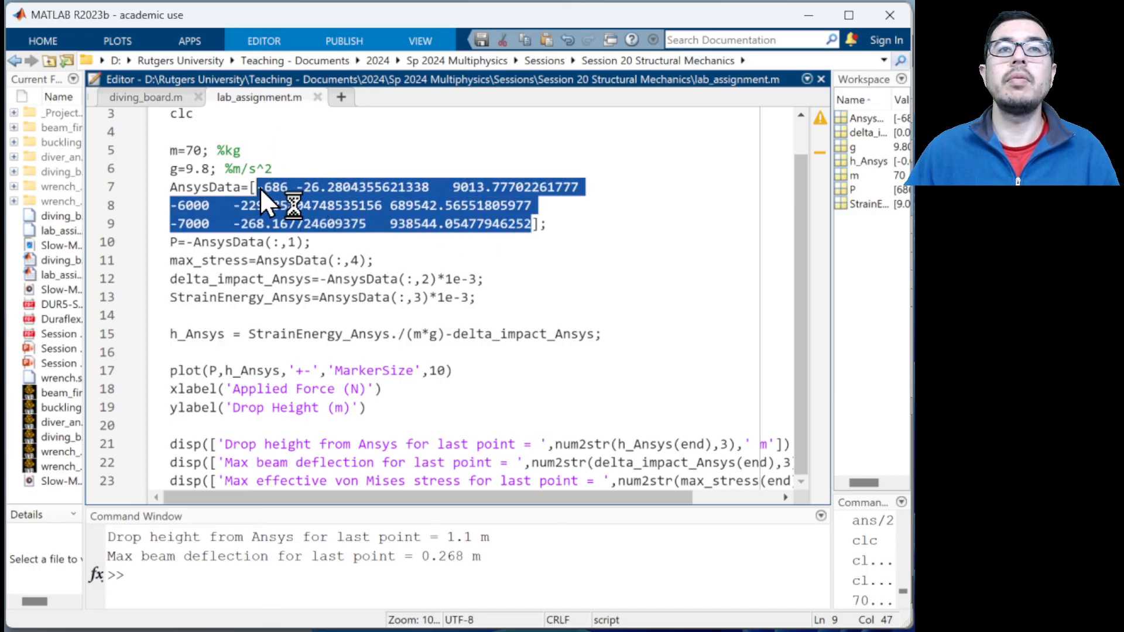
key(Delete)
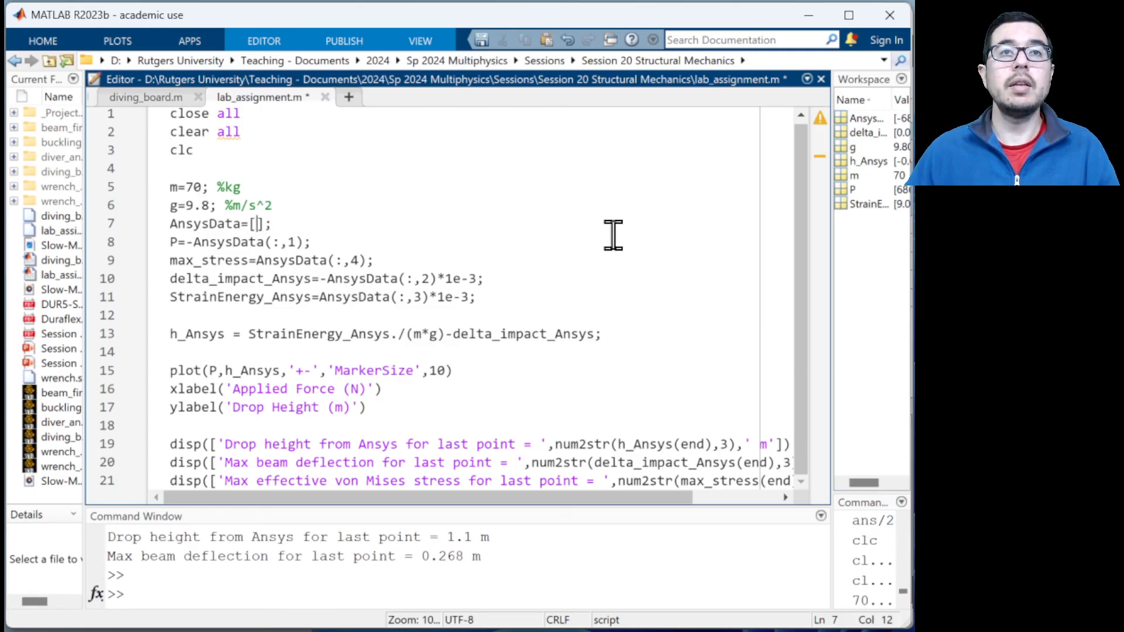
text(-686	-26.2804355621338	9013.77702261777	10.4056591522115)
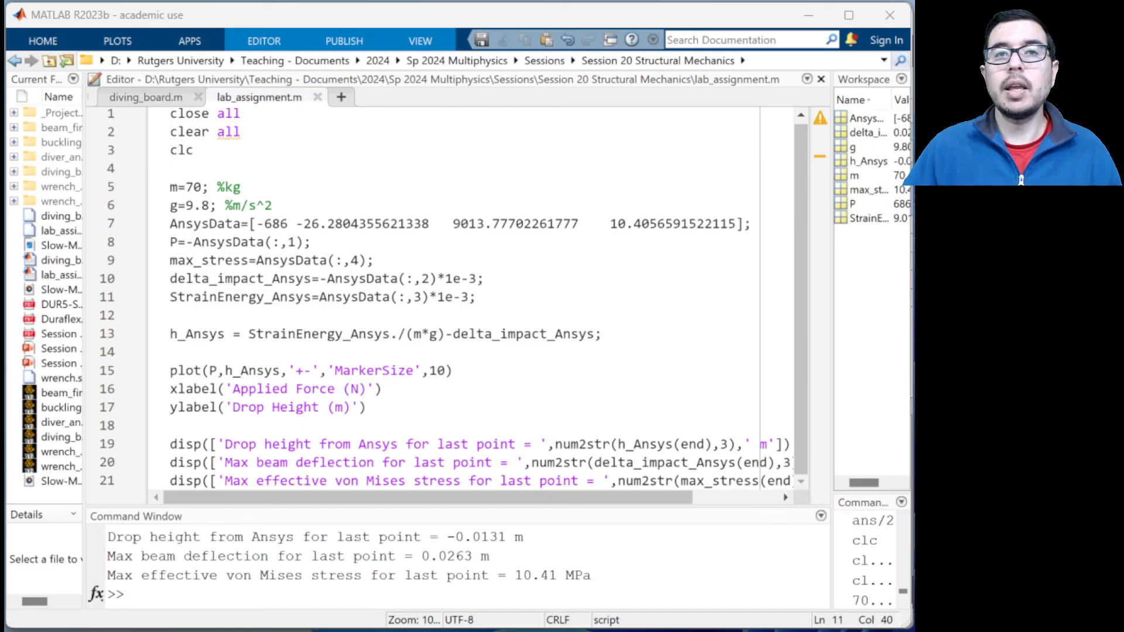
Review the Lab 10 diving board question in the browser and return to the MATLAB script.
drag(555, 264, 428, 97)
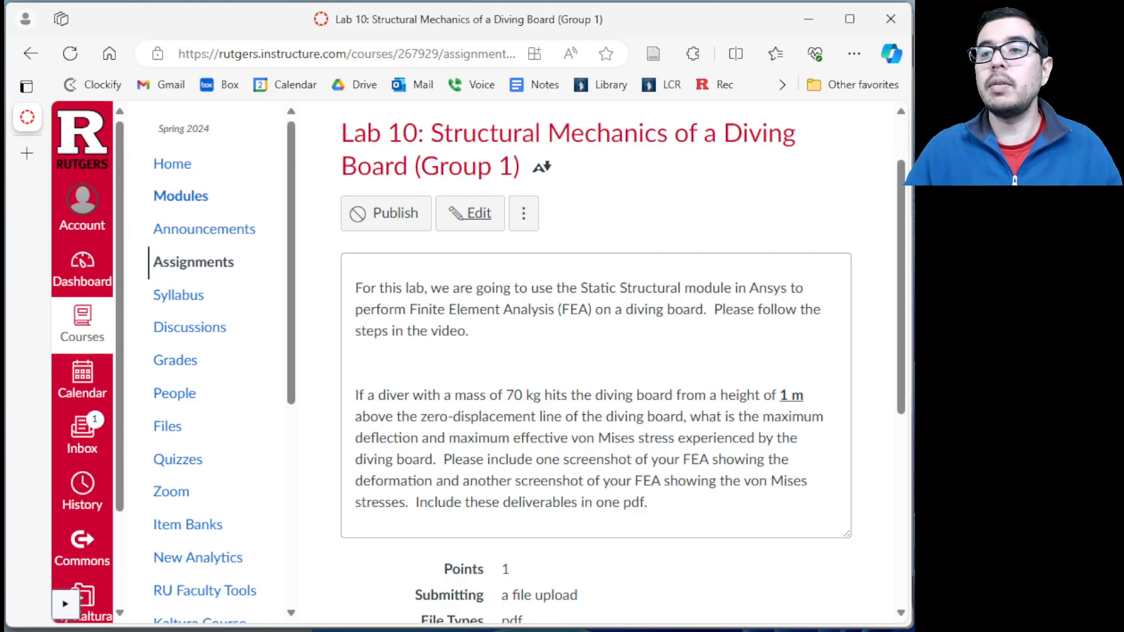
click(522, 631)
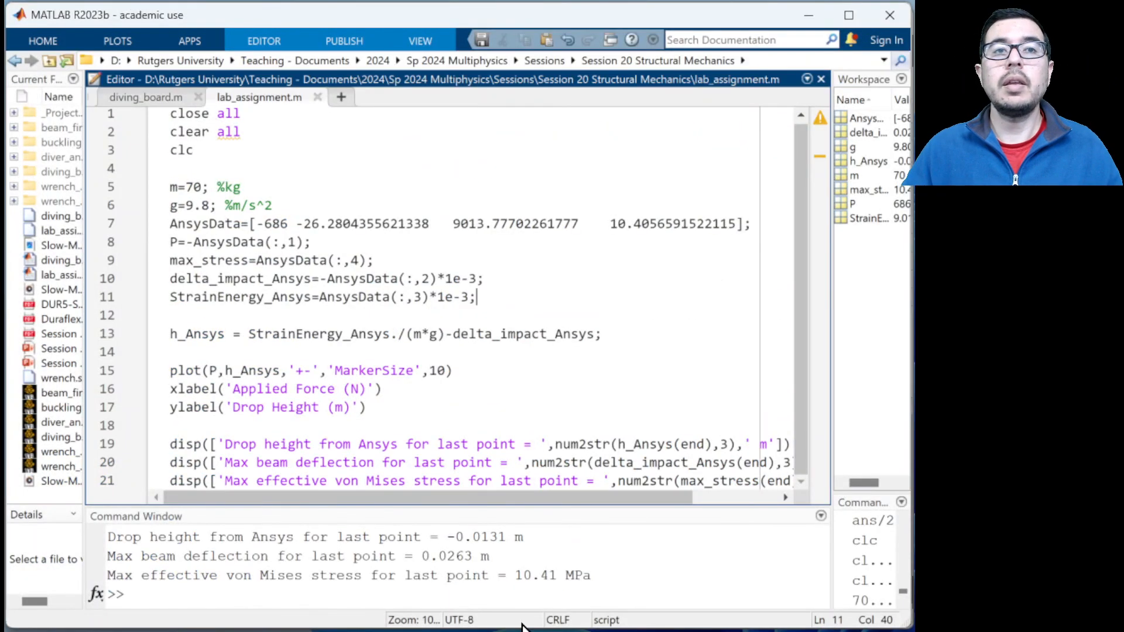